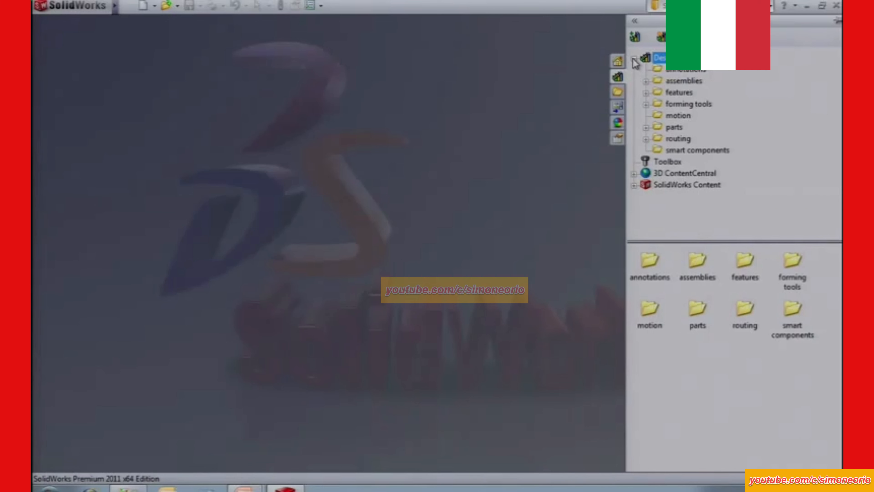
Add the C:\library folder as a new file location in the Design Library and select it.
{"action": "left_click", "coordinate": [634, 59]}
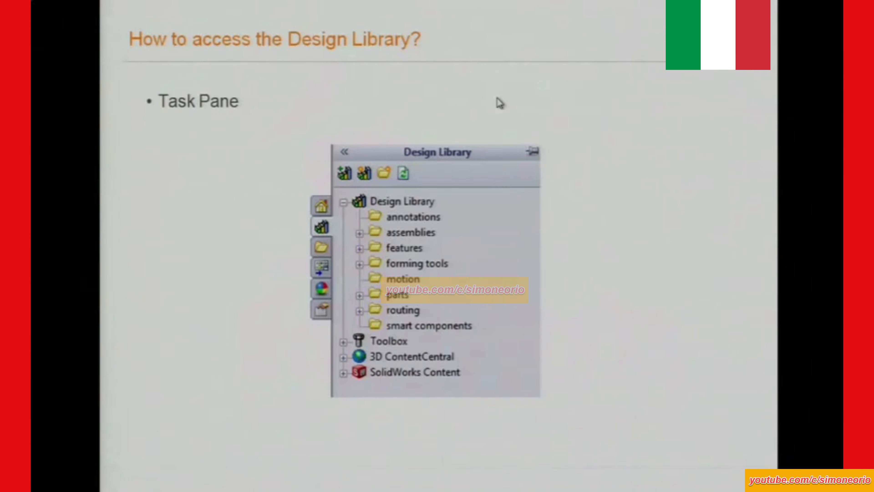
{"action": "left_click", "coordinate": [497, 98]}
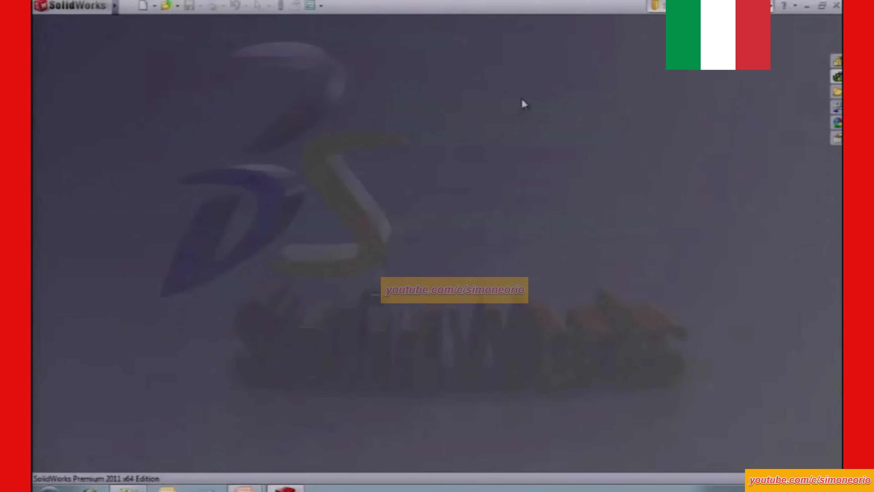
{"action": "left_click", "coordinate": [838, 76]}
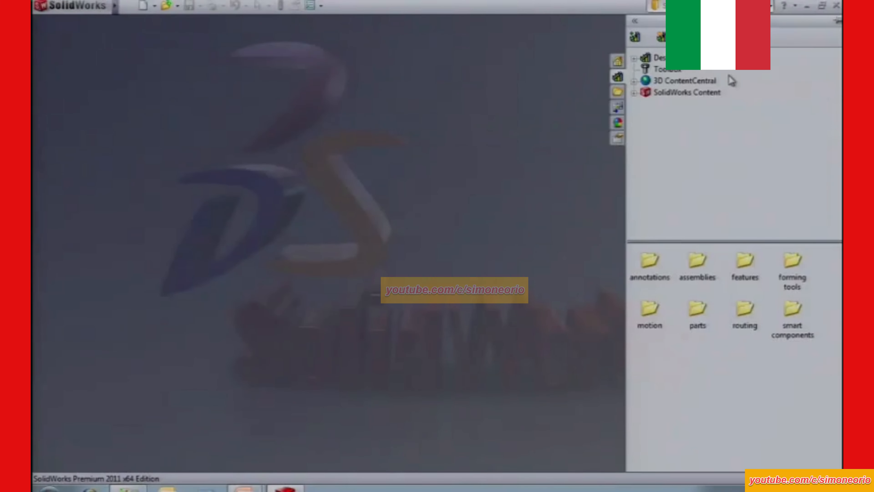
{"action": "left_click", "coordinate": [662, 37]}
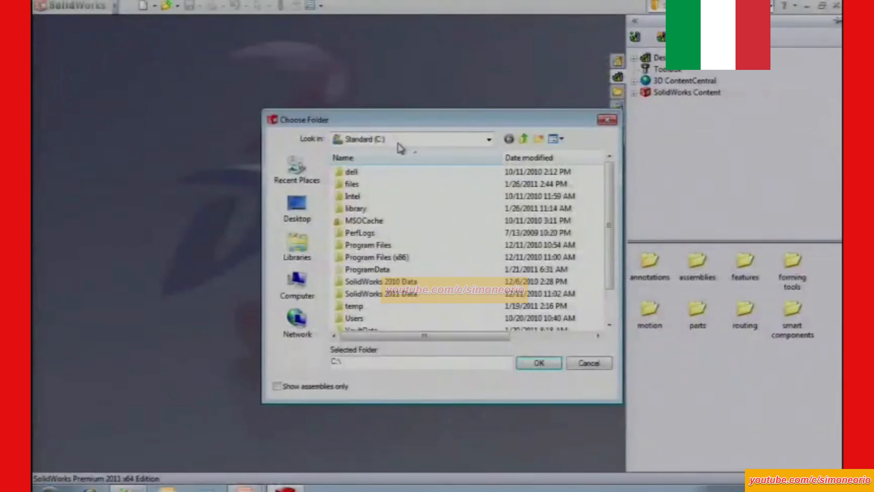
{"action": "left_click", "coordinate": [362, 210]}
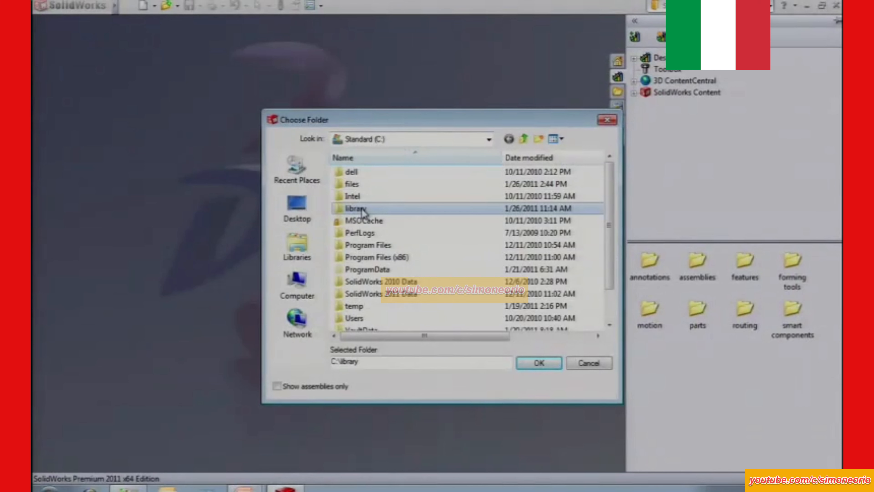
{"action": "left_click", "coordinate": [539, 363]}
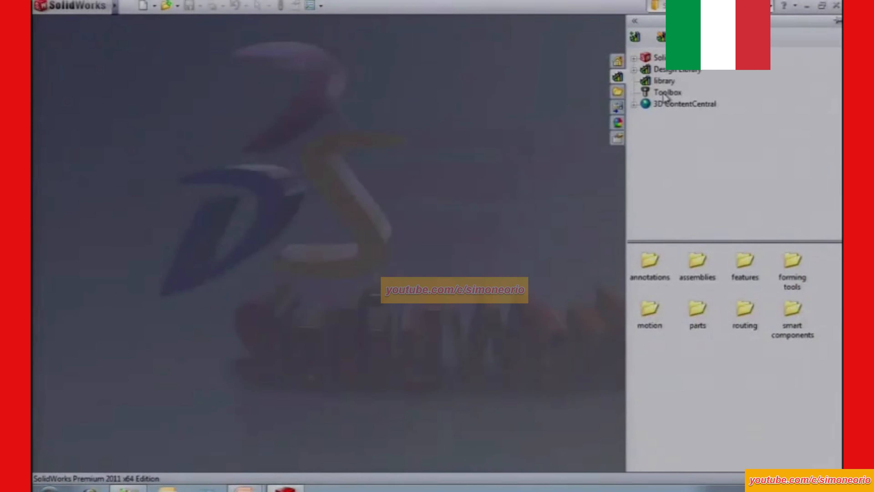
{"action": "left_click", "coordinate": [664, 81]}
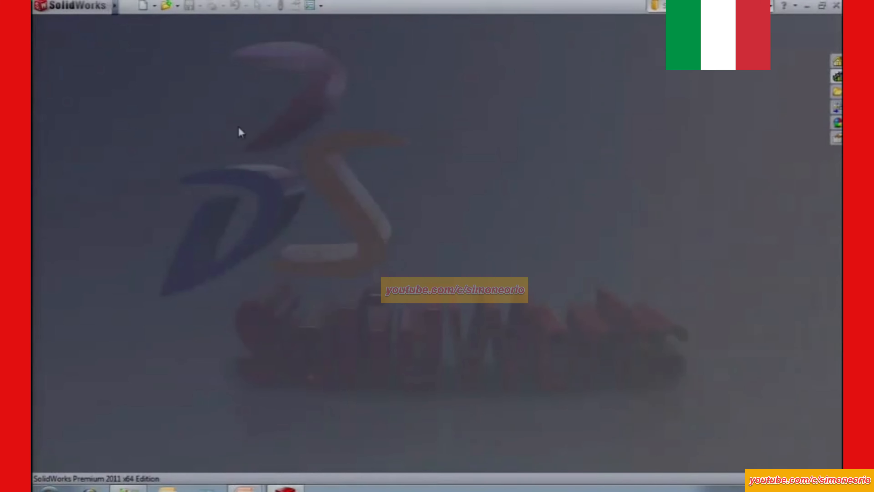
Check the Design Library folder paths under File Locations in the system options.
{"action": "left_click", "coordinate": [310, 5]}
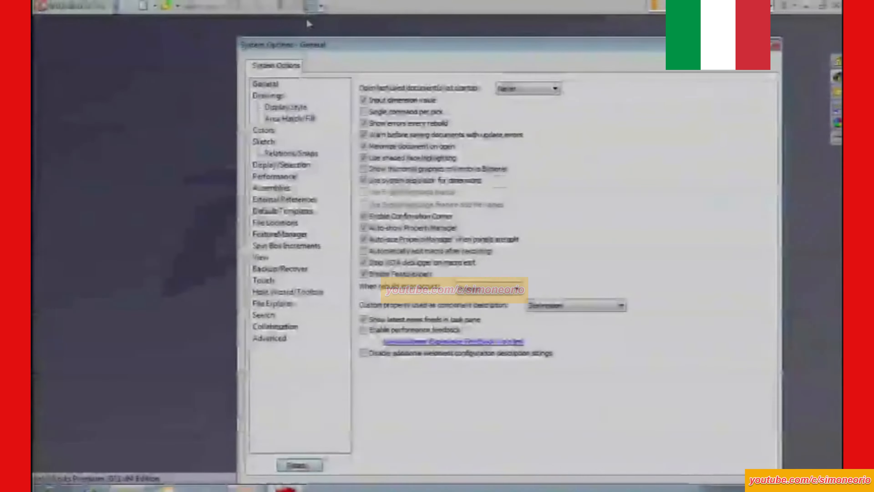
{"action": "left_click", "coordinate": [279, 223]}
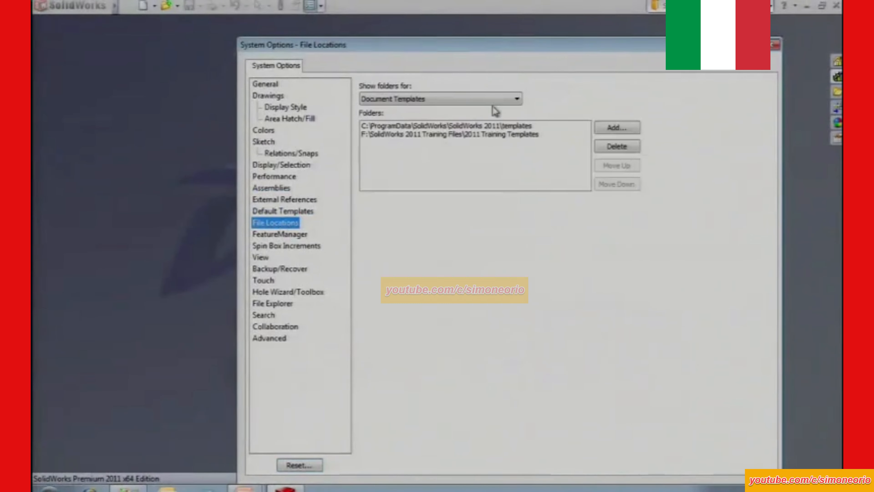
{"action": "left_click", "coordinate": [519, 101]}
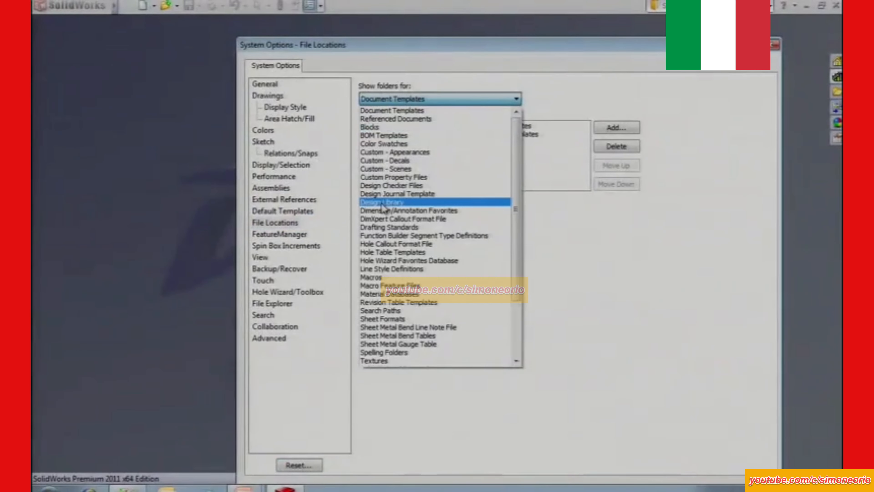
{"action": "left_click", "coordinate": [407, 190]}
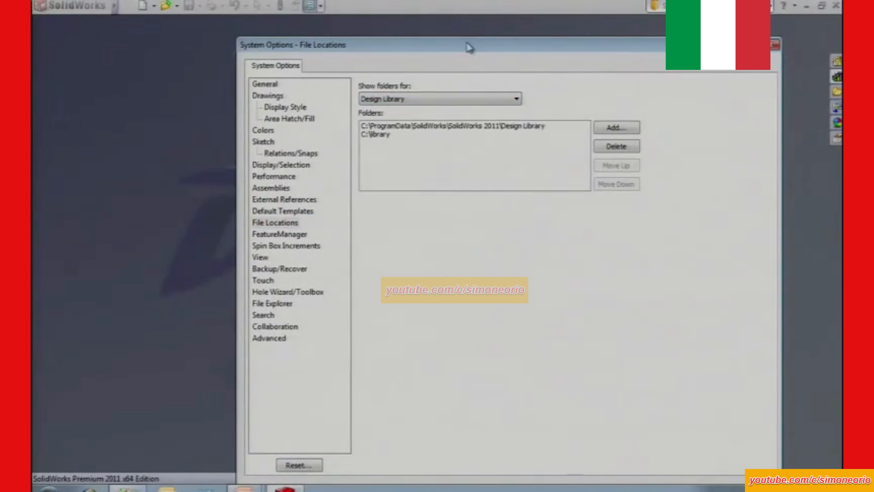
{"action": "left_click_drag", "start_coordinate": [469, 47], "coordinate": [403, 7]}
{"action": "left_click", "coordinate": [572, 453]}
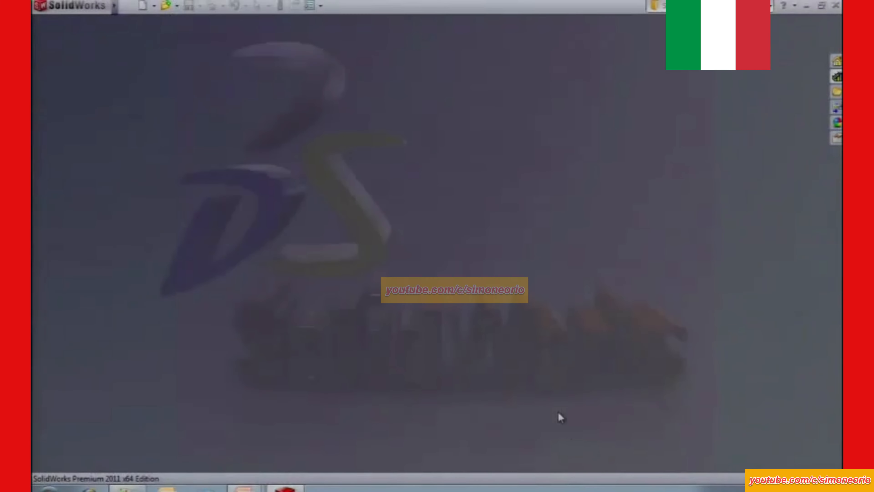
Undock the Design Library task pane into a floating window and toggle its pin off and on.
{"action": "left_click", "coordinate": [837, 77]}
{"action": "left_click", "coordinate": [837, 76]}
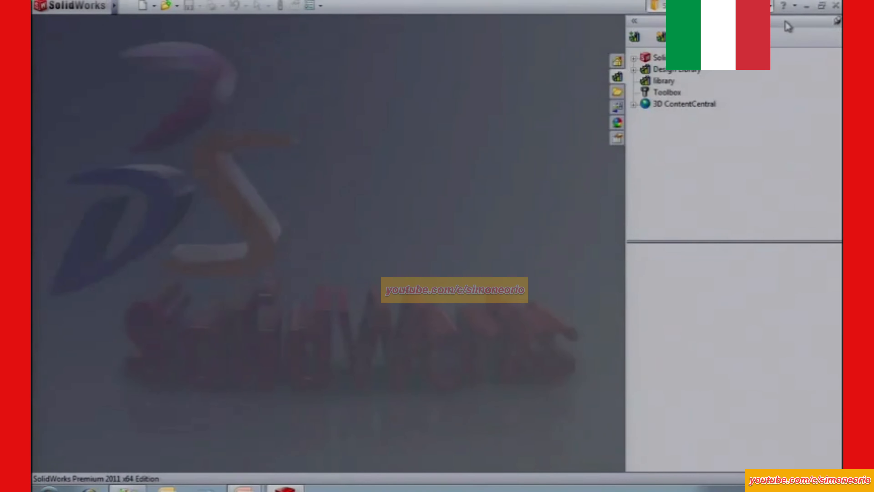
{"action": "left_click_drag", "start_coordinate": [786, 21], "coordinate": [690, 62]}
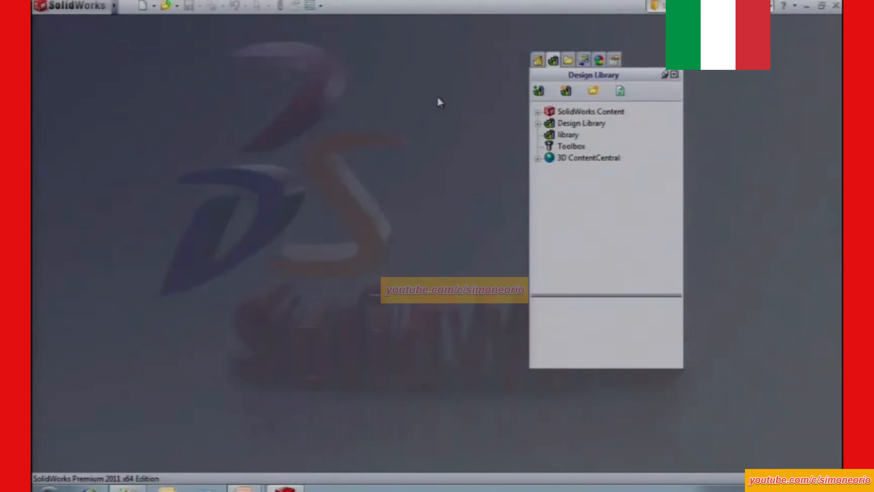
{"action": "left_click", "coordinate": [666, 75]}
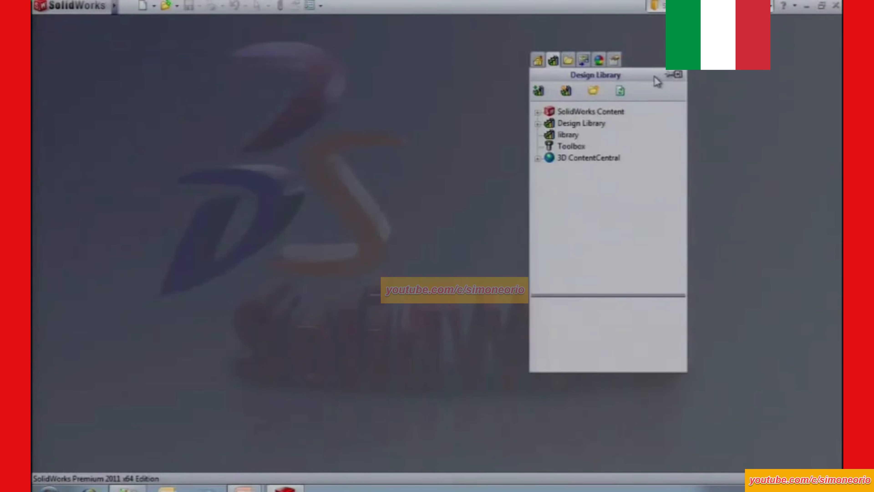
{"action": "left_click", "coordinate": [669, 75]}
Hide and show the Task Pane again, and dock it back at the window edge.
{"action": "right_click", "coordinate": [419, 10]}
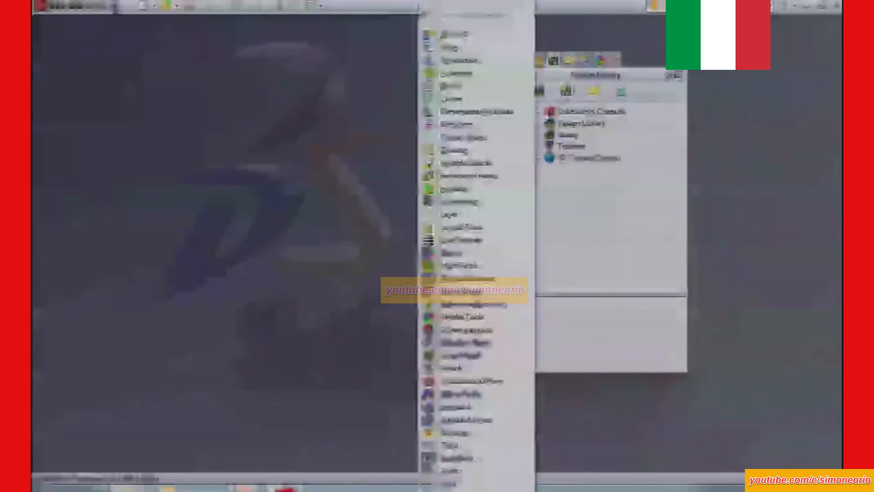
{"action": "left_click", "coordinate": [462, 458]}
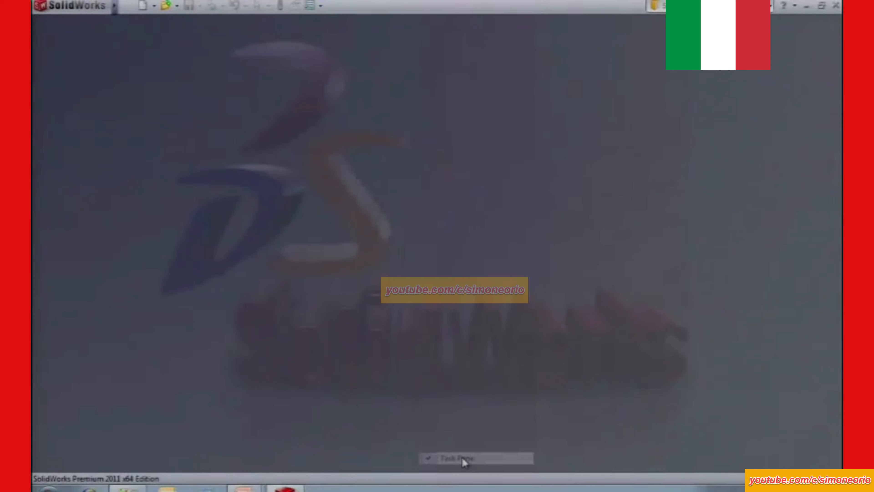
{"action": "right_click", "coordinate": [459, 10]}
{"action": "left_click", "coordinate": [496, 459]}
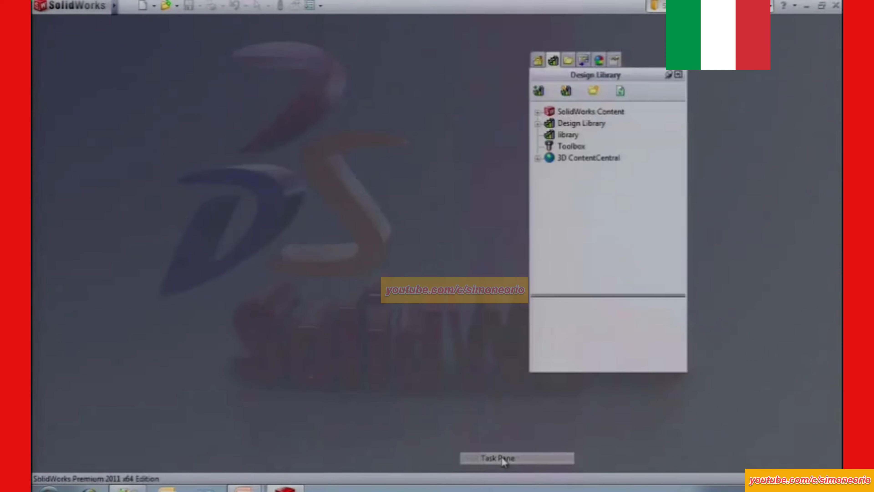
{"action": "left_click", "coordinate": [678, 74]}
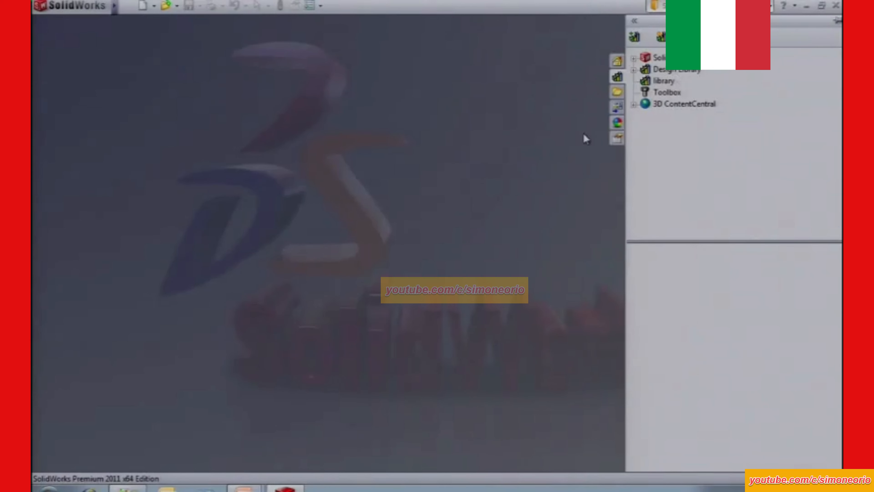
Open table slot.SLDPRT from the files folder on drive C using File Explorer.
{"action": "left_click", "coordinate": [618, 93]}
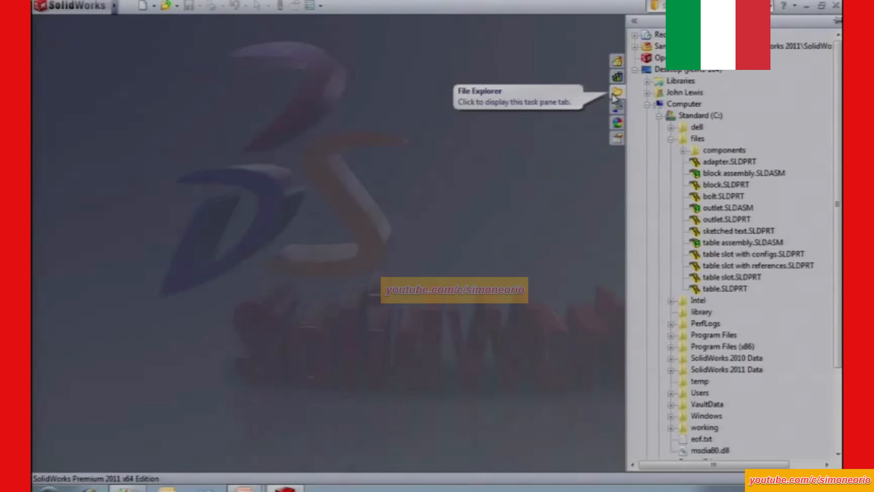
{"action": "left_click_drag", "start_coordinate": [732, 278], "coordinate": [498, 254]}
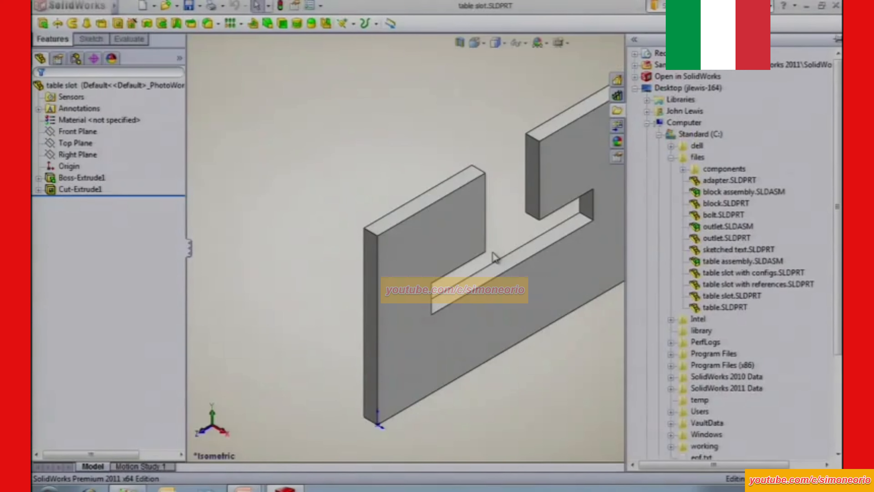
{"action": "left_click", "coordinate": [351, 184]}
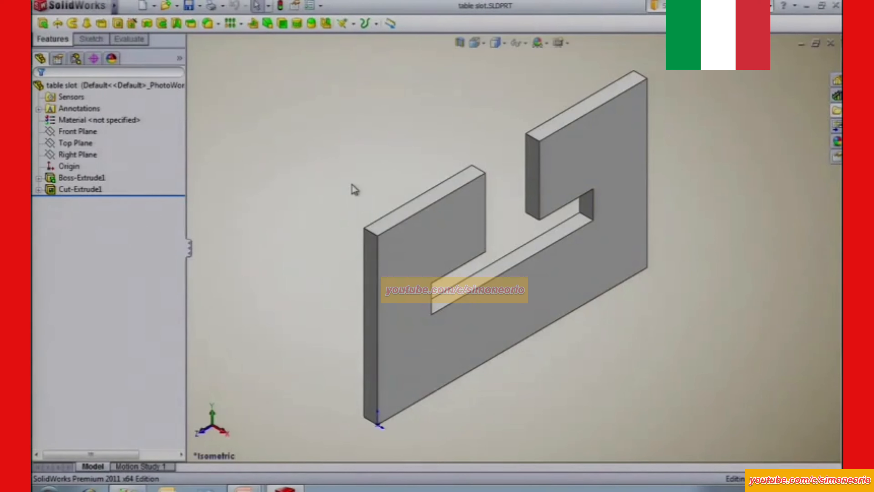
Open the sketch of the T-shaped slot cut, Cut-Extrude1, for editing.
{"action": "left_click", "coordinate": [80, 189]}
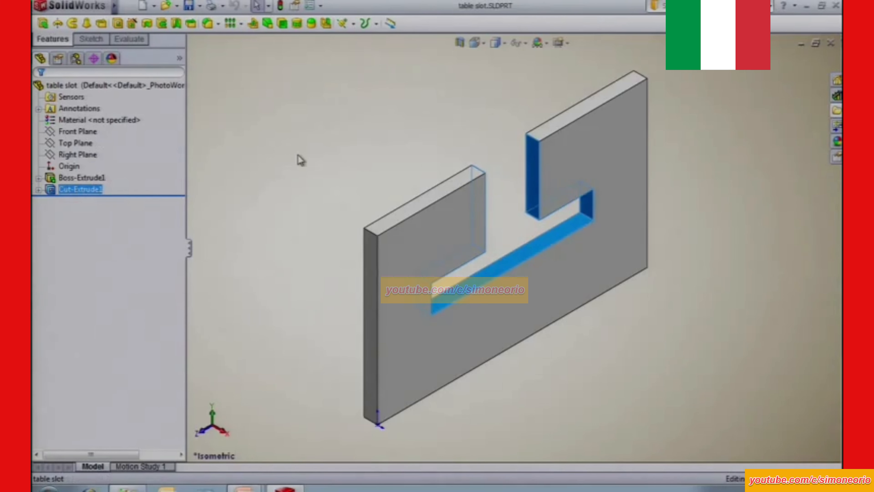
{"action": "left_click", "coordinate": [302, 142]}
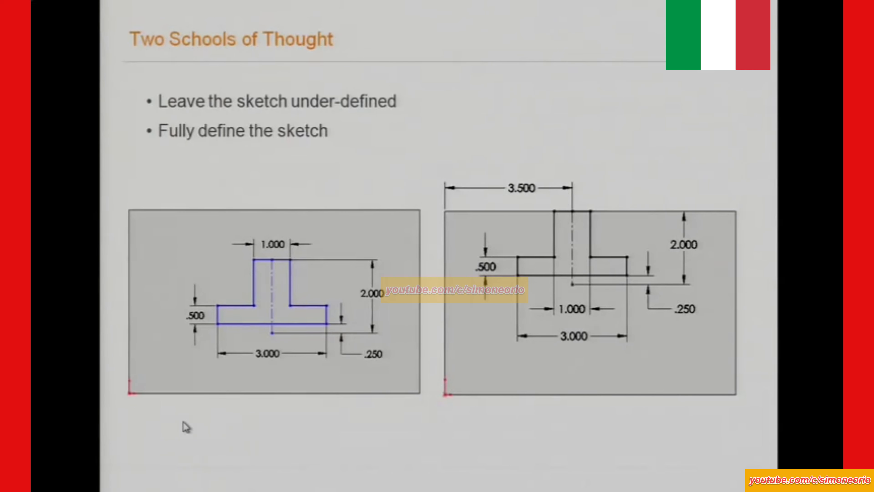
{"action": "key", "text": "alt+Tab"}
{"action": "left_click", "coordinate": [90, 189]}
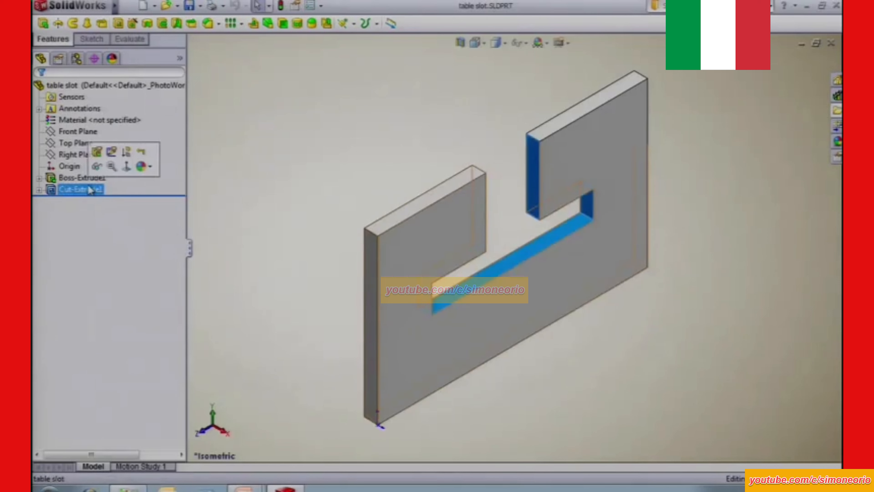
{"action": "left_click", "coordinate": [112, 152]}
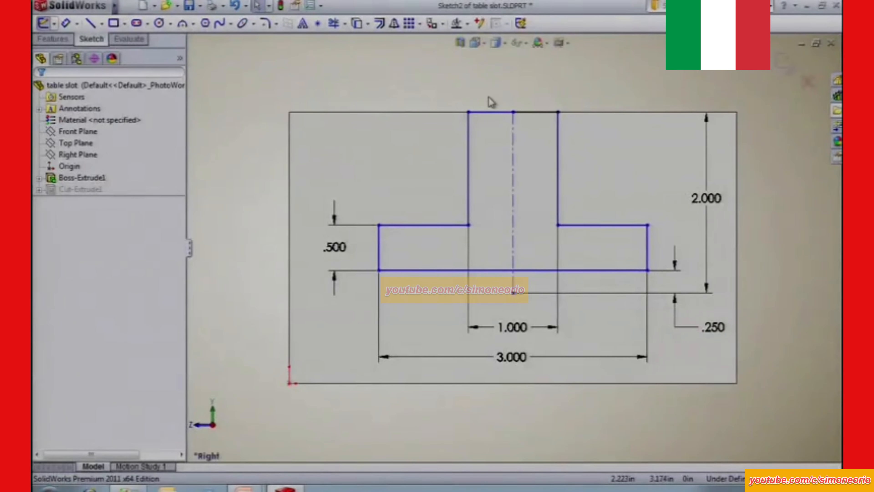
Move the T-profile down into the plate by its upper midpoint, displaying the sketch relations only during the move.
{"action": "left_click", "coordinate": [521, 43]}
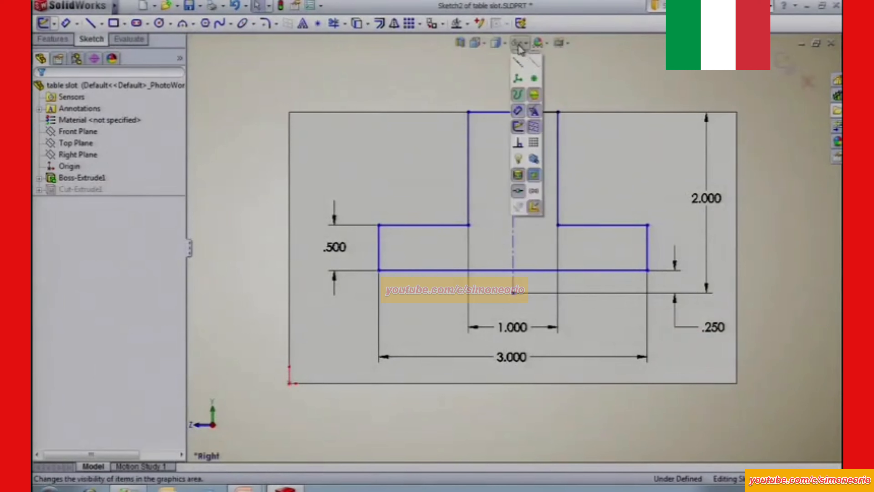
{"action": "left_click", "coordinate": [517, 157]}
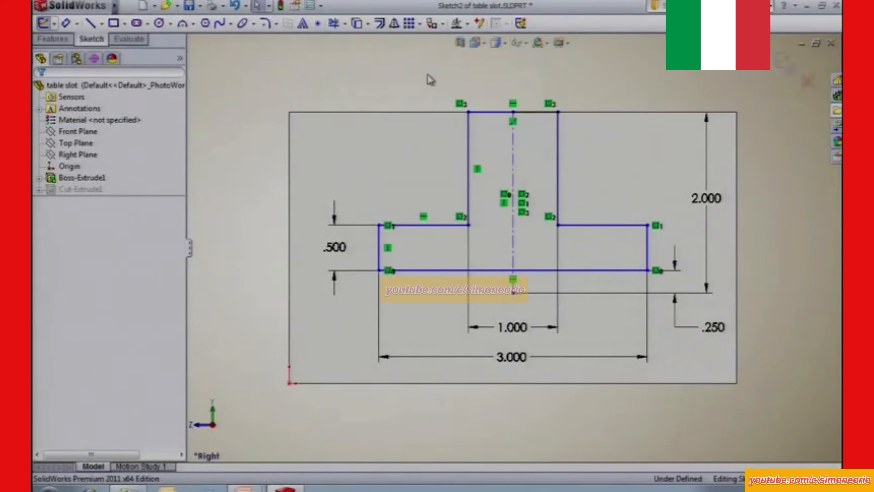
{"action": "mouse_move", "coordinate": [514, 113]}
{"action": "left_mouse_down"}
{"action": "mouse_move", "coordinate": [424, 188]}
{"action": "mouse_move", "coordinate": [504, 191]}
{"action": "mouse_move", "coordinate": [493, 164]}
{"action": "left_mouse_up"}
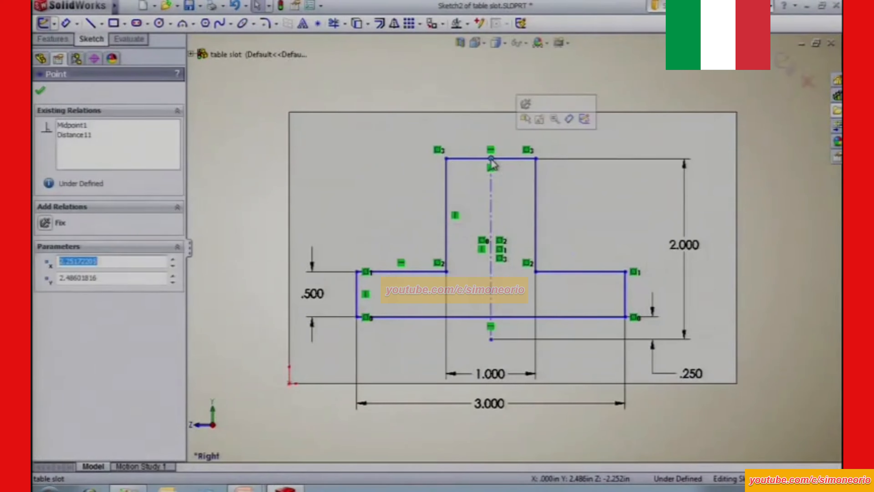
{"action": "left_click", "coordinate": [521, 43]}
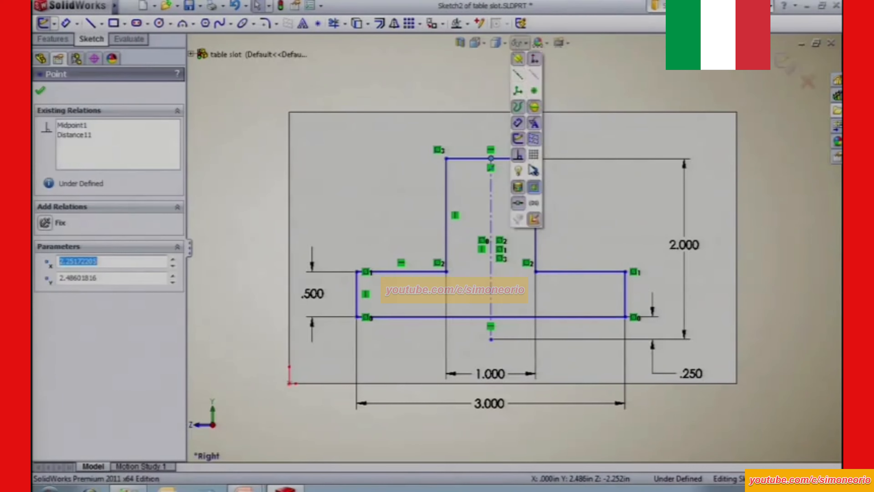
{"action": "left_click", "coordinate": [520, 159]}
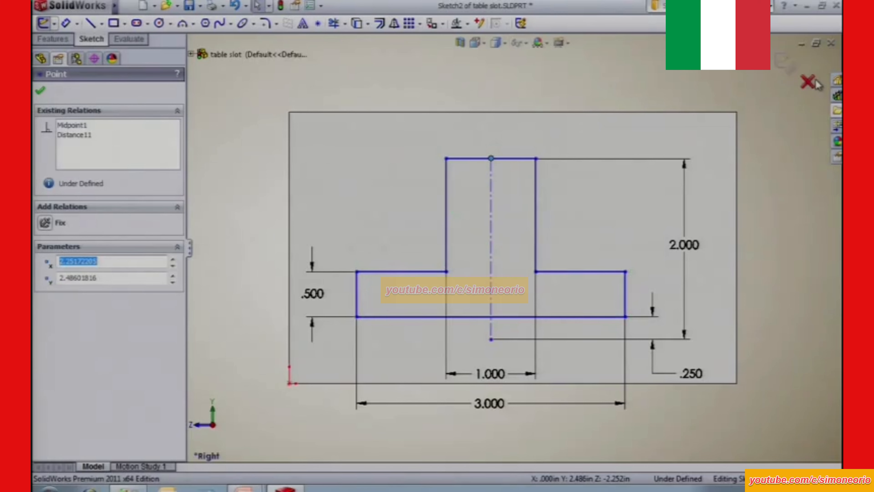
Discard the slot sketch changes, exit the sketch and return to the isometric view.
{"action": "left_click", "coordinate": [808, 83]}
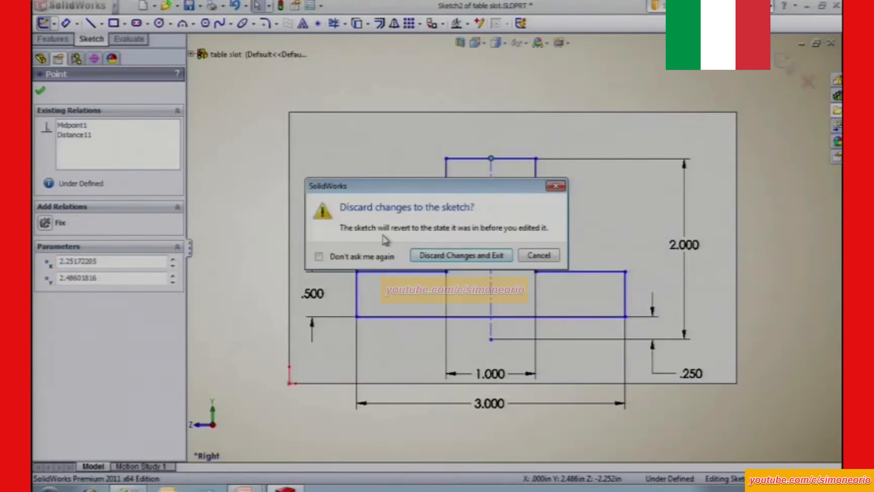
{"action": "left_click", "coordinate": [429, 257]}
{"action": "key", "text": "ctrl+7"}
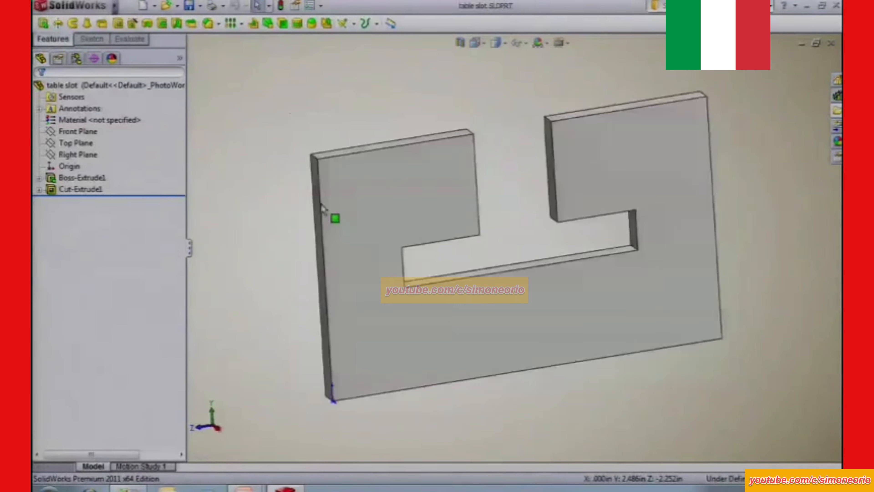
{"action": "key", "text": "alt+Tab"}
{"action": "left_click", "coordinate": [271, 165]}
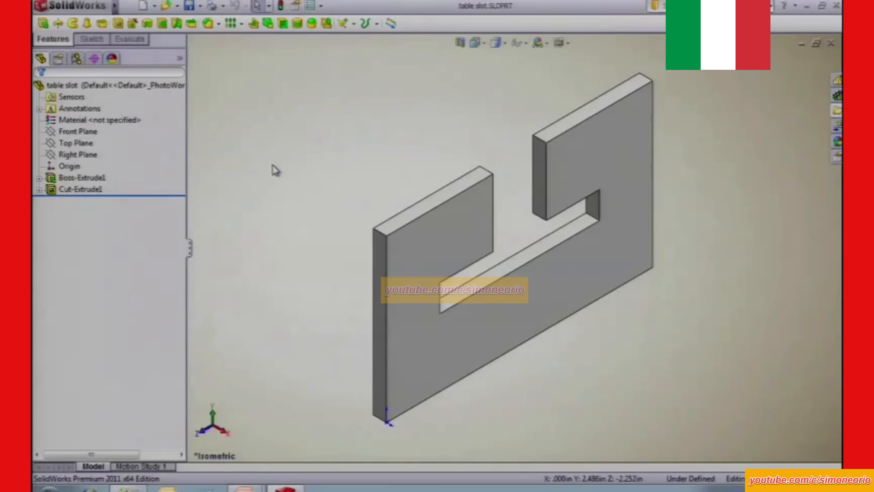
Save Cut-Extrude1 as the Lib Feat Part table slot.SLDLFP in the library folder on drive C with the description "drag and drop".
{"action": "left_click", "coordinate": [94, 190]}
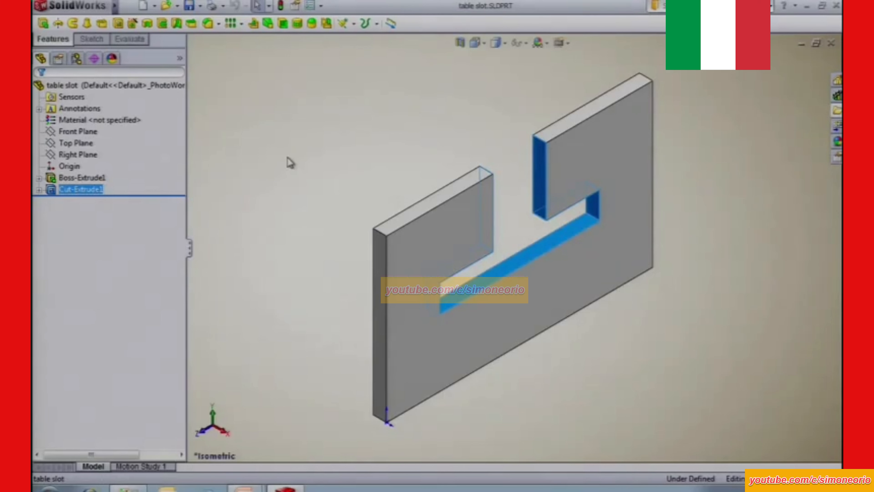
{"action": "left_click", "coordinate": [200, 5]}
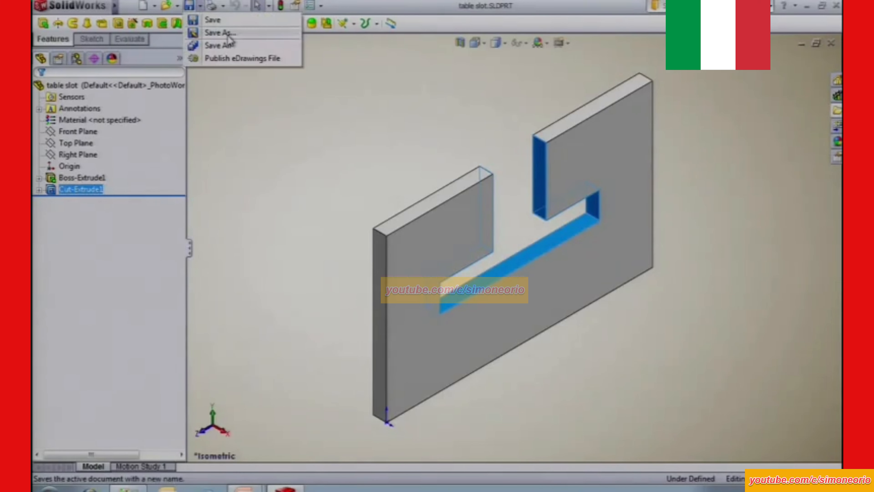
{"action": "left_click", "coordinate": [221, 33]}
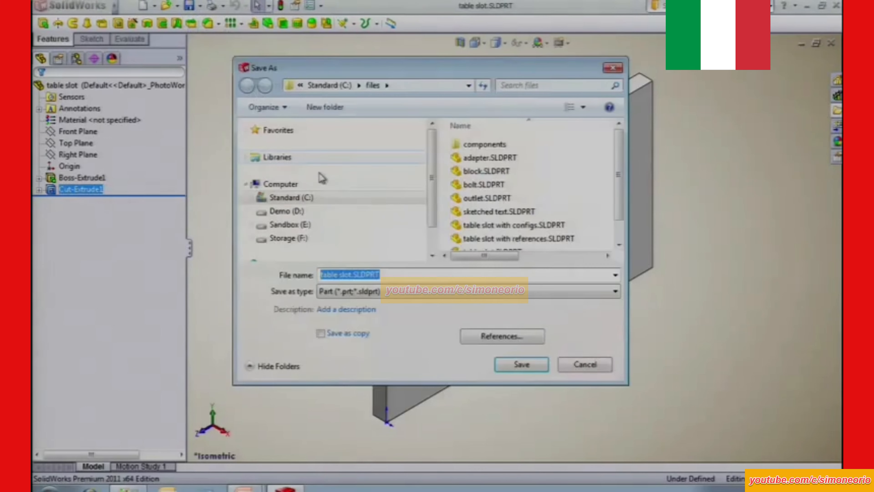
{"action": "left_click", "coordinate": [371, 292]}
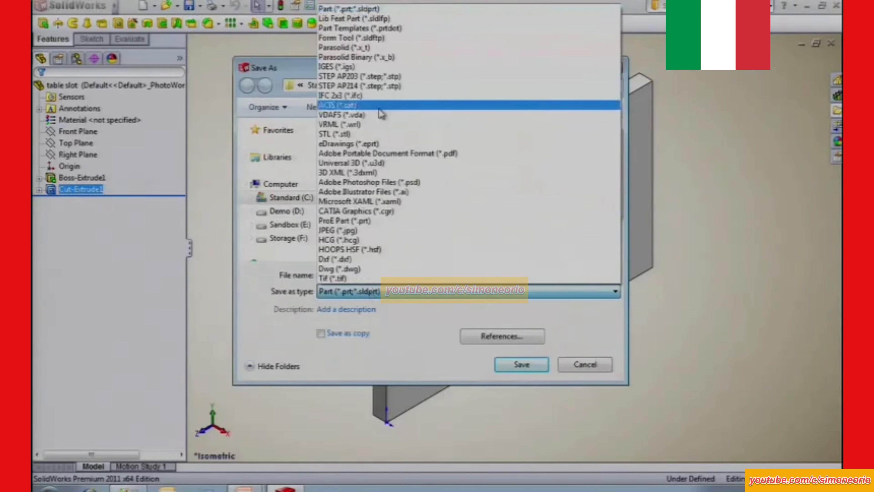
{"action": "left_click", "coordinate": [358, 19]}
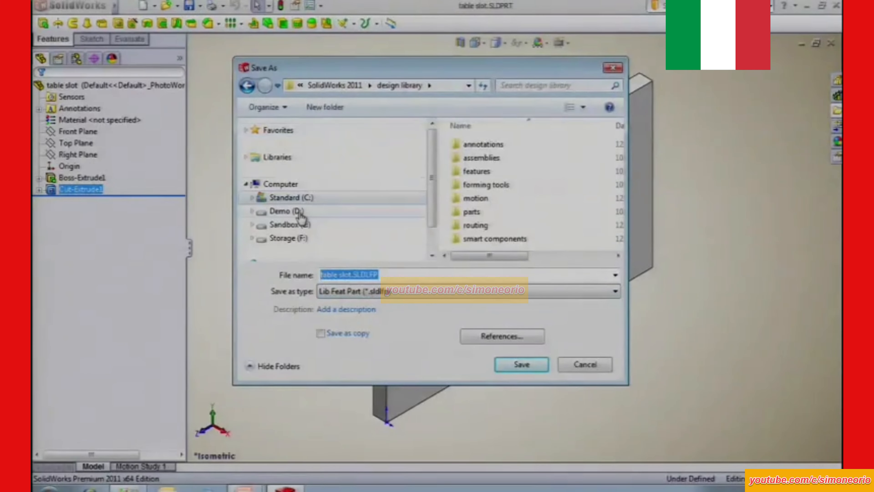
{"action": "left_click", "coordinate": [301, 202]}
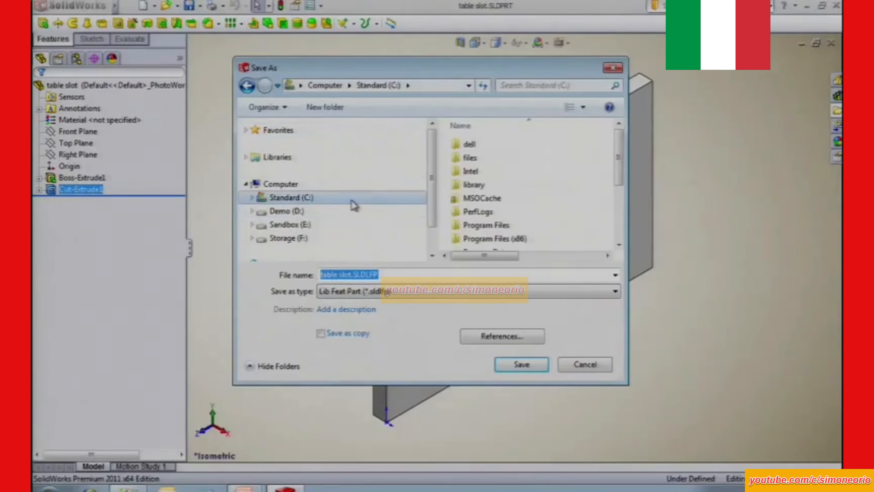
{"action": "double_click", "coordinate": [470, 185]}
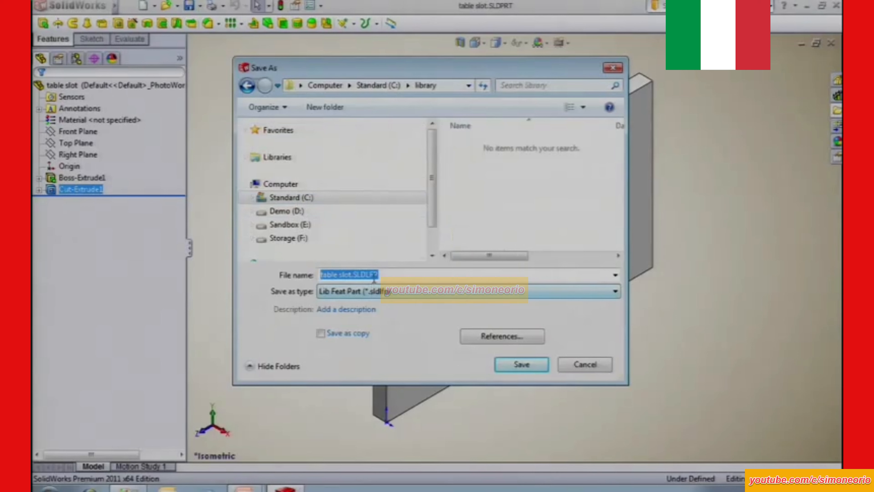
{"action": "left_click", "coordinate": [366, 309]}
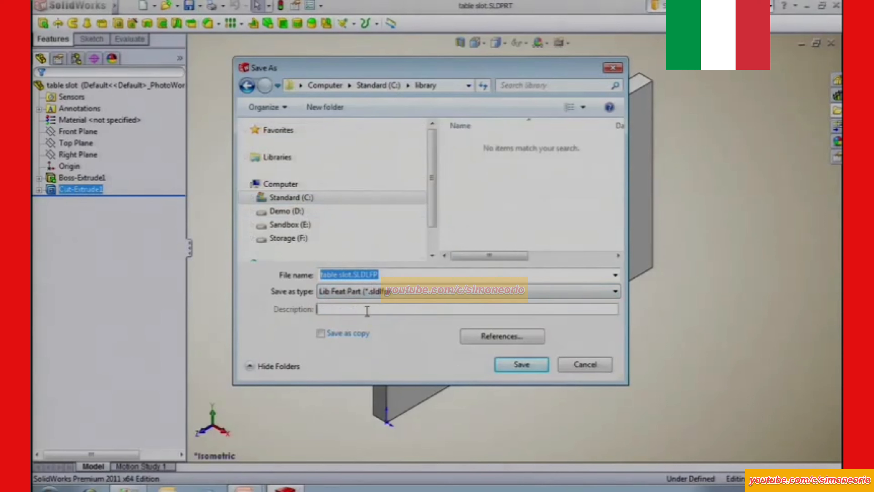
{"action": "type", "text": "drag and drop"}
{"action": "left_click", "coordinate": [523, 365]}
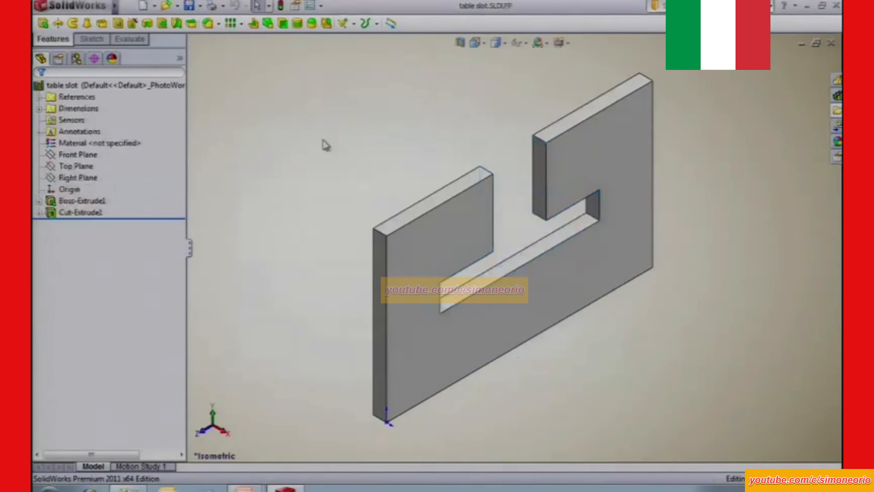
Examine the custom properties of the library feature part and its Cut-Extrude1 entry in the feature tree.
{"action": "left_click", "coordinate": [133, 9]}
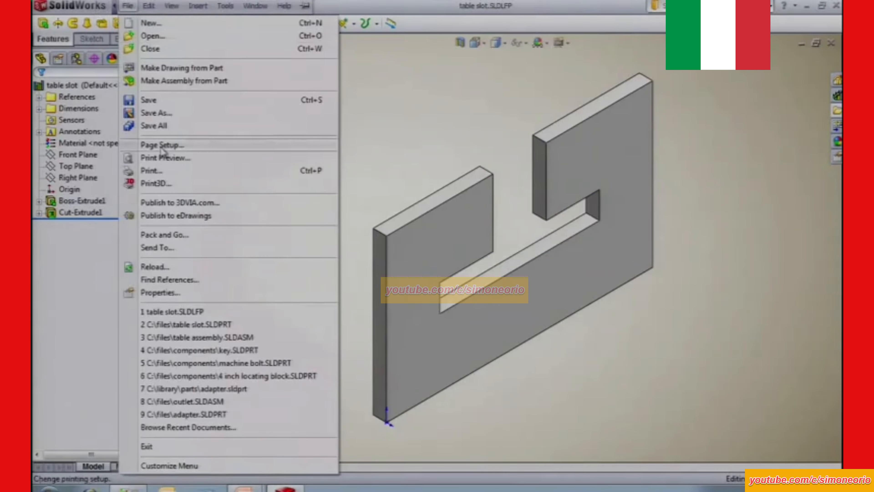
{"action": "left_click", "coordinate": [221, 293]}
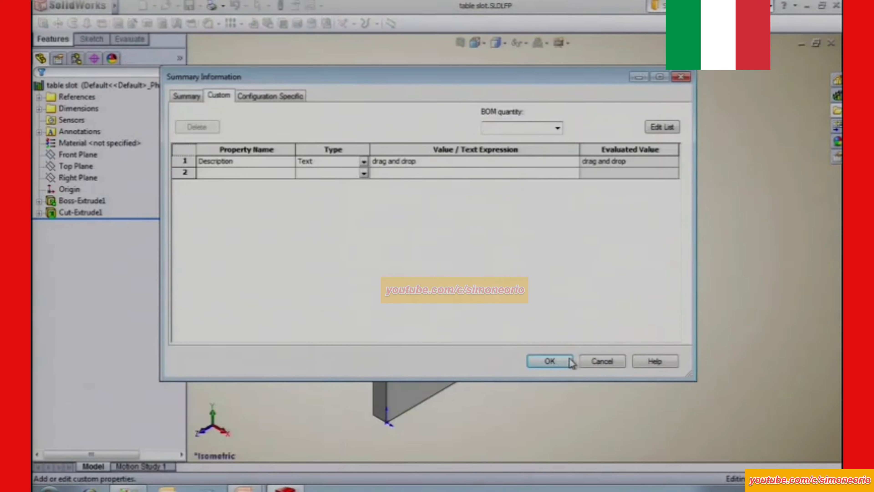
{"action": "left_click", "coordinate": [550, 361]}
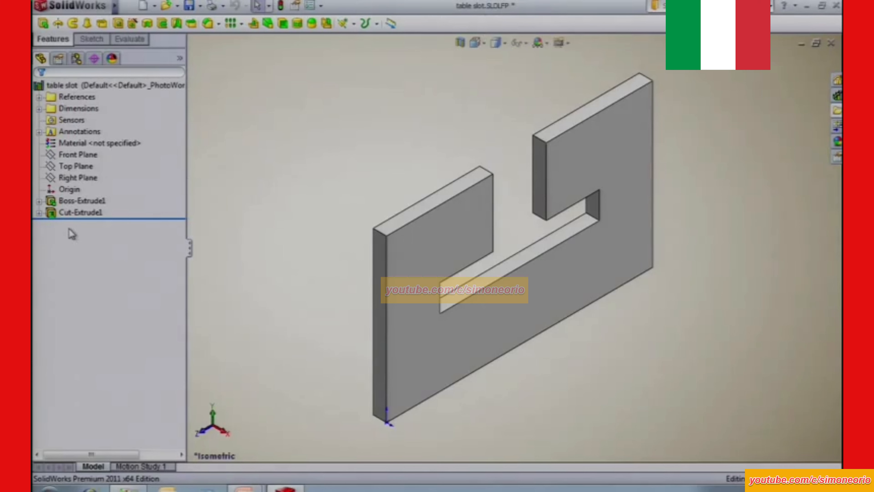
{"action": "left_click", "coordinate": [74, 216]}
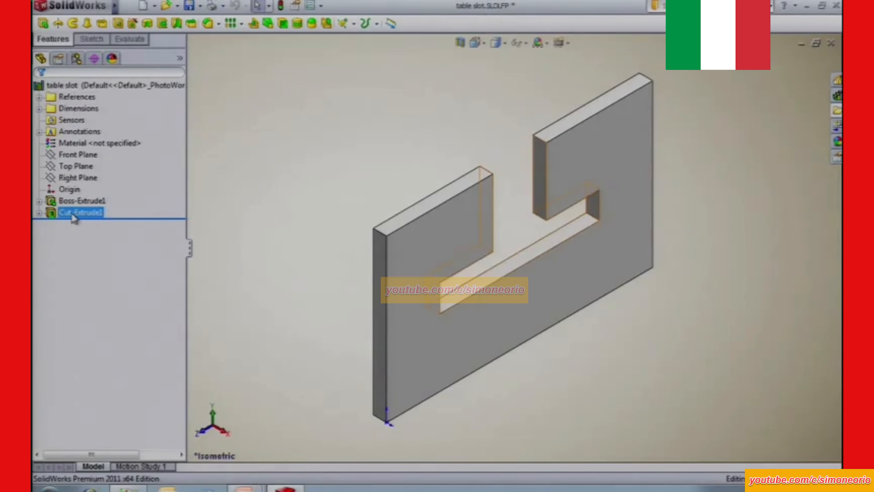
{"action": "left_click", "coordinate": [65, 234]}
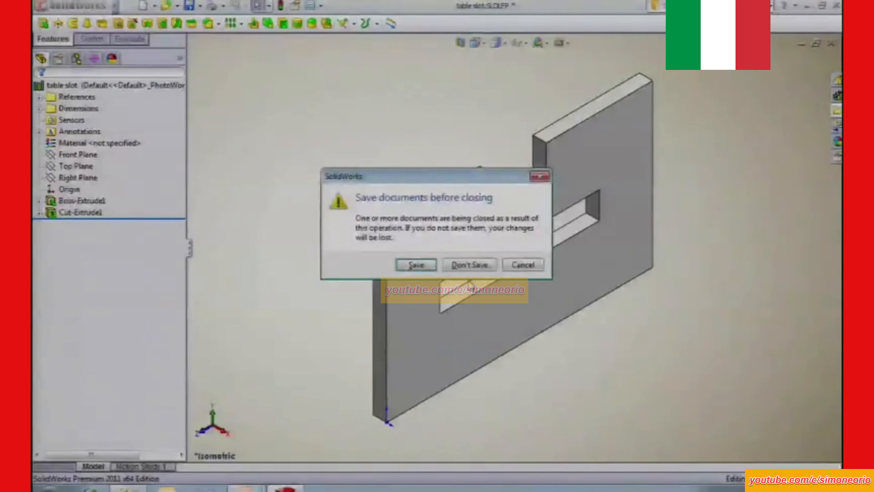
Close the library feature part without saving its changes and open table.SLDPRT.
{"action": "left_click", "coordinate": [469, 266]}
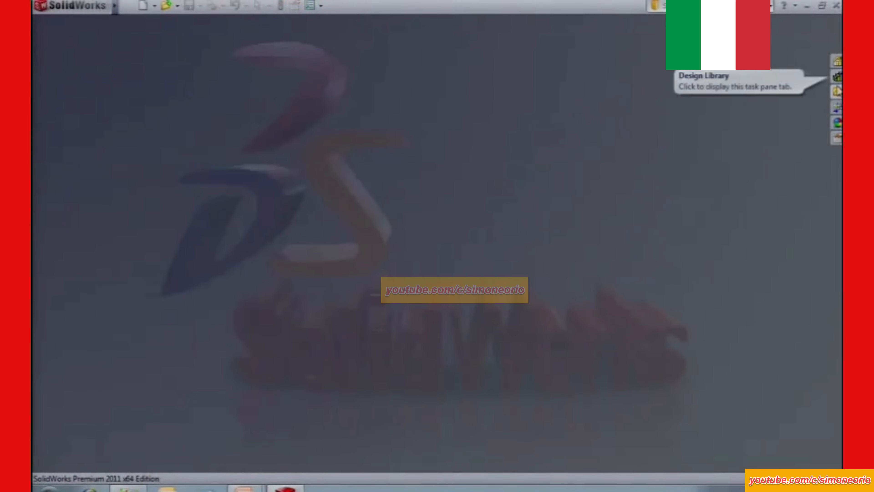
{"action": "left_click", "coordinate": [838, 90]}
{"action": "left_click_drag", "start_coordinate": [708, 290], "coordinate": [427, 263]}
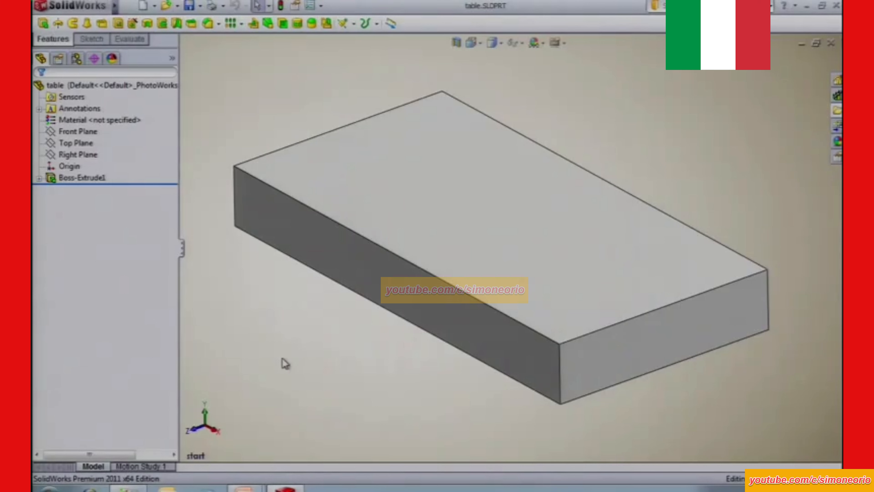
Insert the table slot library feature from the Design Library onto the end face of the table block.
{"action": "key", "text": "space"}
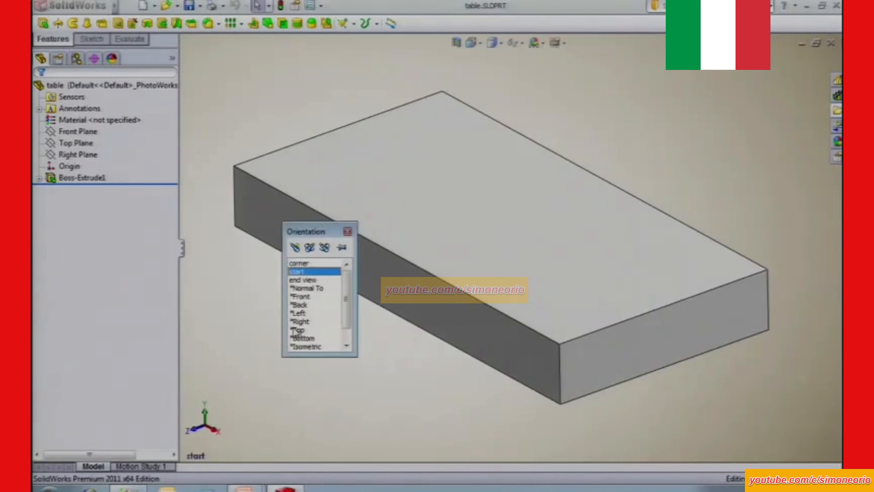
{"action": "double_click", "coordinate": [306, 268]}
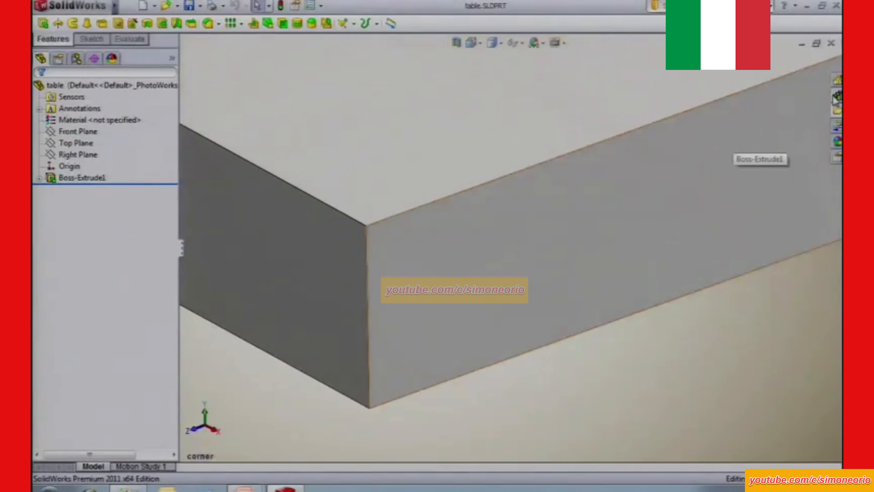
{"action": "left_click", "coordinate": [837, 95]}
{"action": "mouse_move", "coordinate": [653, 286]}
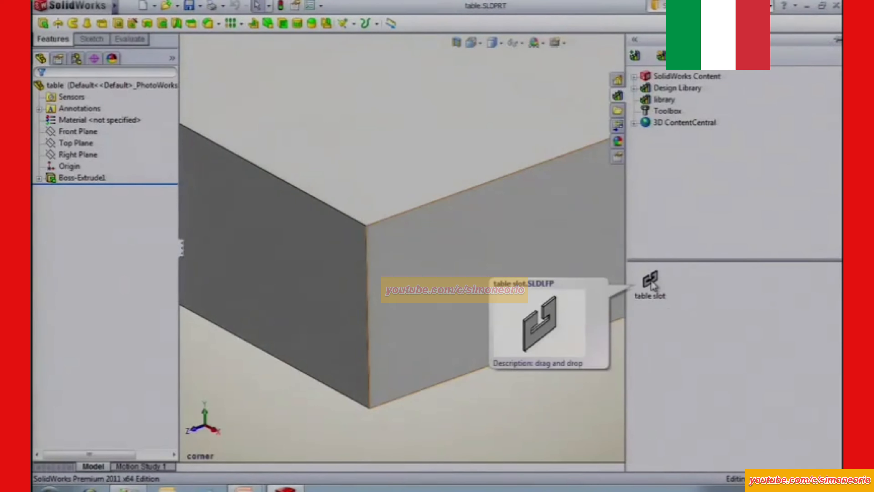
{"action": "left_click_drag", "start_coordinate": [653, 286], "coordinate": [463, 261]}
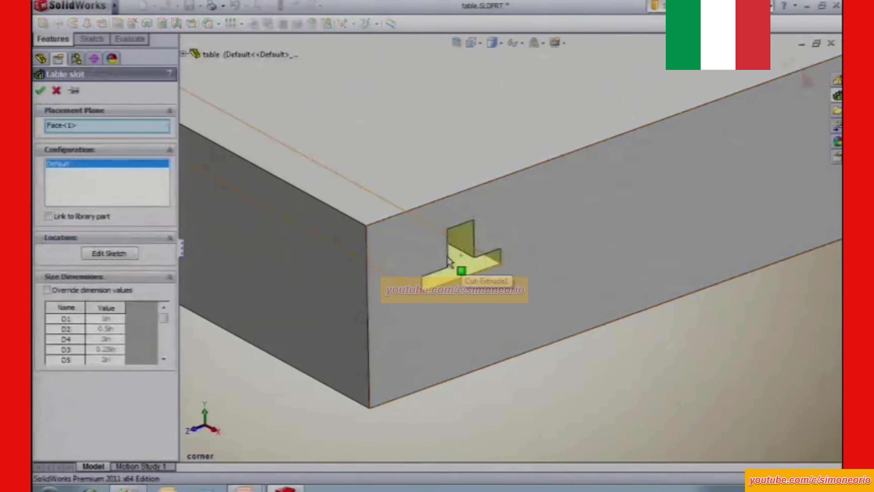
Try the dark side face as the slot's placement plane, and place the slot back on the end face.
{"action": "left_click", "coordinate": [83, 127]}
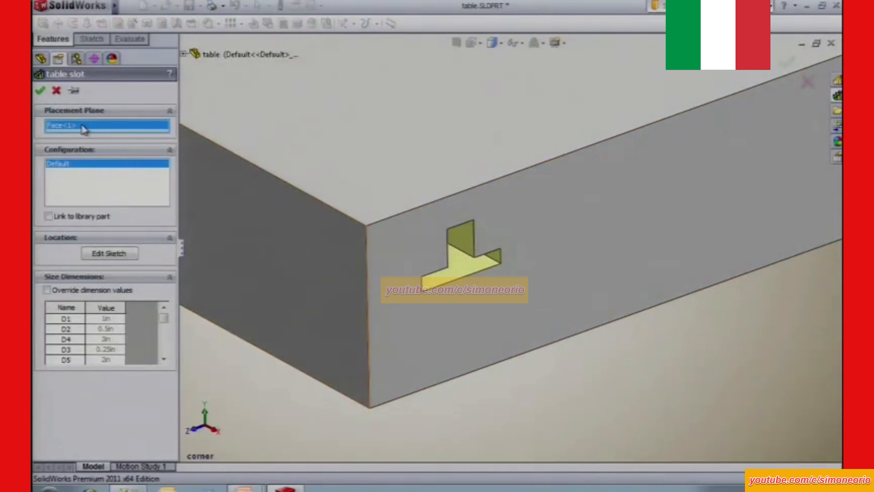
{"action": "right_click", "coordinate": [84, 129]}
{"action": "left_click", "coordinate": [124, 132]}
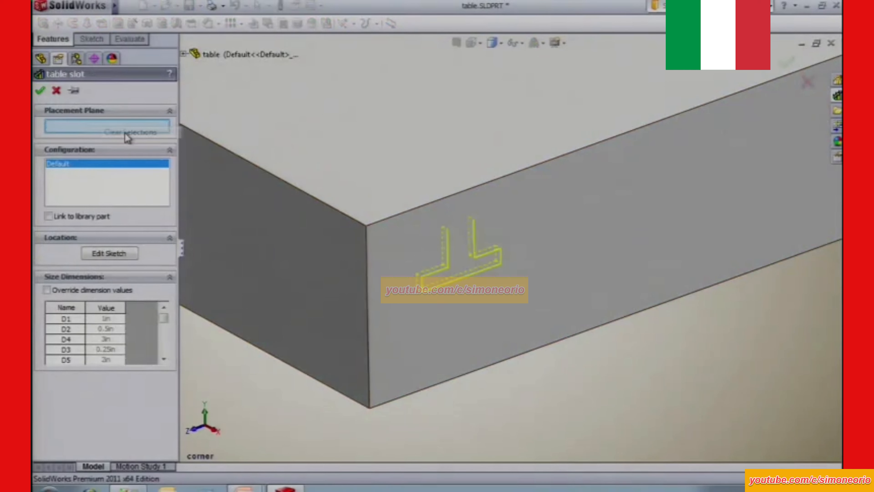
{"action": "left_click", "coordinate": [234, 244]}
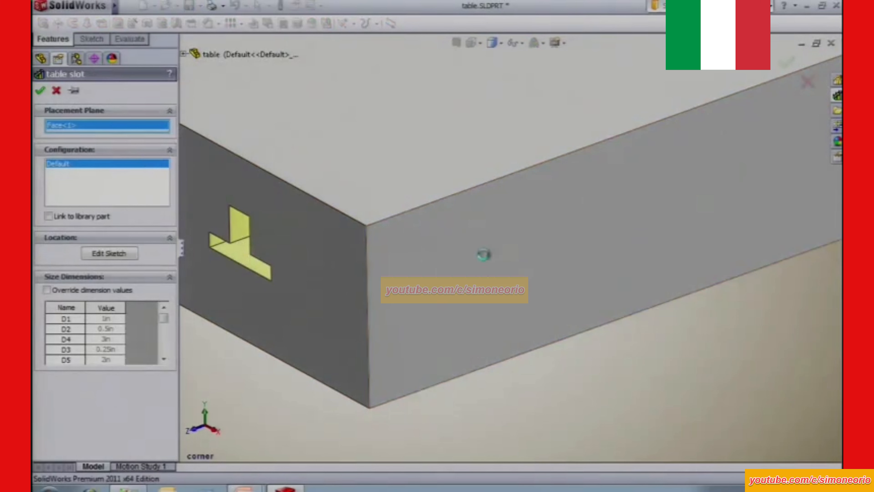
{"action": "left_click", "coordinate": [486, 260]}
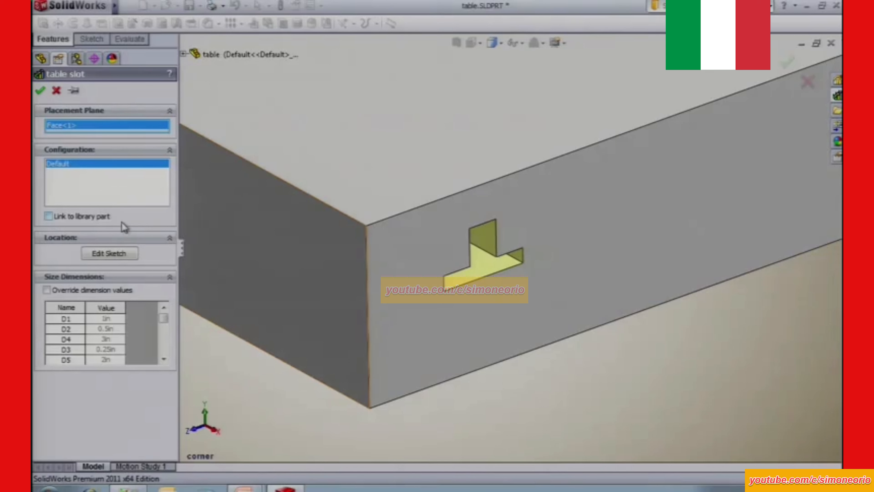
In the slot's location sketch, attach the profile's upper midpoint to the face's top edge and dimension it 3 in from the block's corner edge.
{"action": "left_click", "coordinate": [110, 253]}
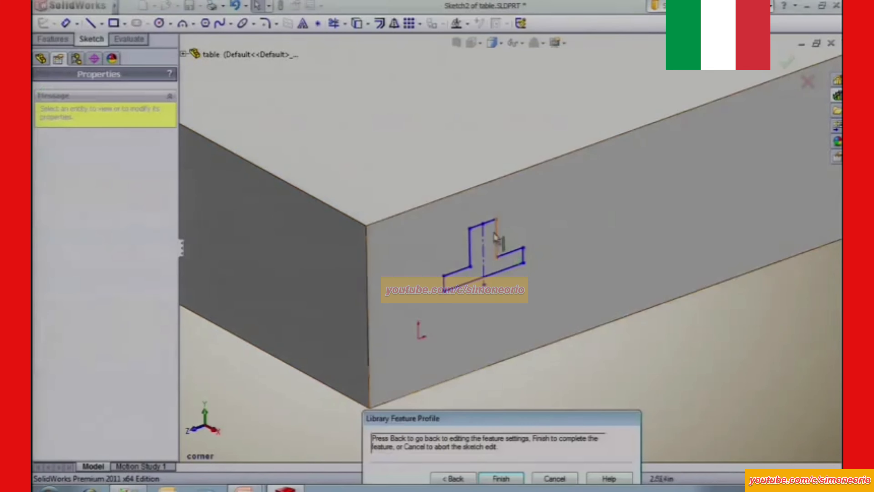
{"action": "left_click_drag", "start_coordinate": [484, 226], "coordinate": [465, 190]}
{"action": "key", "text": "s"}
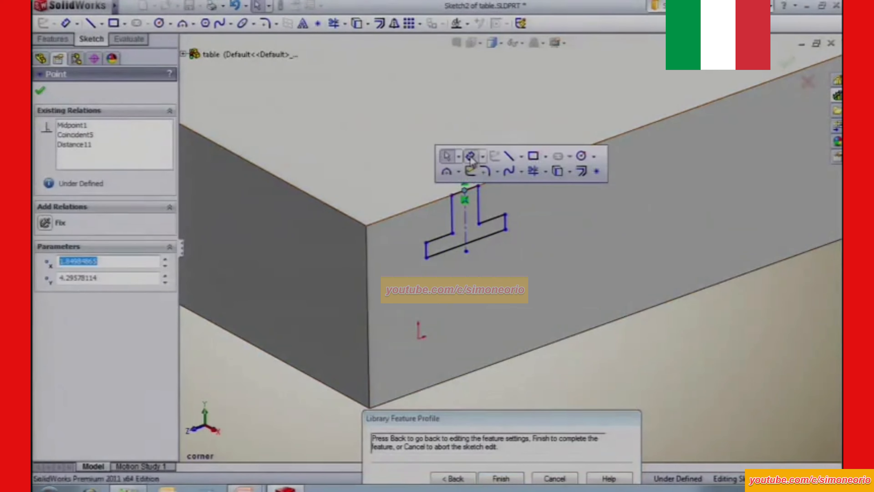
{"action": "left_click", "coordinate": [470, 156]}
{"action": "left_click", "coordinate": [464, 190]}
{"action": "left_click", "coordinate": [367, 241]}
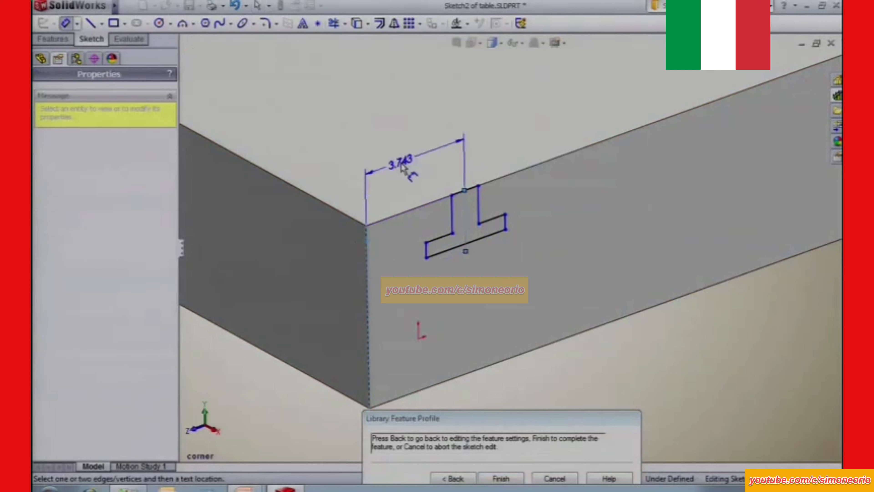
{"action": "left_click", "coordinate": [404, 166]}
{"action": "type", "text": "3.00in"}
{"action": "key", "text": "Return"}
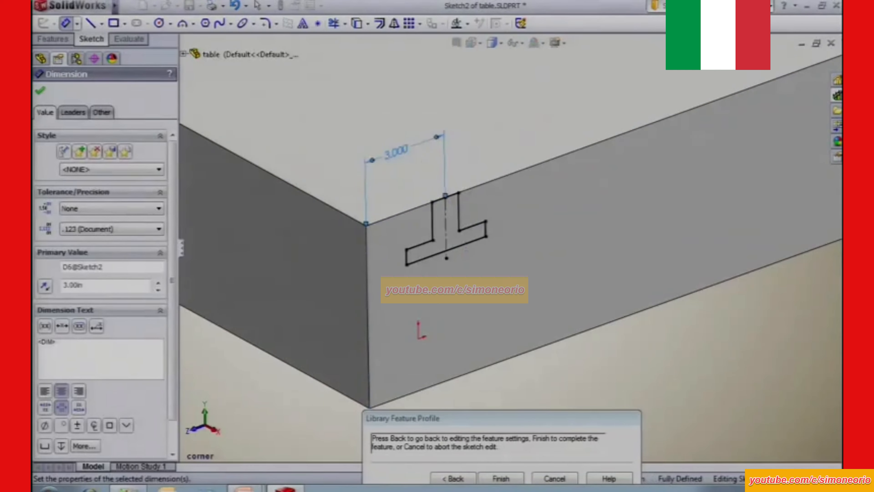
Return from the location sketch to the feature settings and complete the table slot with the Default configuration.
{"action": "left_click_drag", "start_coordinate": [482, 421], "coordinate": [460, 360]}
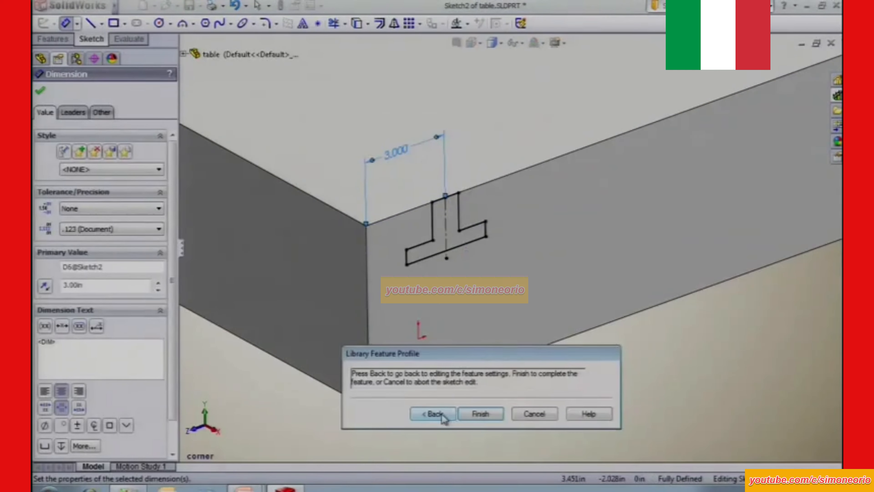
{"action": "left_click", "coordinate": [444, 415]}
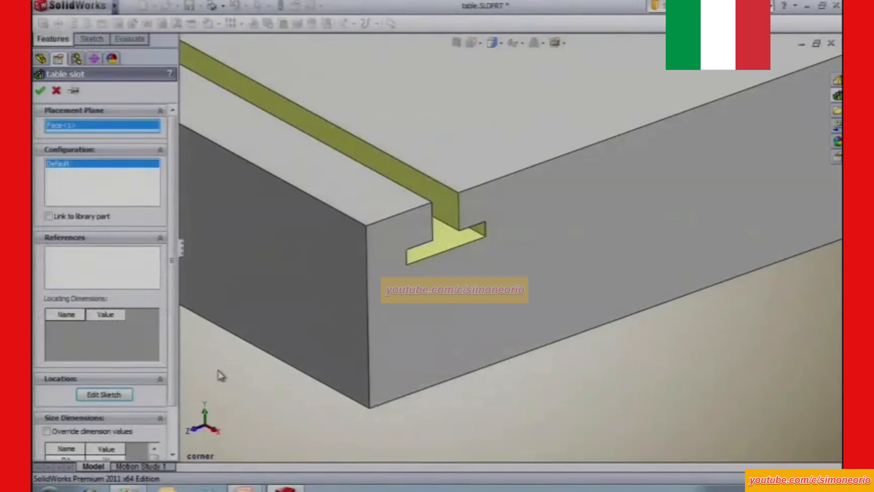
{"action": "left_click", "coordinate": [160, 238]}
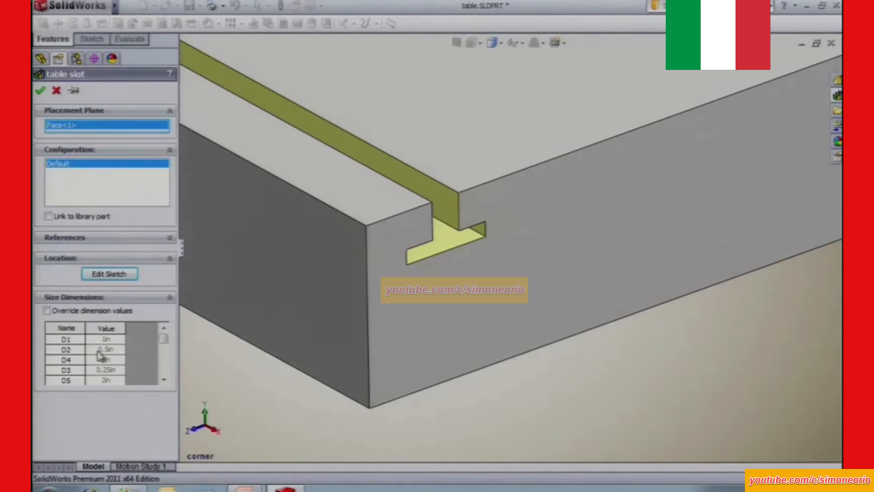
{"action": "left_click", "coordinate": [41, 92]}
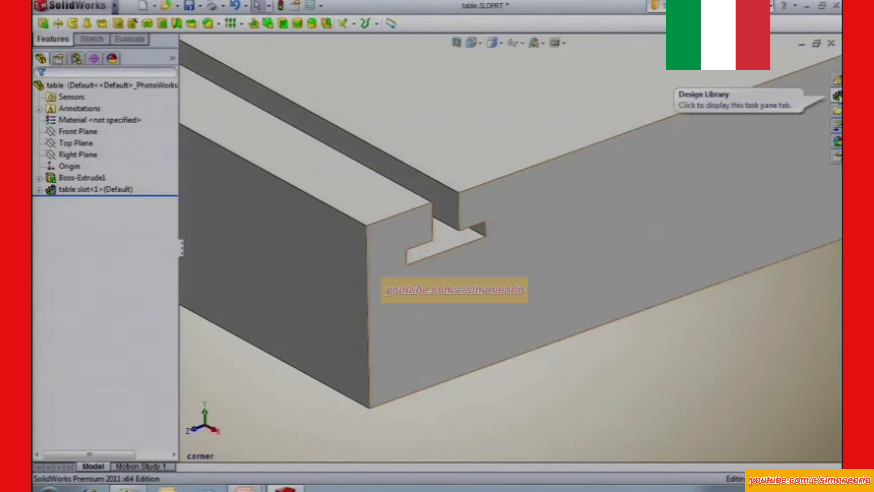
Insert a second table slot from the Design Library onto the end face and attach its profile's upper midpoint to the face's top edge.
{"action": "left_click", "coordinate": [838, 96]}
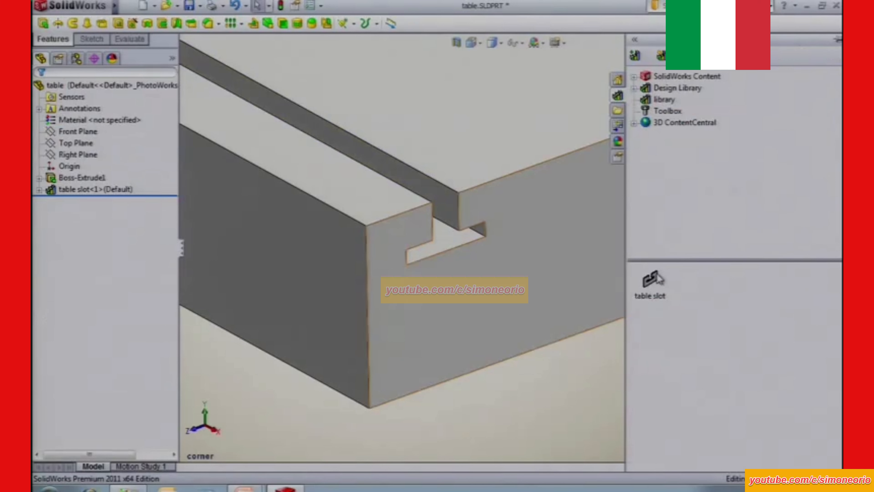
{"action": "left_click_drag", "start_coordinate": [653, 297], "coordinate": [564, 173]}
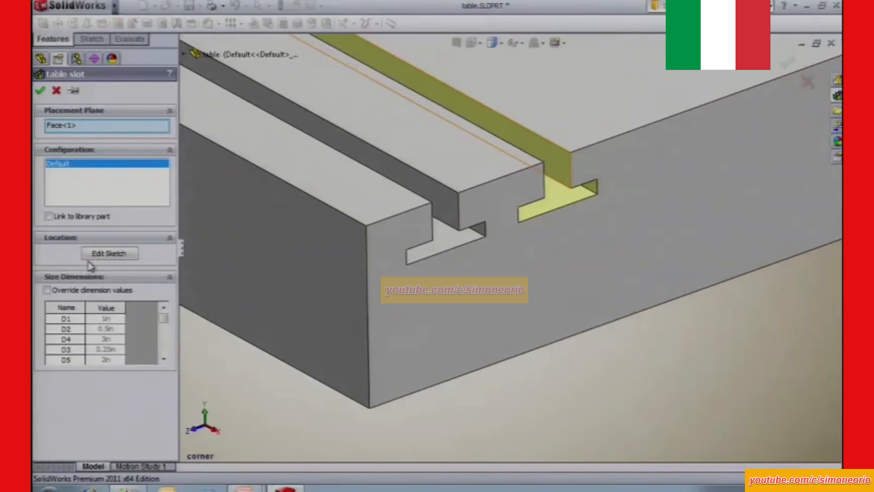
{"action": "left_click", "coordinate": [93, 257]}
{"action": "mouse_move", "coordinate": [558, 155]}
{"action": "left_mouse_down"}
{"action": "mouse_move", "coordinate": [543, 168]}
{"action": "mouse_move", "coordinate": [545, 162]}
{"action": "left_mouse_up"}
Dimension the second slot's centerline 7.5 in from the block's corner and finish the library feature.
{"action": "key", "text": "s"}
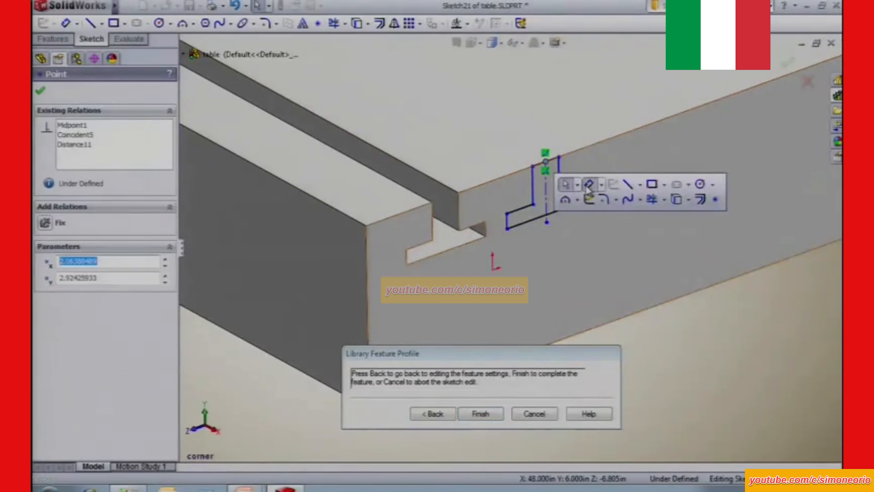
{"action": "left_click", "coordinate": [589, 184]}
{"action": "left_click", "coordinate": [546, 193]}
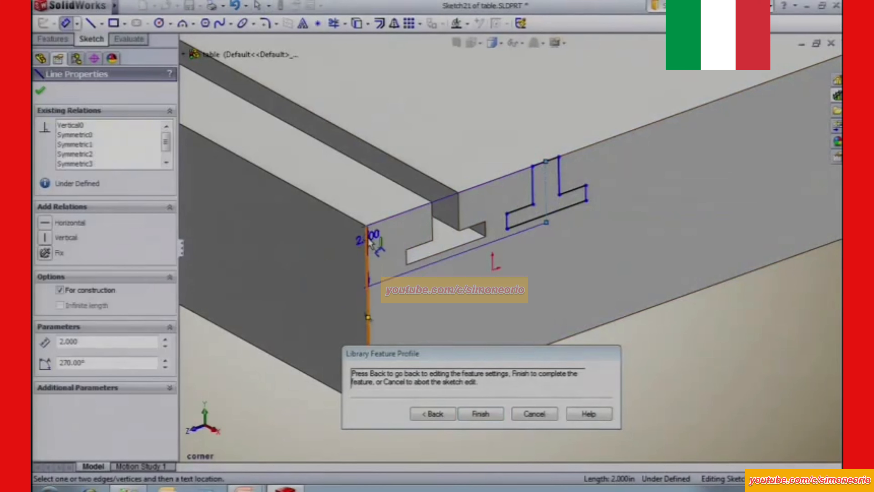
{"action": "left_click", "coordinate": [366, 223]}
{"action": "left_click", "coordinate": [434, 125]}
{"action": "type", "text": "7.5"}
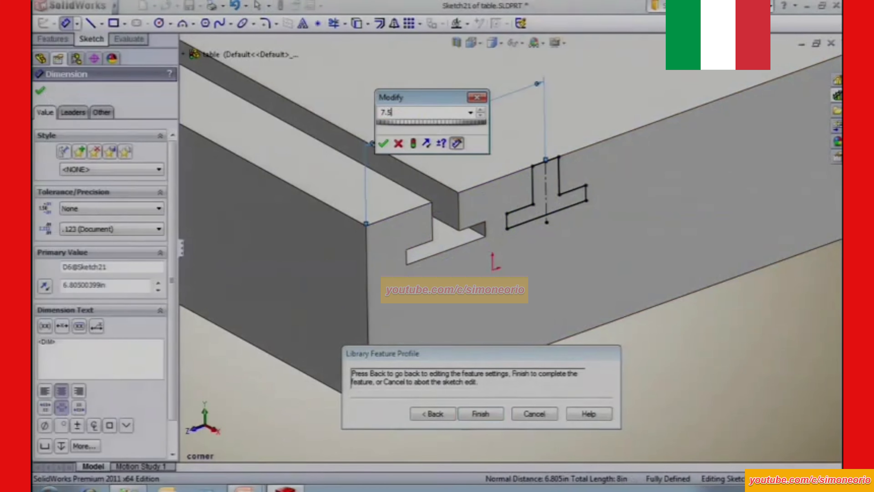
{"action": "key", "text": "Return"}
{"action": "left_click", "coordinate": [481, 415]}
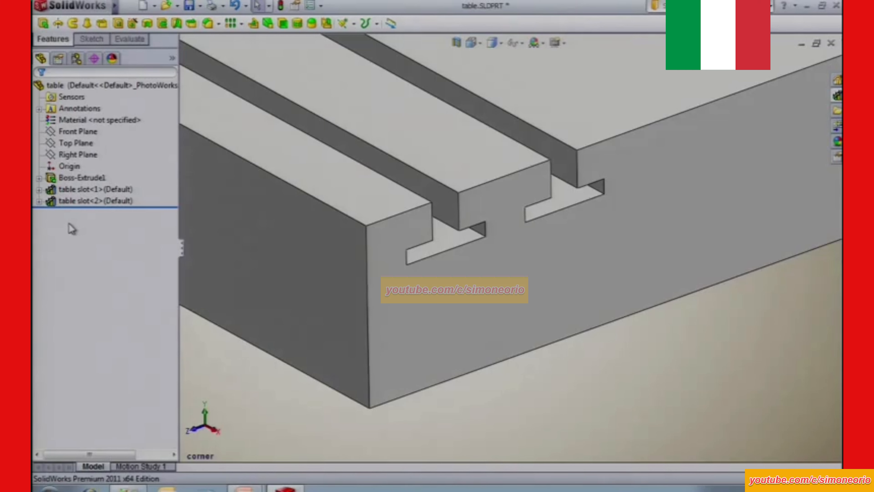
Examine the second table slot's contents by opening its sketch and cut-extrude settings, keeping both as they are.
{"action": "left_click", "coordinate": [39, 201]}
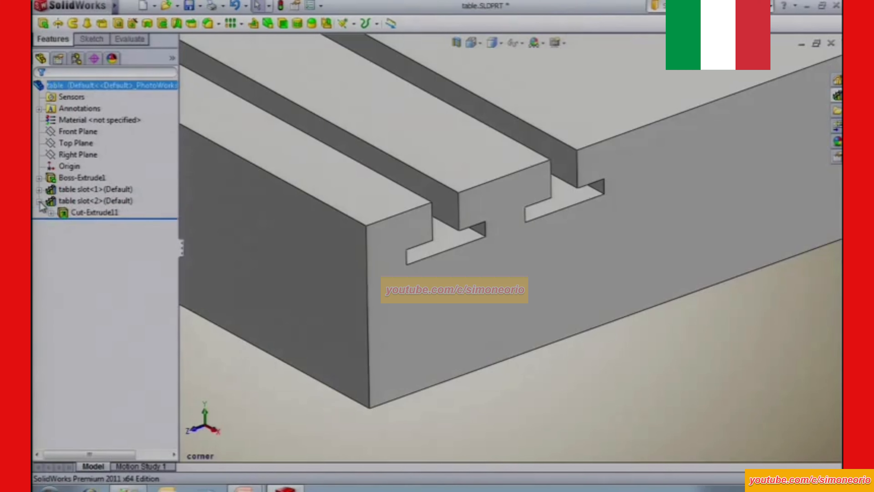
{"action": "left_click", "coordinate": [51, 213]}
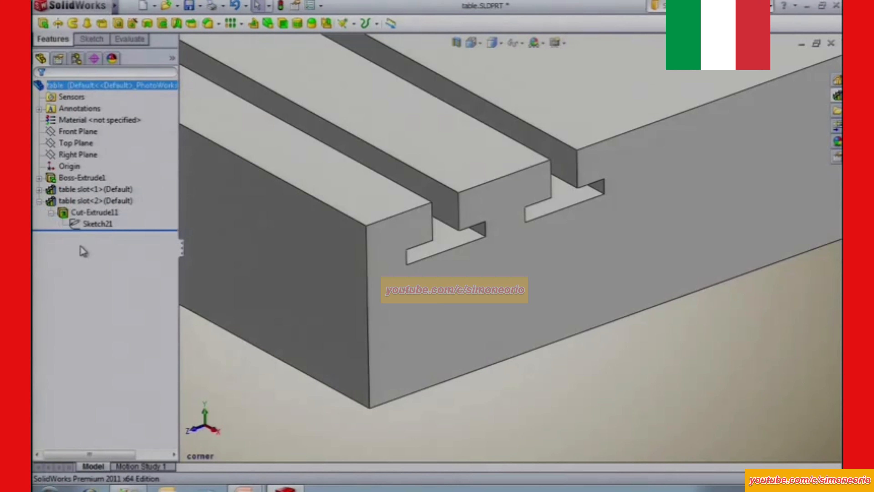
{"action": "left_click", "coordinate": [98, 224]}
{"action": "left_click", "coordinate": [107, 189]}
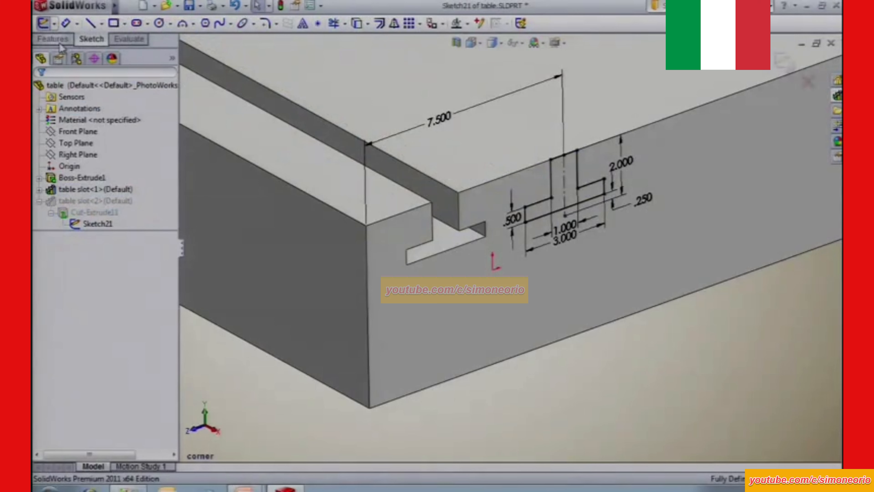
{"action": "left_click", "coordinate": [43, 24]}
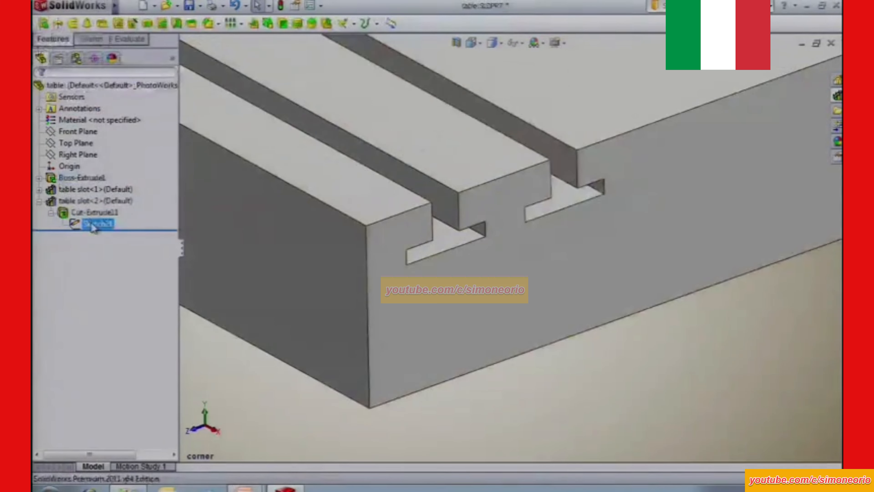
{"action": "left_click", "coordinate": [96, 201]}
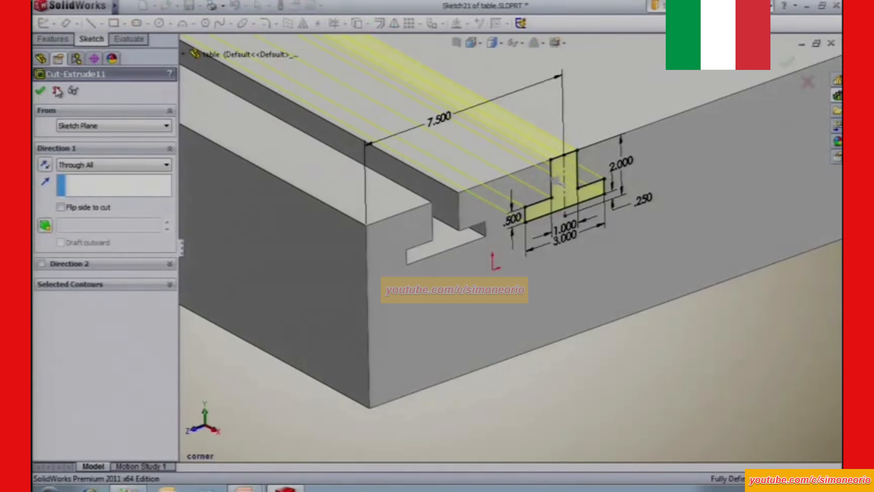
{"action": "left_click", "coordinate": [40, 91]}
{"action": "left_click", "coordinate": [39, 201]}
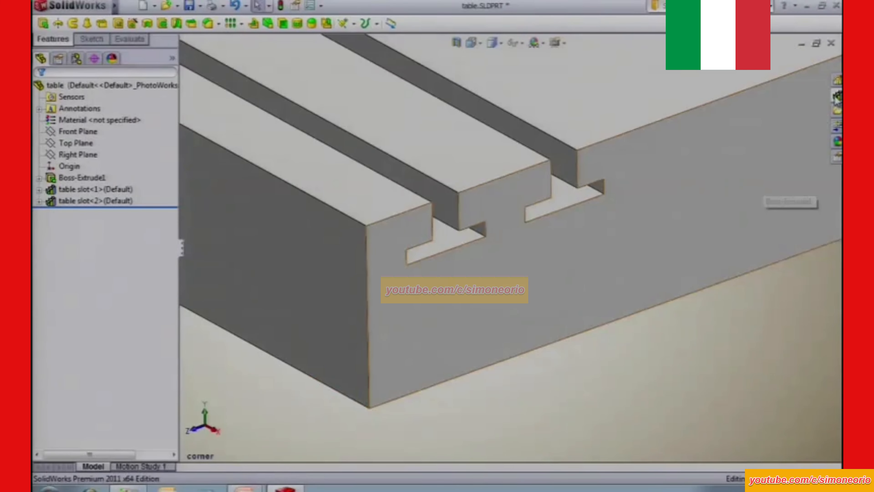
{"action": "left_click", "coordinate": [838, 98]}
{"action": "mouse_move", "coordinate": [650, 284]}
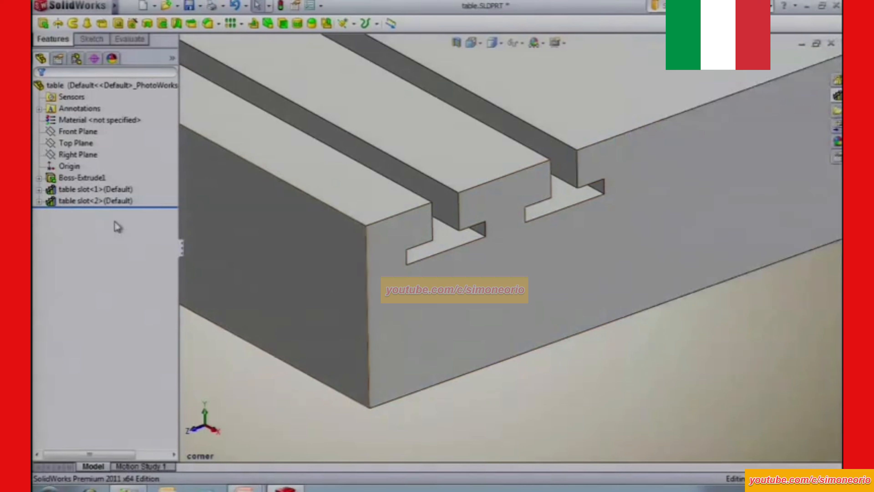
Apply a yellow color to the first table slot feature.
{"action": "left_click", "coordinate": [95, 190]}
{"action": "left_click", "coordinate": [83, 178], "text": "ctrl"}
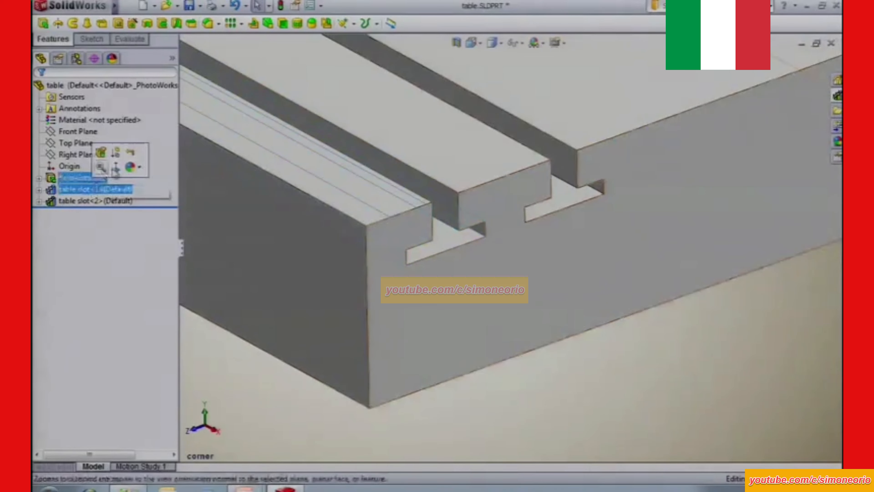
{"action": "left_click", "coordinate": [140, 168]}
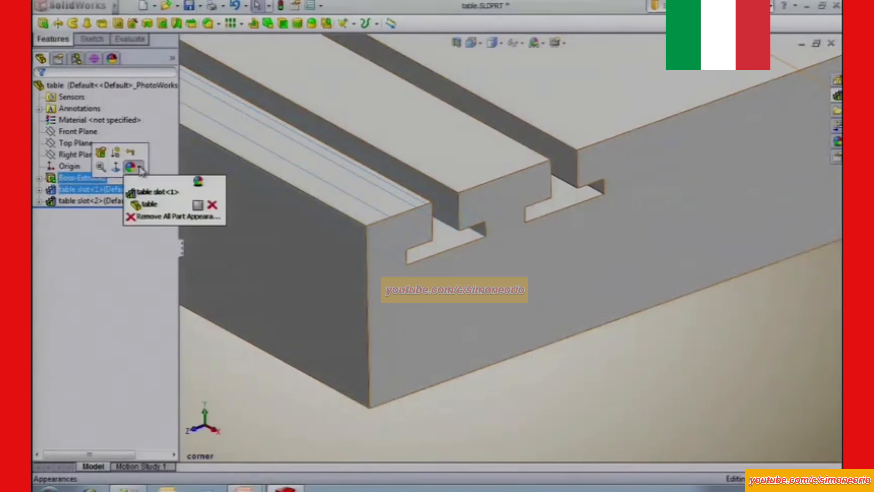
{"action": "left_click", "coordinate": [151, 192]}
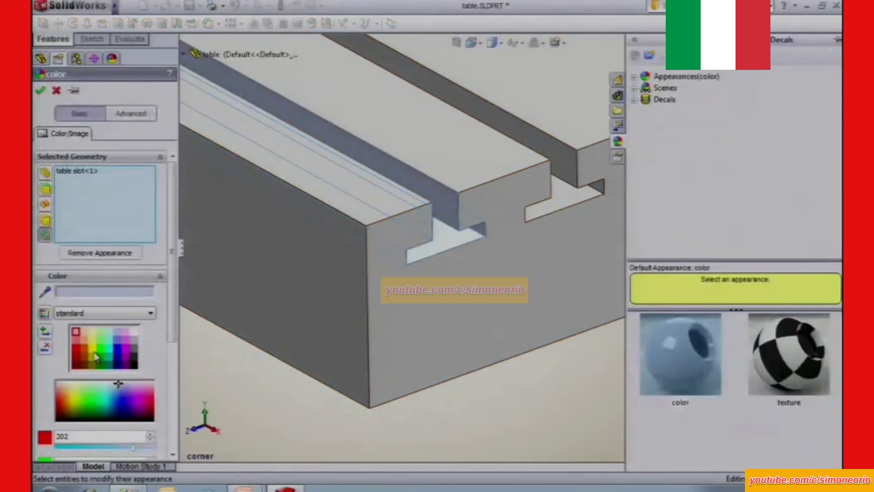
{"action": "left_click", "coordinate": [95, 355]}
{"action": "left_click", "coordinate": [41, 90]}
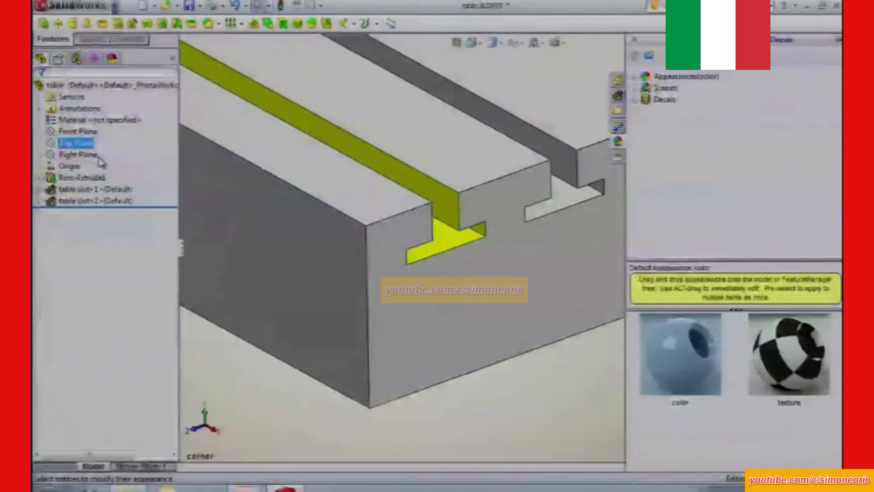
Set the document's Library Feature model display color to blue.
{"action": "left_click", "coordinate": [307, 6]}
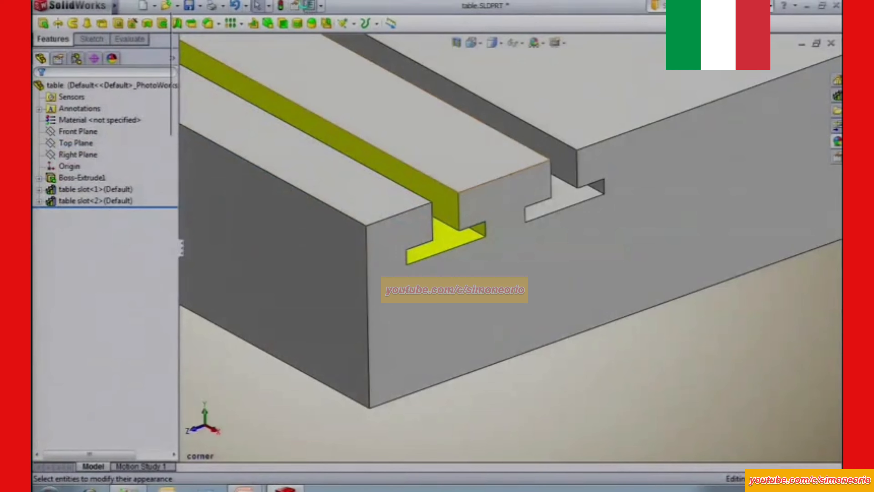
{"action": "left_click", "coordinate": [292, 27]}
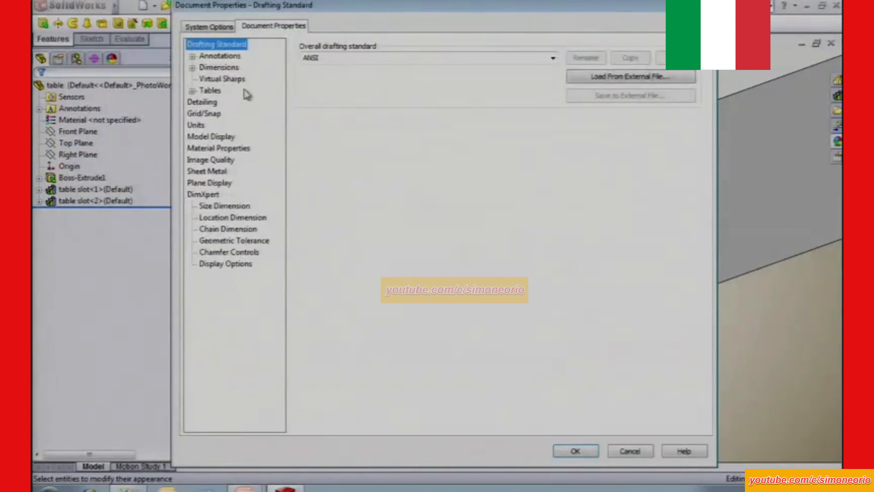
{"action": "left_click", "coordinate": [215, 139]}
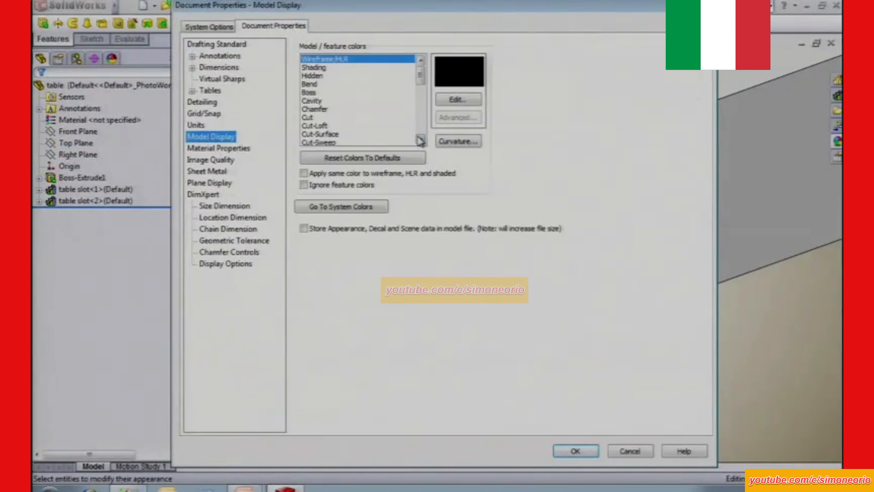
{"action": "scroll", "coordinate": [419, 141], "scroll_direction": "down", "scroll_amount": 3}
{"action": "left_click", "coordinate": [334, 109]}
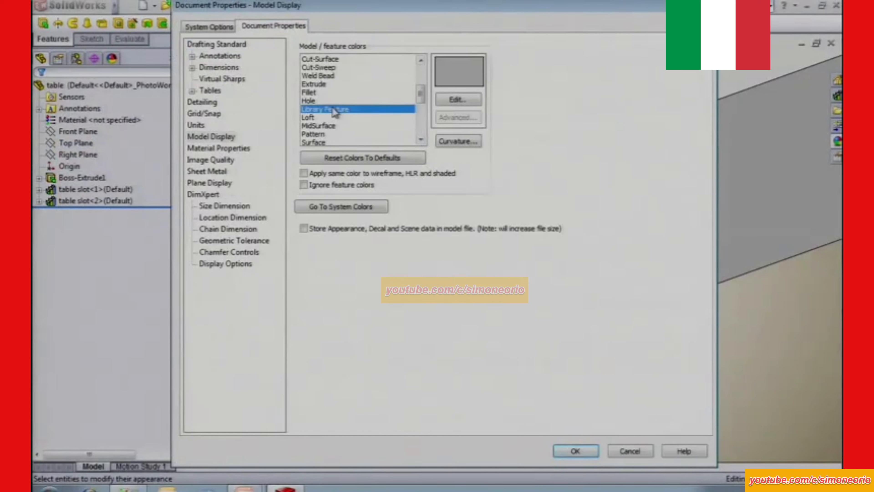
{"action": "left_click", "coordinate": [458, 99]}
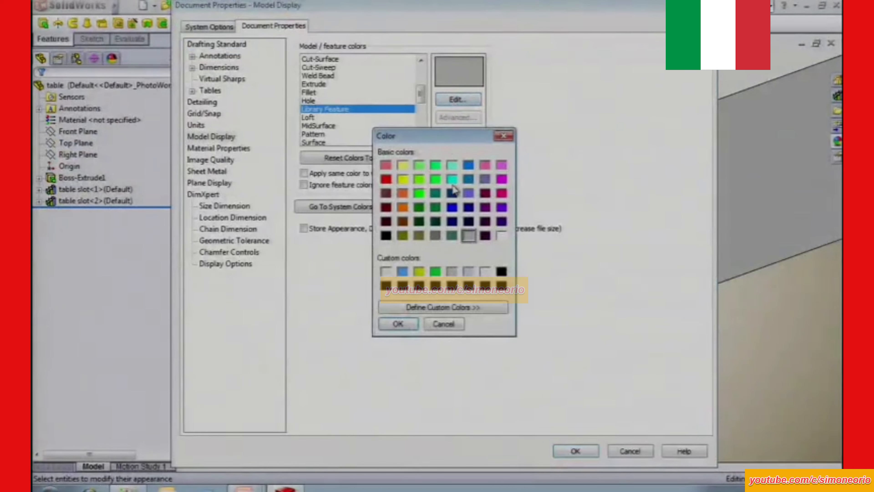
{"action": "left_click", "coordinate": [452, 207]}
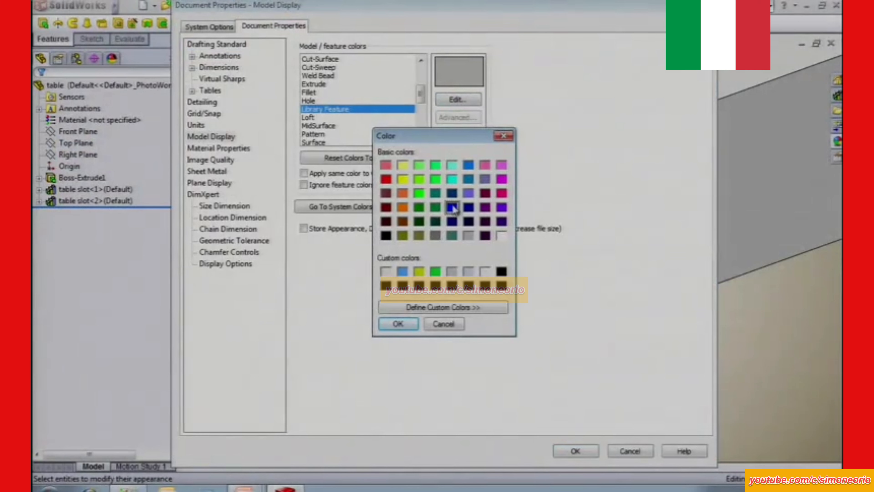
{"action": "left_click", "coordinate": [398, 324]}
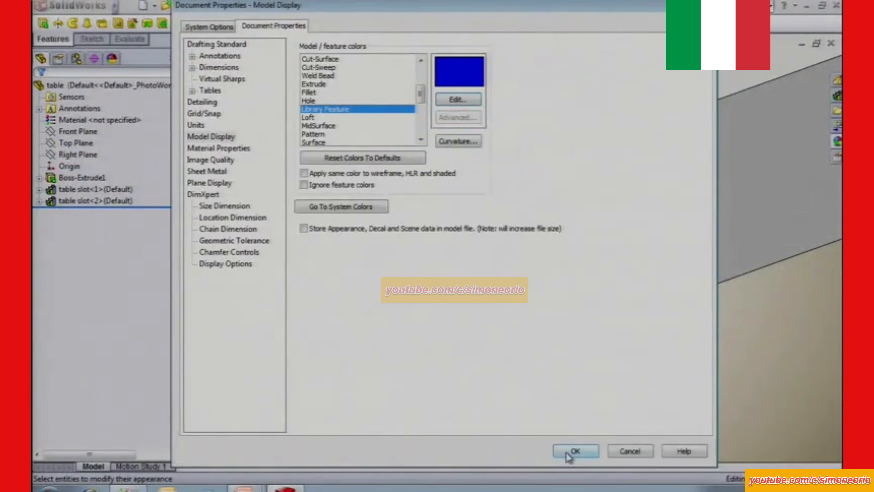
{"action": "left_click", "coordinate": [574, 451]}
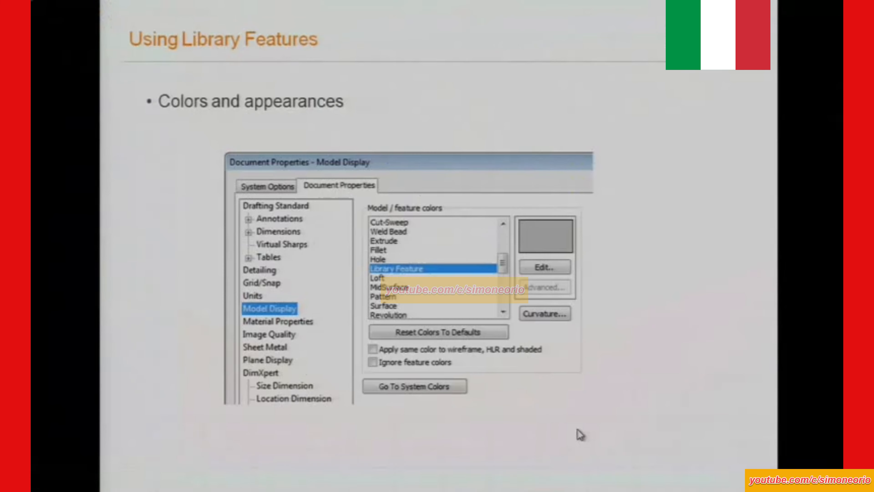
{"action": "left_click", "coordinate": [577, 430]}
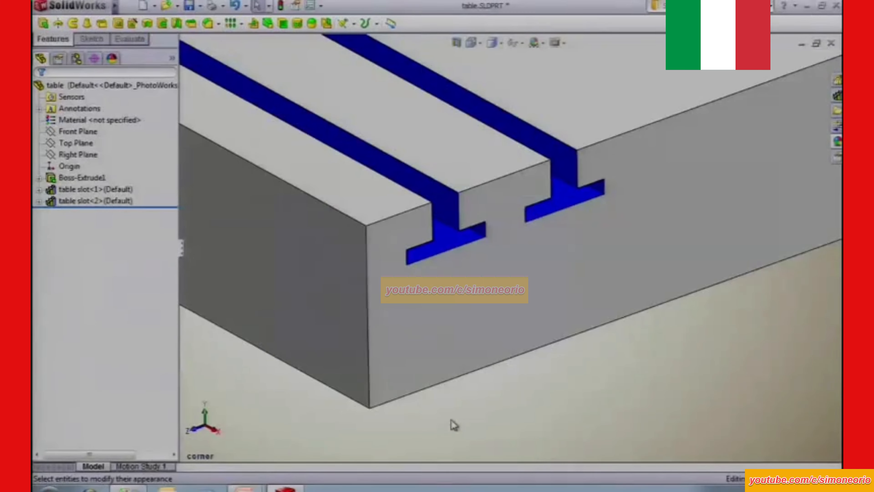
Dissolve the second table slot library feature into an ordinary cut-extrude and check its contents in the feature tree.
{"action": "left_click", "coordinate": [82, 201]}
{"action": "right_click", "coordinate": [81, 202]}
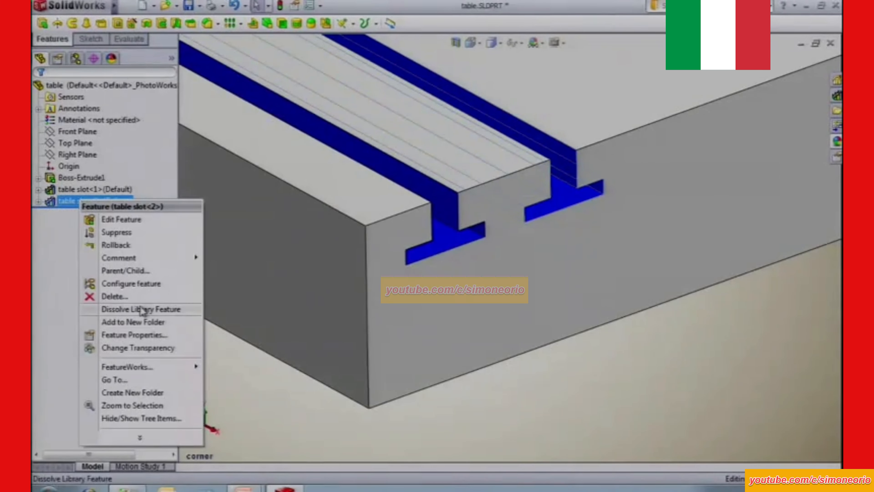
{"action": "left_click", "coordinate": [142, 309]}
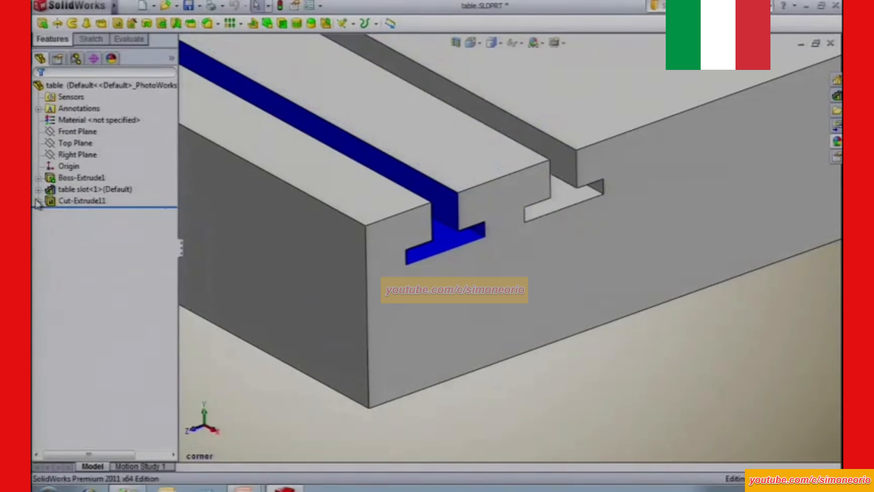
{"action": "left_click", "coordinate": [38, 201]}
{"action": "left_click", "coordinate": [39, 201]}
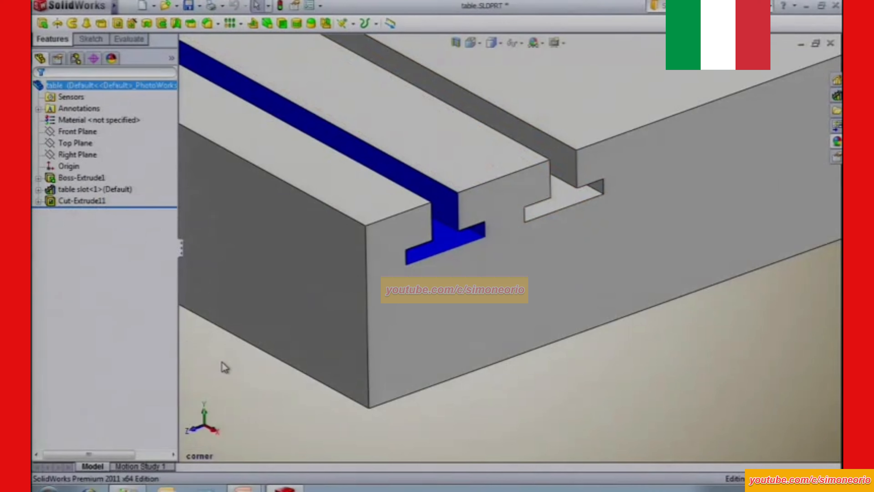
Reset the document's model and feature display colors to their defaults.
{"action": "left_click", "coordinate": [307, 7]}
{"action": "left_click", "coordinate": [297, 27]}
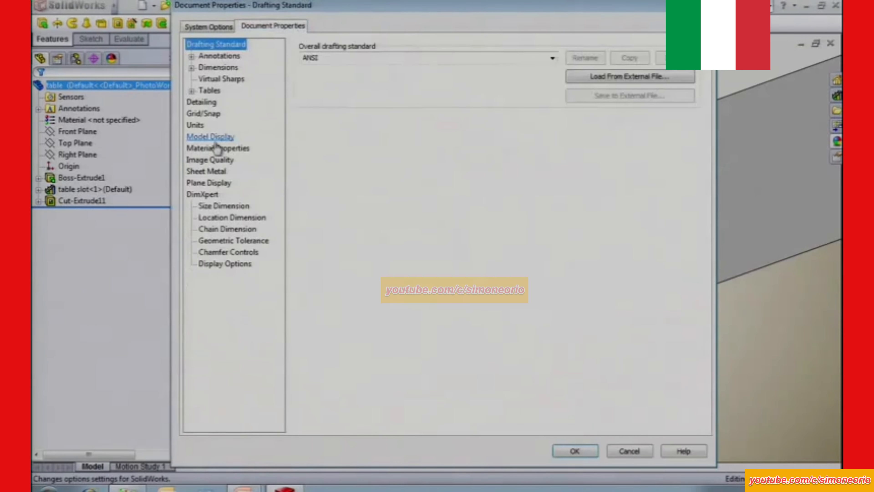
{"action": "left_click", "coordinate": [215, 138]}
{"action": "left_click", "coordinate": [422, 120]}
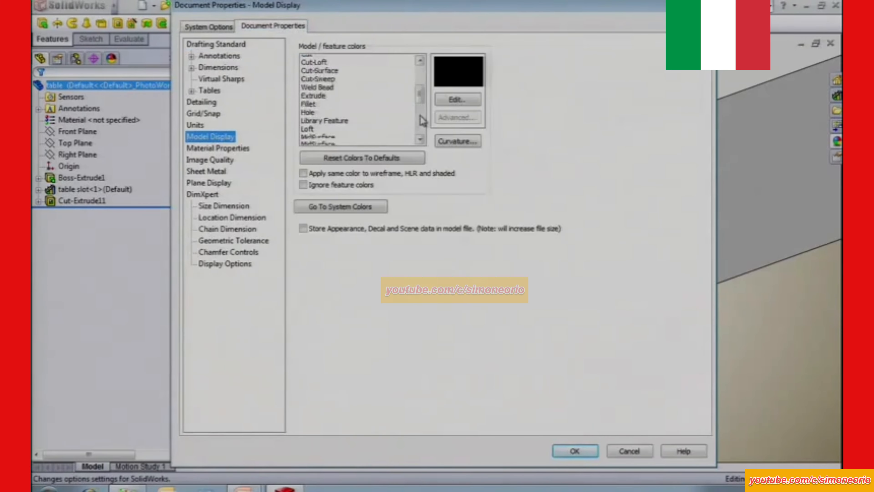
{"action": "left_click", "coordinate": [345, 109]}
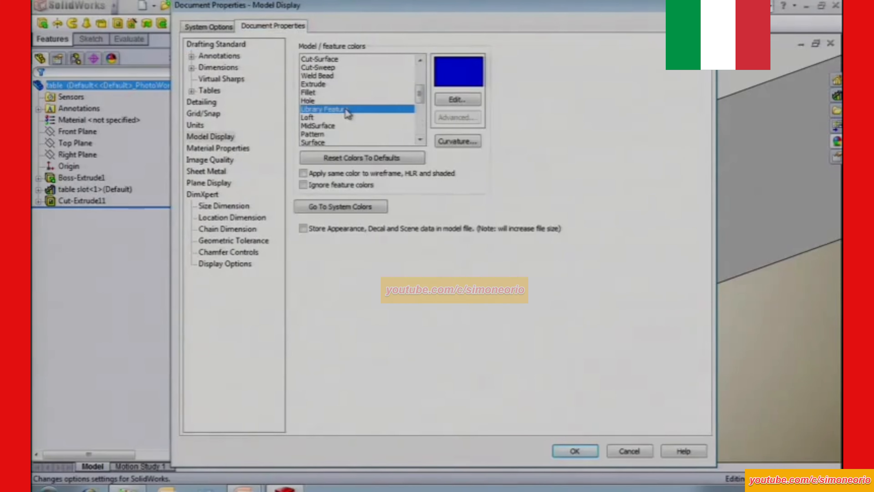
{"action": "left_click", "coordinate": [357, 158]}
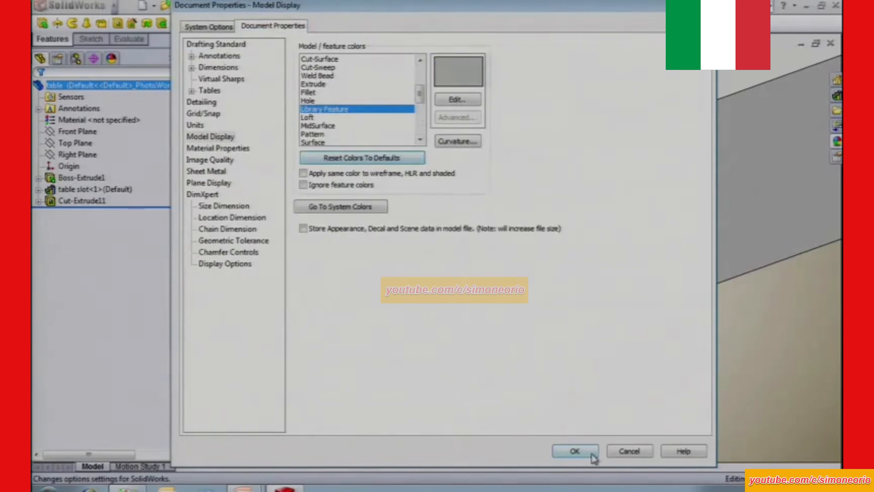
{"action": "left_click", "coordinate": [574, 451]}
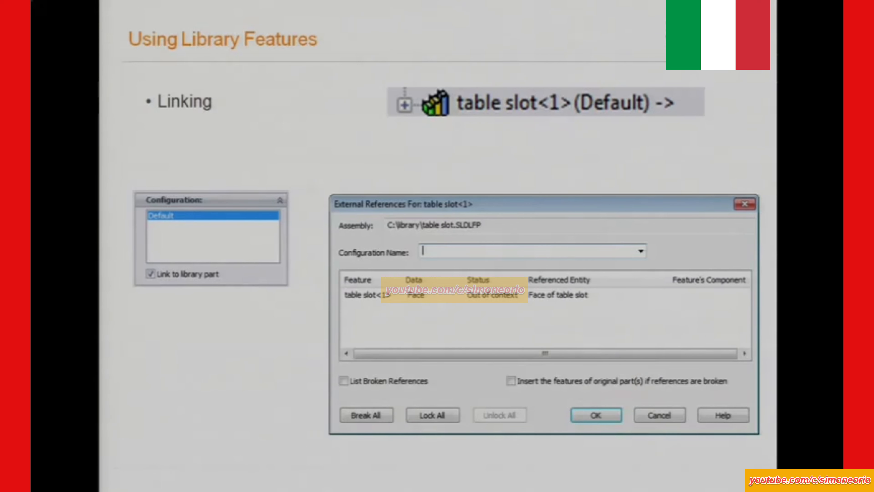
Switch to SolidWorks and insert another table slot library feature on the table's front face, beside the two existing slots.
{"action": "key", "text": "alt+Tab"}
{"action": "middle_click_drag", "start_coordinate": [637, 382], "coordinate": [577, 395], "text": "ctrl"}
{"action": "left_click", "coordinate": [836, 93]}
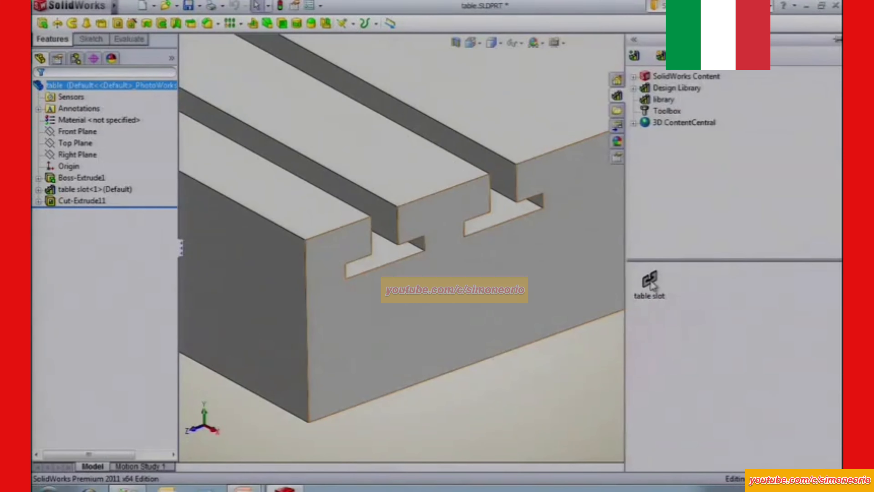
{"action": "mouse_move", "coordinate": [653, 286]}
{"action": "left_mouse_down"}
{"action": "mouse_move", "coordinate": [605, 220]}
{"action": "mouse_move", "coordinate": [607, 157]}
{"action": "left_mouse_up"}
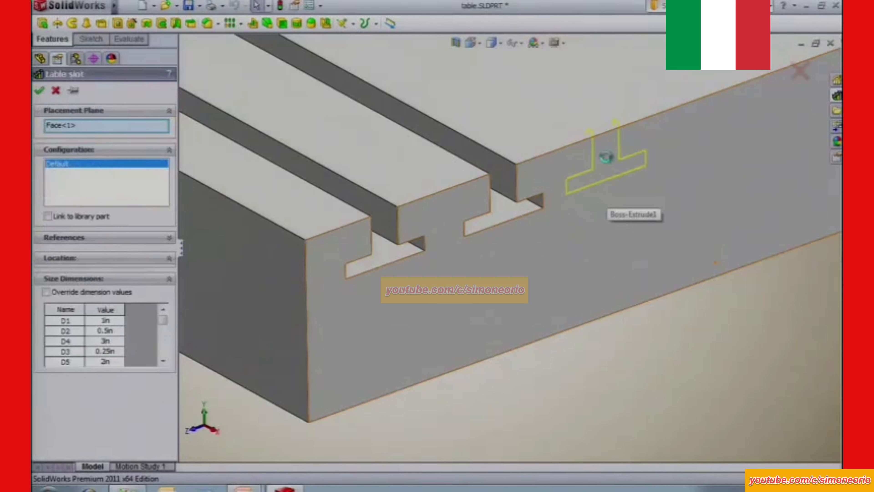
Position the new slot's sketch on the face's upper edge and link the feature to its library part.
{"action": "left_click", "coordinate": [122, 254]}
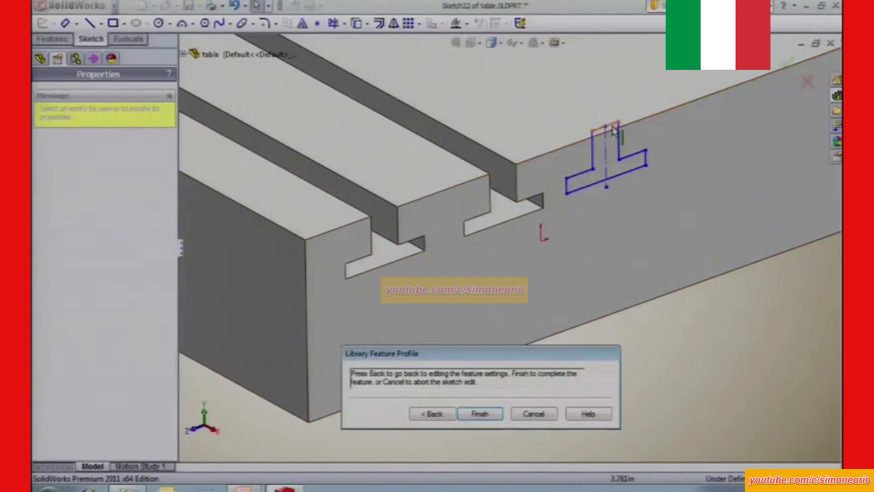
{"action": "left_click", "coordinate": [614, 144]}
{"action": "left_click_drag", "start_coordinate": [614, 146], "coordinate": [604, 131]}
{"action": "left_click", "coordinate": [433, 414]}
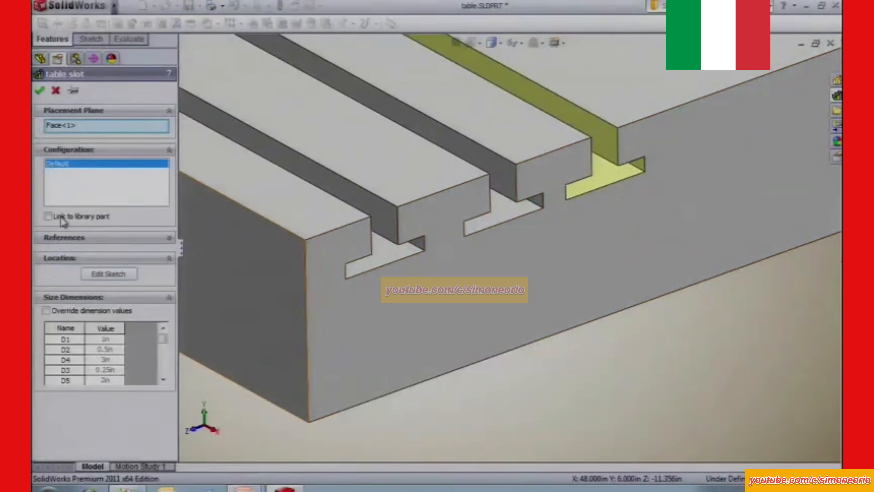
{"action": "left_click", "coordinate": [47, 217]}
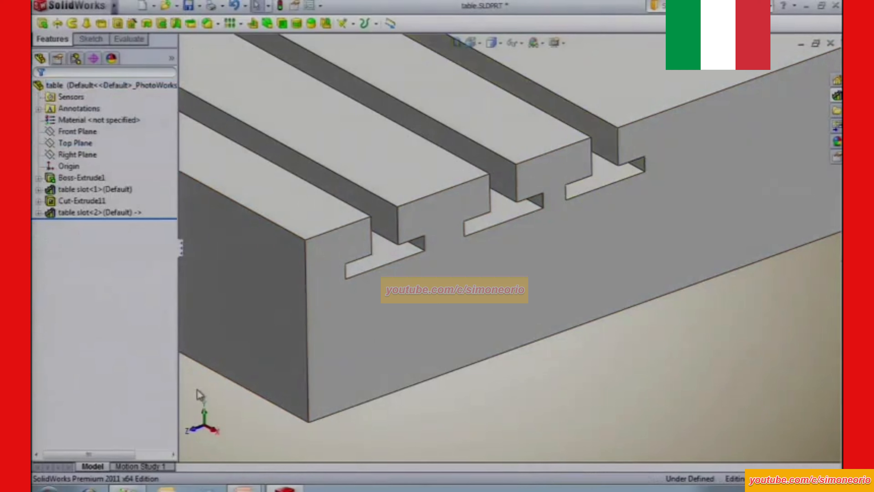
List the external references of the linked table slot feature.
{"action": "left_click", "coordinate": [100, 214]}
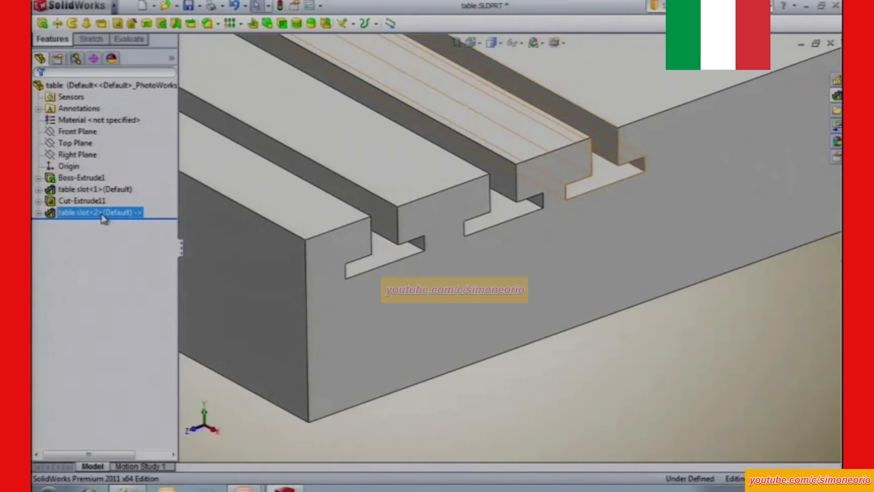
{"action": "right_click", "coordinate": [103, 218]}
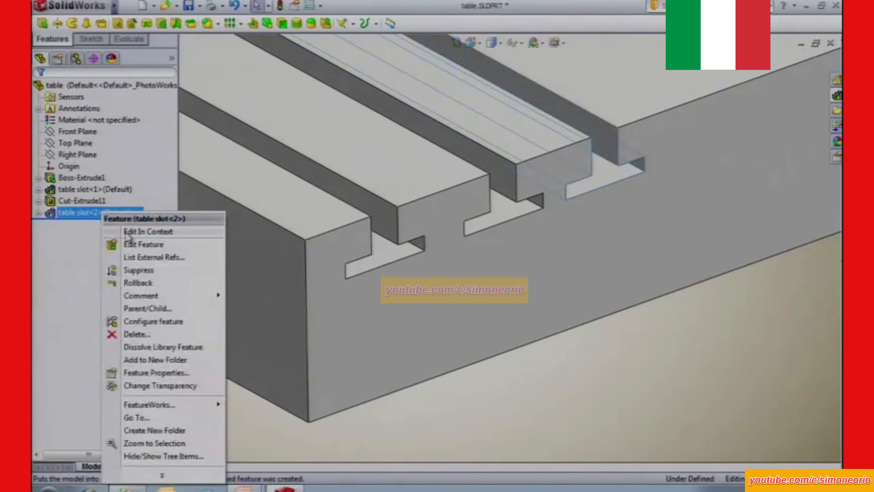
{"action": "left_click", "coordinate": [147, 258]}
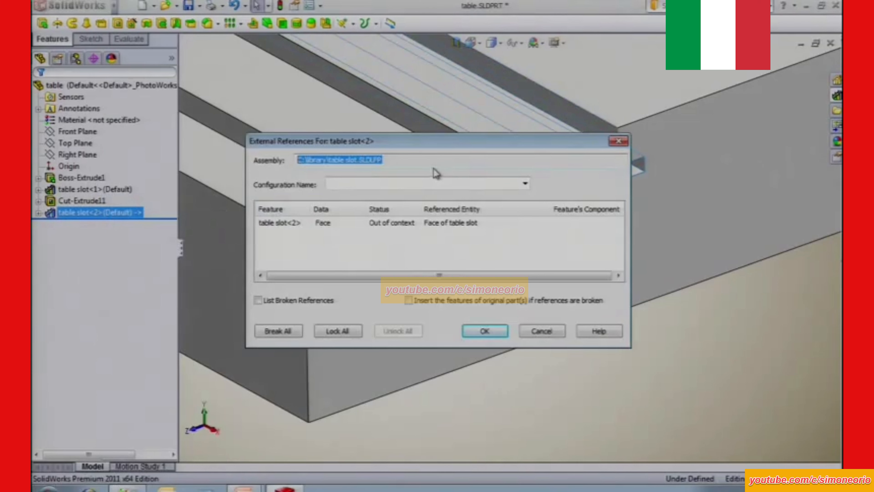
{"action": "left_click", "coordinate": [484, 331]}
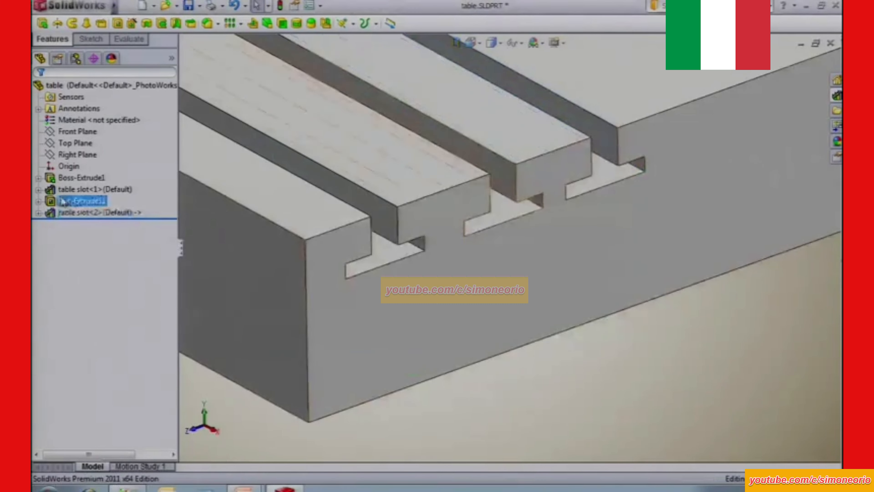
Apply a yellow color to the linked table slot feature.
{"action": "left_click", "coordinate": [80, 216]}
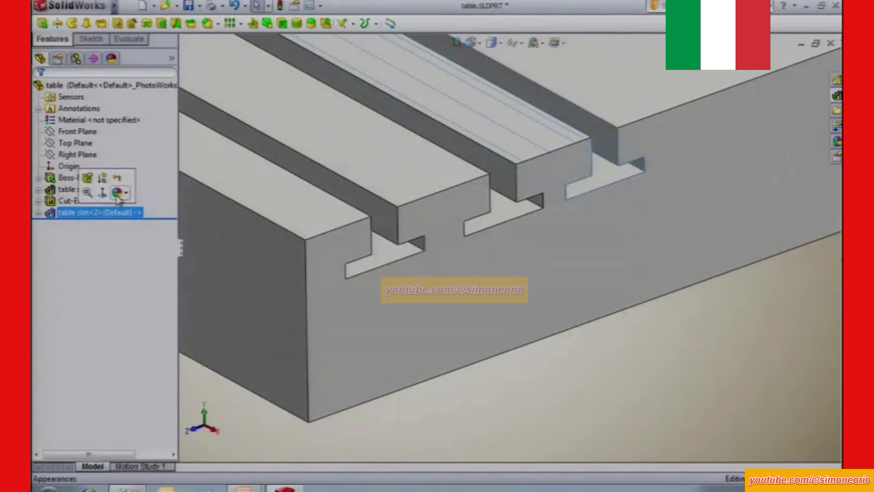
{"action": "left_click", "coordinate": [128, 193]}
{"action": "left_click", "coordinate": [138, 218]}
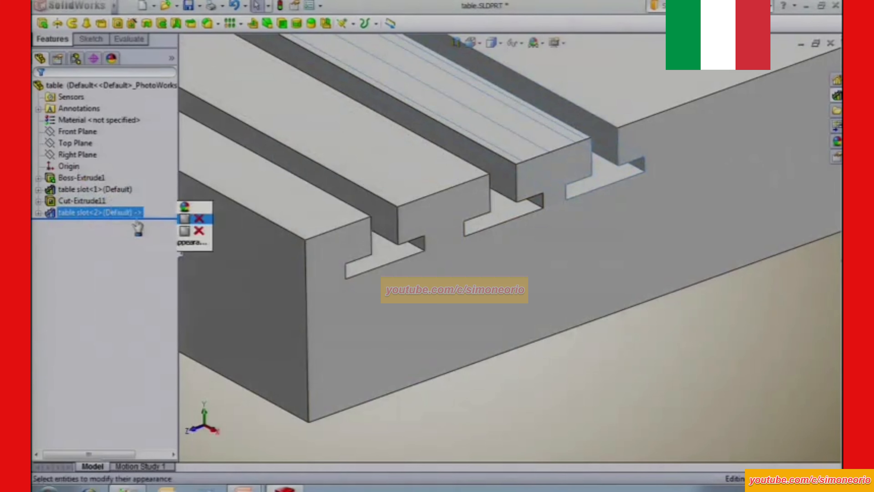
{"action": "left_click", "coordinate": [92, 348]}
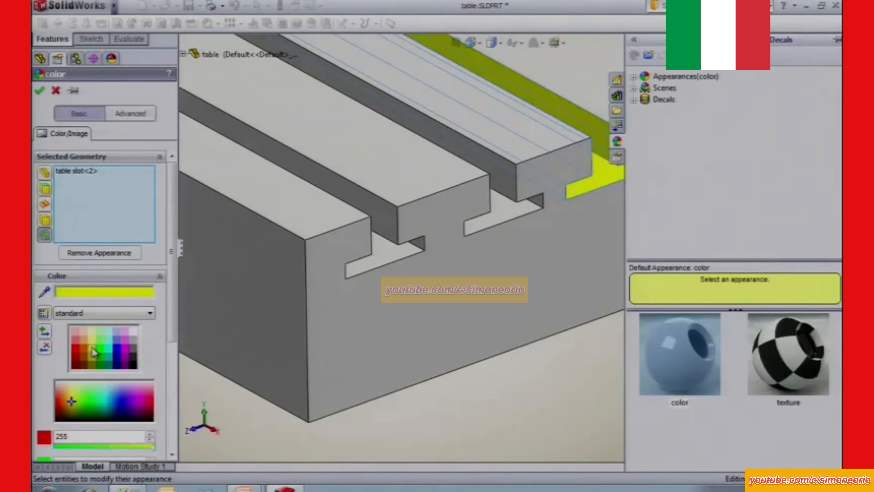
{"action": "left_click", "coordinate": [40, 93]}
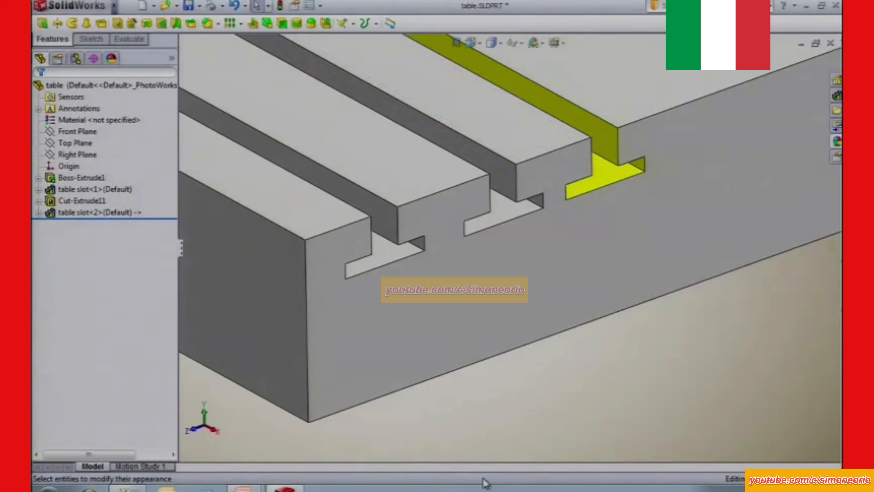
Open the table slot library part from the design library and open its cut-extrude sketch for editing.
{"action": "left_click", "coordinate": [837, 97]}
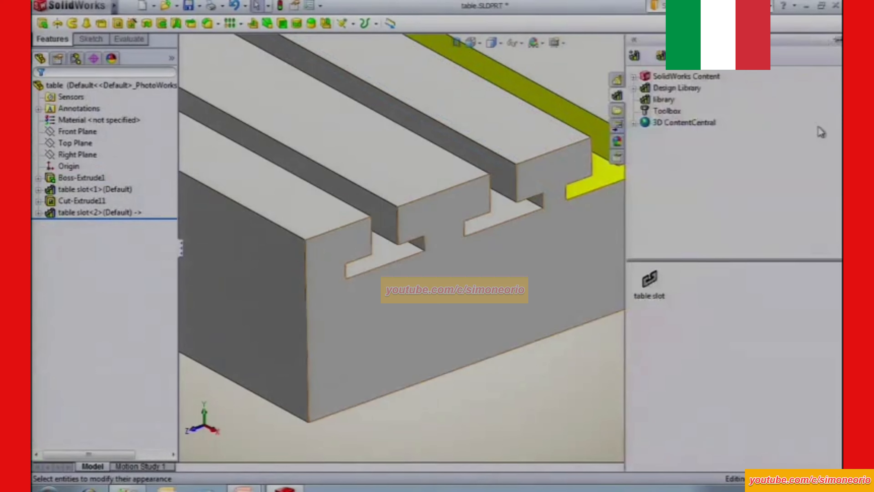
{"action": "right_click", "coordinate": [650, 279]}
{"action": "left_click", "coordinate": [692, 289]}
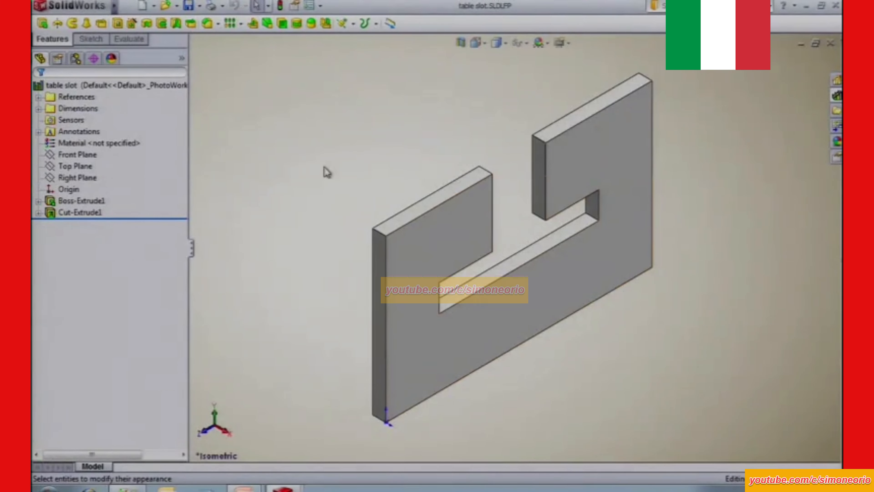
{"action": "left_click", "coordinate": [518, 265]}
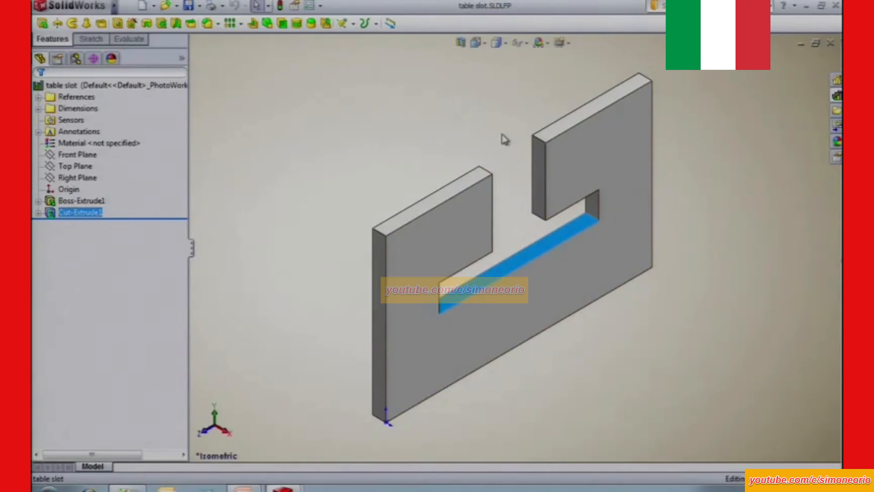
{"action": "left_click", "coordinate": [86, 211]}
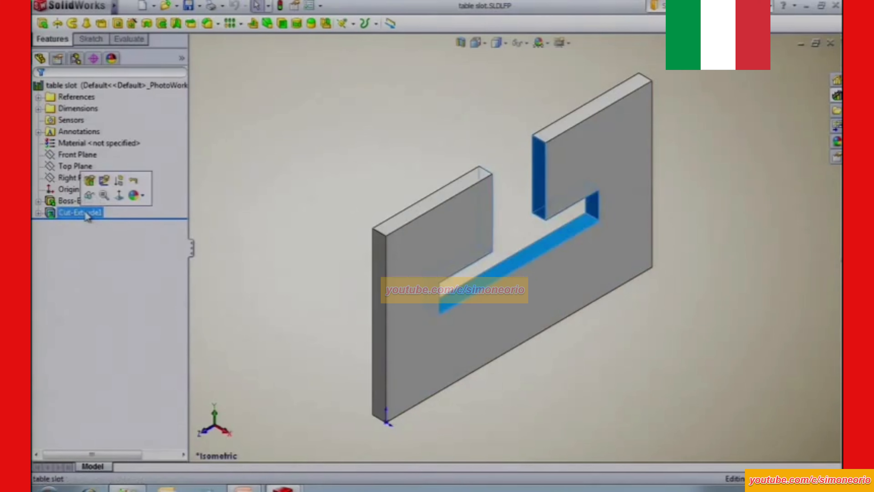
{"action": "left_click", "coordinate": [103, 181]}
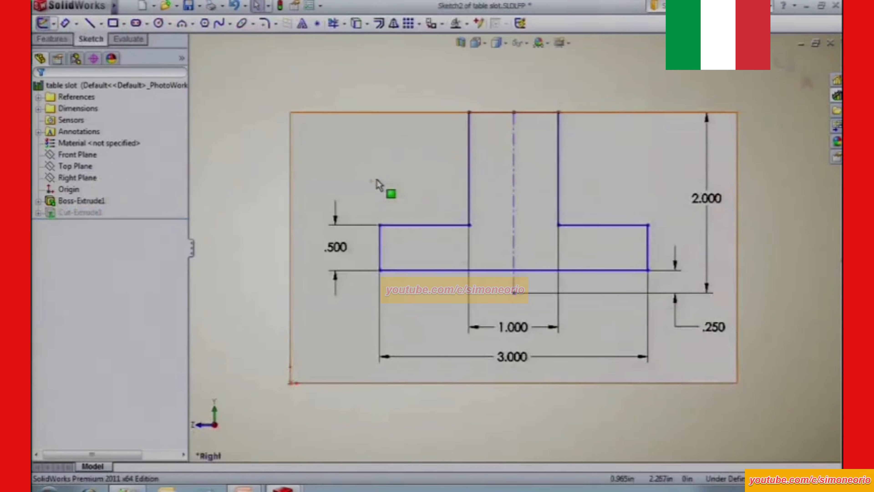
Sketch a horizontal line from the centerline's lower endpoint and a vertical line from its end up to the slot's lower edge.
{"action": "key", "text": "s"}
{"action": "left_click", "coordinate": [451, 189]}
{"action": "left_click", "coordinate": [514, 293]}
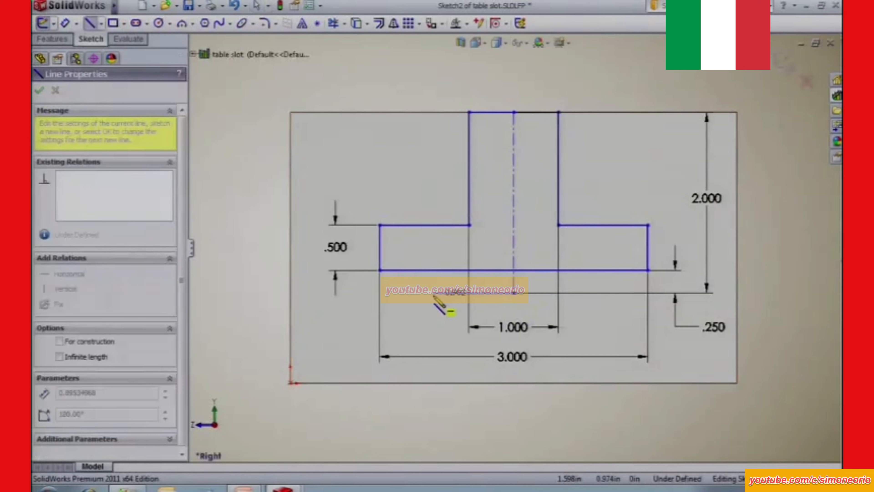
{"action": "left_click", "coordinate": [433, 294]}
{"action": "left_click", "coordinate": [433, 270]}
{"action": "key", "text": "Escape"}
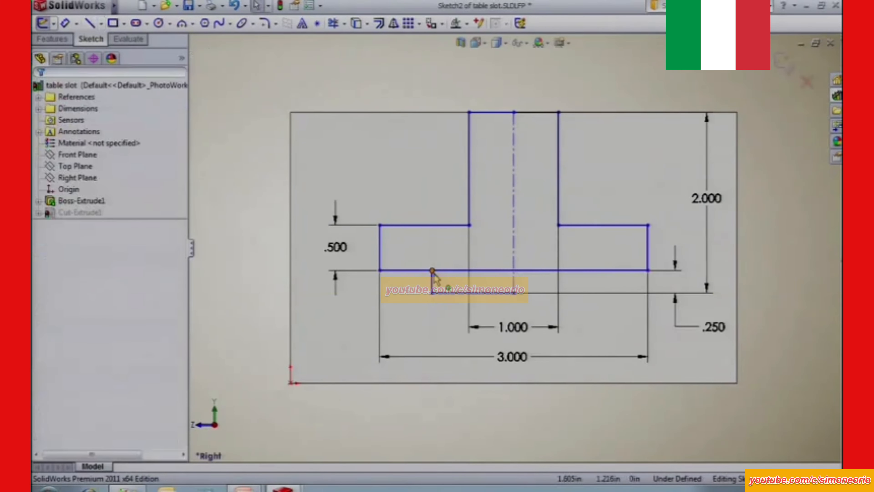
Mirror the new horizontal and vertical lines about the profile's centerline.
{"action": "left_click", "coordinate": [440, 293]}
{"action": "left_click", "coordinate": [515, 245], "text": "ctrl"}
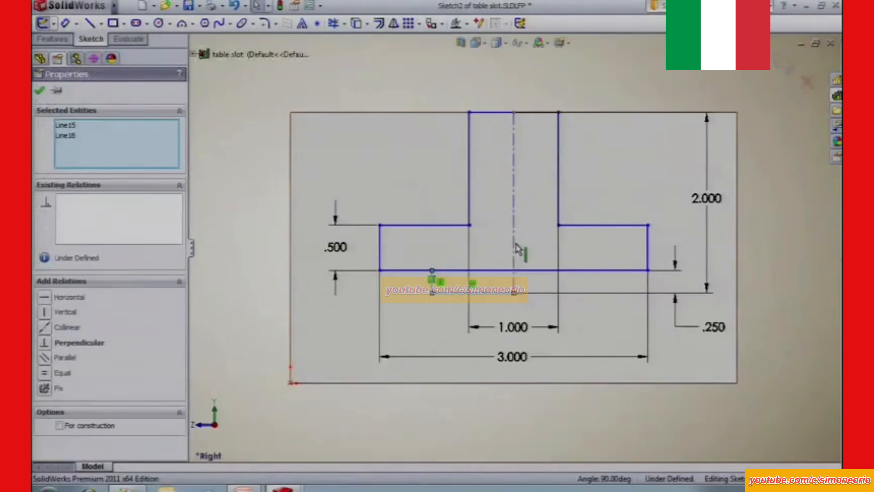
{"action": "left_click", "coordinate": [469, 155], "text": "ctrl"}
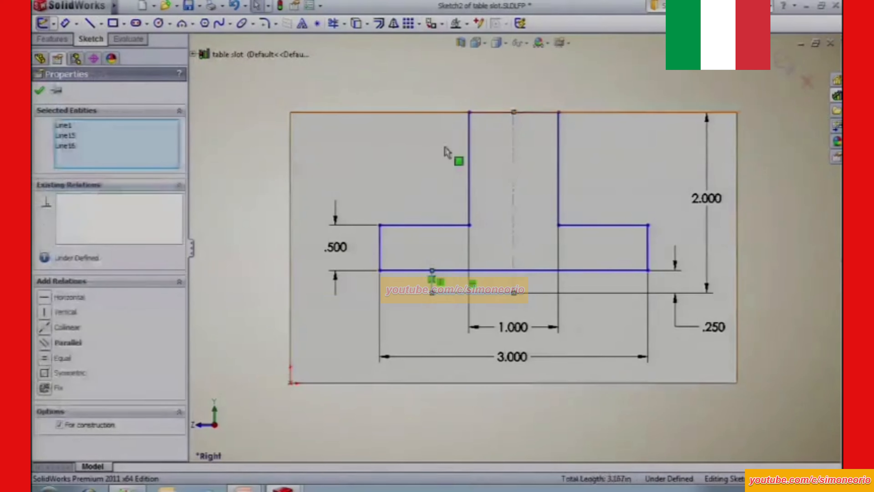
{"action": "left_click", "coordinate": [393, 24]}
Trim away the slot's lower edge between the two new vertical lines to open the profile into the added step.
{"action": "left_click", "coordinate": [332, 23]}
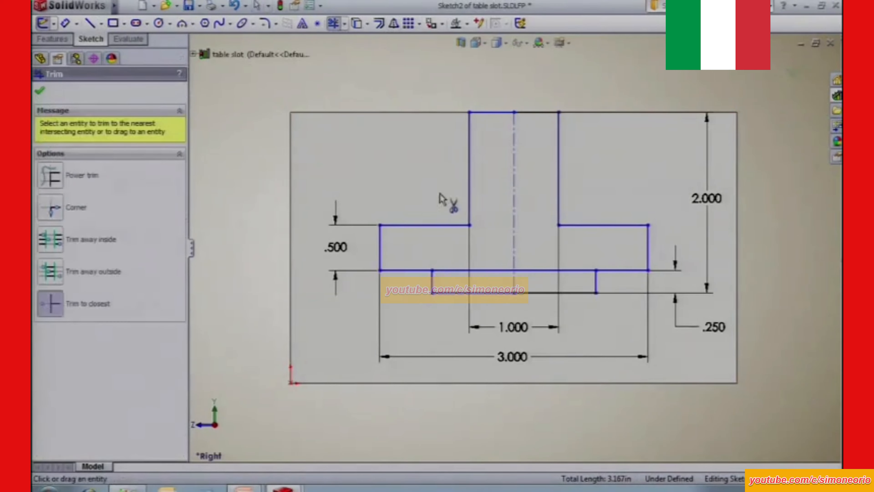
{"action": "left_click", "coordinate": [460, 271]}
{"action": "left_click", "coordinate": [532, 271]}
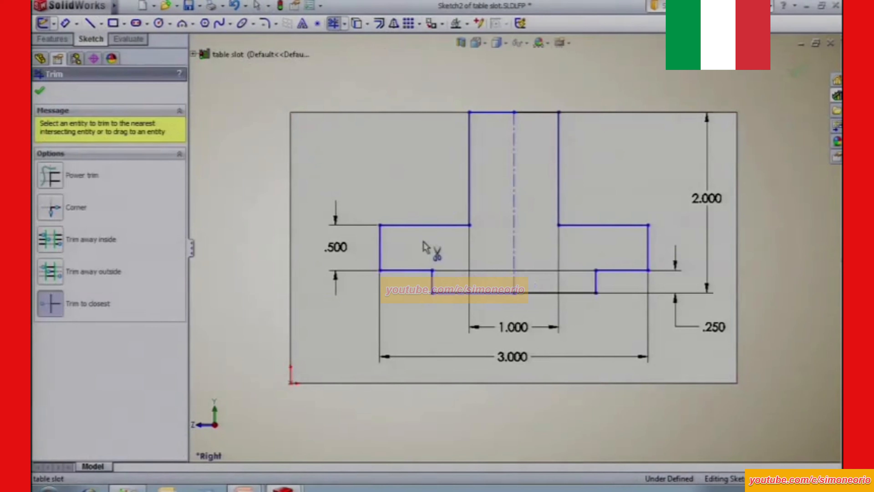
{"action": "left_click", "coordinate": [39, 91]}
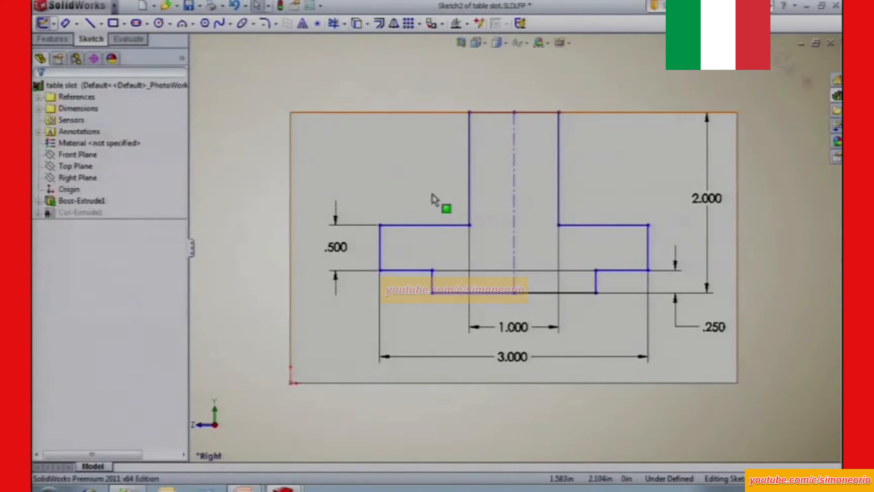
Make the new vertical line collinear with the upright side of the slot's neck on the same side.
{"action": "left_click", "coordinate": [469, 190]}
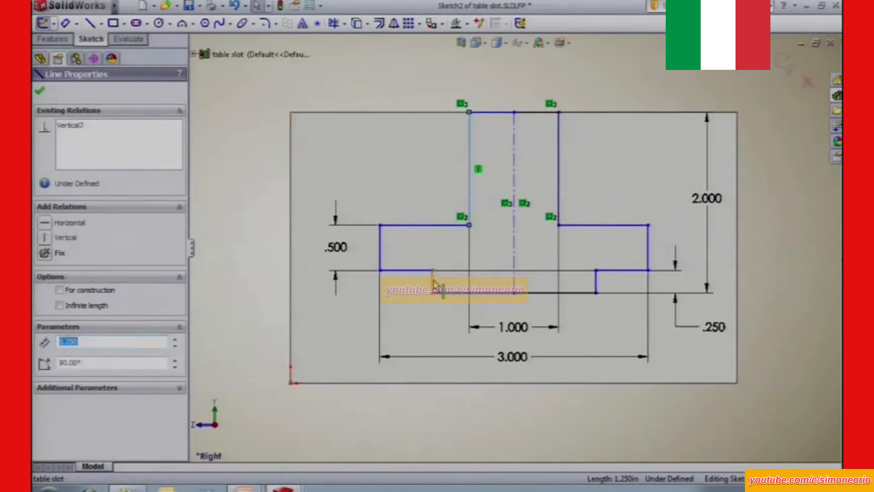
{"action": "left_click", "coordinate": [433, 286], "text": "ctrl"}
{"action": "left_click", "coordinate": [44, 327]}
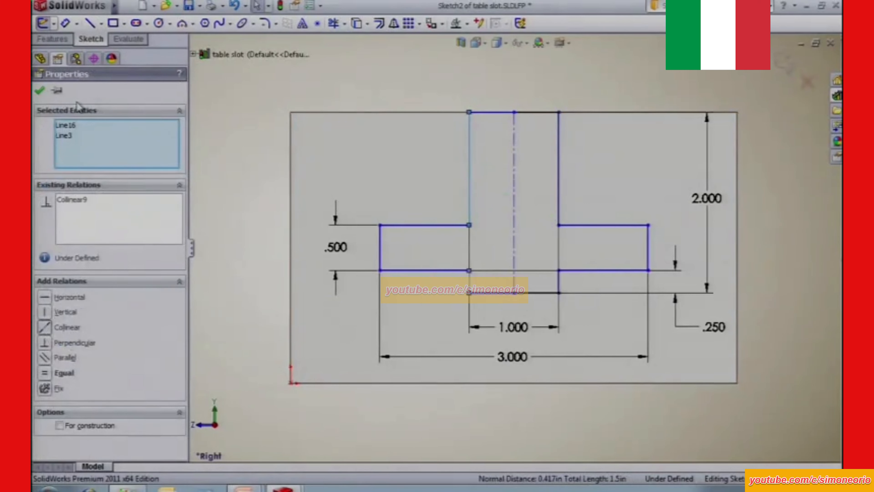
{"action": "left_click", "coordinate": [39, 91]}
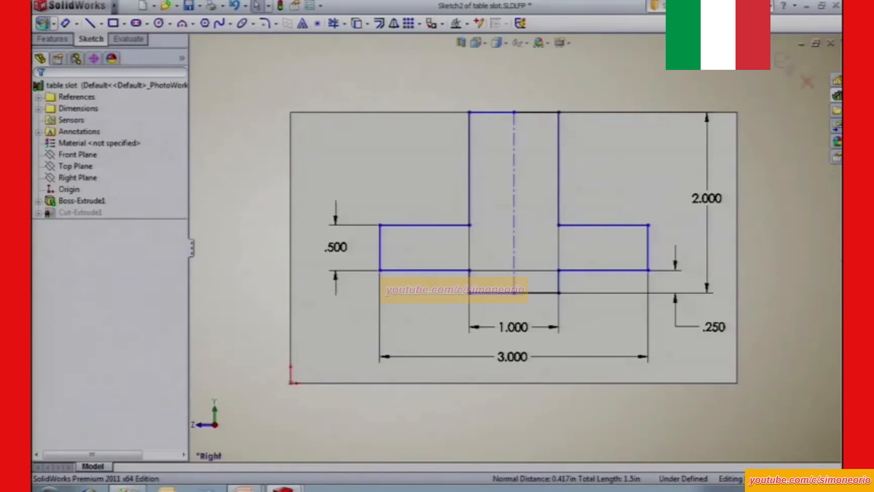
Exit the slot sketch, show the part in isometric view and save the table slot library part.
{"action": "left_click", "coordinate": [43, 23]}
{"action": "key", "text": "ctrl+7"}
{"action": "left_click", "coordinate": [190, 6]}
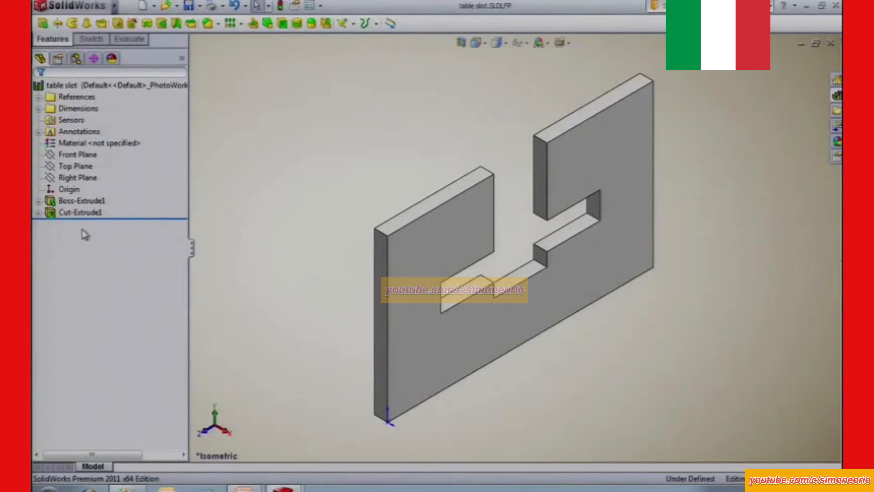
Return to the table part and compare the dissolved cut and the unlinked table slot with the linked yellow slot.
{"action": "left_click", "coordinate": [83, 213]}
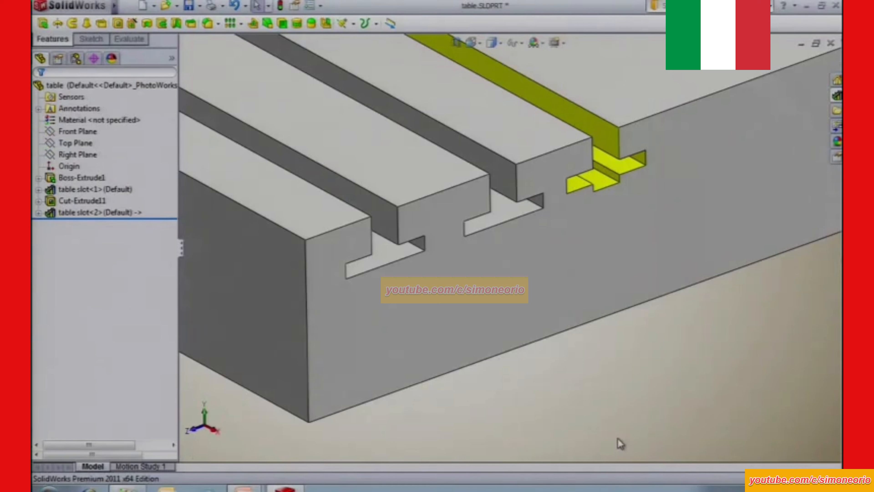
{"action": "left_click", "coordinate": [82, 201]}
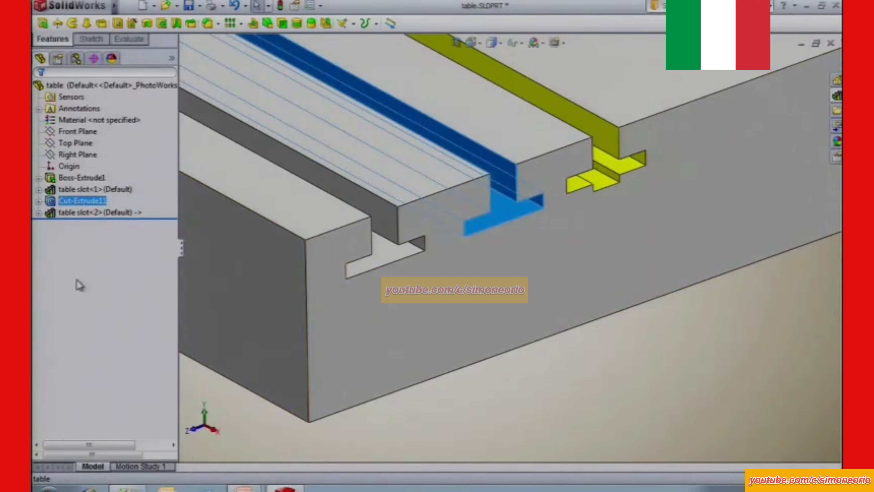
{"action": "left_click", "coordinate": [71, 190]}
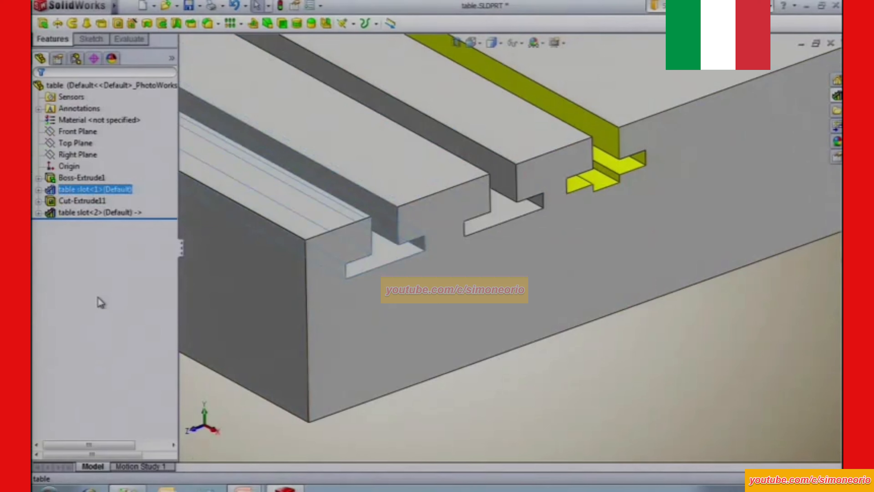
{"action": "left_click", "coordinate": [597, 431]}
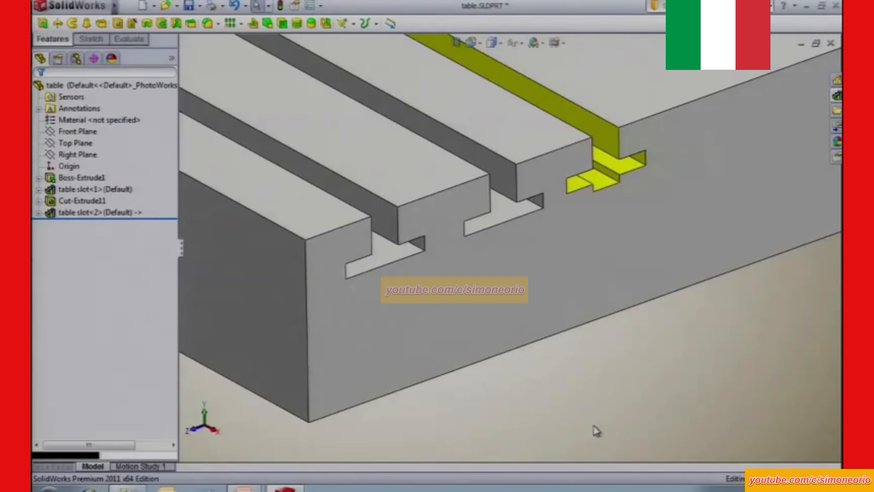
Review the library feature settings of the linked yellow slot and the unlinked table slot, comparing the Link to library part option.
{"action": "left_click", "coordinate": [67, 214]}
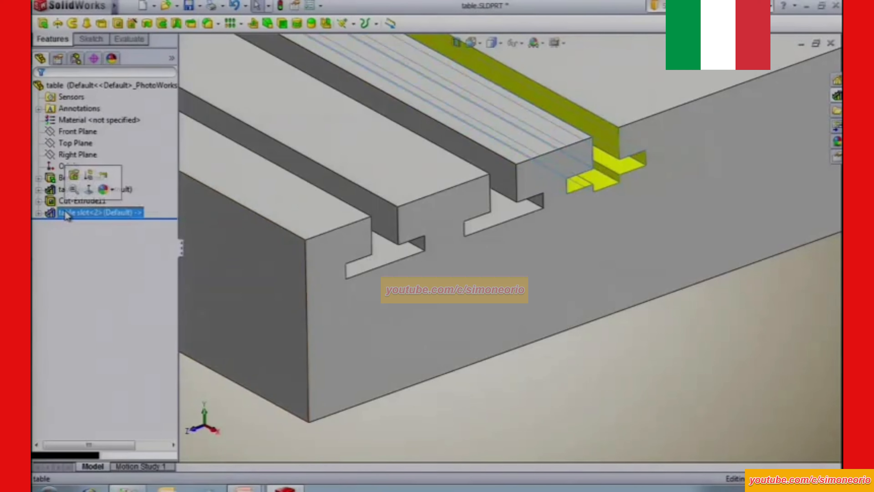
{"action": "left_click", "coordinate": [74, 176]}
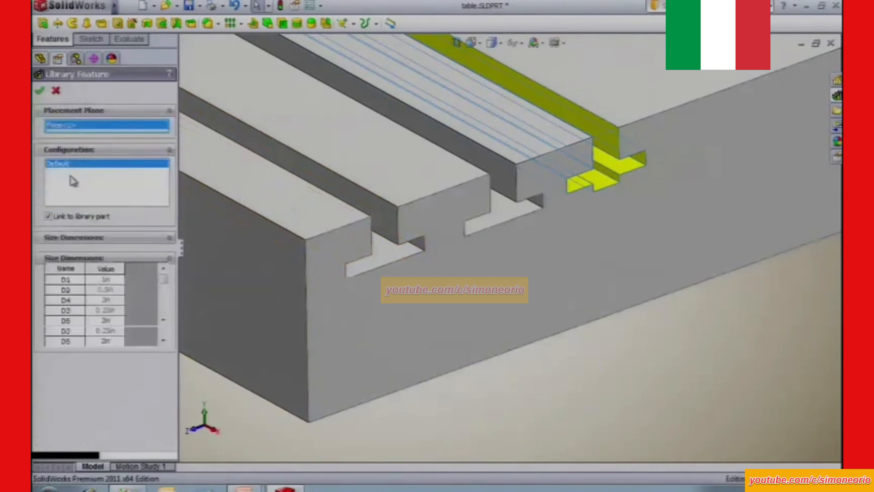
{"action": "left_click", "coordinate": [48, 216]}
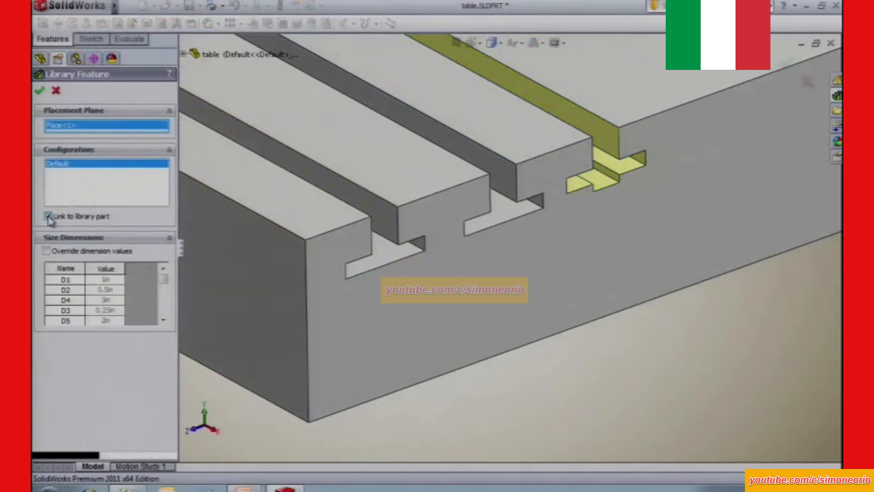
{"action": "left_click", "coordinate": [48, 91]}
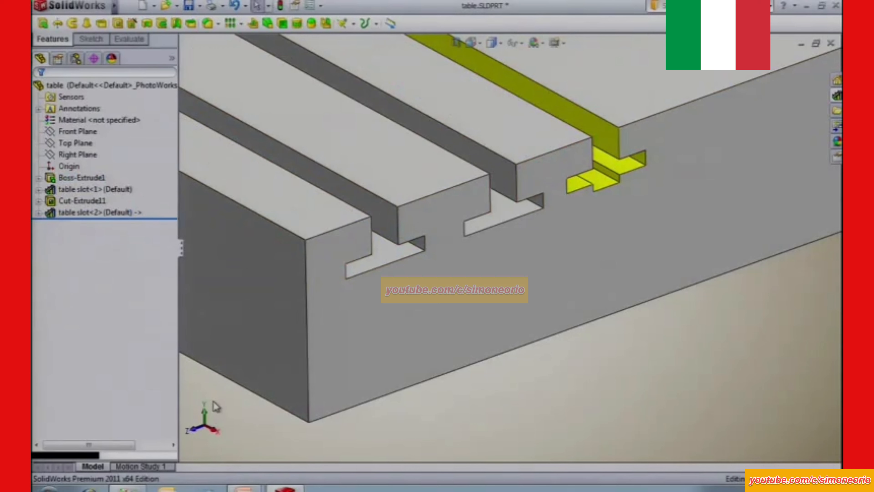
{"action": "left_click", "coordinate": [96, 190]}
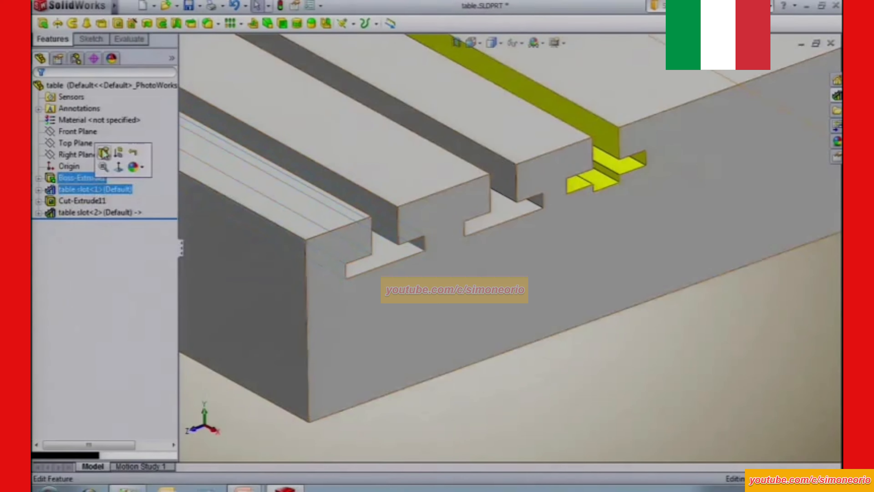
{"action": "left_click", "coordinate": [103, 154]}
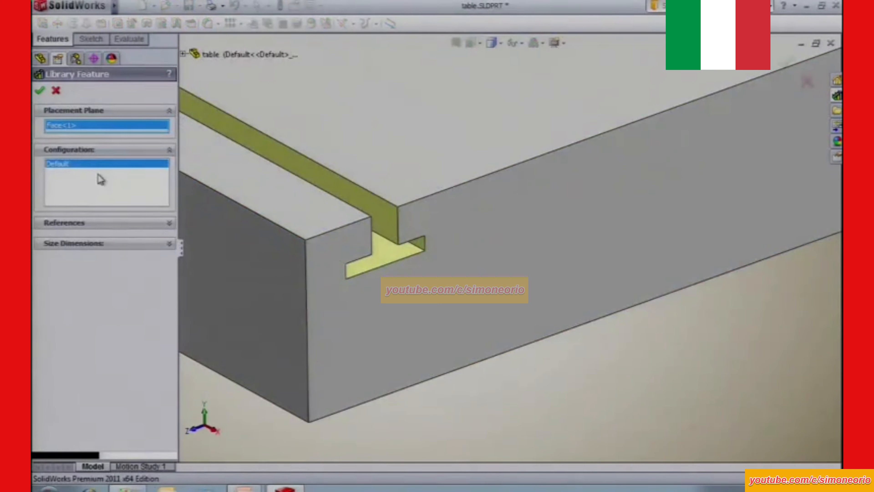
{"action": "left_click", "coordinate": [53, 90]}
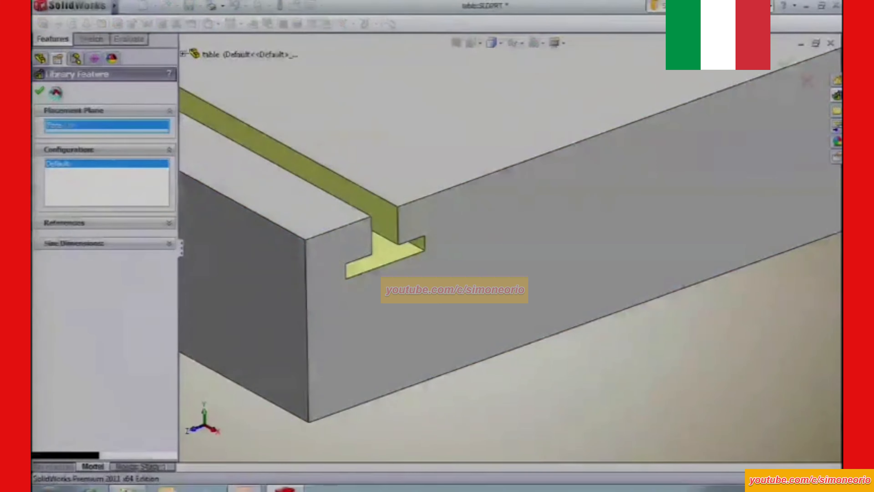
{"action": "left_click", "coordinate": [489, 423]}
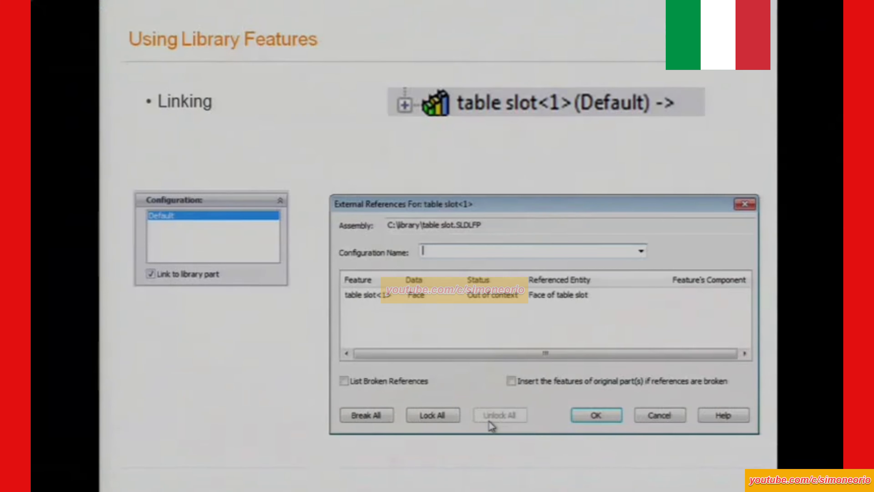
{"action": "key", "text": "Right"}
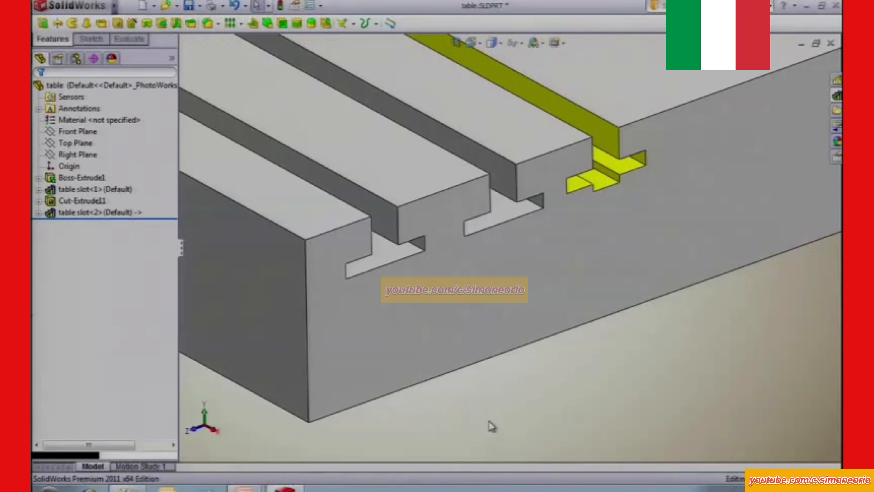
{"action": "scroll", "coordinate": [513, 434], "scroll_direction": "down", "scroll_amount": 2}
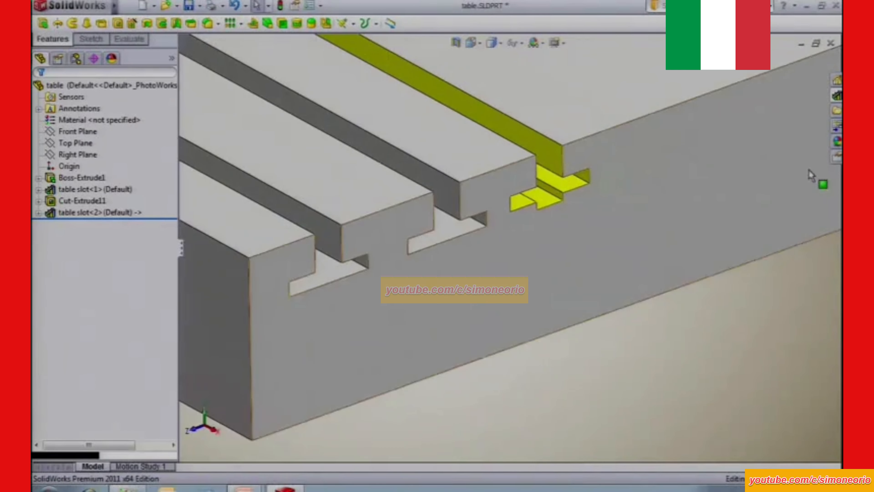
{"action": "left_click", "coordinate": [837, 97]}
{"action": "mouse_move", "coordinate": [658, 285]}
{"action": "left_mouse_down"}
{"action": "mouse_move", "coordinate": [630, 182]}
{"action": "mouse_move", "coordinate": [656, 144]}
{"action": "left_mouse_up"}
{"action": "left_click", "coordinate": [107, 252]}
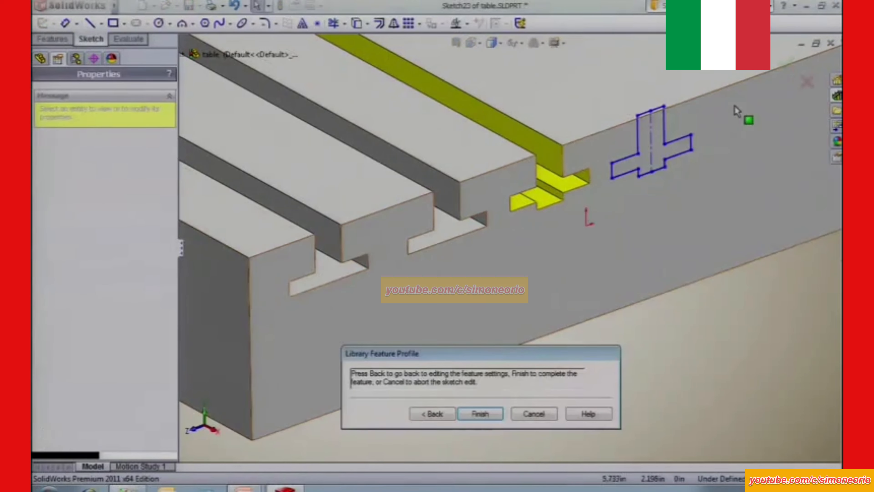
{"action": "left_click", "coordinate": [654, 112]}
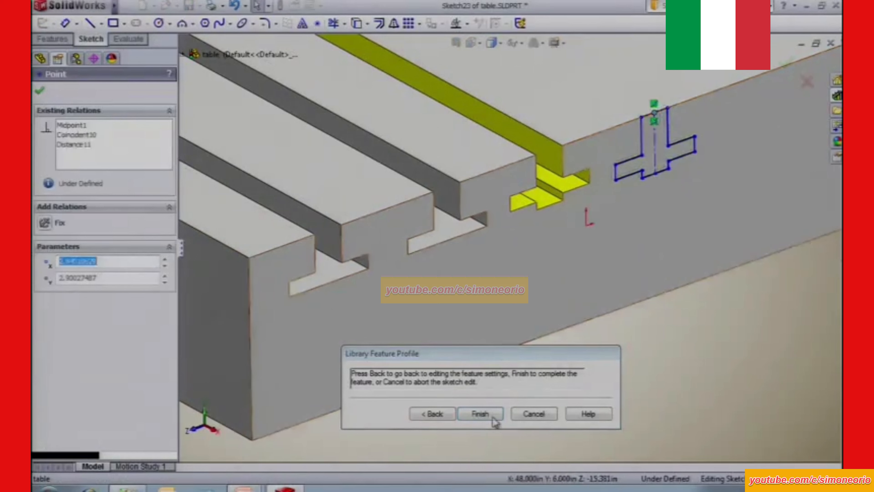
{"action": "left_click", "coordinate": [432, 414]}
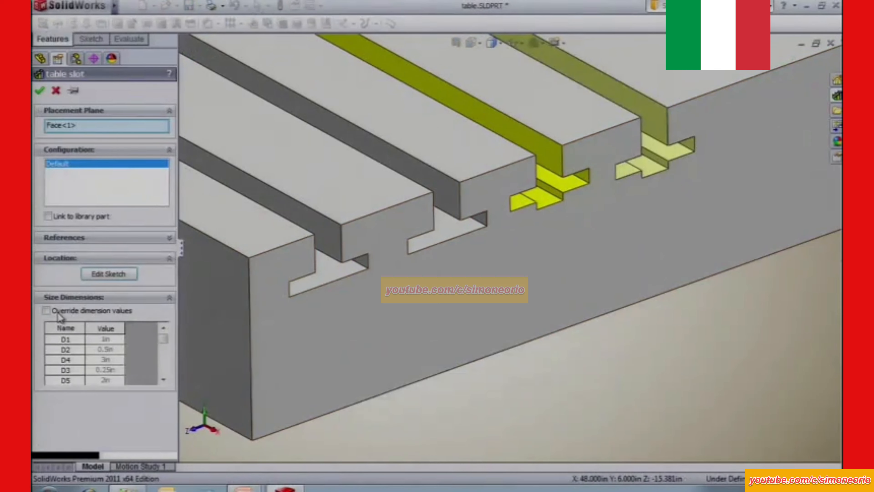
{"action": "left_click", "coordinate": [47, 311]}
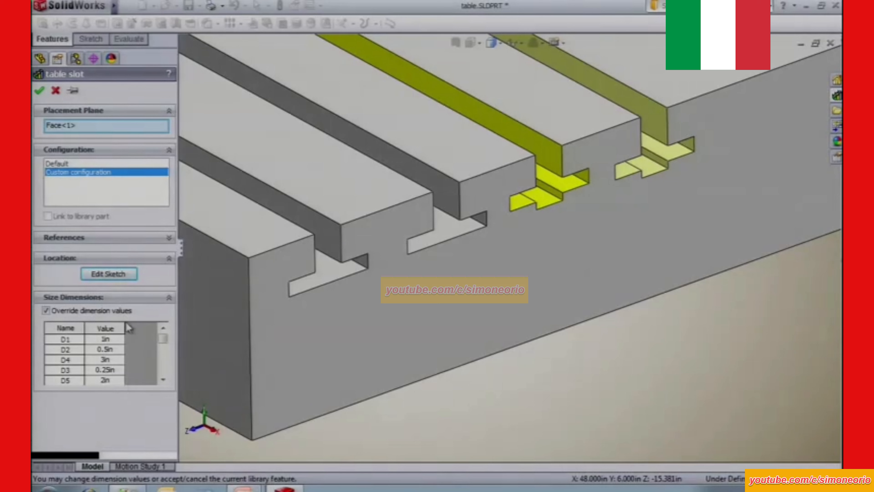
{"action": "left_click", "coordinate": [55, 90]}
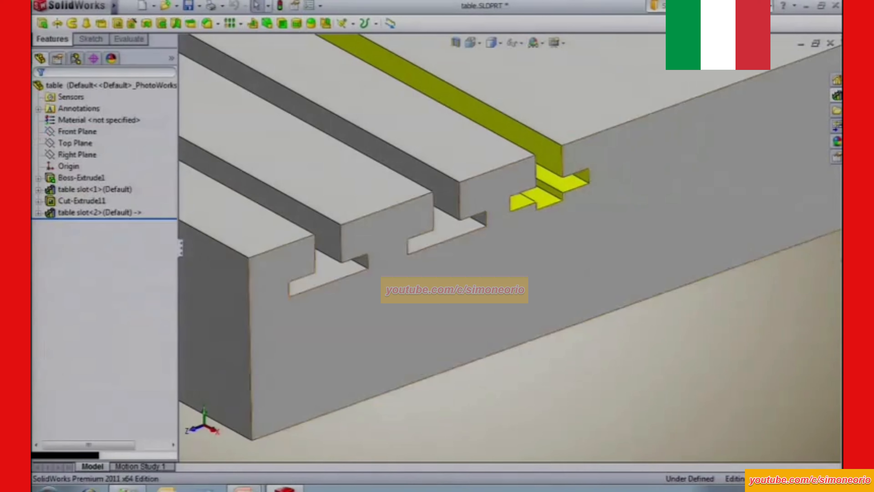
Open the table slot library part from the design library and edit the sketch of its slot cut.
{"action": "left_click", "coordinate": [837, 95]}
{"action": "mouse_move", "coordinate": [650, 279]}
{"action": "left_mouse_down"}
{"action": "mouse_move", "coordinate": [618, 298]}
{"action": "mouse_move", "coordinate": [639, 286]}
{"action": "left_mouse_up"}
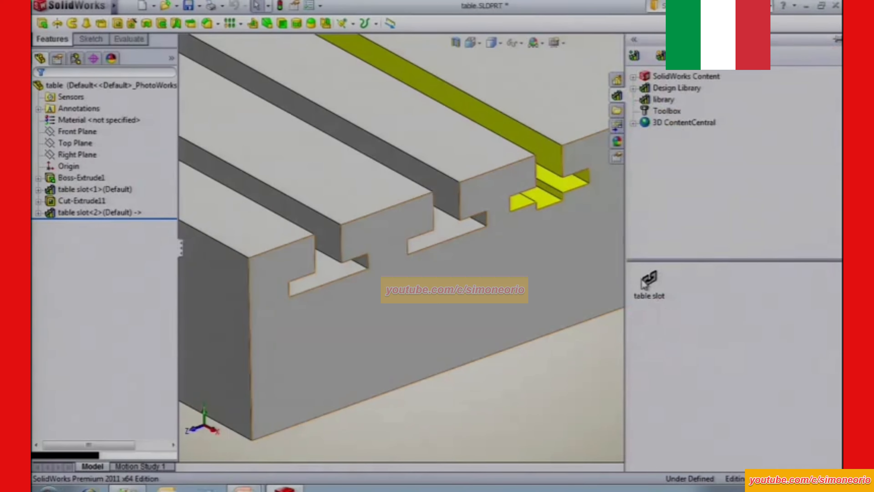
{"action": "right_click", "coordinate": [647, 280]}
{"action": "left_click", "coordinate": [680, 287]}
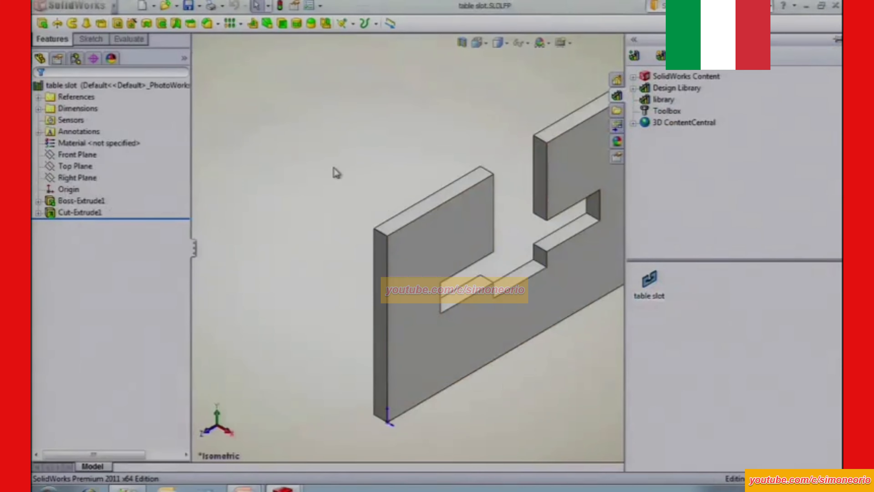
{"action": "left_click", "coordinate": [98, 212]}
{"action": "left_click", "coordinate": [100, 201], "text": "ctrl"}
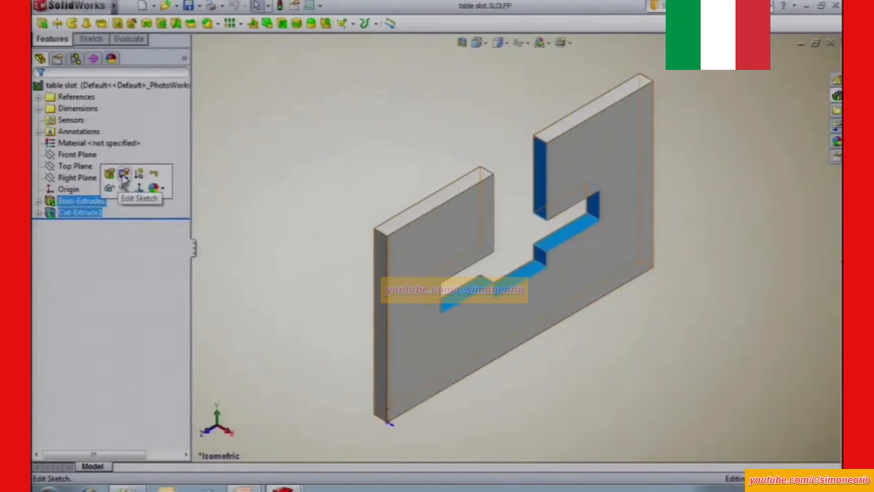
{"action": "left_click", "coordinate": [121, 178]}
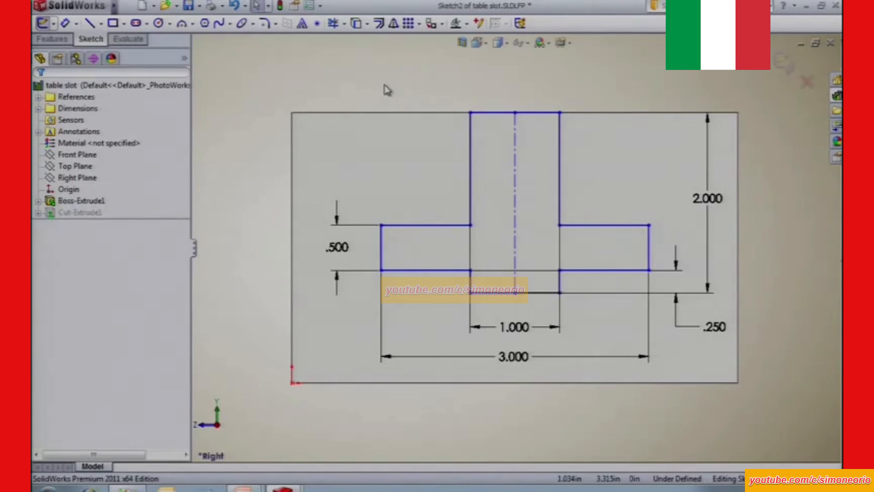
Show the dimension names in the sketch and rename the slot's 3.000 overall width dimension as width.
{"action": "left_click", "coordinate": [522, 43]}
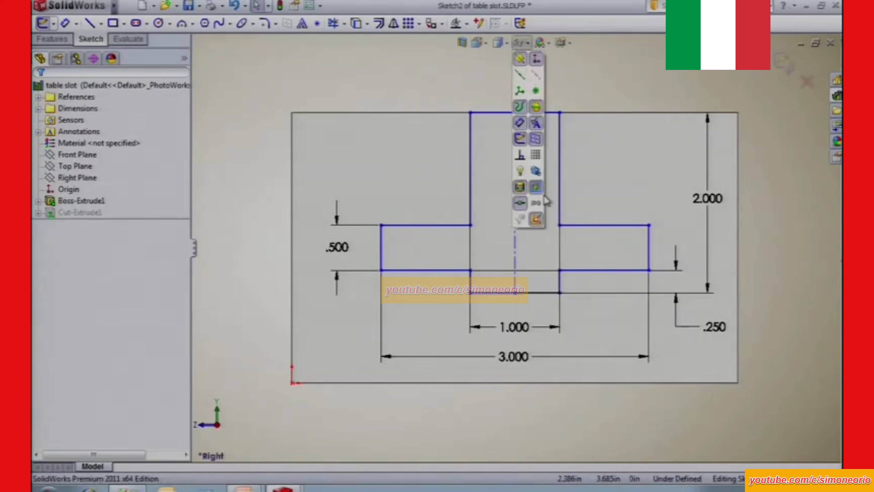
{"action": "left_click", "coordinate": [535, 204]}
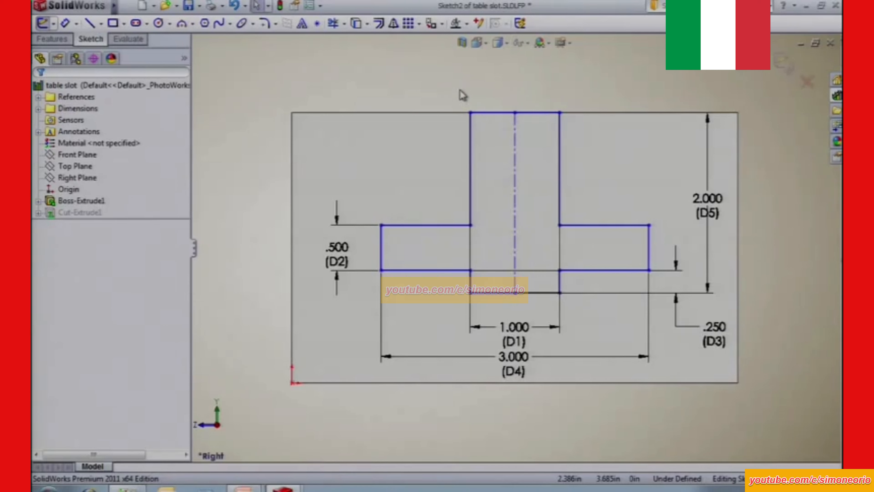
{"action": "left_click", "coordinate": [512, 367]}
{"action": "left_click", "coordinate": [115, 266]}
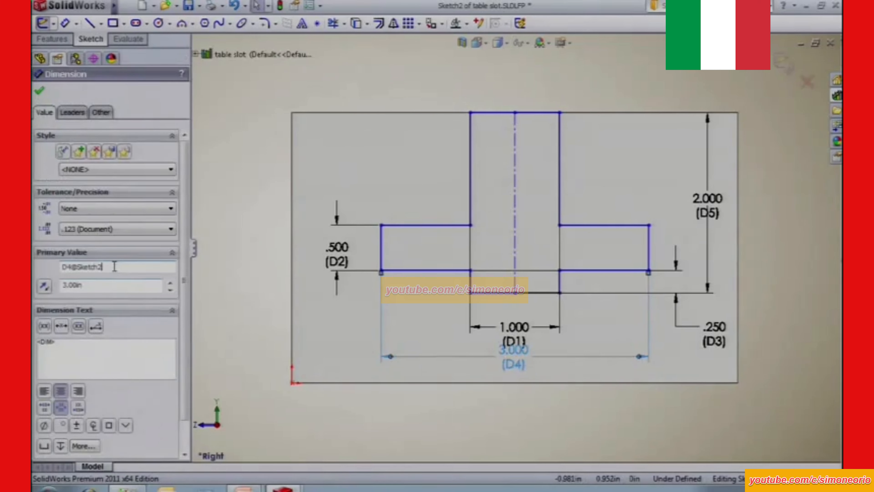
{"action": "double_click", "coordinate": [115, 266]}
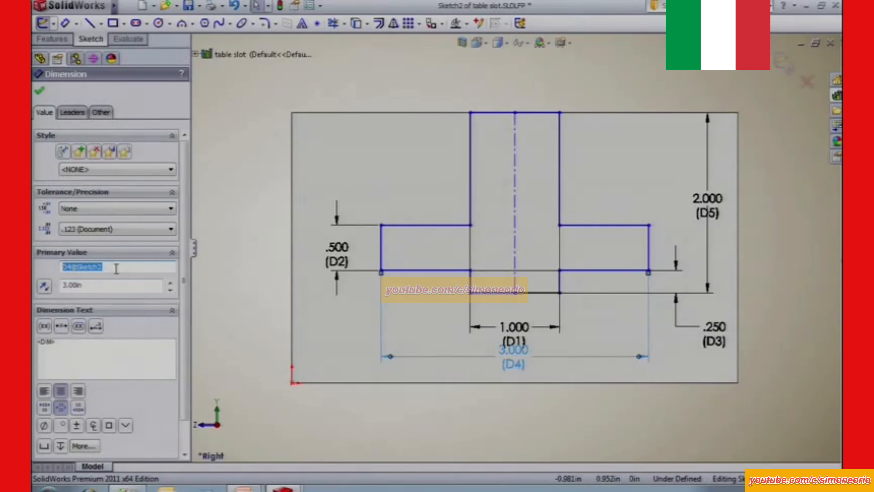
{"action": "type", "text": "width"}
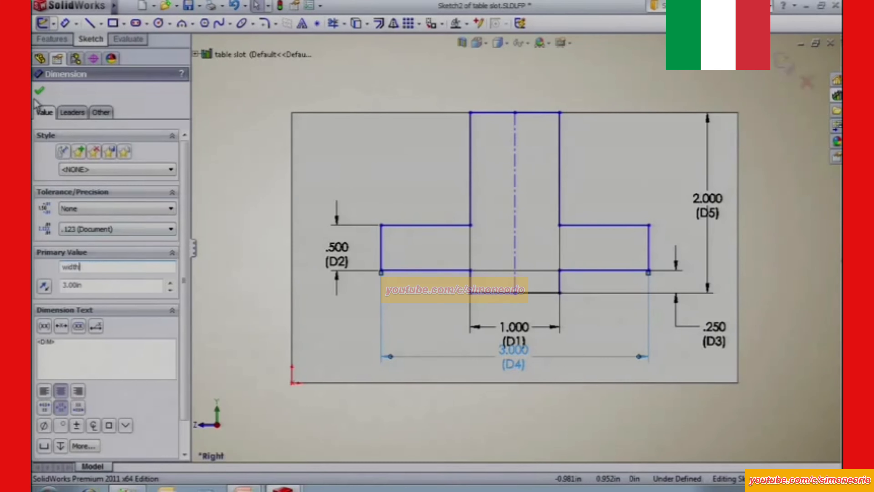
{"action": "left_click", "coordinate": [39, 90]}
Rename the slot's 2.000 vertical dimension as depth.
{"action": "left_click", "coordinate": [700, 207]}
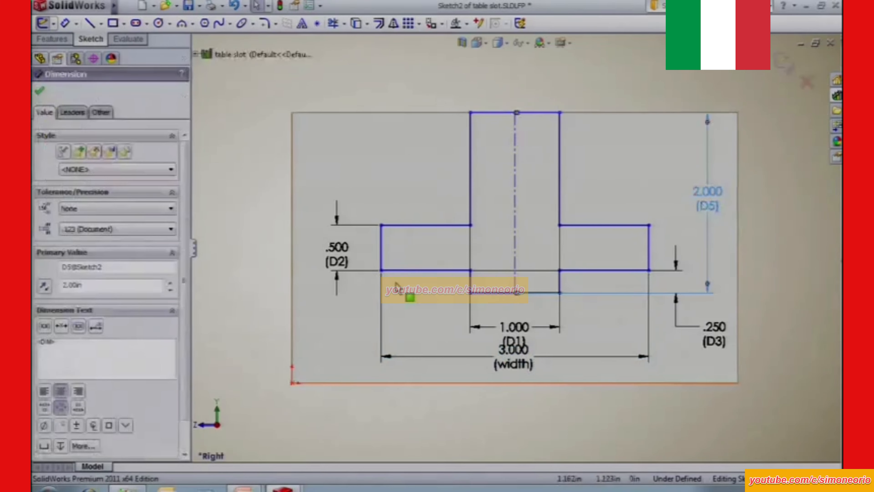
{"action": "double_click", "coordinate": [122, 268]}
{"action": "type", "text": "depth"}
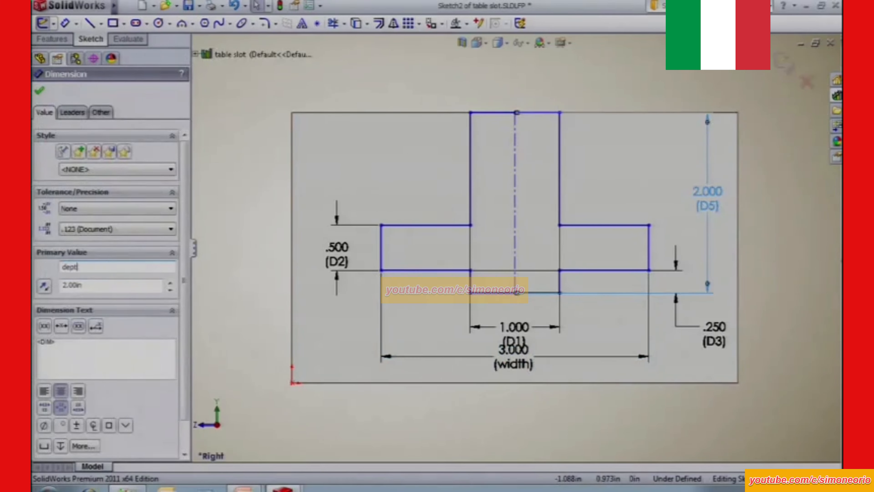
{"action": "left_click", "coordinate": [40, 91]}
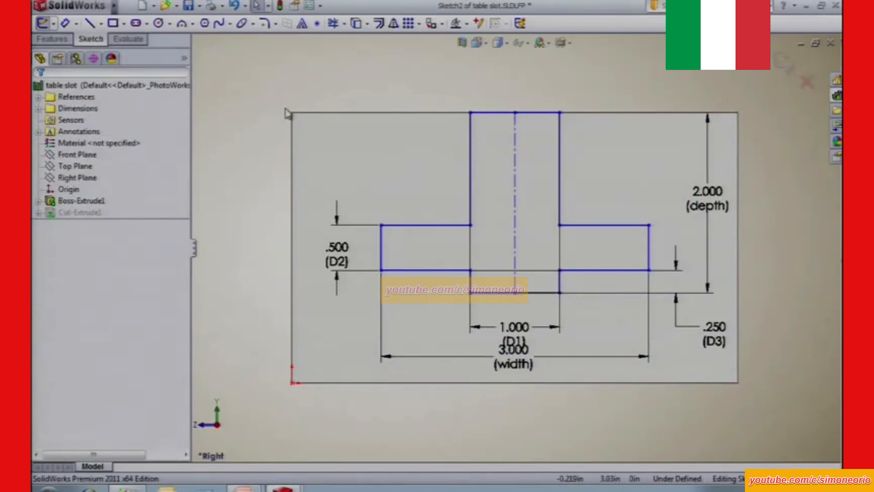
Hide the dimension names, exit the slot sketch and save the table slot library part.
{"action": "left_click", "coordinate": [520, 43]}
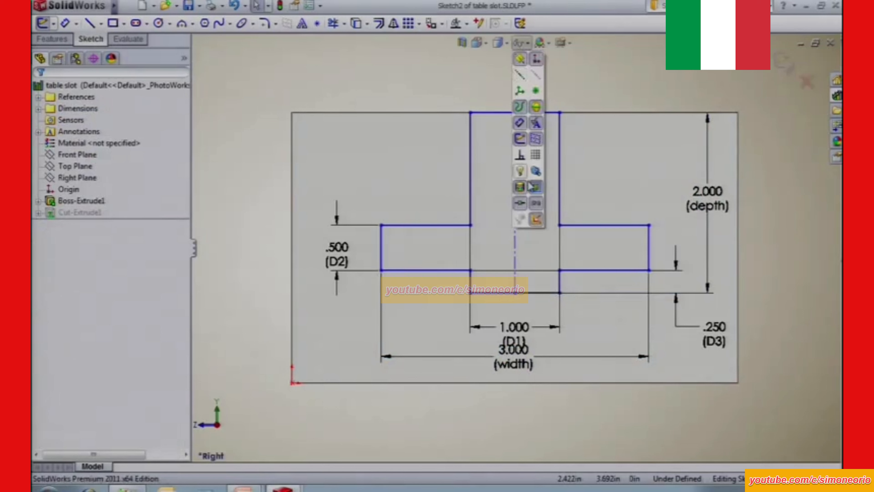
{"action": "left_click", "coordinate": [536, 205]}
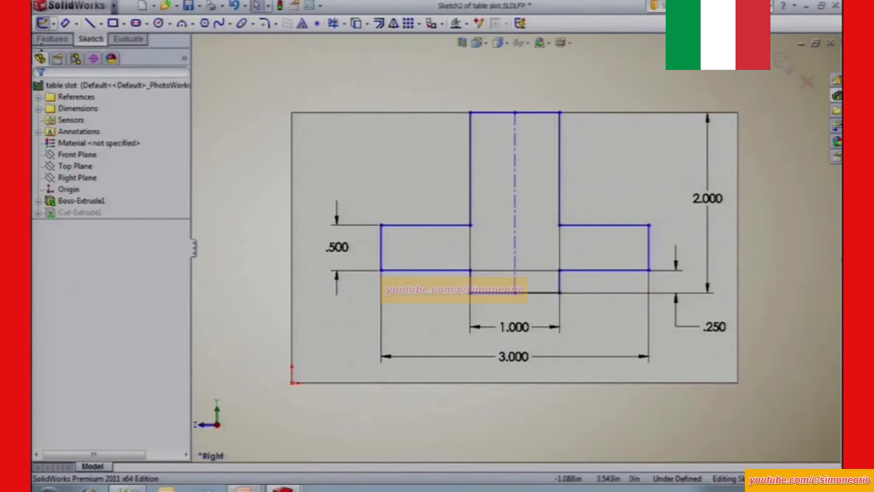
{"action": "left_click", "coordinate": [42, 23]}
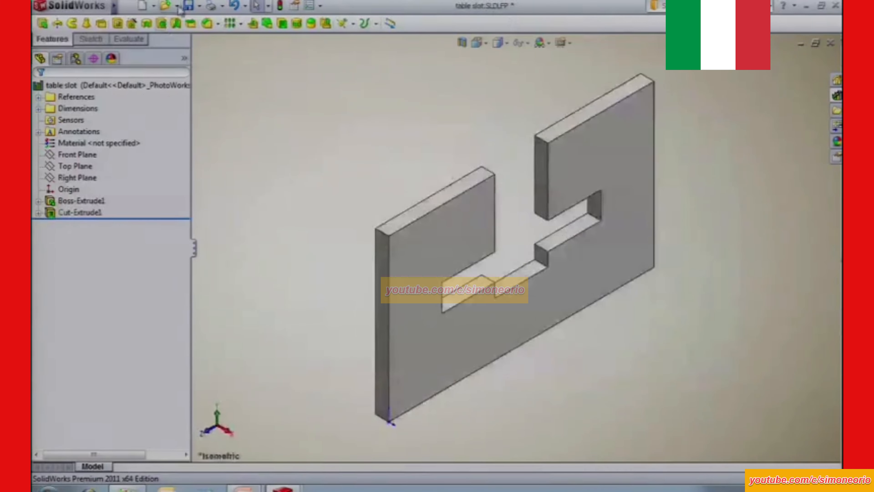
{"action": "left_click", "coordinate": [188, 5]}
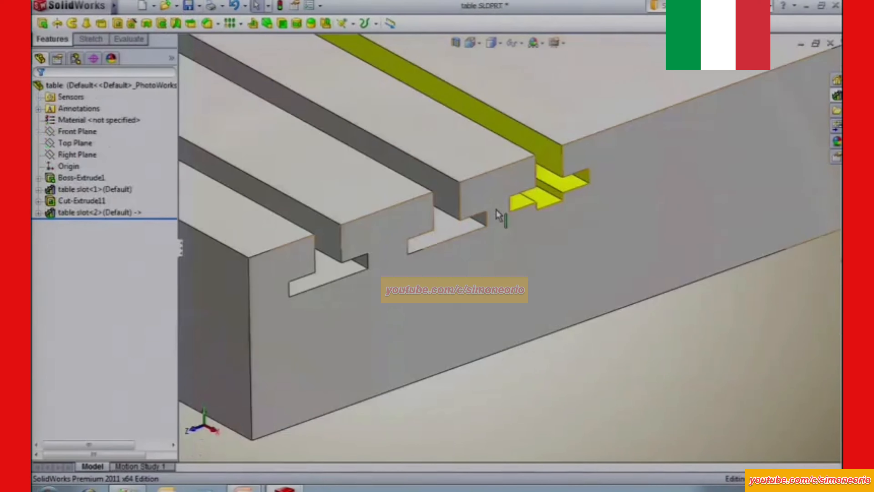
Insert the table slot library feature on the table's front face beyond the yellow slot, and move its sketch onto the face's top edge.
{"action": "left_click", "coordinate": [837, 95]}
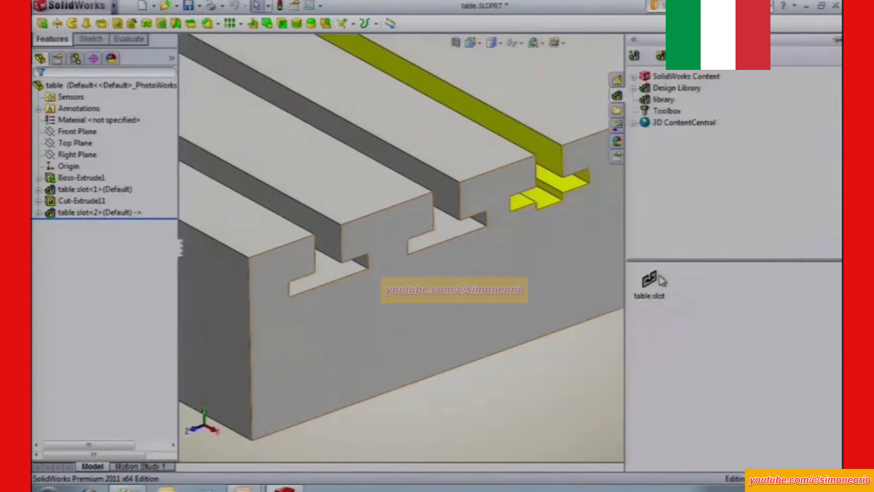
{"action": "left_click_drag", "start_coordinate": [649, 280], "coordinate": [656, 138]}
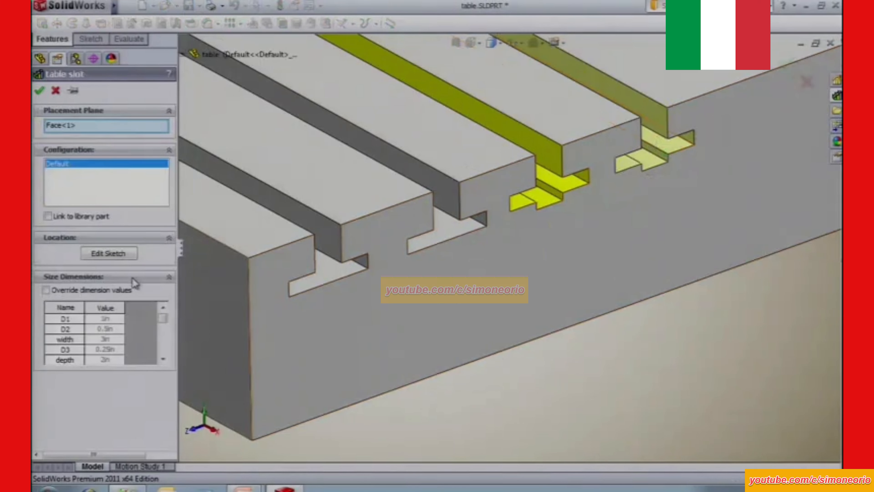
{"action": "left_click", "coordinate": [110, 254]}
{"action": "left_click", "coordinate": [663, 120]}
{"action": "left_click_drag", "start_coordinate": [664, 120], "coordinate": [651, 114]}
{"action": "left_click", "coordinate": [425, 412]}
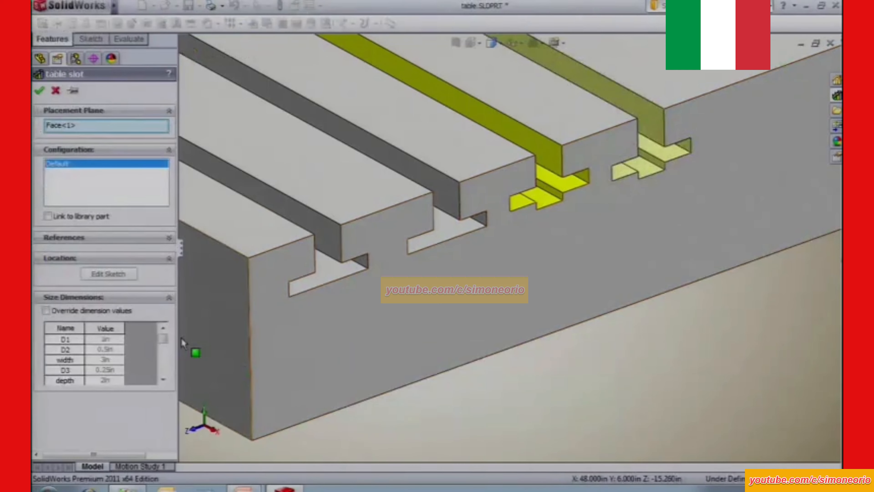
Override the new slot's dimension values with a width of 3.5 in and a depth of 3 in, and complete the feature.
{"action": "left_click", "coordinate": [45, 310]}
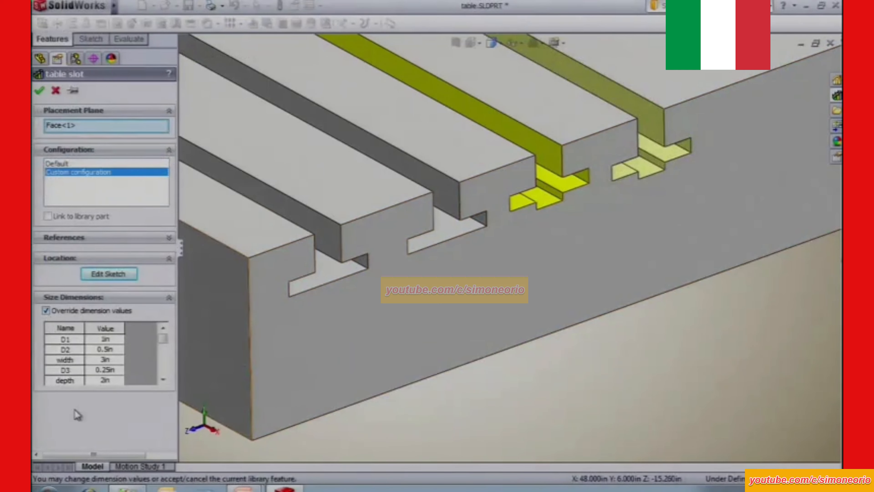
{"action": "left_click", "coordinate": [107, 359]}
{"action": "type", "text": "1.5"}
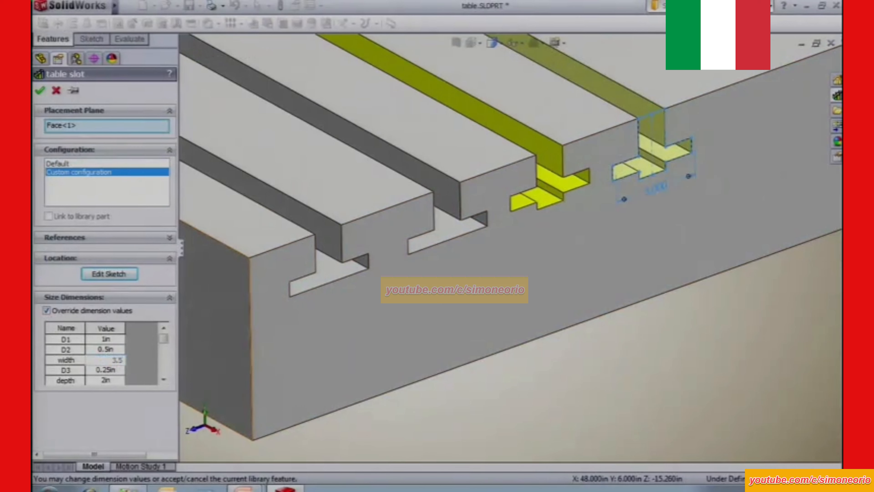
{"action": "key", "text": "Return"}
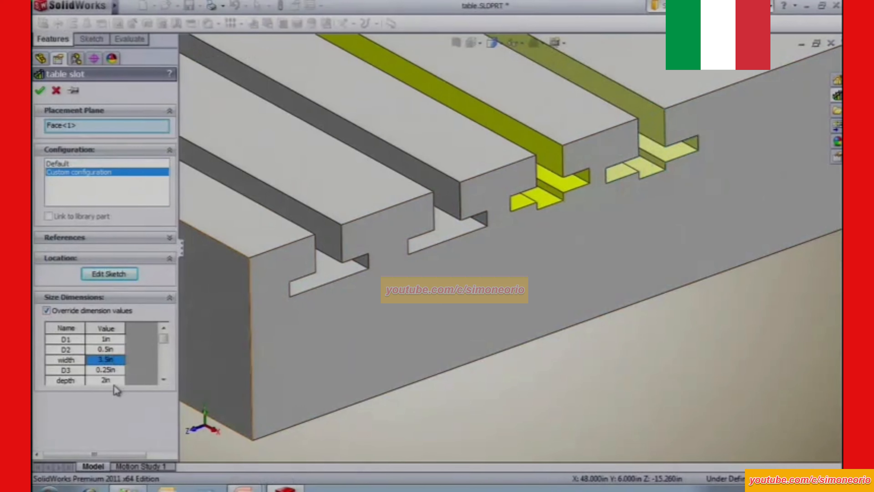
{"action": "left_click", "coordinate": [110, 381]}
{"action": "type", "text": "3"}
{"action": "key", "text": "Return"}
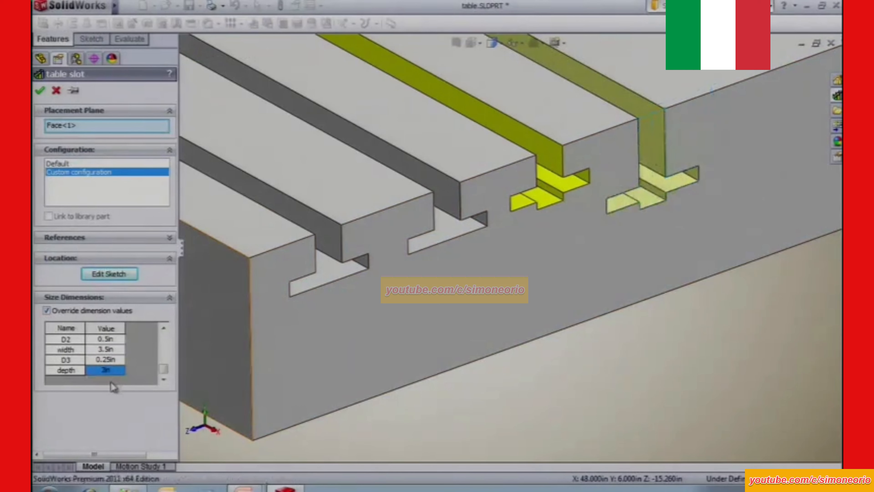
{"action": "left_click", "coordinate": [40, 90]}
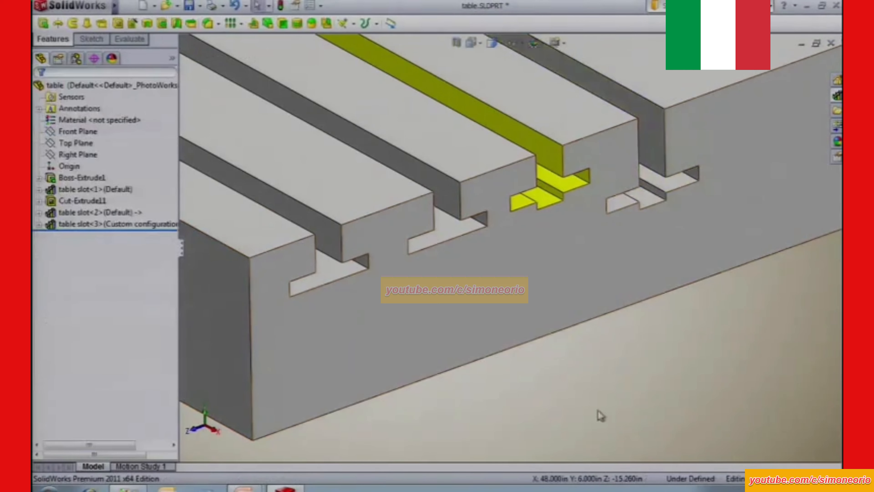
{"action": "key", "text": "alt+Tab"}
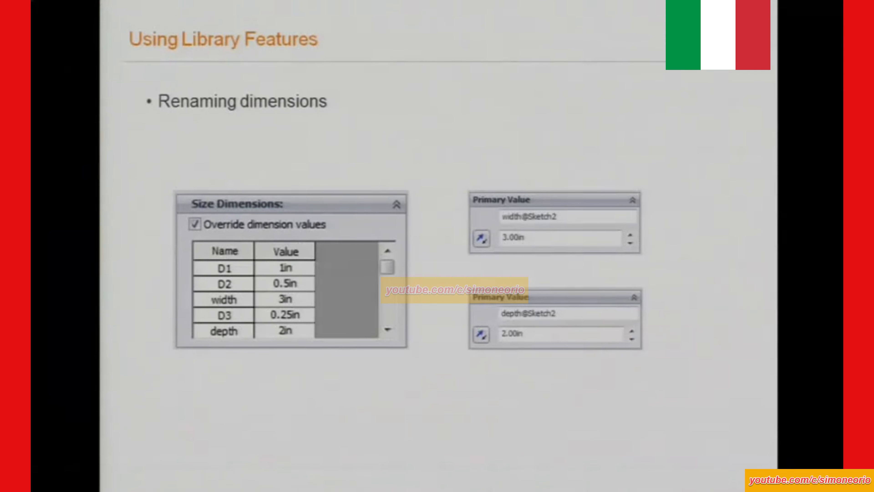
{"action": "key", "text": "Right"}
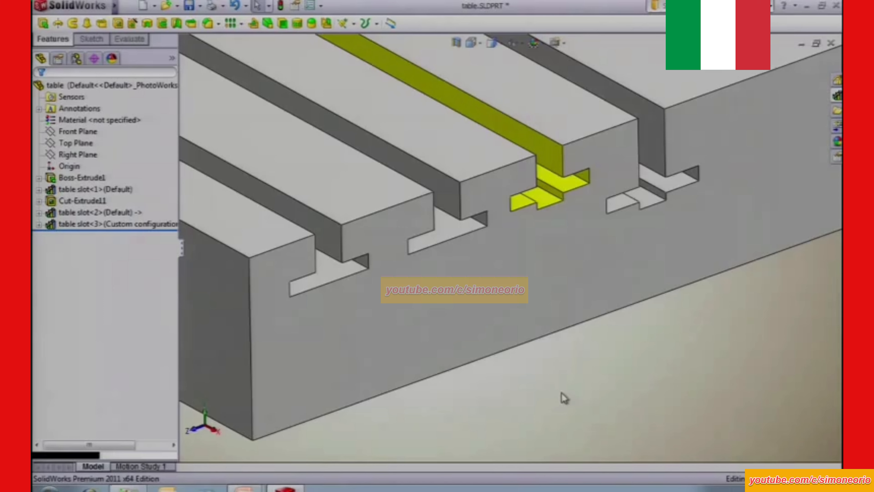
Open table slot with configs.SLDPRT from the files folder on the C: drive.
{"action": "middle_click_drag", "start_coordinate": [641, 355], "coordinate": [611, 352], "text": "ctrl"}
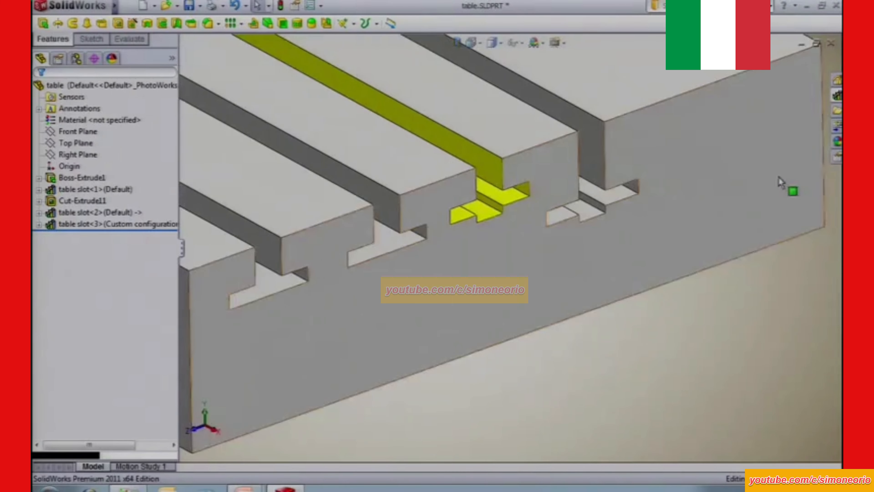
{"action": "left_click", "coordinate": [837, 111]}
{"action": "mouse_move", "coordinate": [742, 306]}
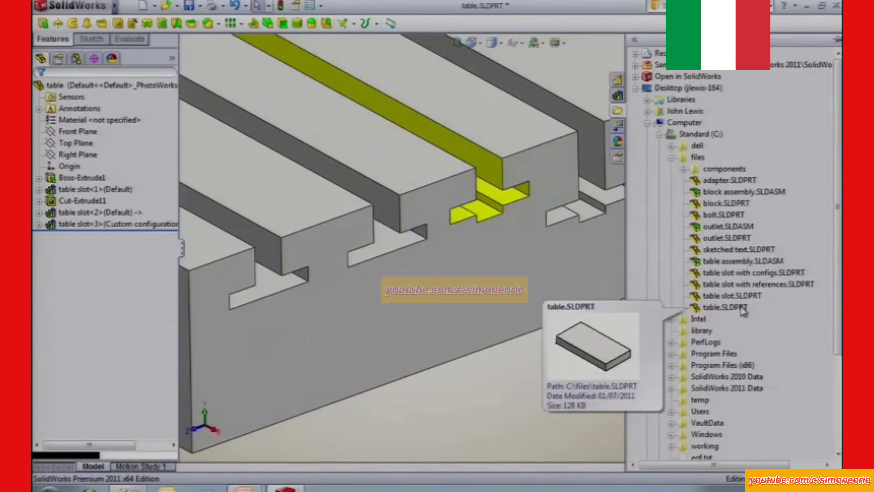
{"action": "left_click", "coordinate": [734, 275]}
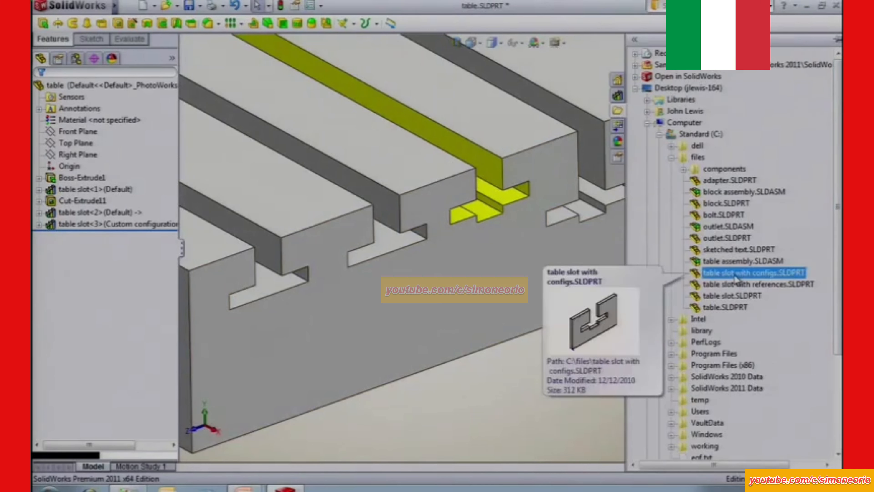
{"action": "right_click", "coordinate": [735, 275]}
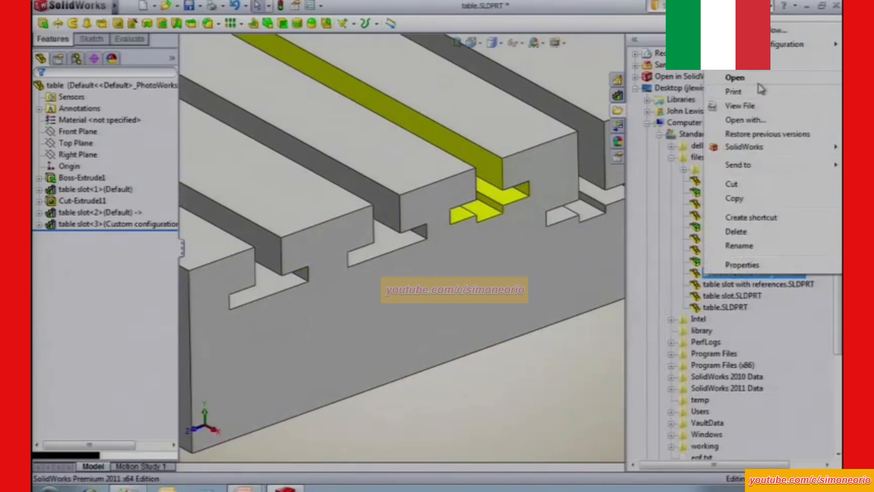
{"action": "left_click", "coordinate": [753, 80]}
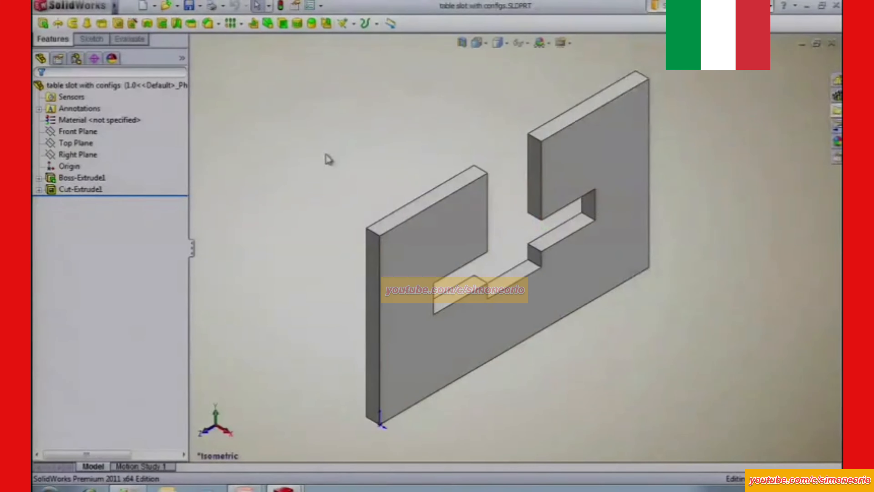
Examine the slot's shape in the .75, .875 and 1.0 configurations, ending with 1.0 active.
{"action": "left_click", "coordinate": [76, 59]}
{"action": "left_click", "coordinate": [97, 102]}
{"action": "double_click", "coordinate": [97, 100]}
{"action": "left_click", "coordinate": [95, 109]}
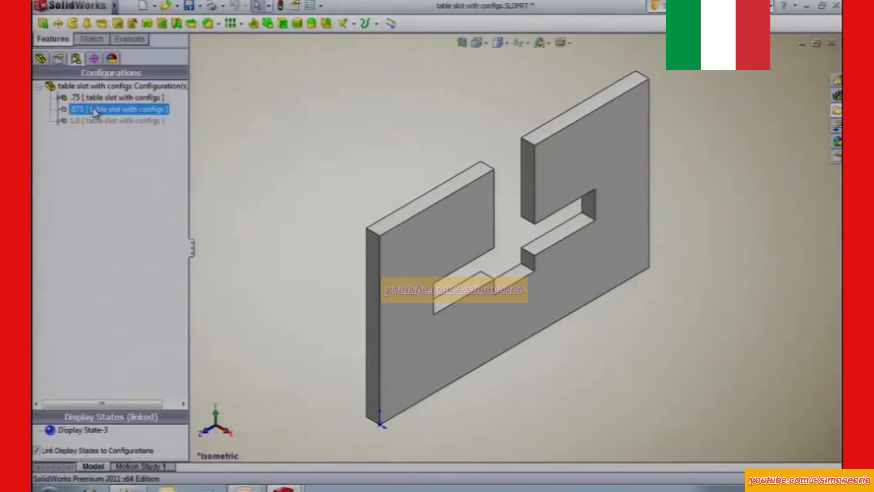
{"action": "left_click", "coordinate": [97, 120]}
{"action": "double_click", "coordinate": [96, 121]}
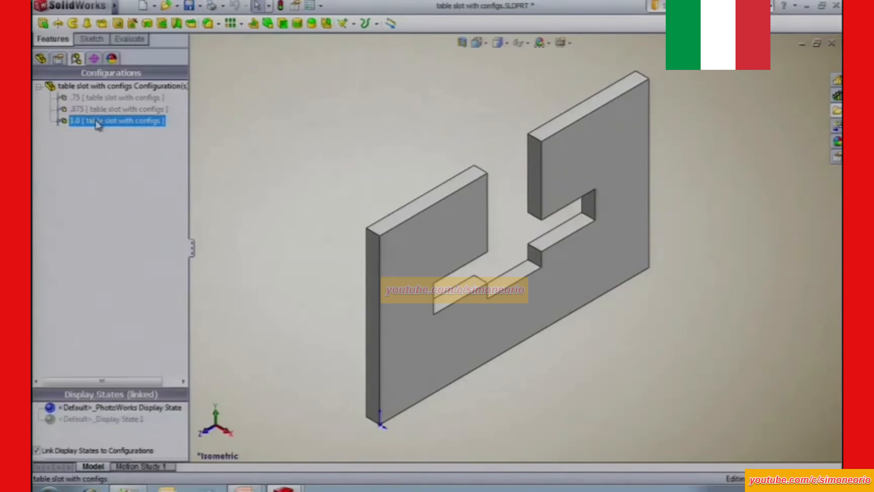
{"action": "double_click", "coordinate": [93, 98]}
{"action": "double_click", "coordinate": [94, 121]}
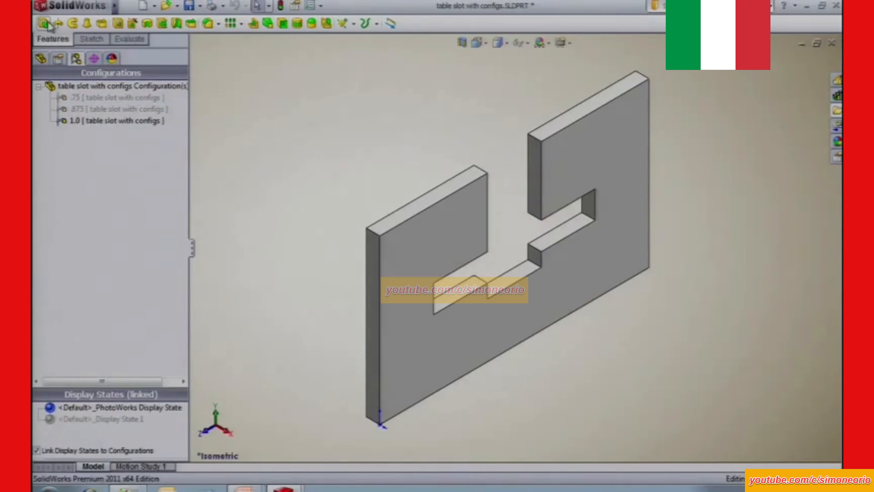
Add the slot cut to the library folder as table slot with configs, a Lib Feat Part with the description "drag and drop".
{"action": "left_click", "coordinate": [41, 58]}
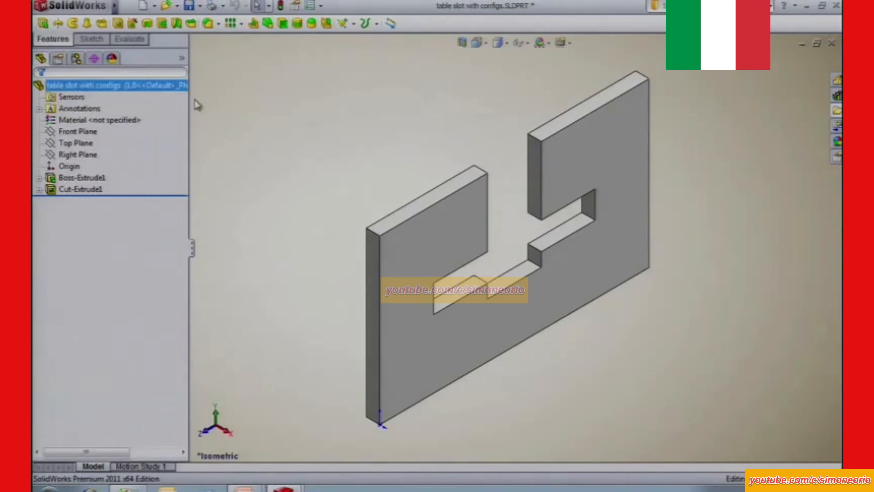
{"action": "left_click", "coordinate": [837, 95]}
{"action": "left_click", "coordinate": [98, 190]}
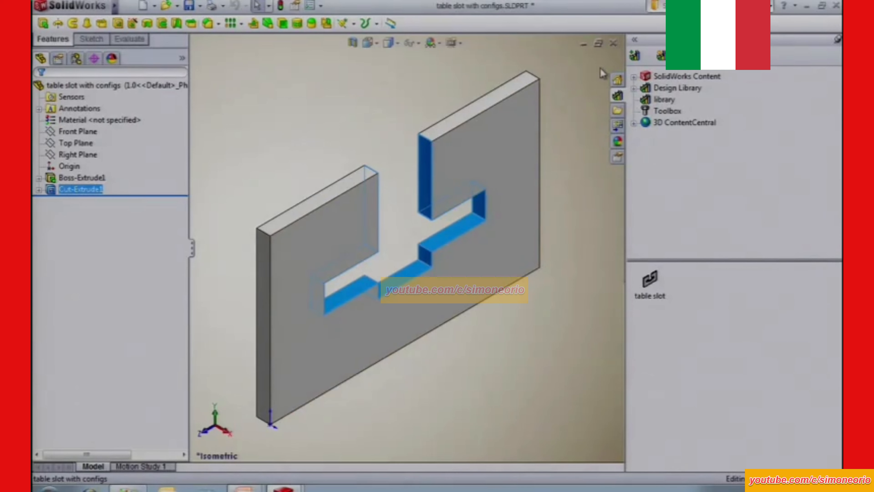
{"action": "left_click", "coordinate": [635, 57]}
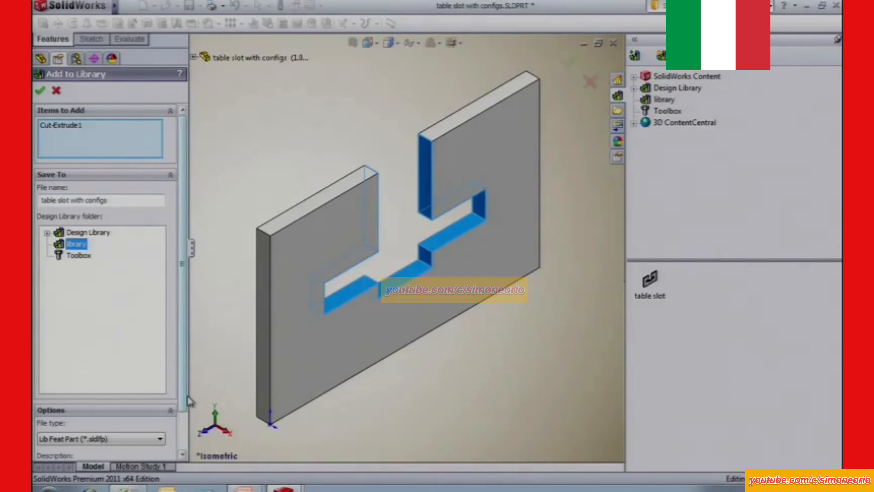
{"action": "left_click", "coordinate": [183, 456]}
{"action": "left_click", "coordinate": [90, 429]}
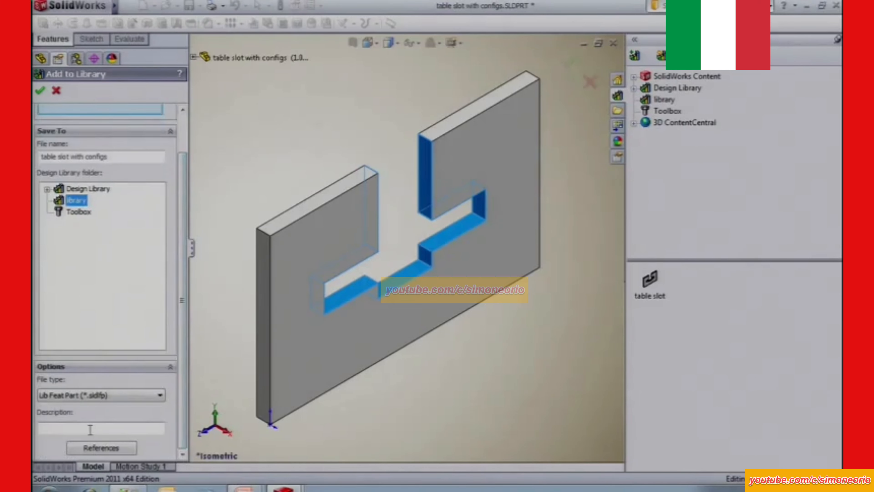
{"action": "type", "text": "drag and drop"}
{"action": "left_click", "coordinate": [42, 91]}
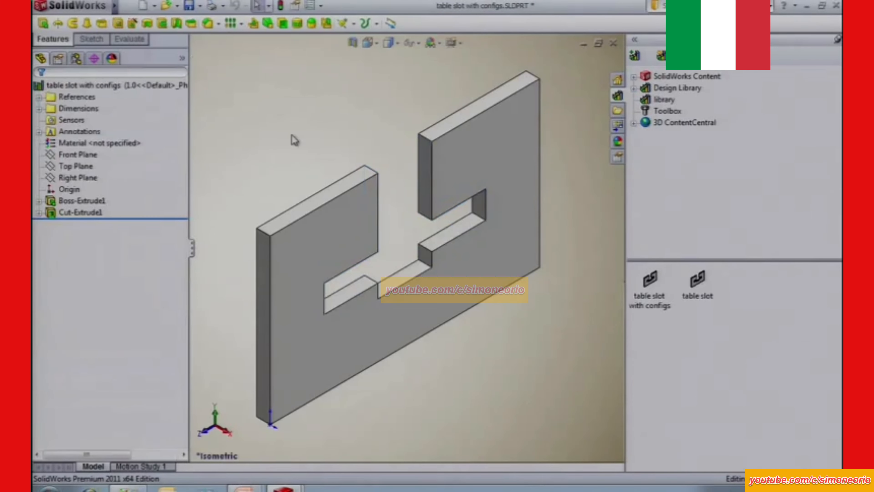
Close the table slot with configs part without saving, and unpin the design library in the table part.
{"action": "key", "text": "ctrl+w"}
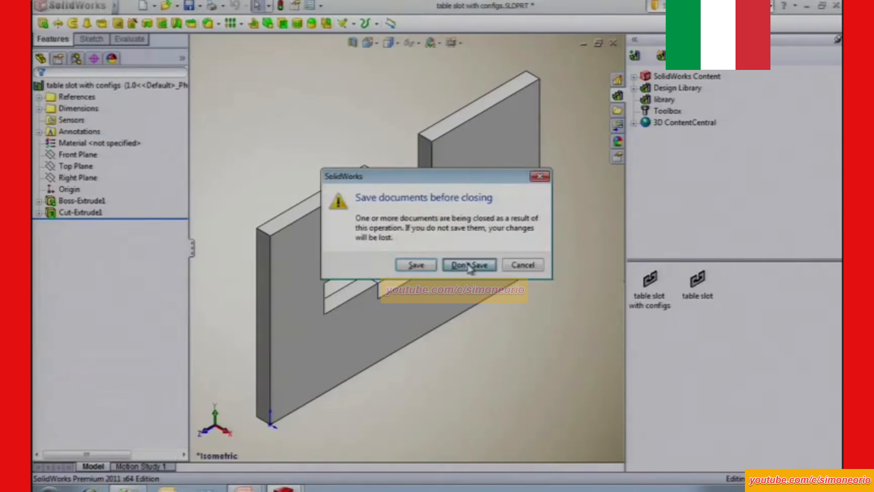
{"action": "left_click", "coordinate": [468, 264]}
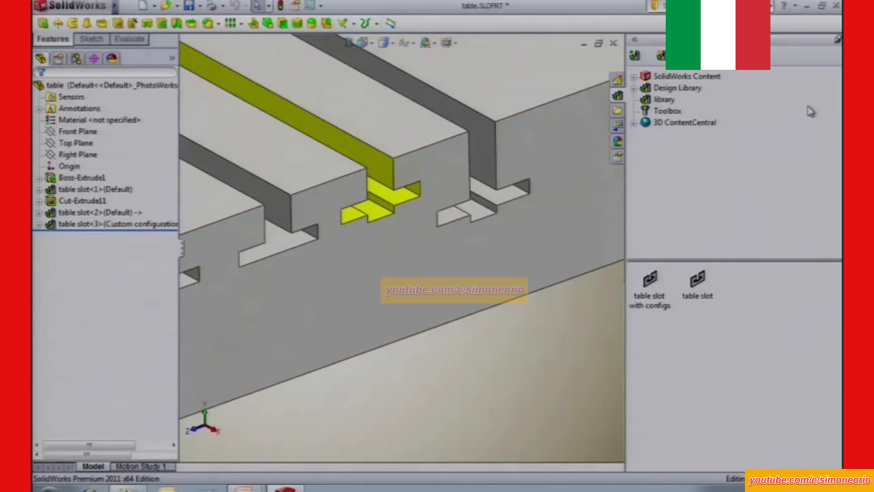
{"action": "left_click", "coordinate": [838, 39]}
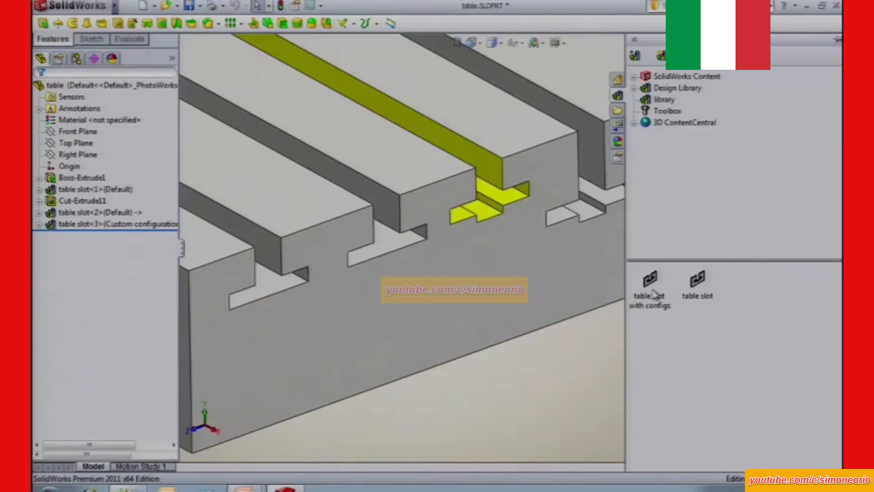
Insert table slot with configs in configuration 1.0 on the table's front face, and snap its sketch to the top edge beyond the last slot.
{"action": "mouse_move", "coordinate": [652, 289]}
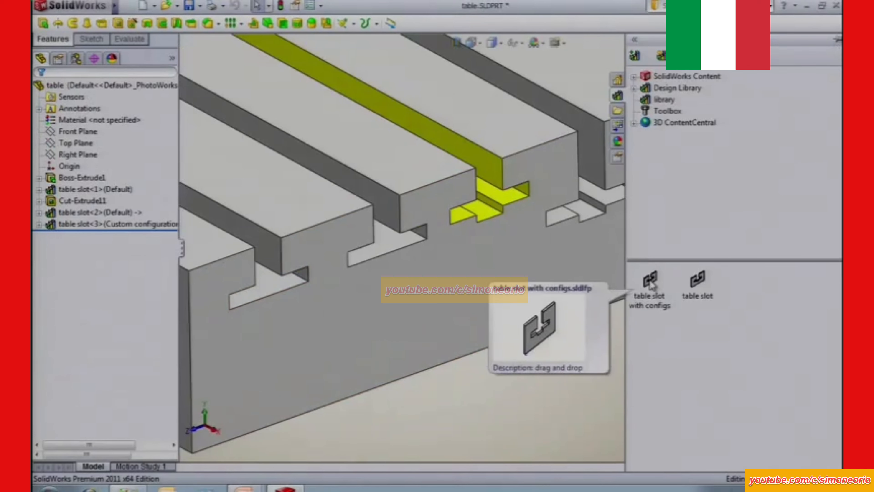
{"action": "left_click_drag", "start_coordinate": [652, 286], "coordinate": [717, 119]}
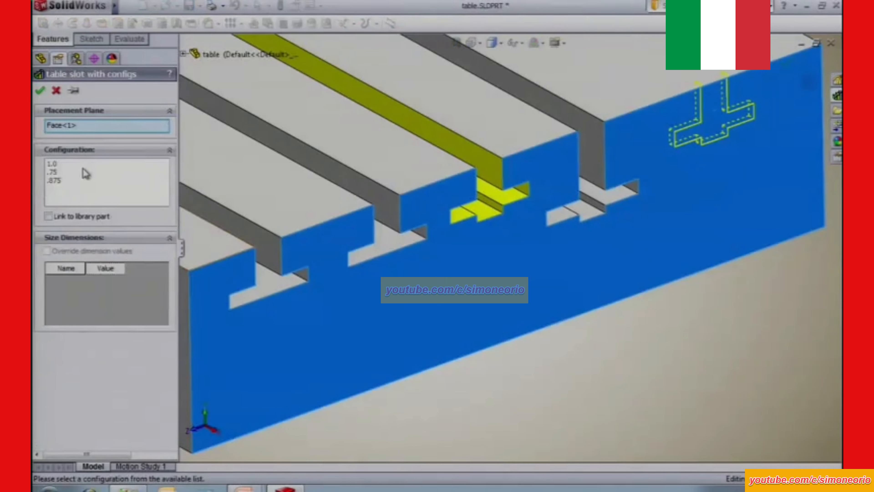
{"action": "left_click", "coordinate": [55, 164]}
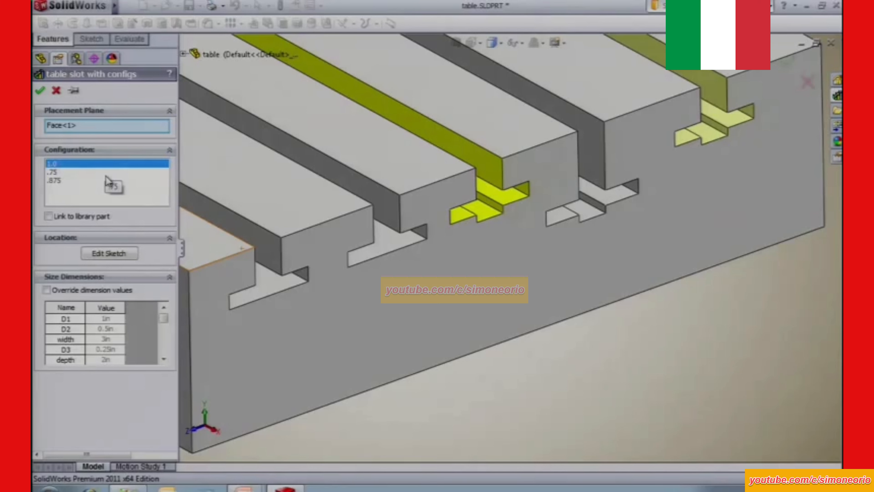
{"action": "left_click", "coordinate": [114, 254]}
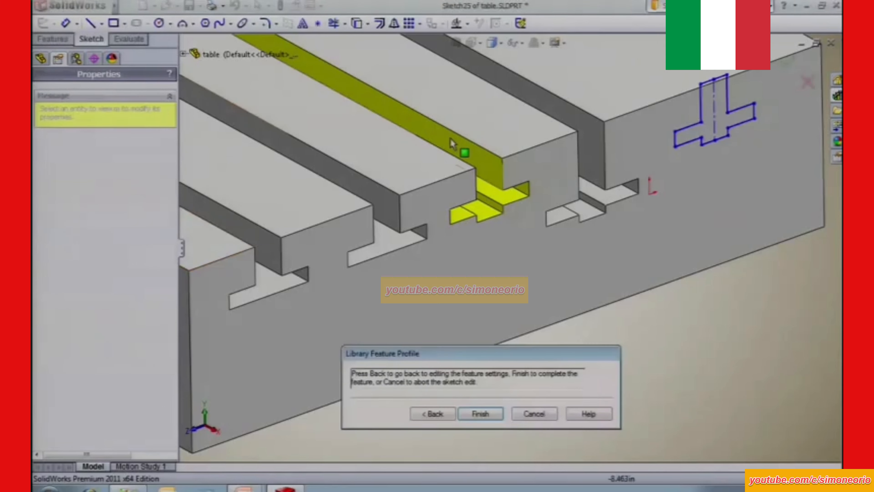
{"action": "left_click", "coordinate": [715, 80]}
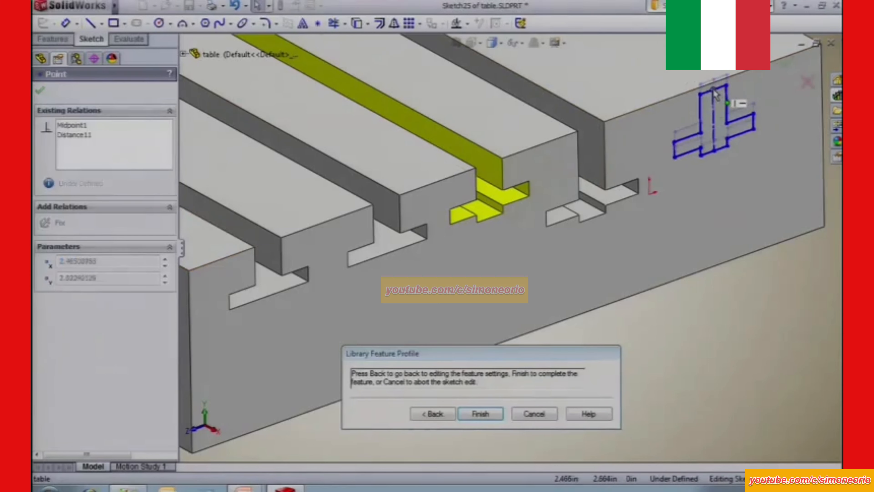
{"action": "left_click", "coordinate": [482, 414]}
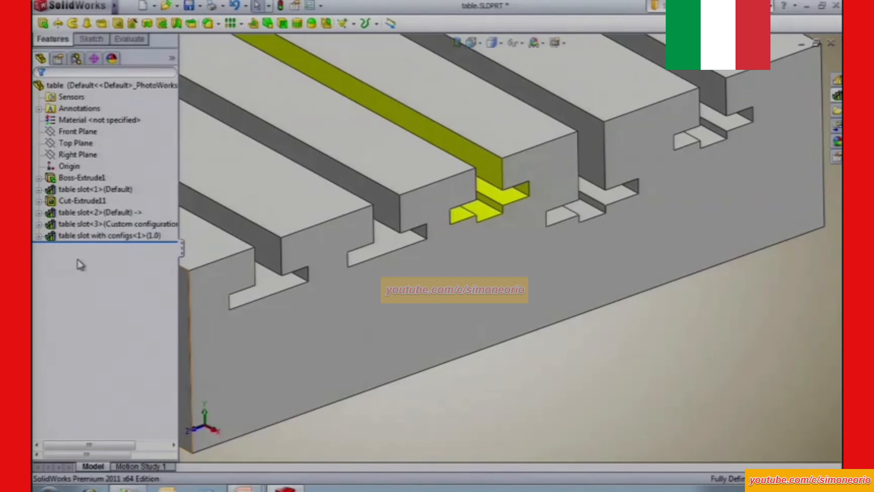
Edit the inserted table slot with configs feature and switch it to the .75 configuration, accepting the update from the library part.
{"action": "left_click", "coordinate": [83, 237]}
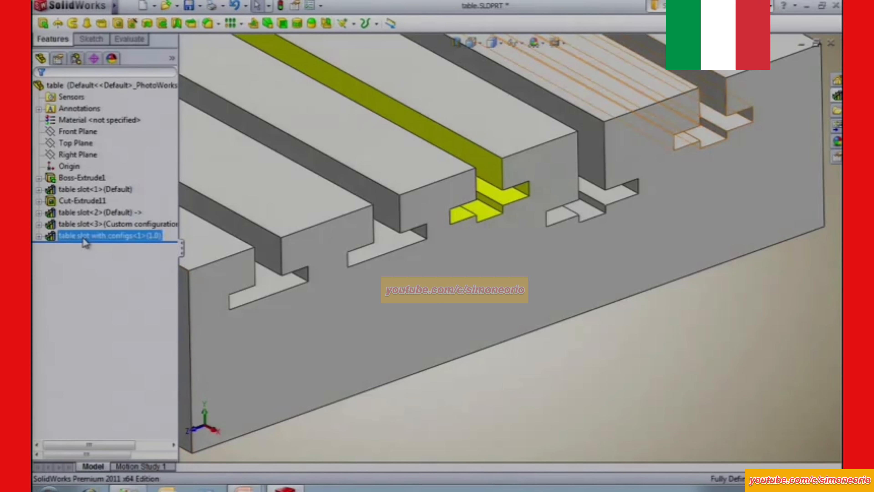
{"action": "left_click", "coordinate": [89, 228]}
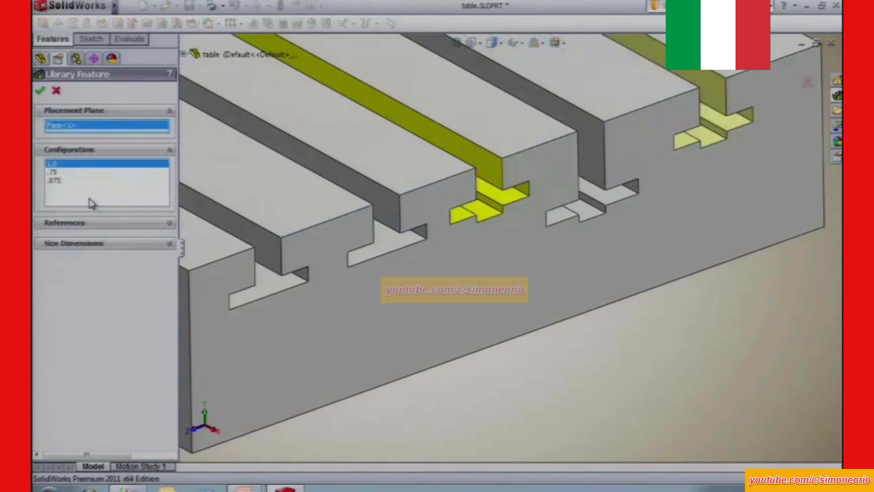
{"action": "left_click", "coordinate": [61, 174]}
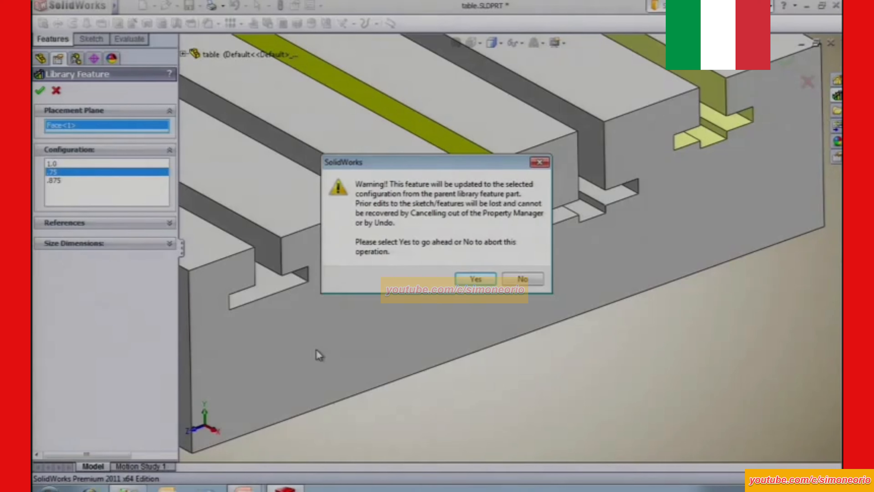
{"action": "left_click", "coordinate": [475, 279]}
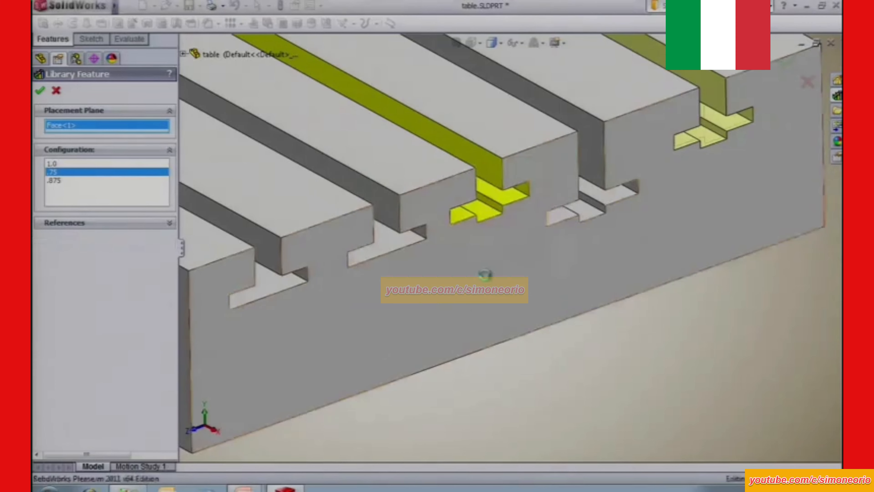
{"action": "left_click", "coordinate": [41, 91]}
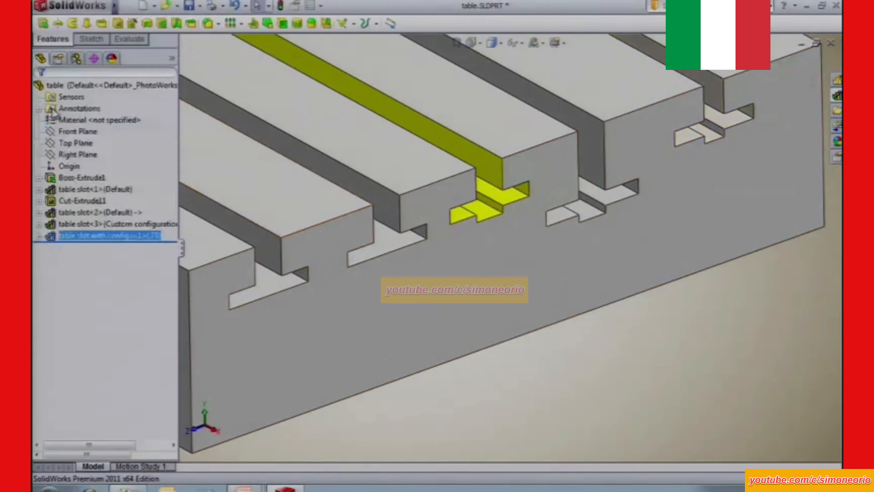
Show the slotted table in the saved end view, and switch to the slide presentation.
{"action": "key", "text": "space"}
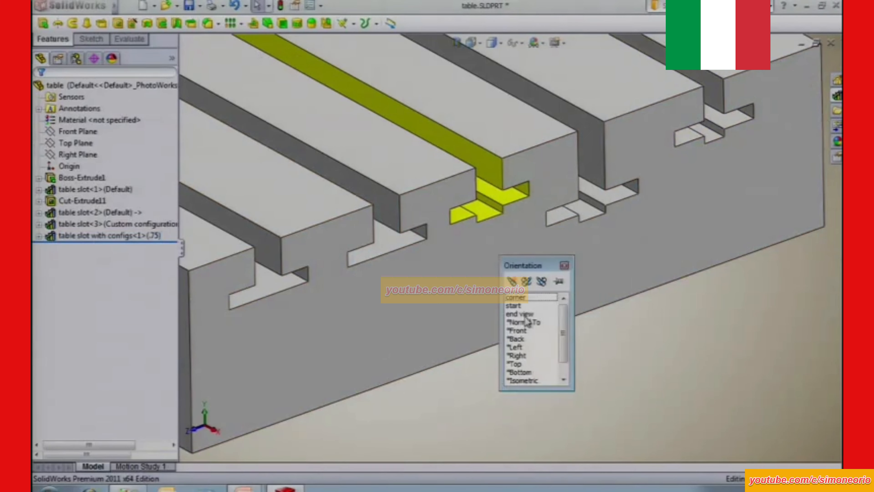
{"action": "left_click", "coordinate": [520, 313]}
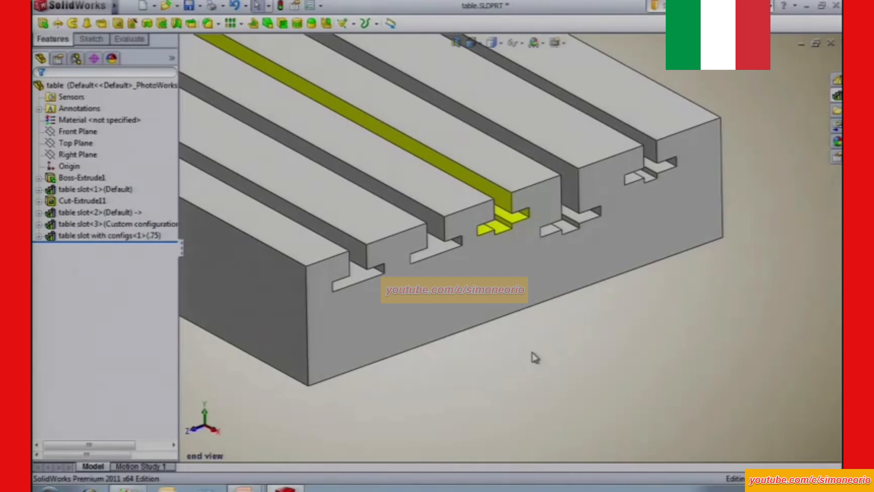
{"action": "key", "text": "alt+Tab"}
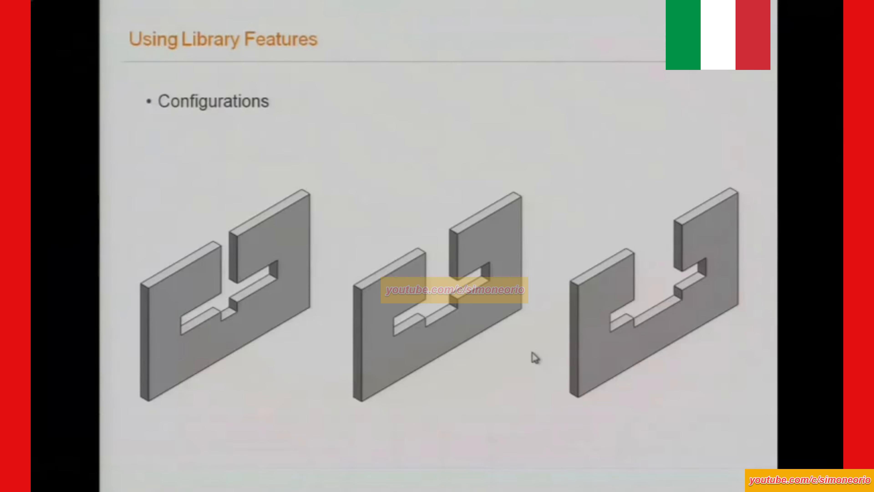
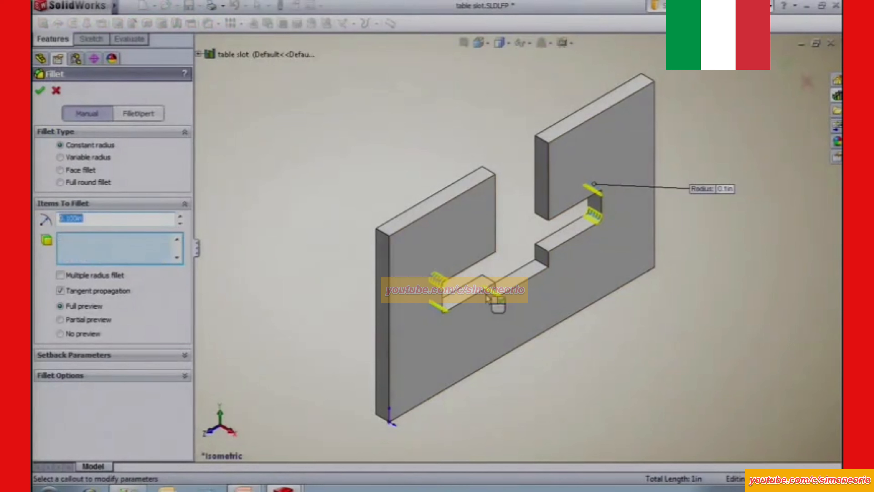
Fillet the slot's inner corner edges with a 0.1 in constant radius, and save the fillet as part of the table slot library feature.
{"action": "left_click", "coordinate": [544, 265]}
{"action": "key", "text": "Return"}
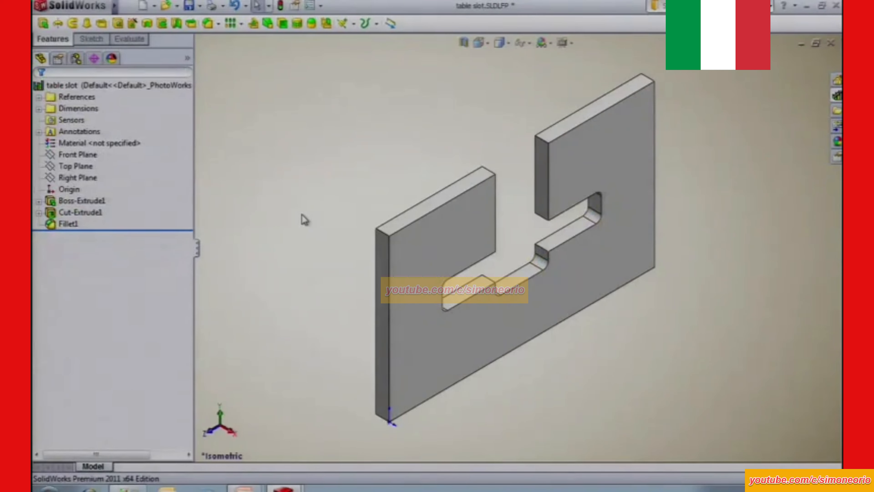
{"action": "right_click", "coordinate": [69, 225]}
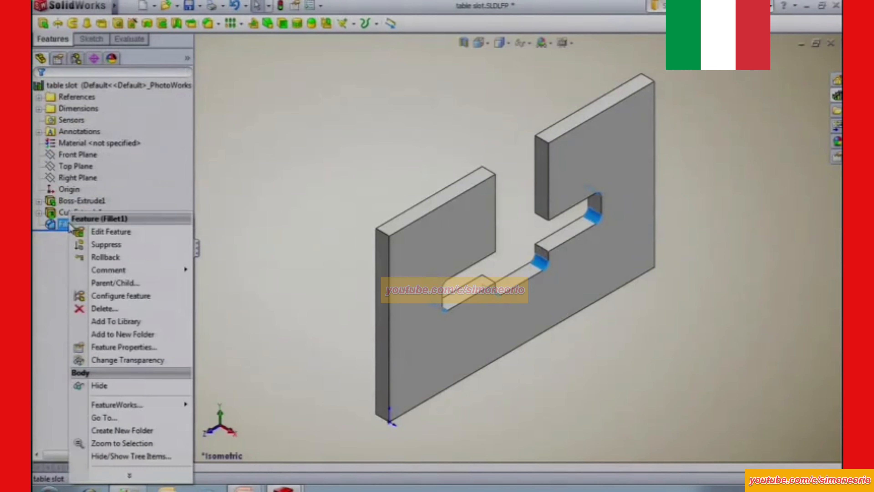
{"action": "left_click", "coordinate": [116, 322]}
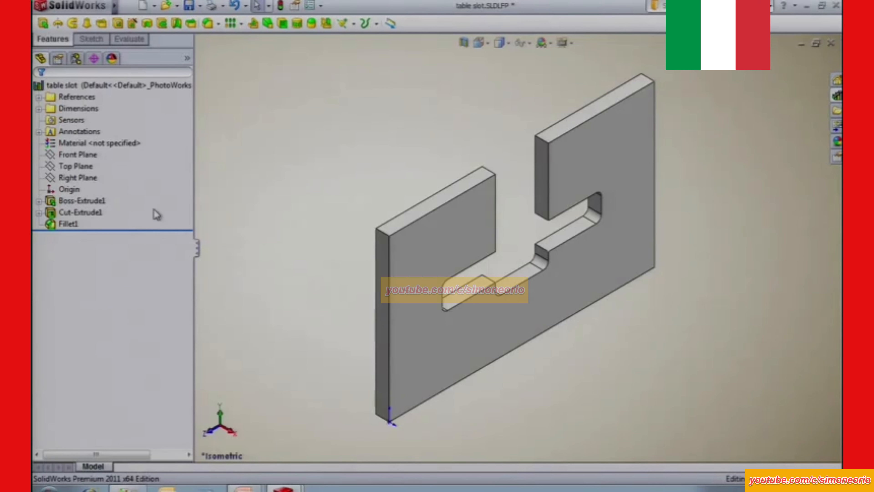
{"action": "left_click", "coordinate": [190, 7]}
Switch to the table part and delete the table slot with configs feature together with its dependent cut and sketch.
{"action": "key", "text": "ctrl+Tab"}
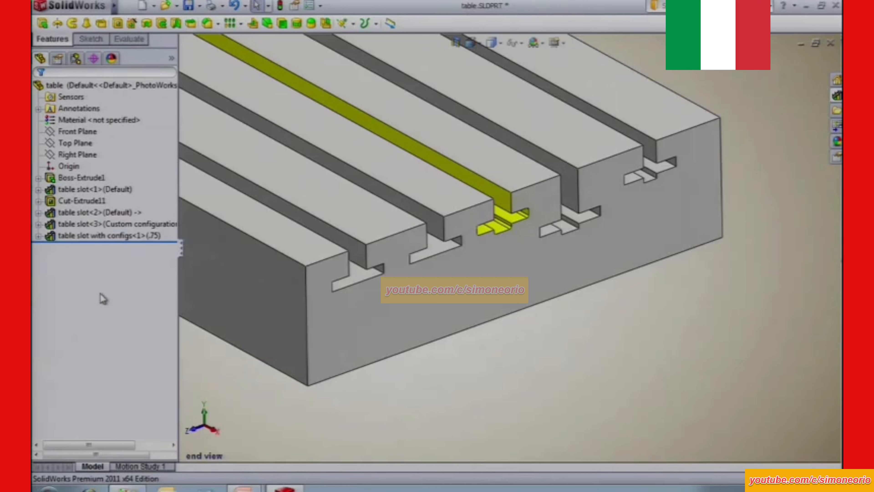
{"action": "right_click", "coordinate": [98, 238]}
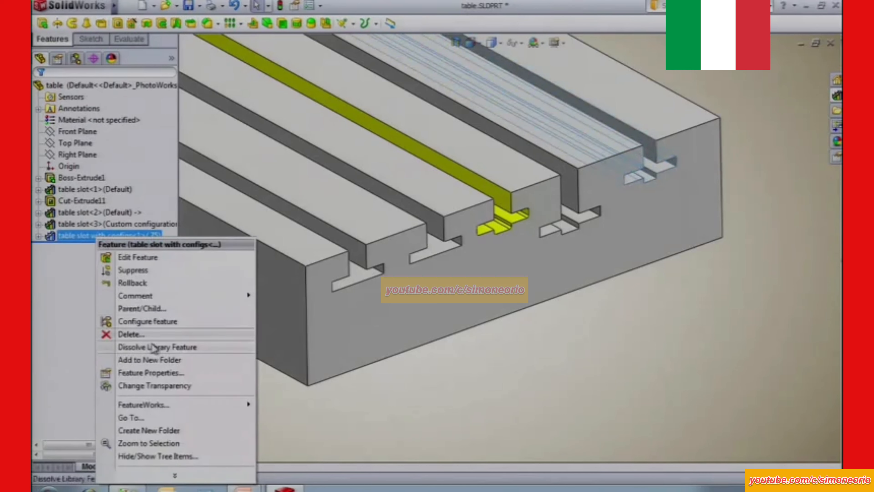
{"action": "left_click", "coordinate": [145, 335]}
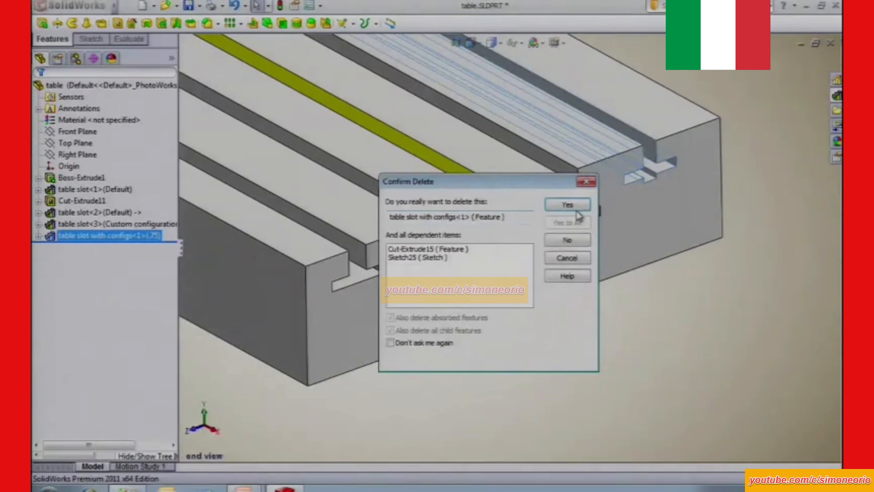
{"action": "left_click", "coordinate": [566, 205]}
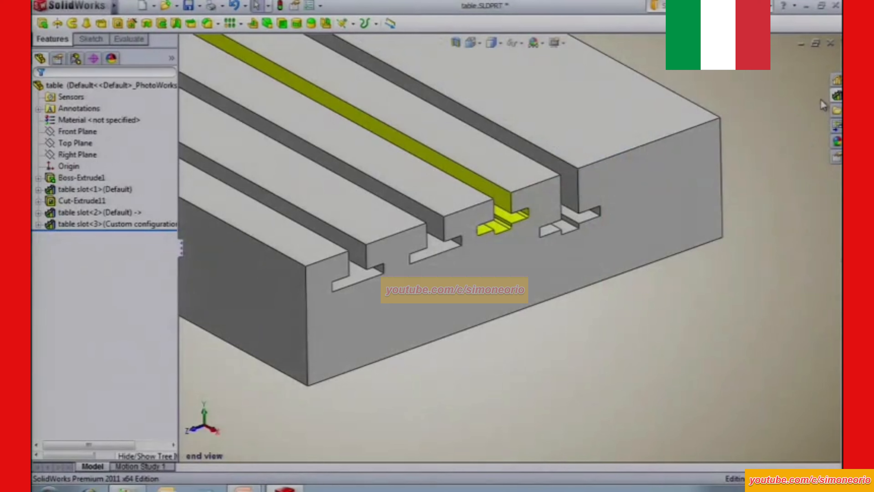
Insert table slot with configs in configuration 1.0 on the table's front face, snapping its sketch to the top edge.
{"action": "left_click", "coordinate": [837, 96]}
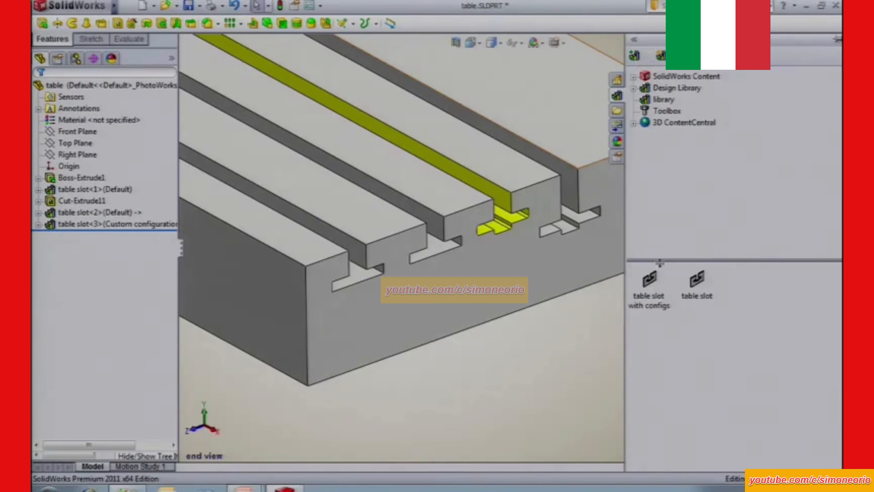
{"action": "left_click_drag", "start_coordinate": [649, 286], "coordinate": [651, 161]}
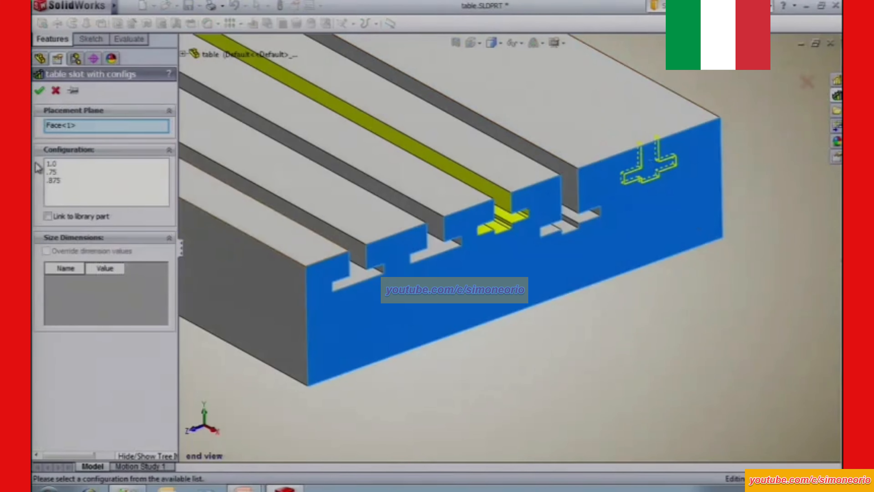
{"action": "left_click", "coordinate": [54, 165]}
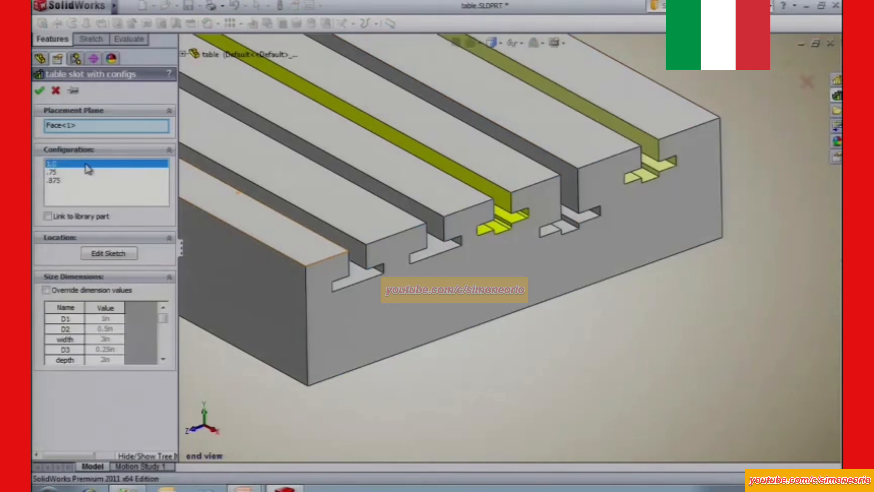
{"action": "left_click", "coordinate": [107, 254]}
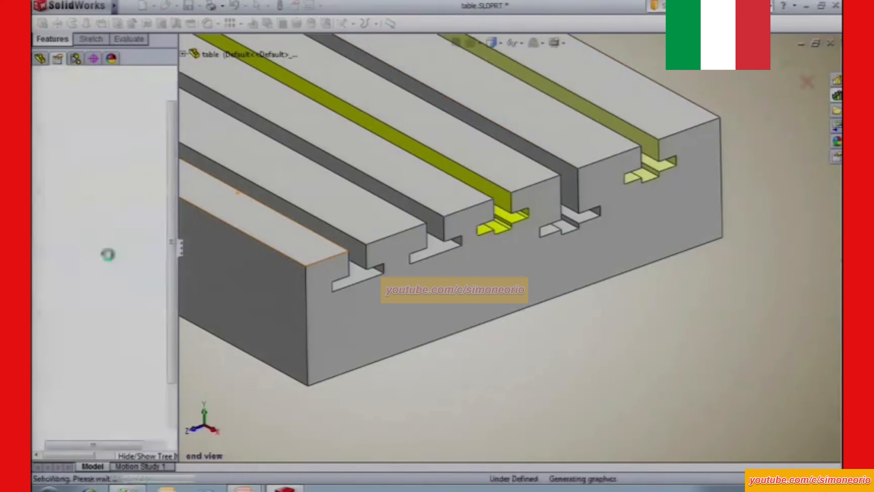
{"action": "left_click", "coordinate": [649, 143]}
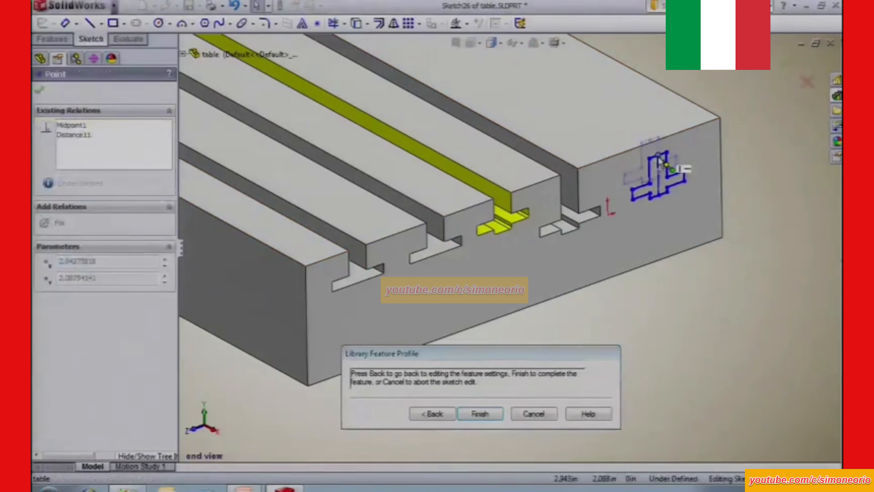
{"action": "left_click", "coordinate": [433, 414]}
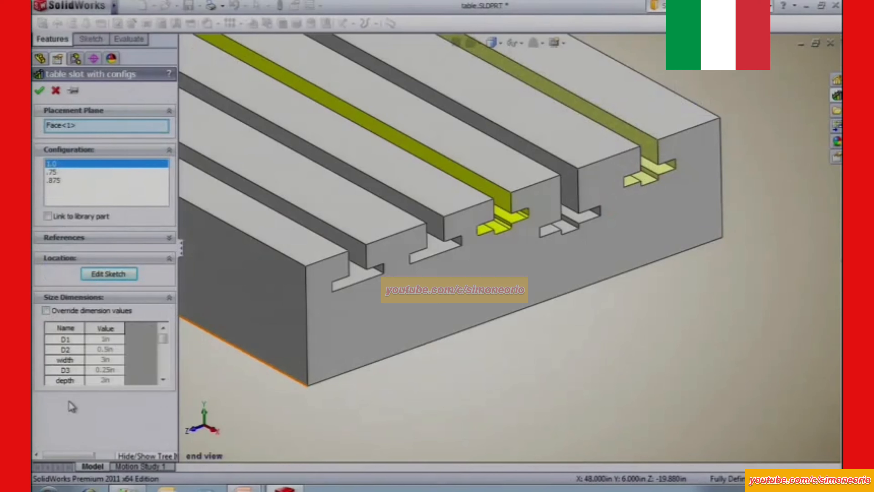
{"action": "left_click", "coordinate": [40, 93]}
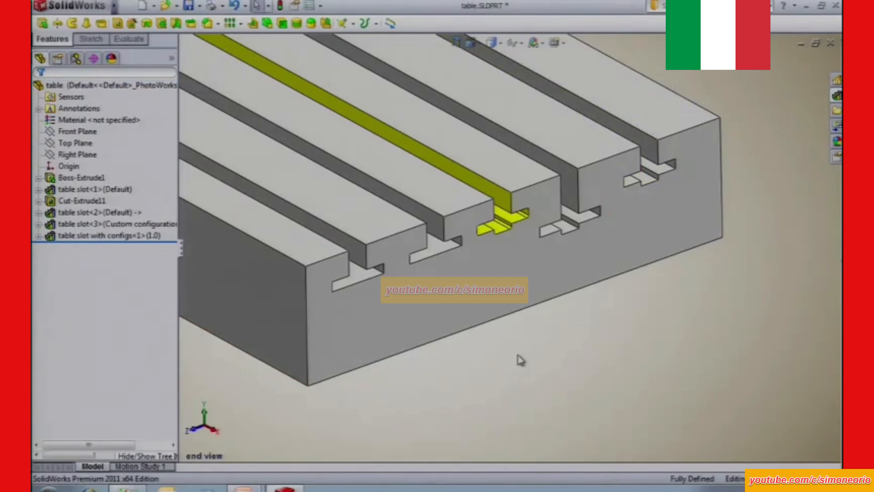
Dissolve the inserted table slot with configs library feature, and preview the table slot item in the design library.
{"action": "right_click", "coordinate": [104, 237]}
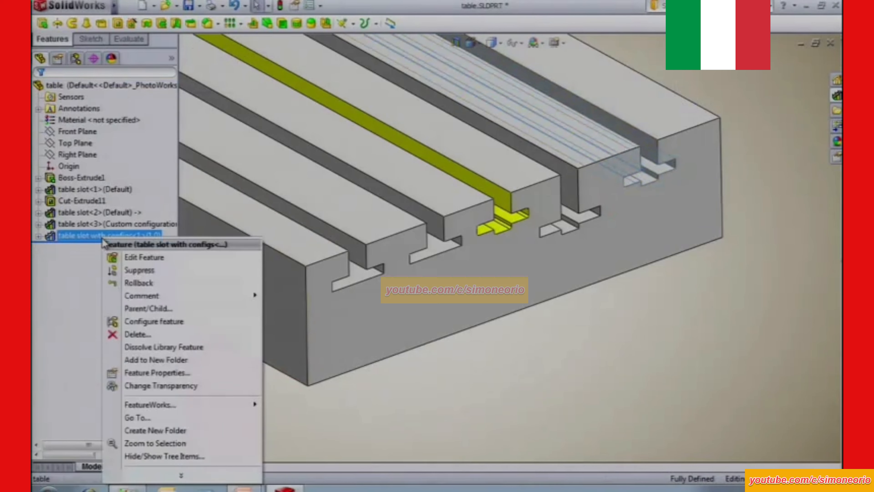
{"action": "left_click", "coordinate": [164, 347]}
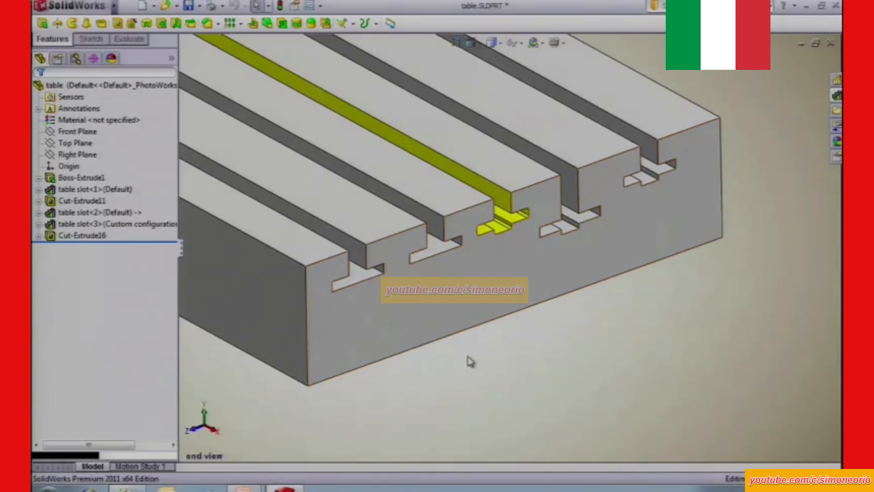
{"action": "left_click", "coordinate": [837, 95]}
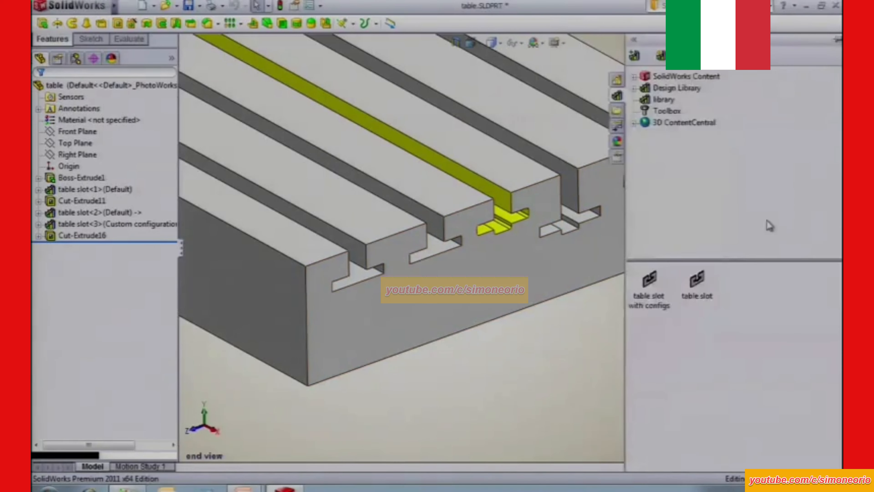
{"action": "mouse_move", "coordinate": [698, 282]}
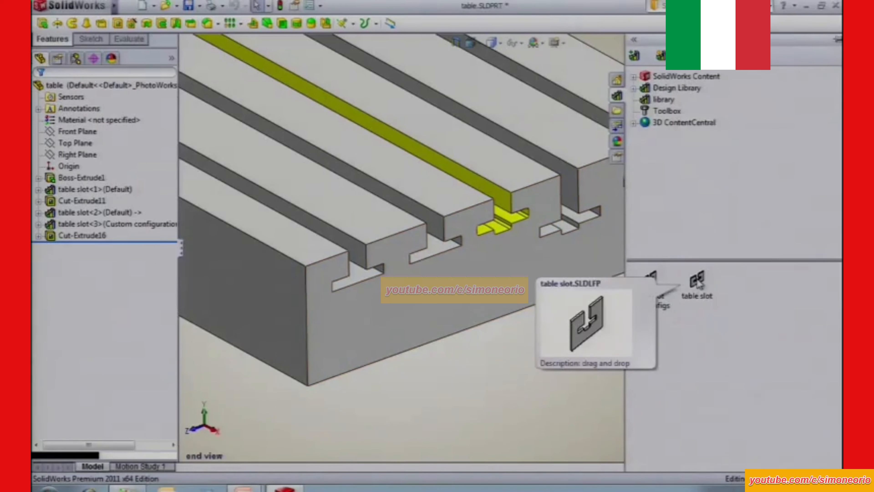
{"action": "left_click_drag", "start_coordinate": [699, 282], "coordinate": [119, 249]}
{"action": "left_click", "coordinate": [89, 189]}
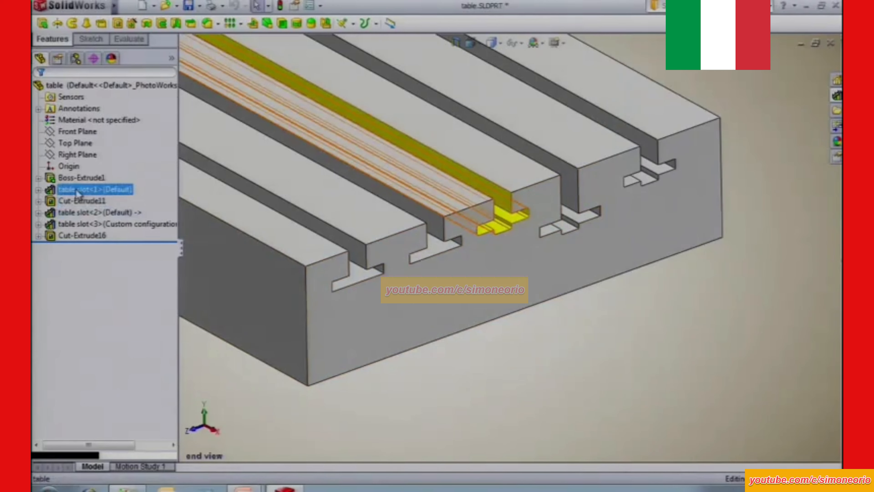
{"action": "left_click", "coordinate": [85, 156]}
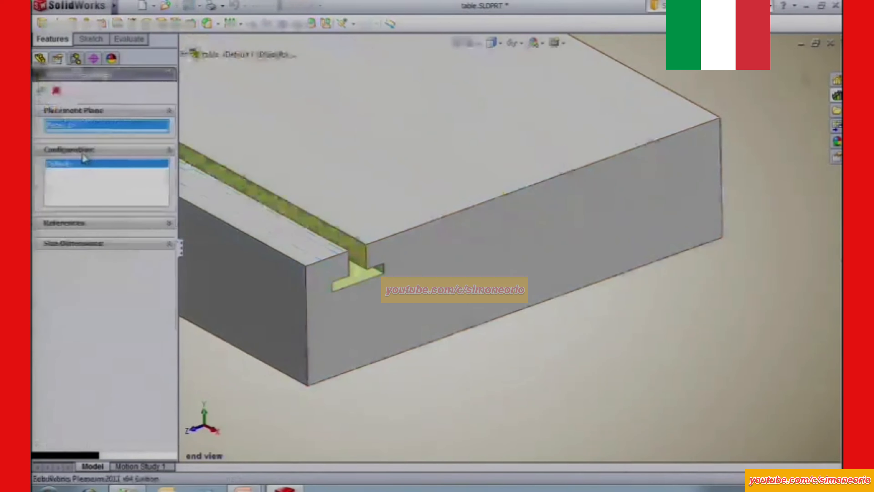
{"action": "left_click", "coordinate": [58, 90]}
{"action": "left_click", "coordinate": [103, 214], "text": "ctrl"}
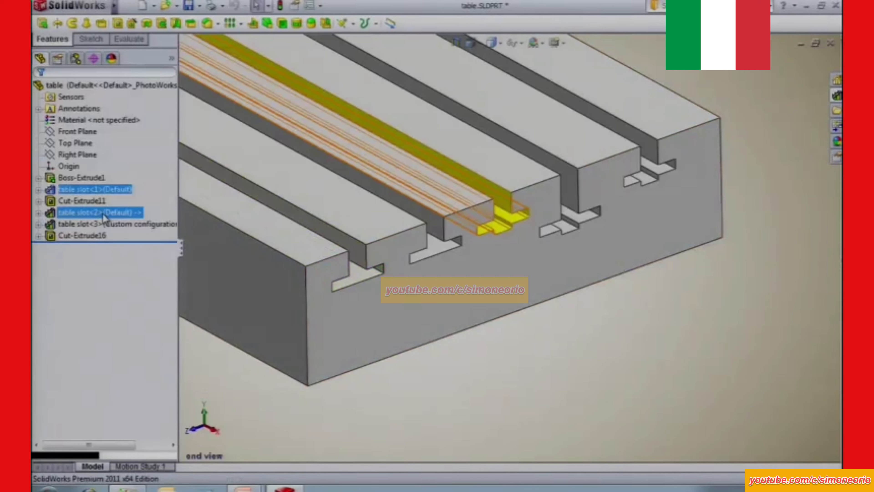
{"action": "left_click", "coordinate": [80, 190]}
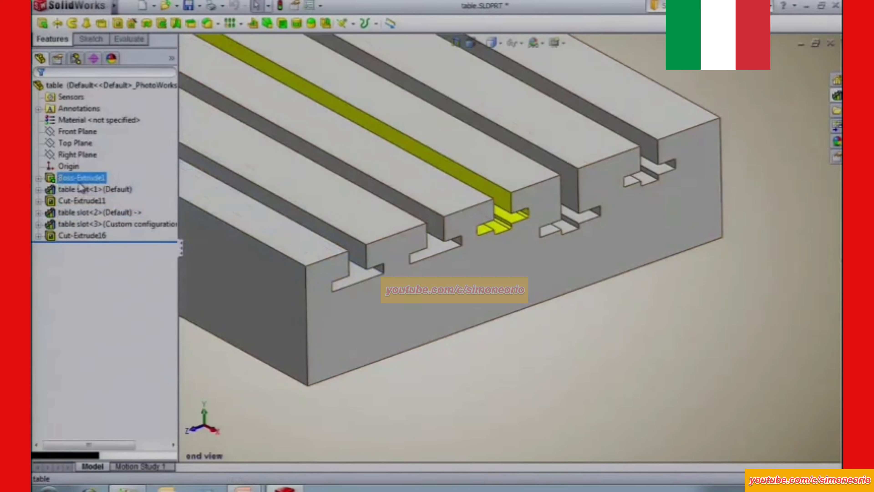
Apply a red appearance to the first table slot library feature.
{"action": "left_click", "coordinate": [82, 190]}
{"action": "left_click", "coordinate": [118, 173]}
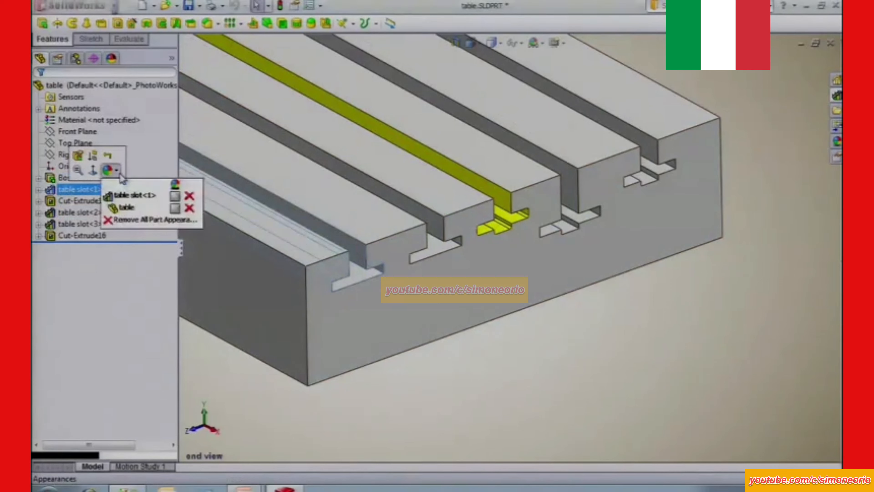
{"action": "left_click", "coordinate": [125, 199]}
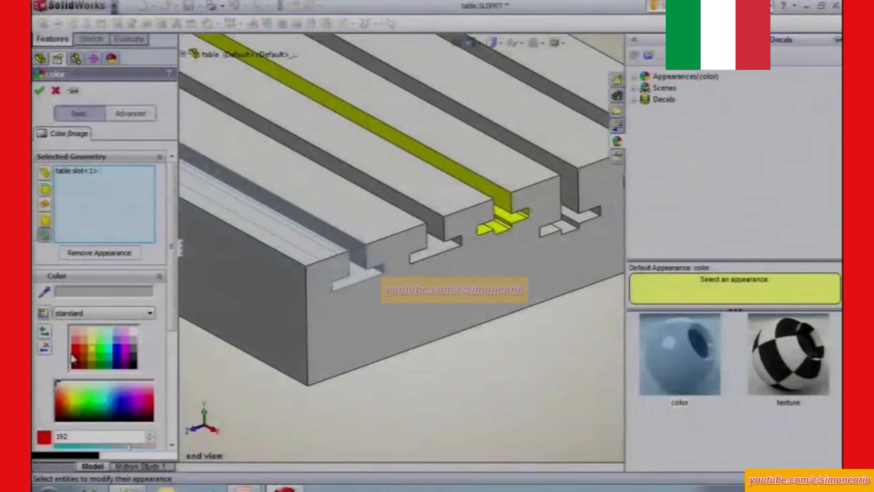
{"action": "left_click", "coordinate": [73, 358]}
{"action": "left_click", "coordinate": [40, 90]}
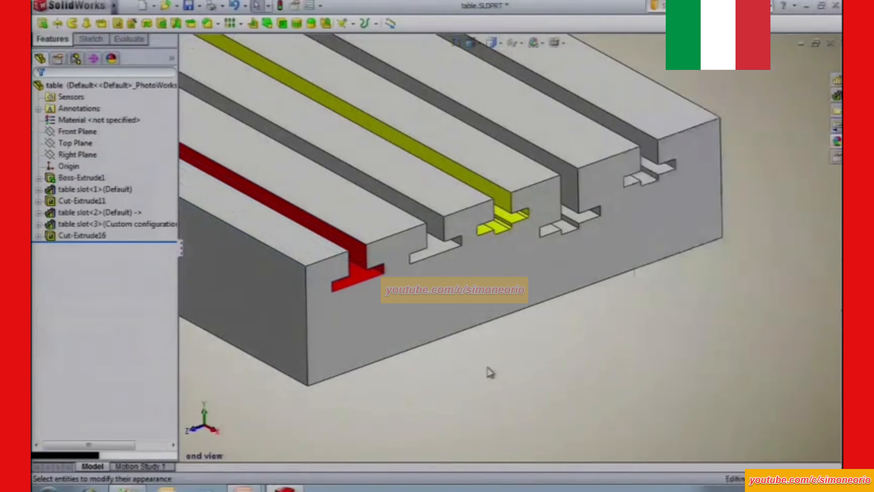
Check the Library Feature color in the document's Model Display properties, and leave the settings unchanged.
{"action": "left_click", "coordinate": [309, 6]}
{"action": "left_click", "coordinate": [296, 27]}
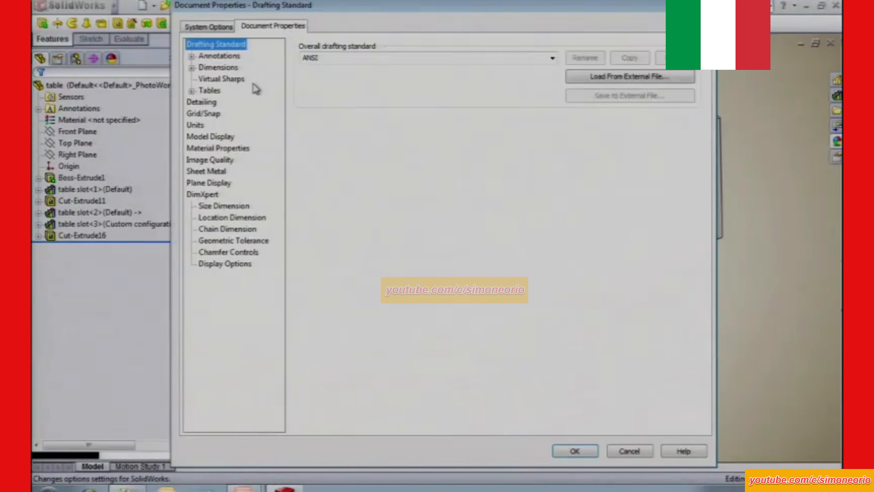
{"action": "left_click", "coordinate": [210, 137]}
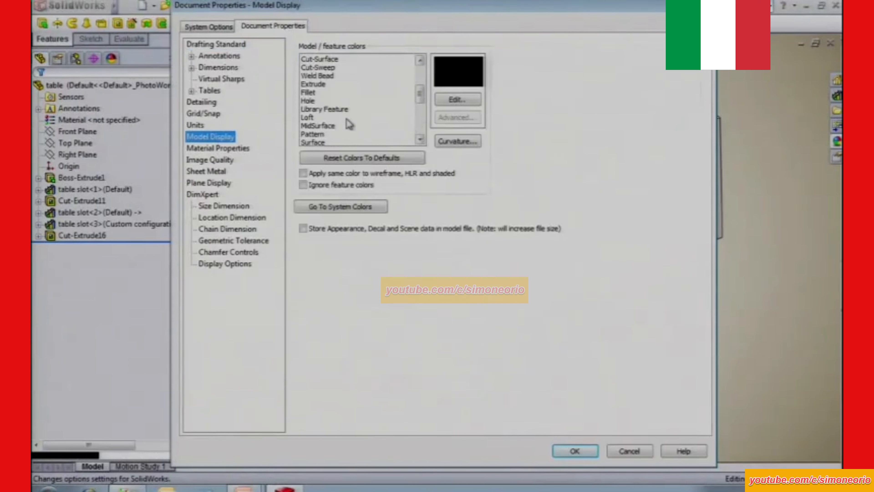
{"action": "left_click", "coordinate": [328, 110]}
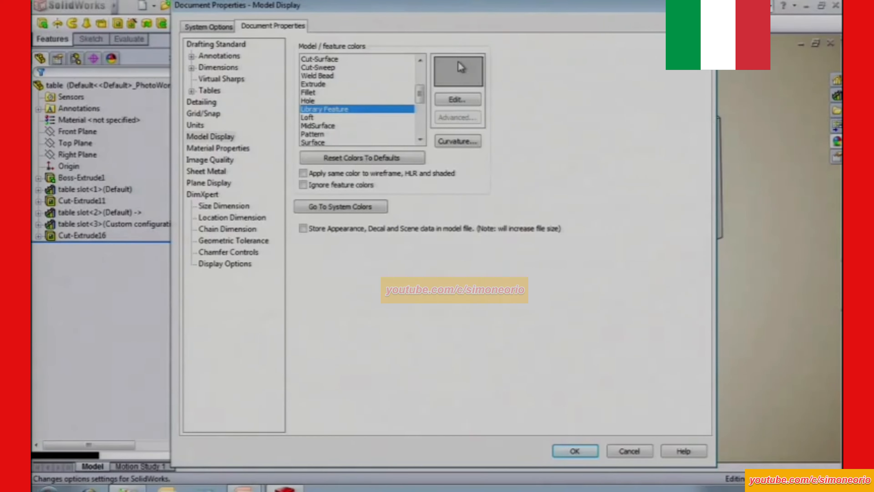
{"action": "left_click", "coordinate": [634, 451]}
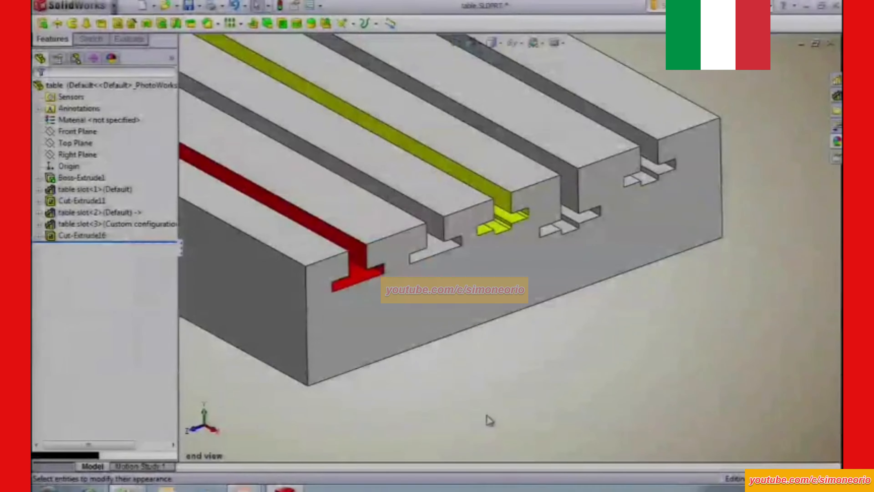
Close the table part and open table slot with references.SLDPRT from the files folder.
{"action": "key", "text": "ctrl+w"}
{"action": "left_click", "coordinate": [464, 267]}
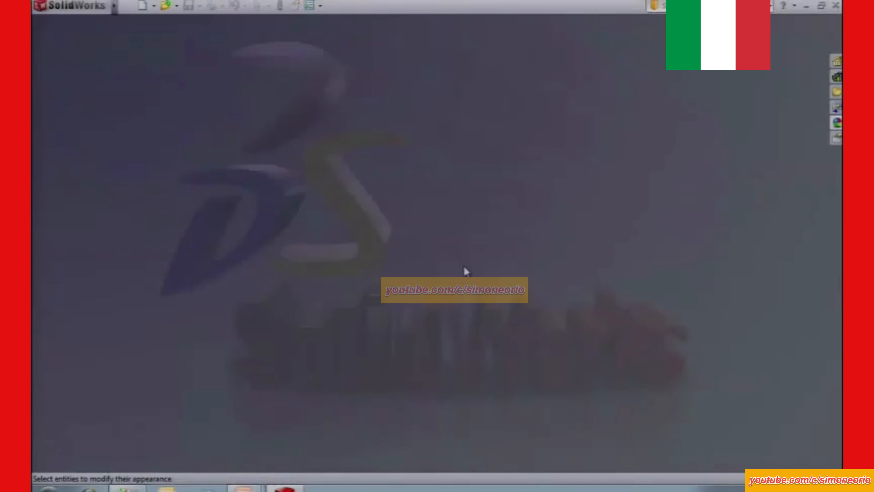
{"action": "left_click", "coordinate": [837, 93]}
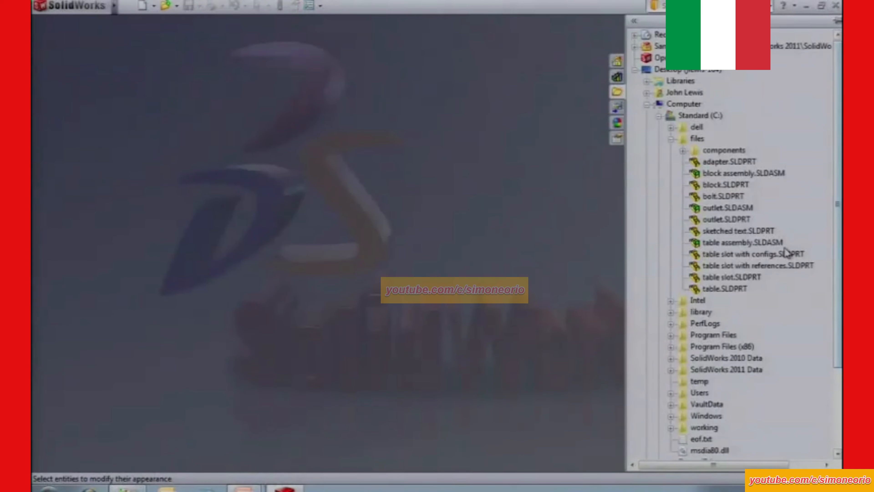
{"action": "double_click", "coordinate": [752, 271]}
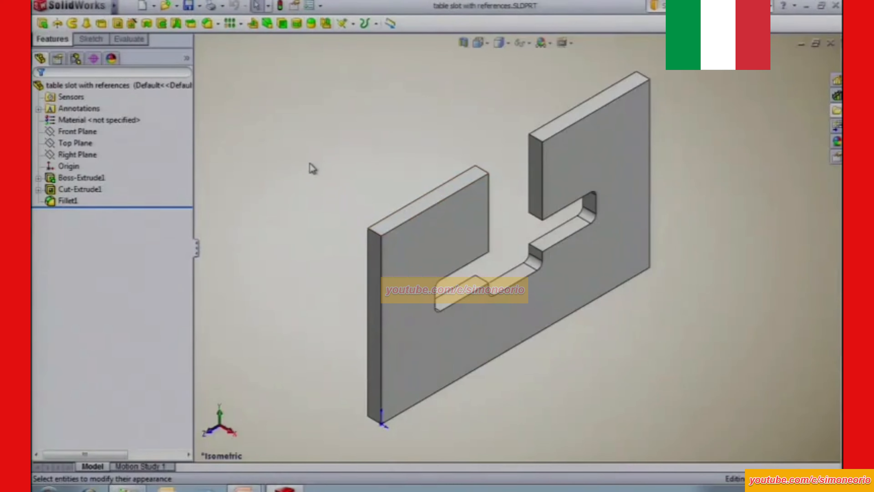
Edit the slot cut's sketch and slide the profile along the block's top edge to about 1.815 in from the origin.
{"action": "left_click", "coordinate": [98, 190]}
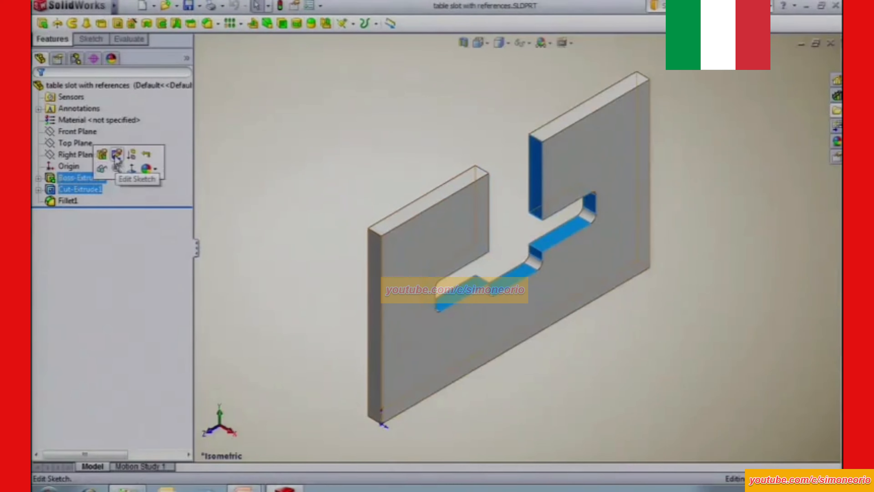
{"action": "left_click", "coordinate": [116, 154]}
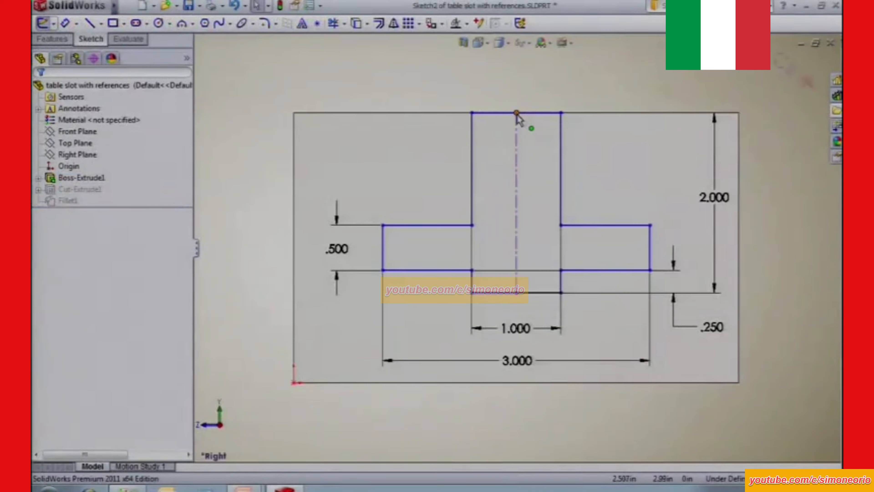
{"action": "mouse_move", "coordinate": [516, 112]}
{"action": "left_mouse_down"}
{"action": "mouse_move", "coordinate": [539, 147]}
{"action": "mouse_move", "coordinate": [455, 158]}
{"action": "mouse_move", "coordinate": [456, 113]}
{"action": "left_mouse_up"}
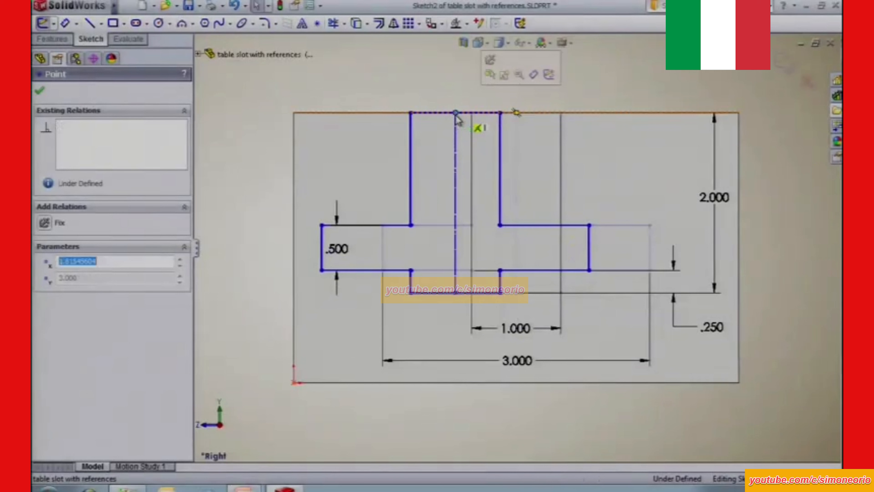
Dimension the slot profile's centerline 2.5 in from the block's vertical edge at the origin and exit the sketch.
{"action": "left_click", "coordinate": [426, 86]}
{"action": "key", "text": "s"}
{"action": "left_click", "coordinate": [456, 91]}
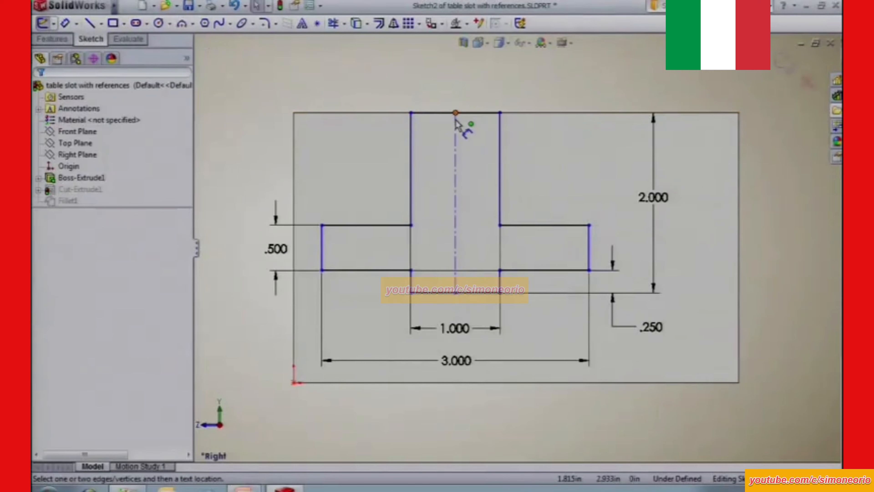
{"action": "left_click", "coordinate": [456, 139]}
{"action": "left_click", "coordinate": [294, 151]}
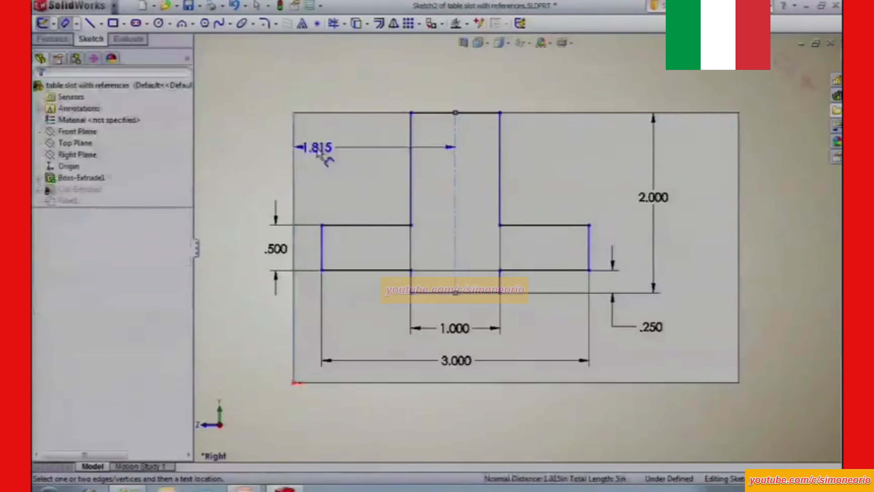
{"action": "middle_click_drag", "start_coordinate": [345, 147], "coordinate": [347, 186], "text": "ctrl"}
{"action": "left_click", "coordinate": [376, 93]}
{"action": "type", "text": "2.5"}
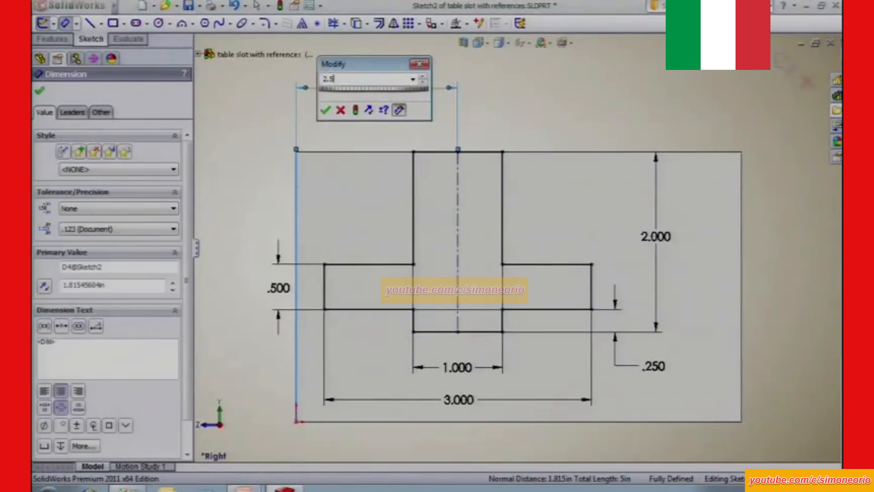
{"action": "key", "text": "Return"}
{"action": "key", "text": "Escape"}
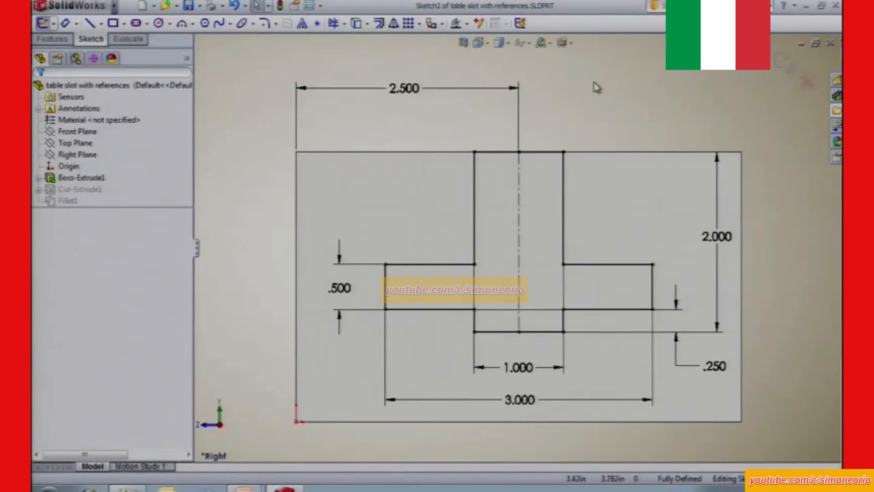
{"action": "left_click", "coordinate": [783, 64]}
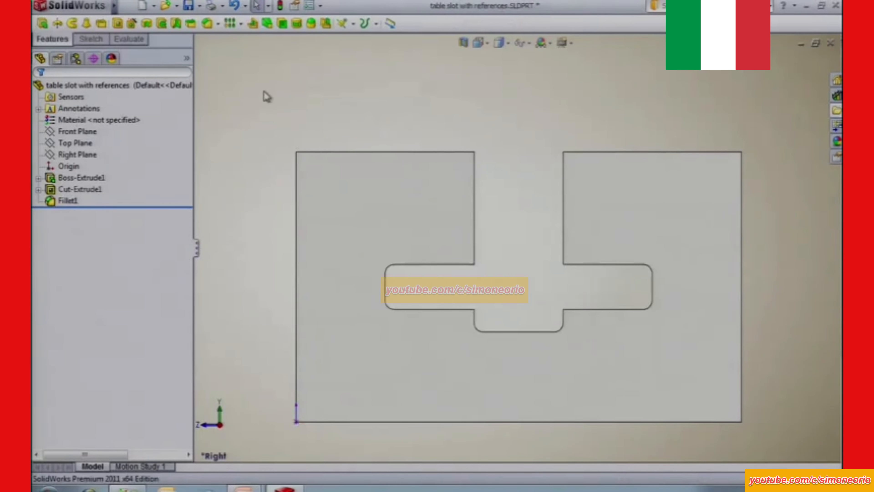
{"action": "key", "text": "ctrl+7"}
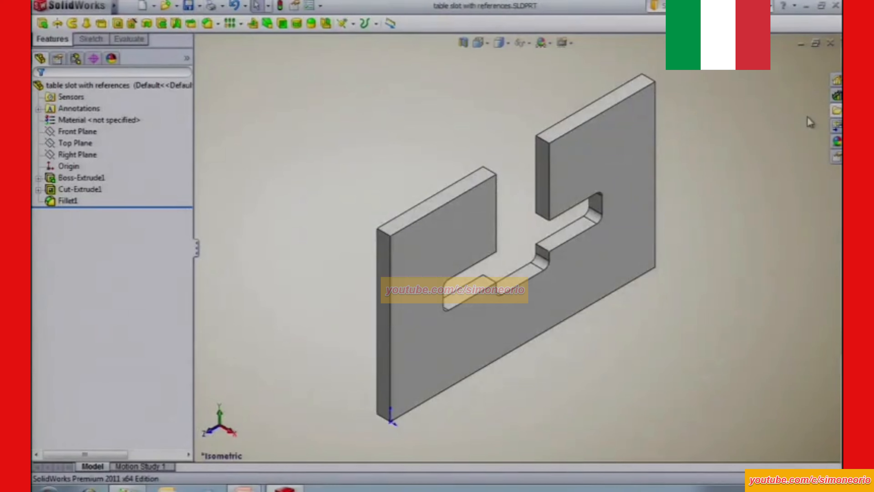
Add the slot cut and its fillet to the library folder as table slot with references, with the description "drag and drop".
{"action": "left_click", "coordinate": [837, 95]}
{"action": "left_click", "coordinate": [837, 39]}
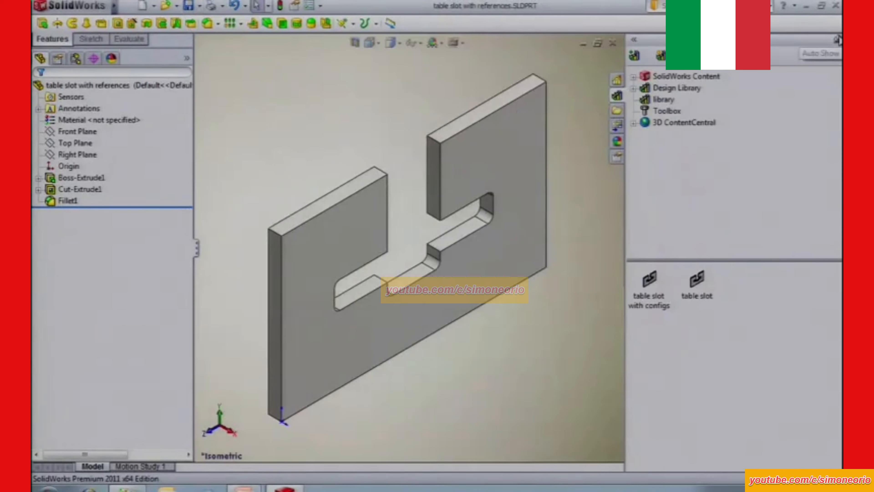
{"action": "left_click", "coordinate": [80, 189]}
{"action": "left_click", "coordinate": [71, 200], "text": "ctrl"}
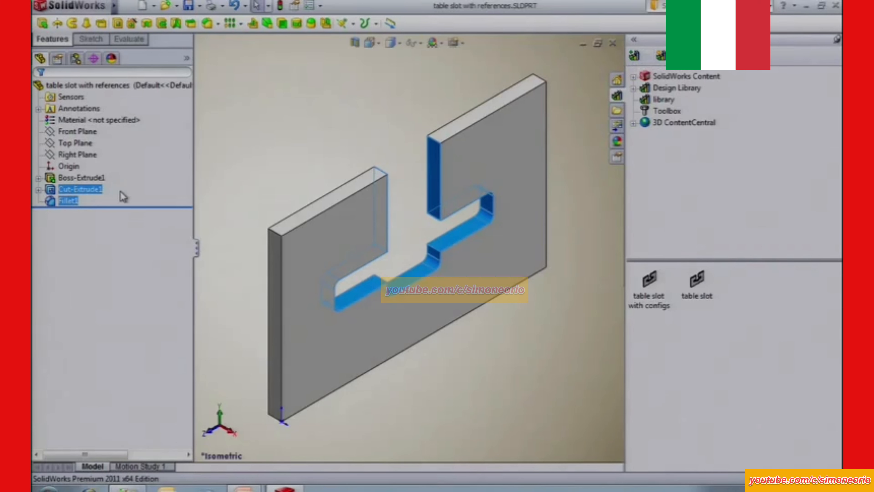
{"action": "left_click_drag", "start_coordinate": [82, 190], "coordinate": [747, 344]}
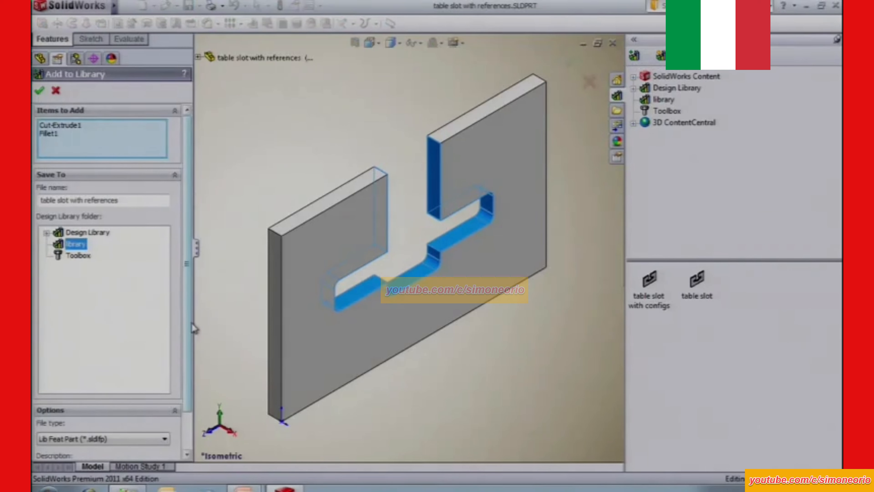
{"action": "left_click_drag", "start_coordinate": [189, 325], "coordinate": [186, 402]}
{"action": "left_click", "coordinate": [124, 423]}
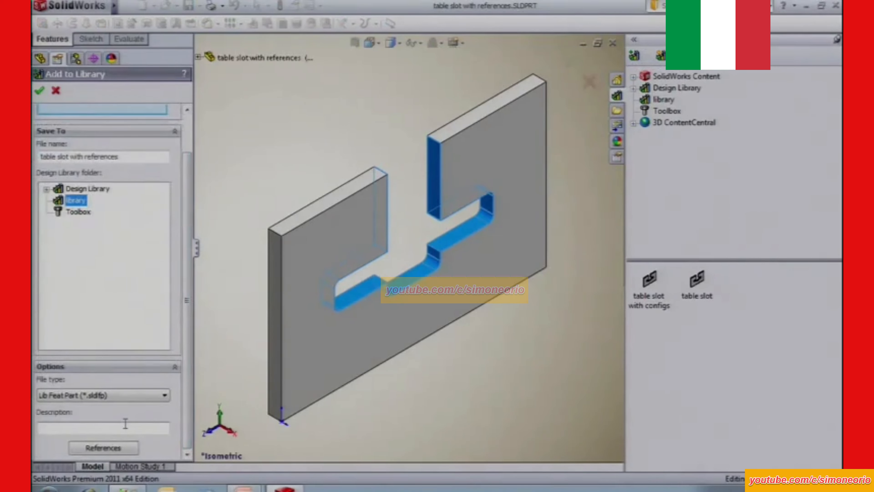
{"action": "type", "text": "drag and drop"}
{"action": "left_click", "coordinate": [39, 90]}
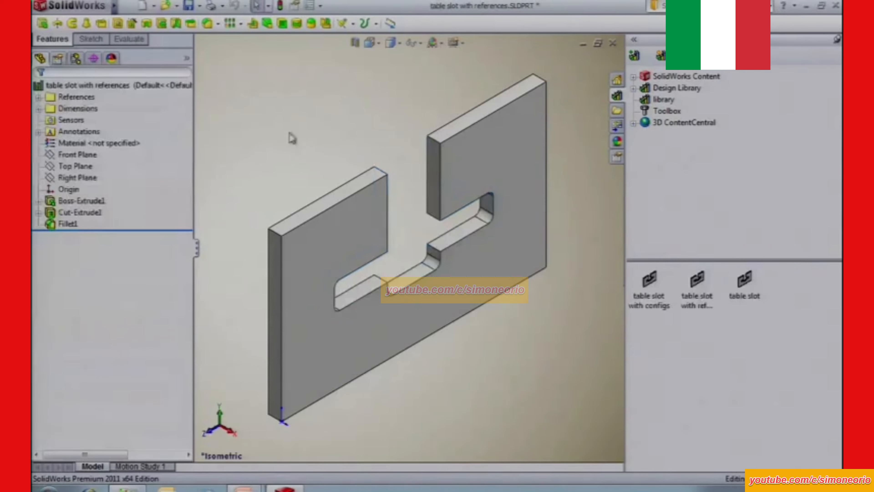
Close the slot part without saving it and open table.SLDPRT from the files folder.
{"action": "key", "text": "ctrl+w"}
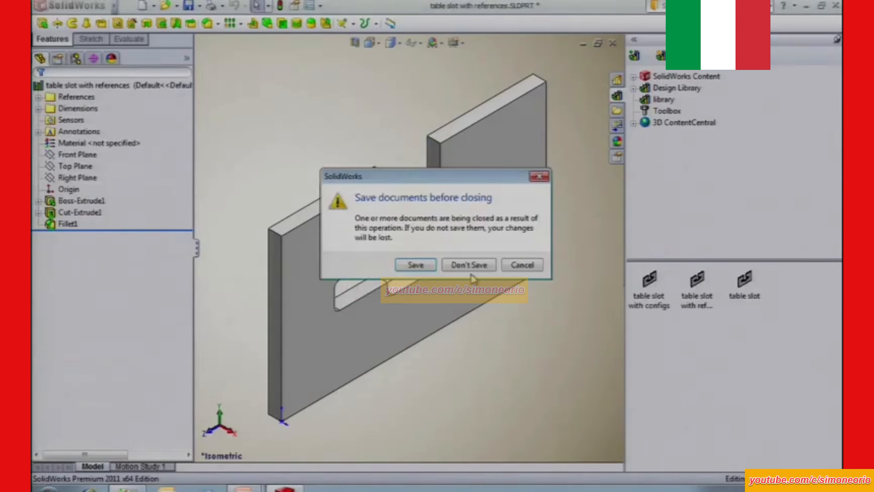
{"action": "left_click", "coordinate": [468, 262]}
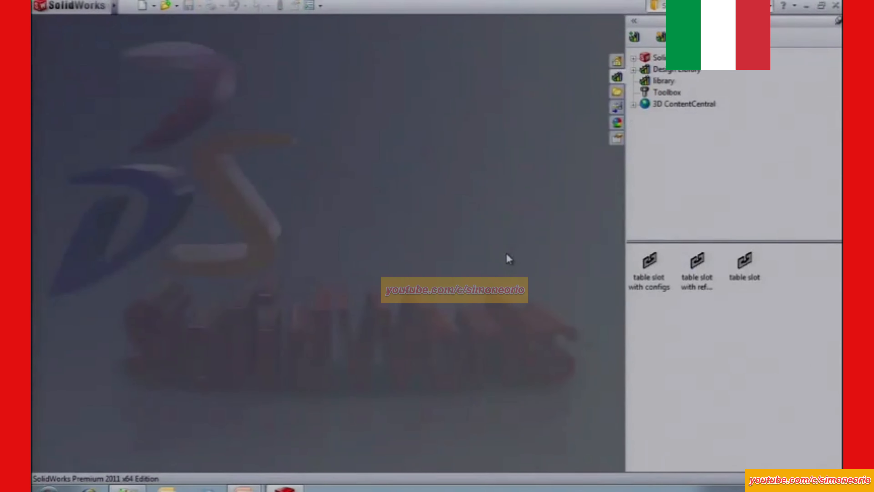
{"action": "left_click", "coordinate": [617, 92]}
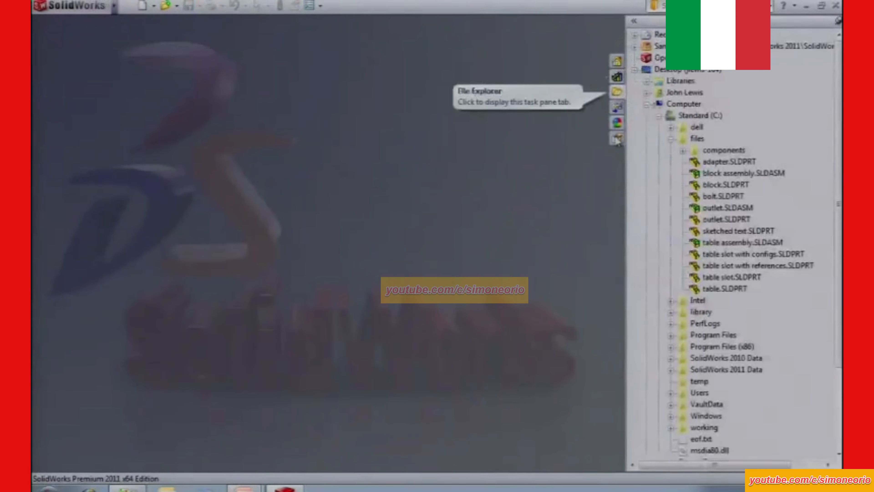
{"action": "left_click_drag", "start_coordinate": [722, 289], "coordinate": [466, 275]}
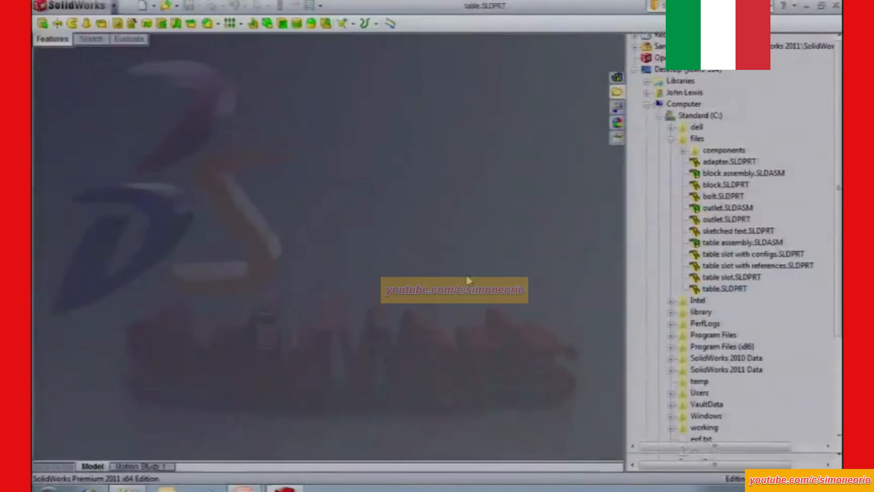
Insert the table slot with references library feature on the table's side face, using its top edge and vertical corner edge as references.
{"action": "key", "text": "space"}
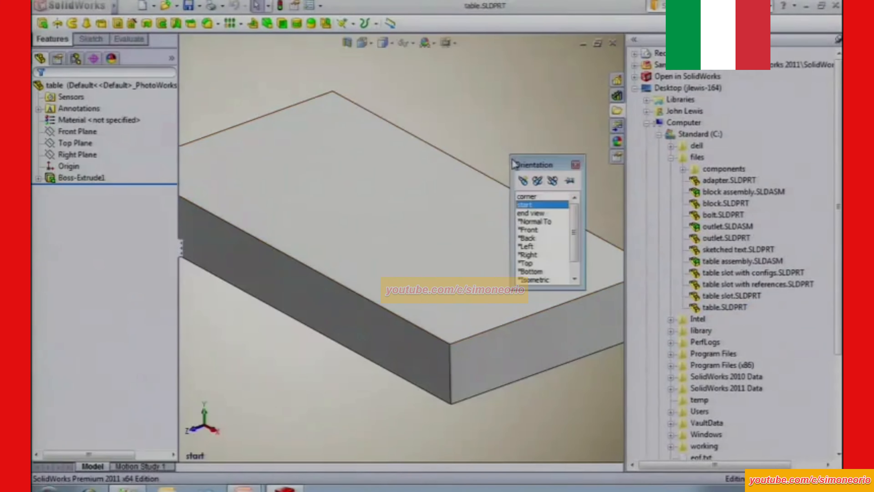
{"action": "left_click", "coordinate": [527, 196]}
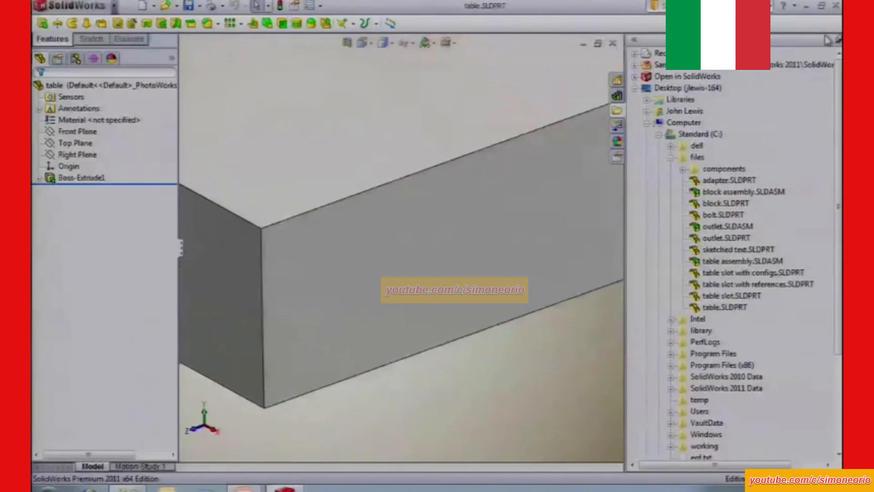
{"action": "left_click", "coordinate": [618, 111]}
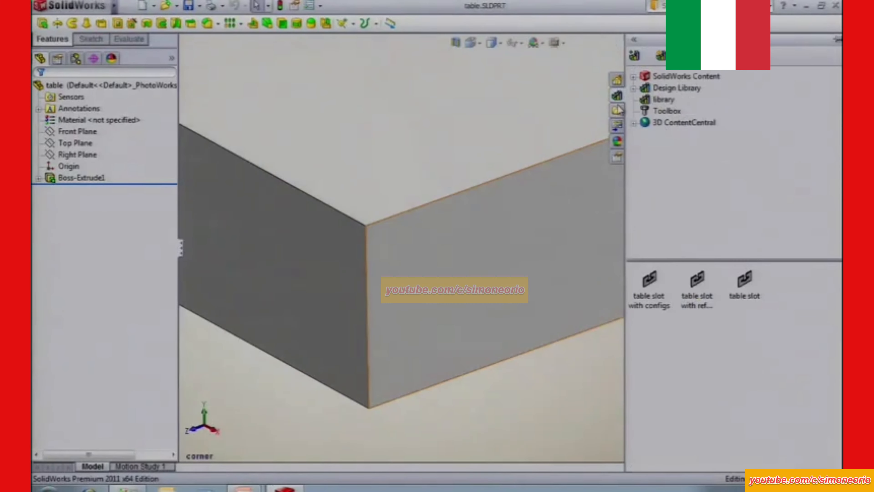
{"action": "left_click_drag", "start_coordinate": [697, 280], "coordinate": [493, 253]}
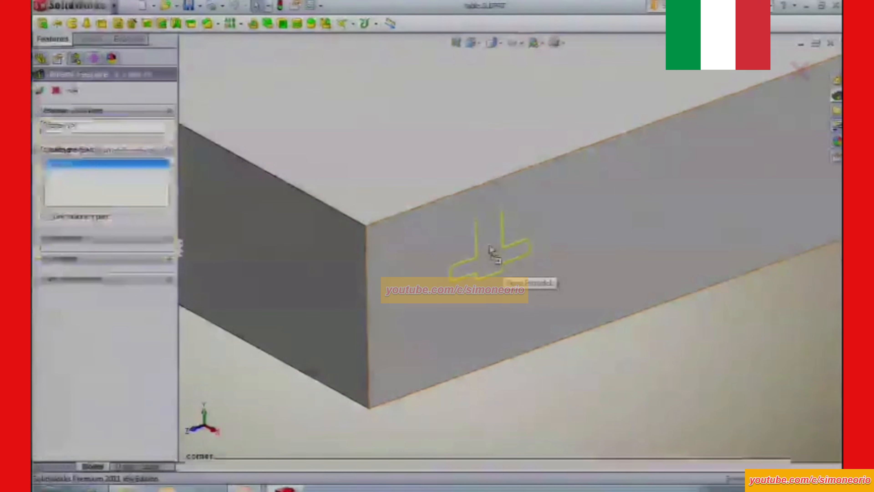
{"action": "left_click", "coordinate": [168, 238]}
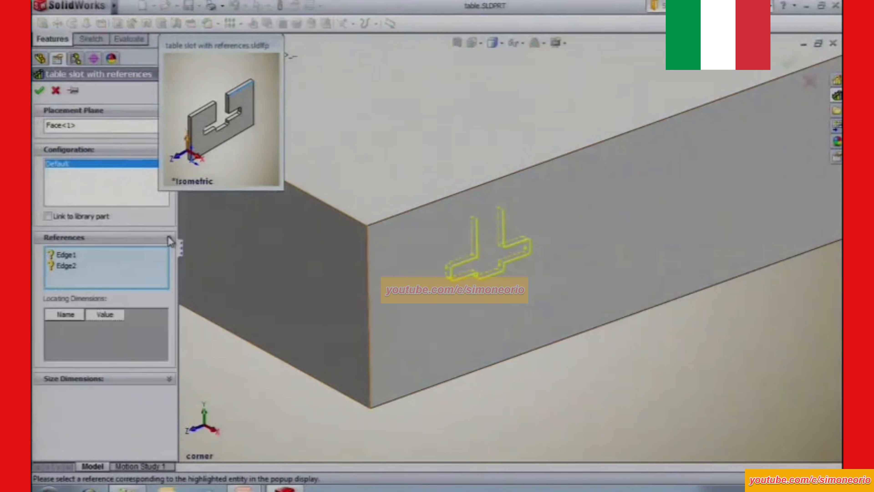
{"action": "left_click", "coordinate": [56, 256]}
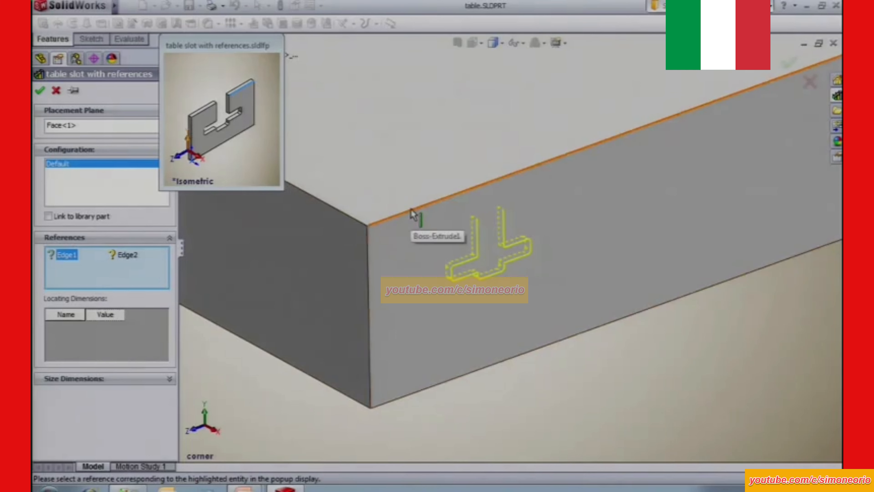
{"action": "left_click", "coordinate": [413, 216]}
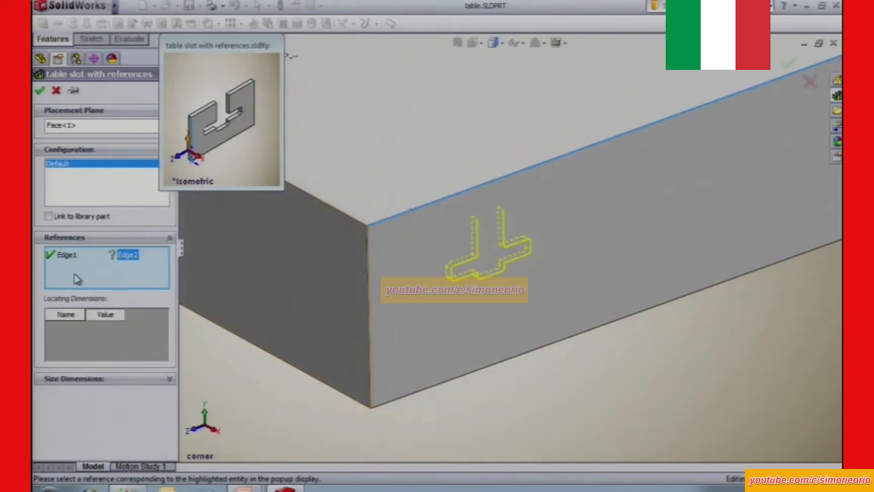
{"action": "left_click", "coordinate": [368, 251]}
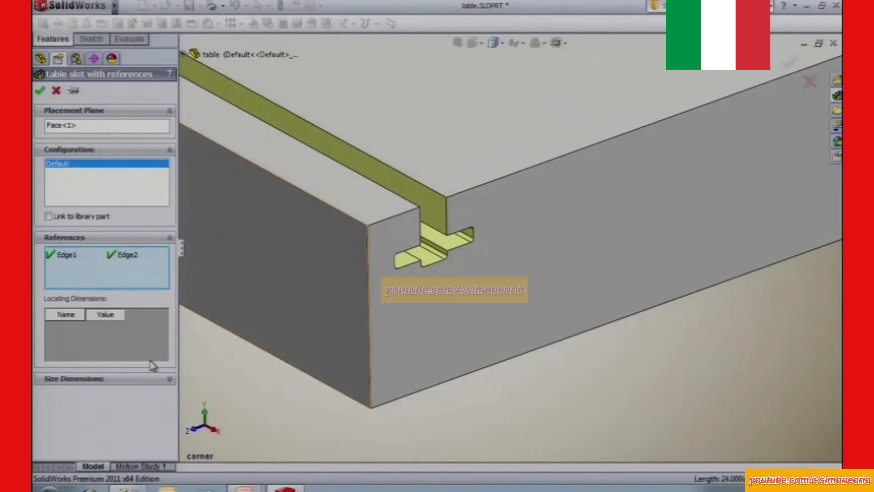
{"action": "left_click", "coordinate": [168, 379]}
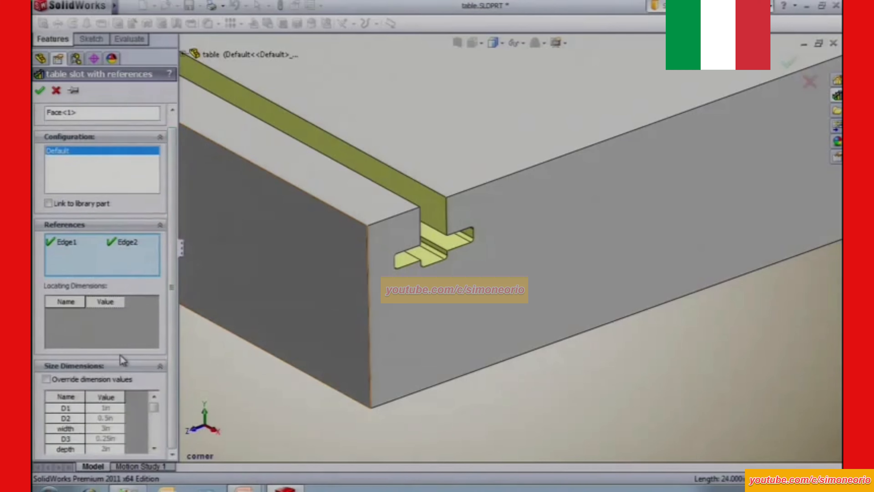
{"action": "left_click", "coordinate": [40, 90]}
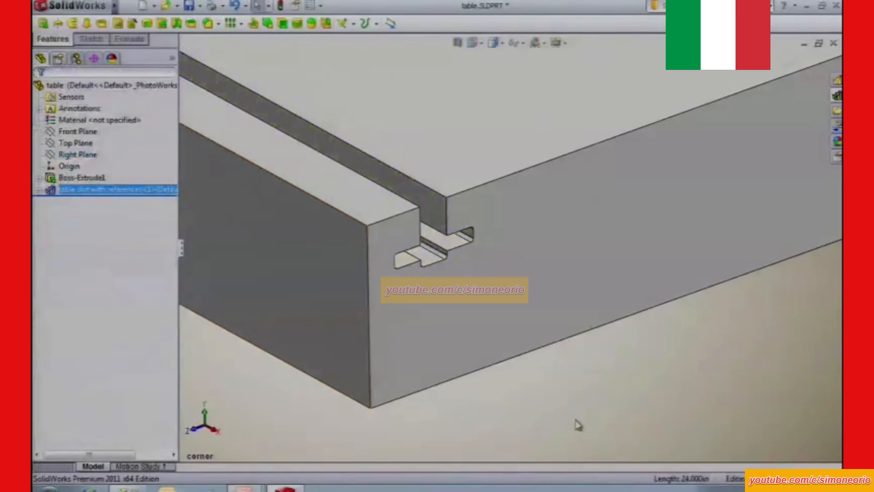
{"action": "left_click", "coordinate": [575, 420]}
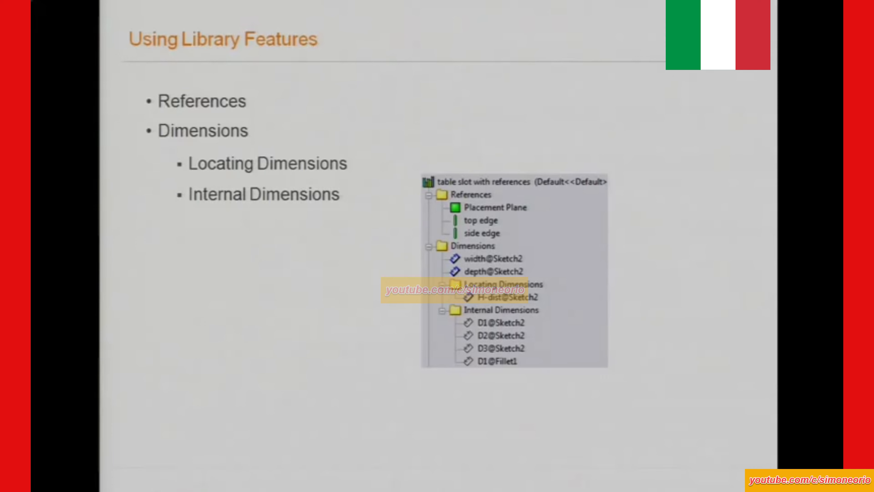
Delete the inserted table slot with references feature from the table, including its dependent items.
{"action": "key", "text": "alt+Tab"}
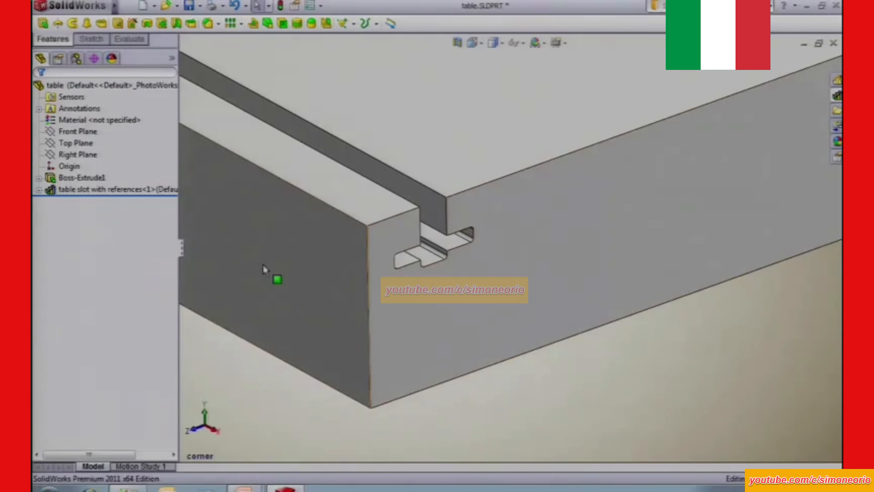
{"action": "left_click", "coordinate": [118, 191]}
{"action": "right_click", "coordinate": [119, 193]}
{"action": "left_click", "coordinate": [148, 288]}
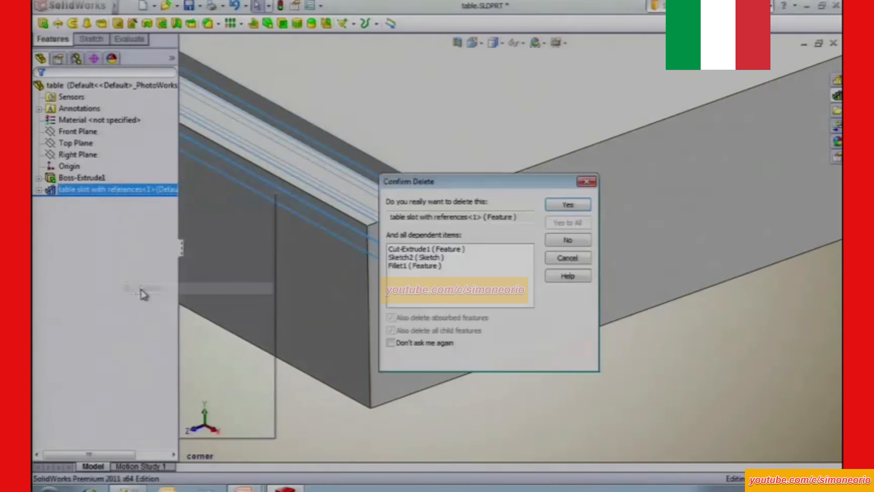
{"action": "left_click", "coordinate": [580, 209]}
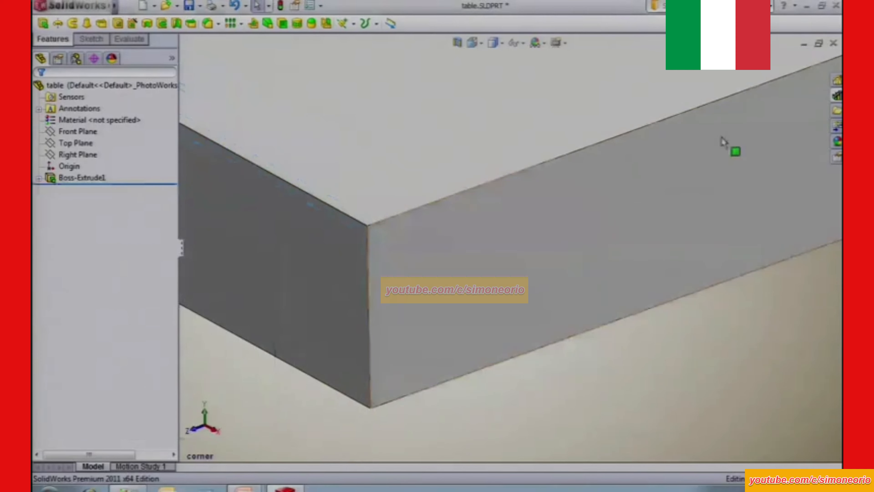
Open the table slot with references library feature part from the design library for editing.
{"action": "left_click", "coordinate": [838, 96]}
{"action": "right_click", "coordinate": [699, 281]}
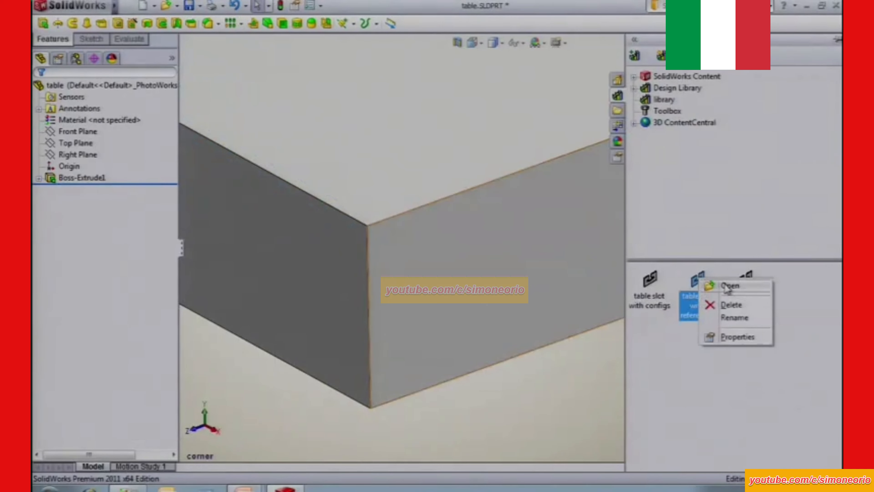
{"action": "left_click", "coordinate": [733, 287]}
{"action": "left_click", "coordinate": [41, 59]}
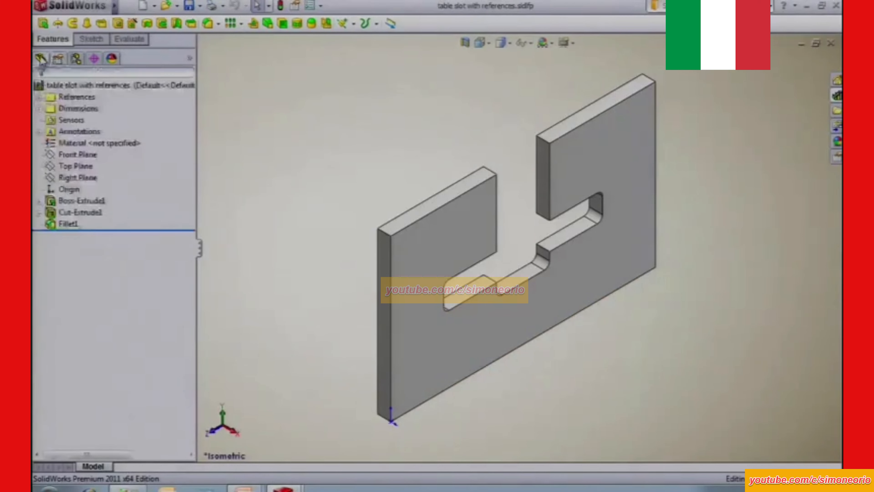
Expand the library feature's references and dimensions, and check which model edges Edge1 and Edge2 refer to.
{"action": "left_click", "coordinate": [48, 85]}
{"action": "left_click", "coordinate": [39, 98]}
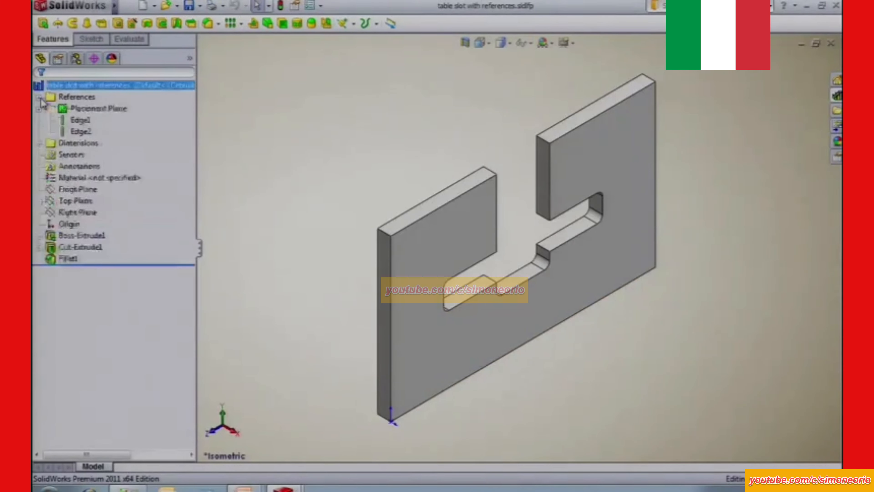
{"action": "left_click", "coordinate": [39, 144]}
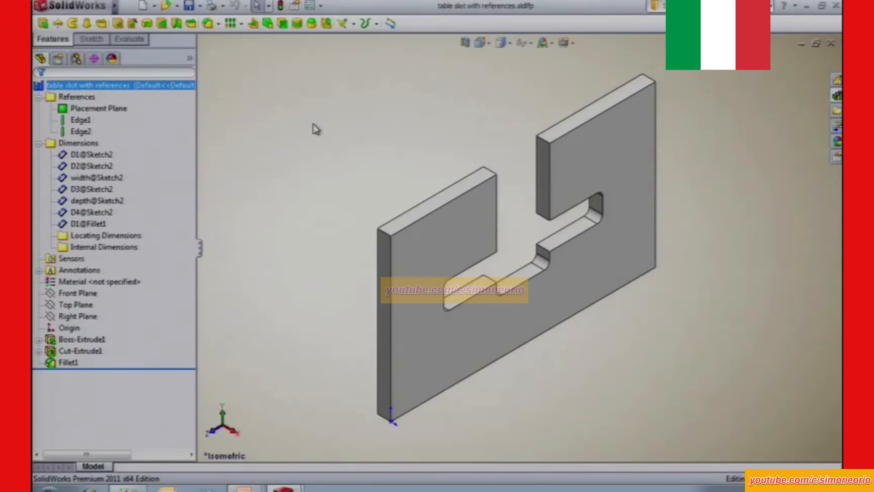
{"action": "left_click", "coordinate": [76, 122]}
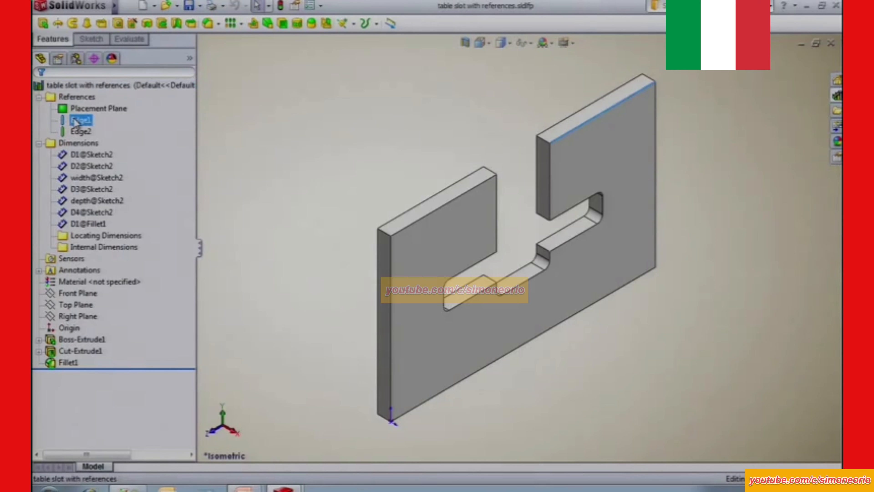
{"action": "left_click", "coordinate": [79, 132]}
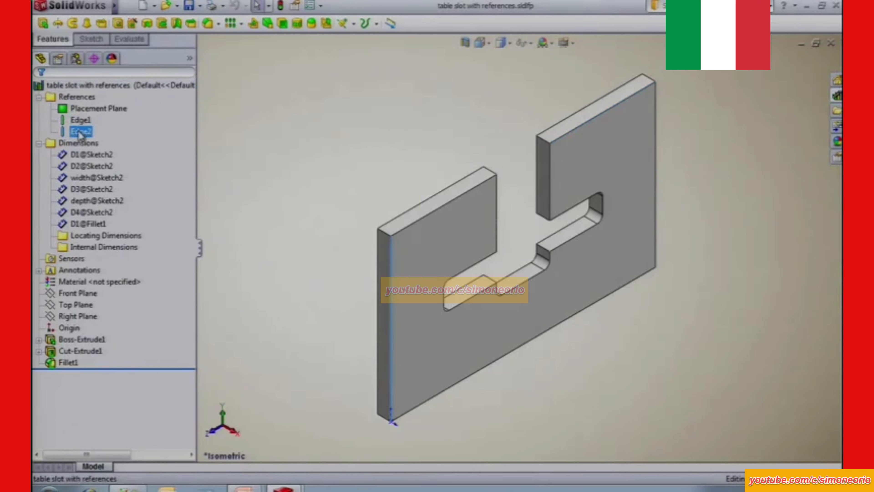
Rename the D4@Sketch2 dimension, which locates the slot from the vertical edge, as H-dist.
{"action": "left_click", "coordinate": [79, 133]}
{"action": "left_click", "coordinate": [86, 213]}
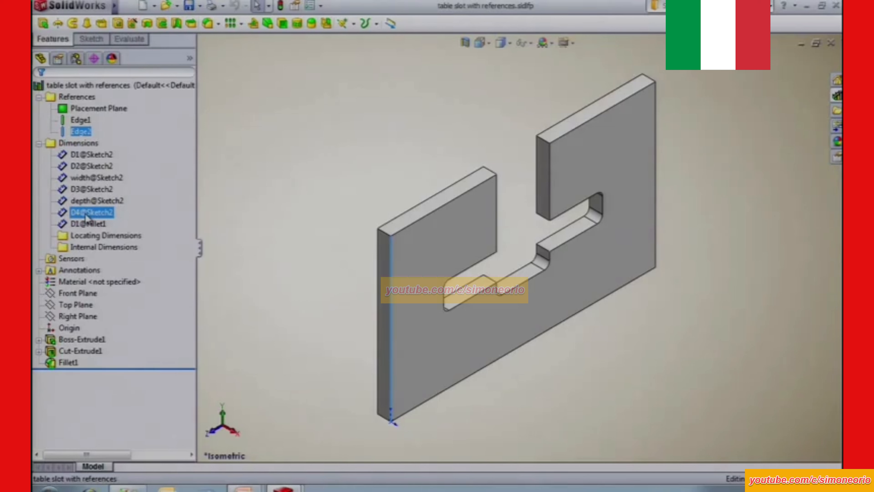
{"action": "left_click", "coordinate": [85, 214]}
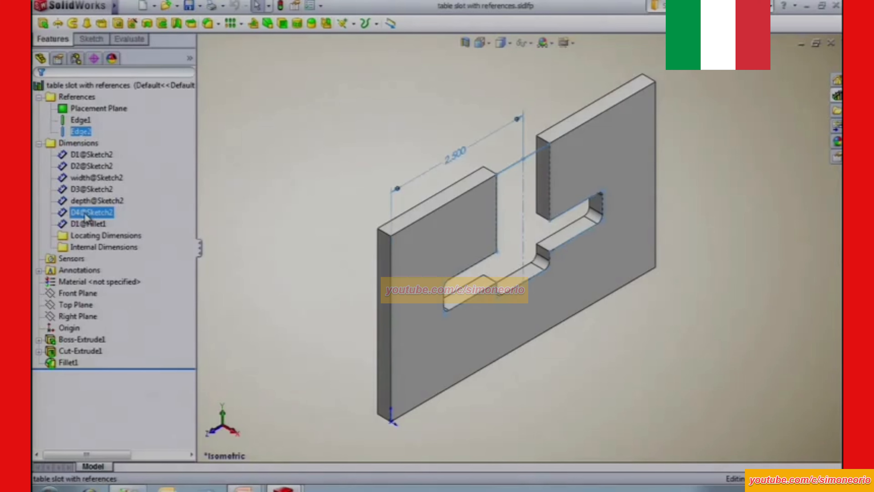
{"action": "left_click", "coordinate": [86, 214]}
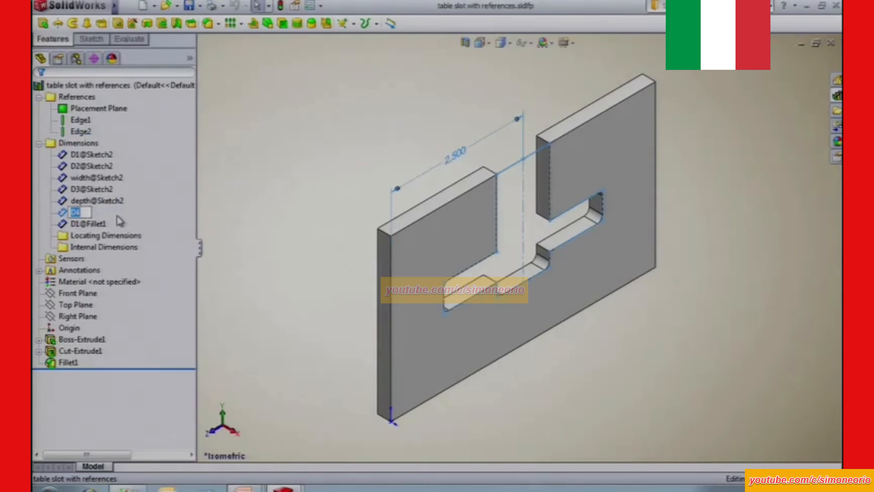
{"action": "type", "text": "H-dist"}
{"action": "key", "text": "Return"}
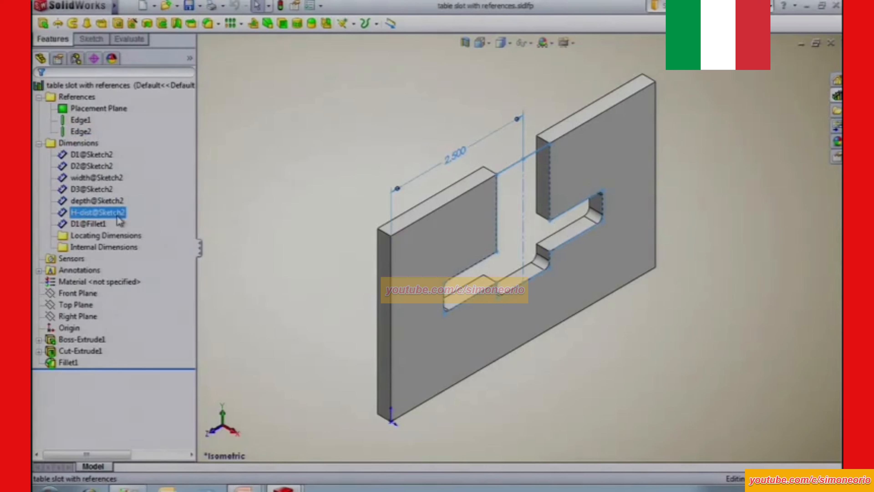
Rename the Edge1 reference as "top edge" and the Edge2 reference as "left side".
{"action": "double_click", "coordinate": [82, 121]}
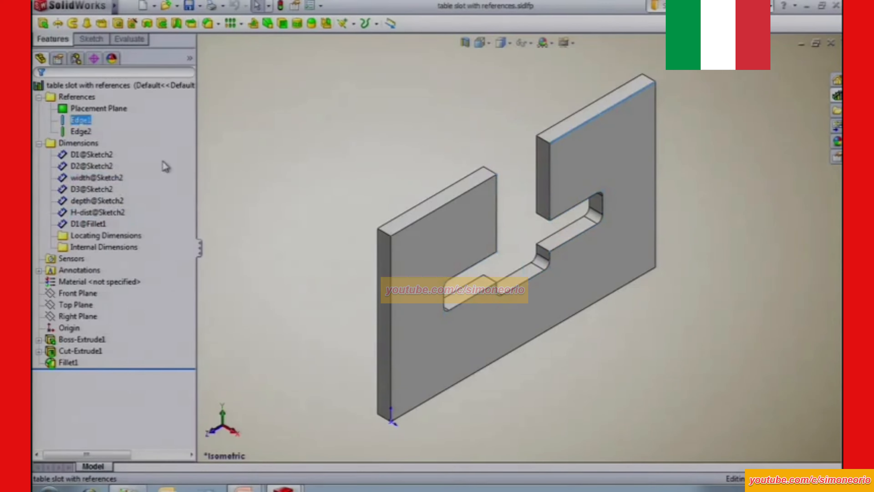
{"action": "type", "text": "top edge"}
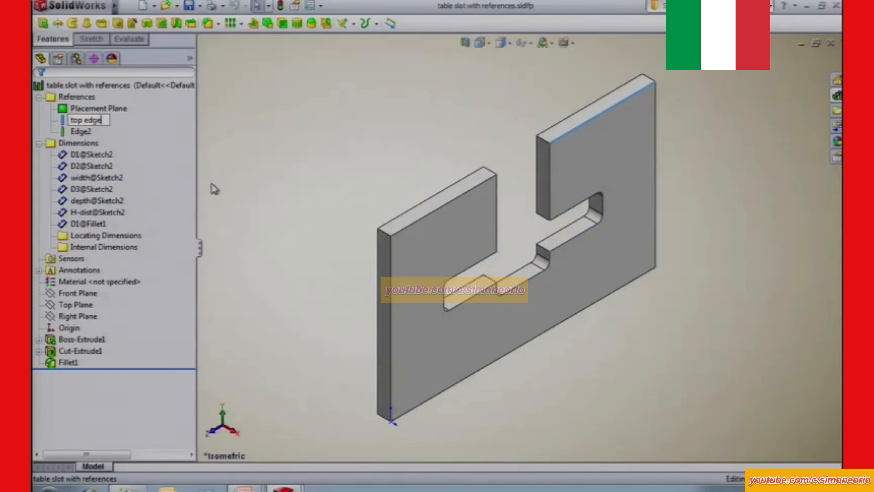
{"action": "key", "text": "Return"}
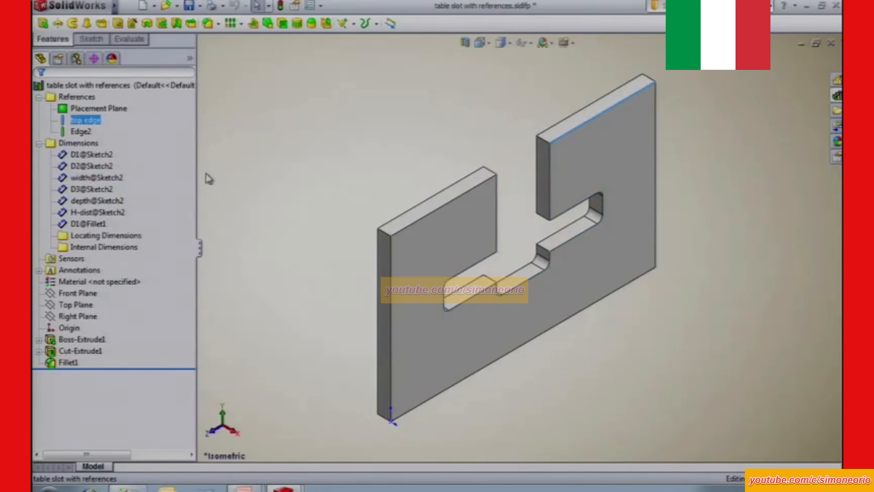
{"action": "left_click", "coordinate": [84, 132], "text": "ctrl"}
{"action": "left_click", "coordinate": [85, 133]}
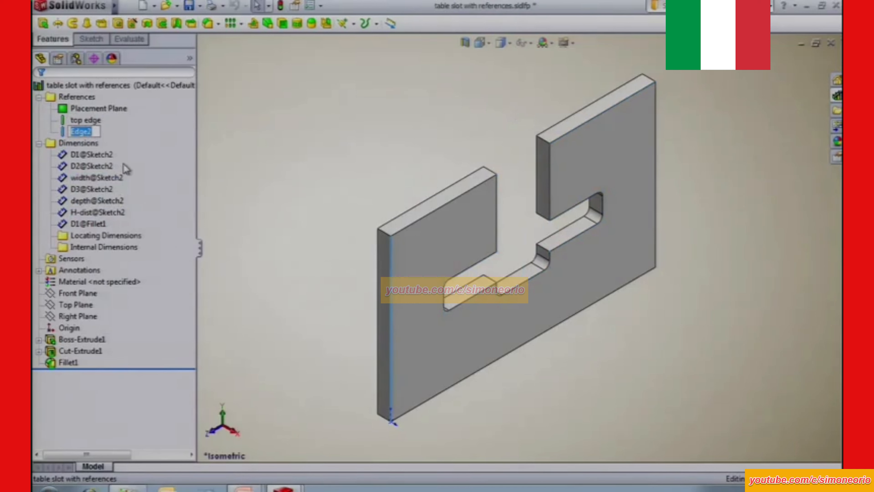
{"action": "type", "text": "left side"}
{"action": "key", "text": "Return"}
Move the H-dist dimension into the Locating Dimensions folder and expand that folder.
{"action": "left_click", "coordinate": [136, 238]}
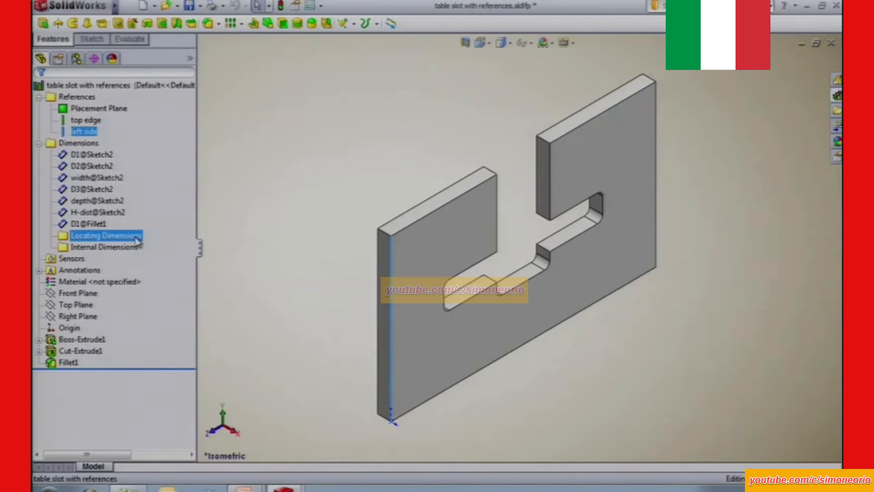
{"action": "left_click", "coordinate": [119, 212]}
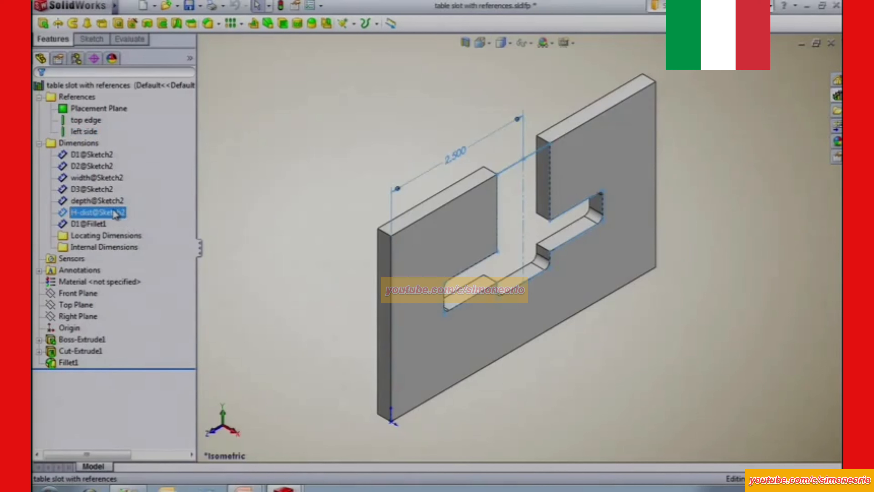
{"action": "left_click", "coordinate": [125, 236], "text": "ctrl"}
{"action": "left_click_drag", "start_coordinate": [125, 235], "coordinate": [125, 235]}
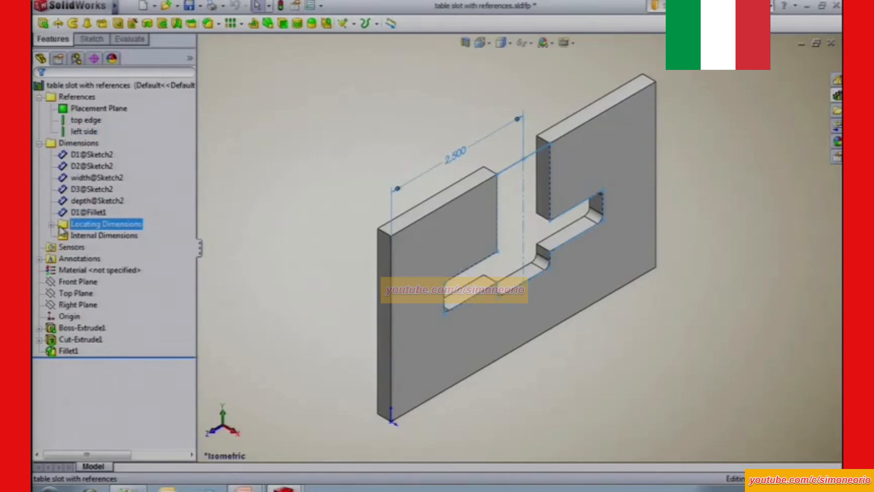
{"action": "left_click", "coordinate": [50, 224]}
Move the D1, D2 and D3 dimensions of Sketch2 and D1 of Fillet1 into the Internal Dimensions folder, leaving out width and depth.
{"action": "left_click", "coordinate": [83, 247]}
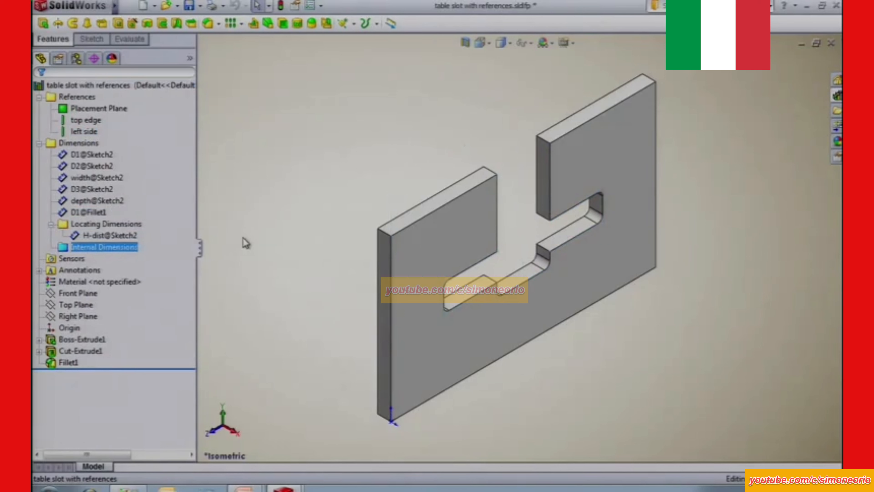
{"action": "left_click", "coordinate": [102, 178]}
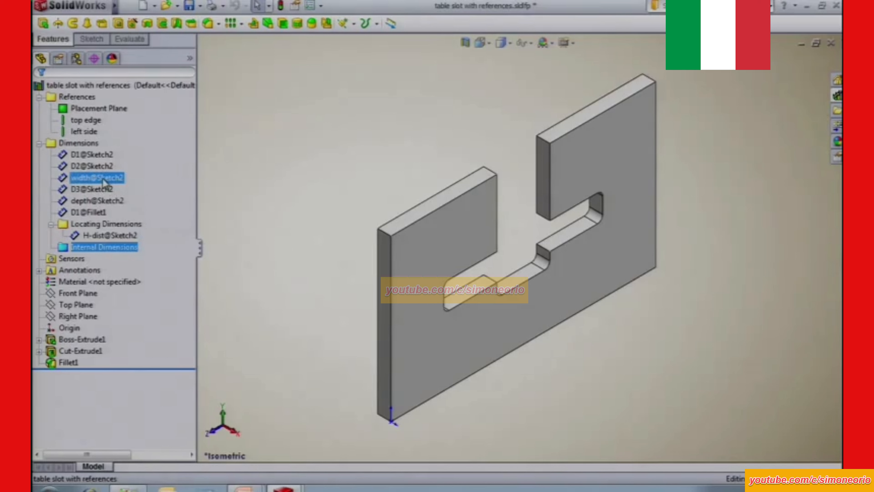
{"action": "left_click", "coordinate": [99, 155]}
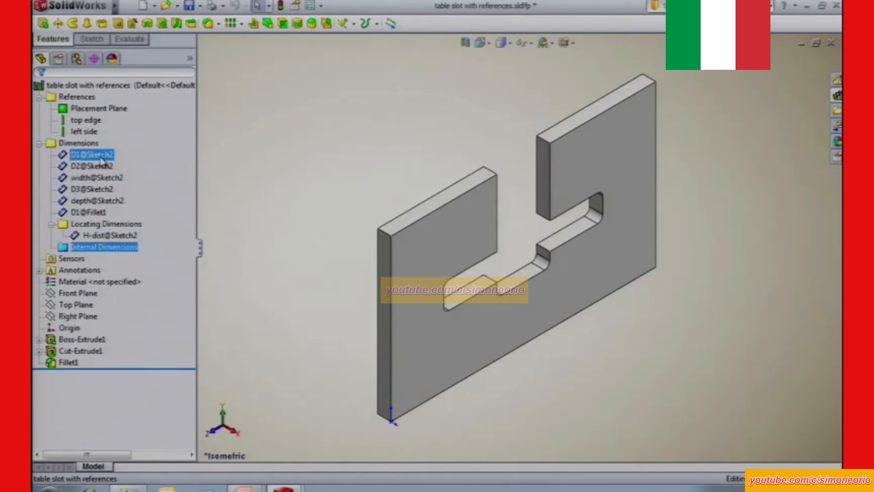
{"action": "mouse_move", "coordinate": [101, 160]}
{"action": "left_mouse_down"}
{"action": "mouse_move", "coordinate": [129, 252]}
{"action": "mouse_move", "coordinate": [101, 161]}
{"action": "mouse_move", "coordinate": [127, 240]}
{"action": "left_mouse_up"}
{"action": "mouse_move", "coordinate": [96, 169]}
{"action": "left_mouse_down"}
{"action": "mouse_move", "coordinate": [108, 225]}
{"action": "mouse_move", "coordinate": [99, 181]}
{"action": "mouse_move", "coordinate": [105, 212]}
{"action": "left_mouse_up"}
{"action": "left_click", "coordinate": [51, 201]}
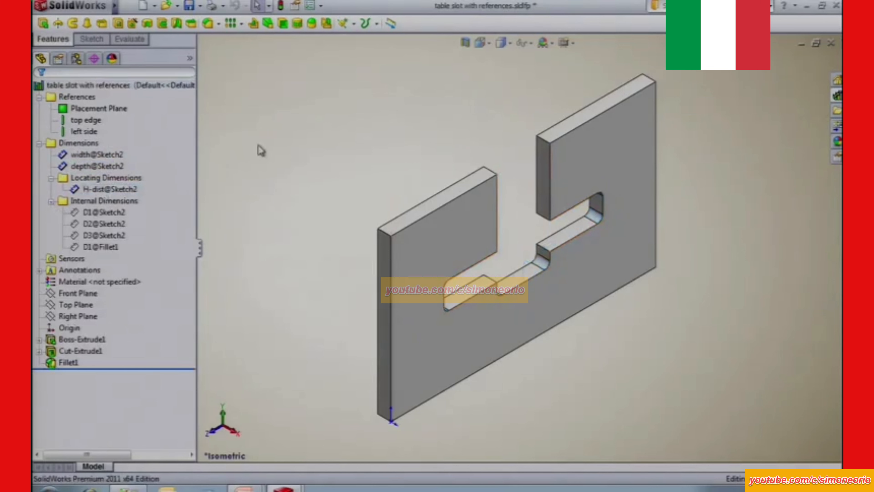
Check the top edge and left side references and the width, depth and H-dist dimensions, and save the library feature part.
{"action": "left_click", "coordinate": [100, 123]}
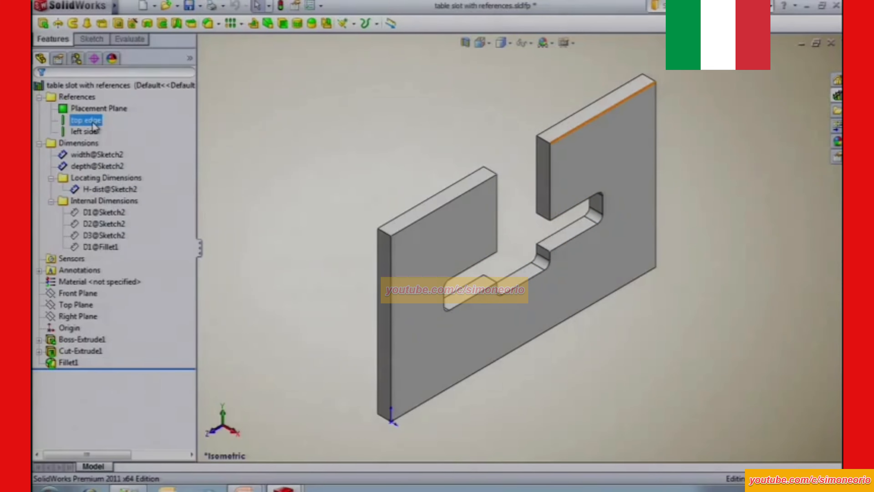
{"action": "left_click", "coordinate": [90, 132]}
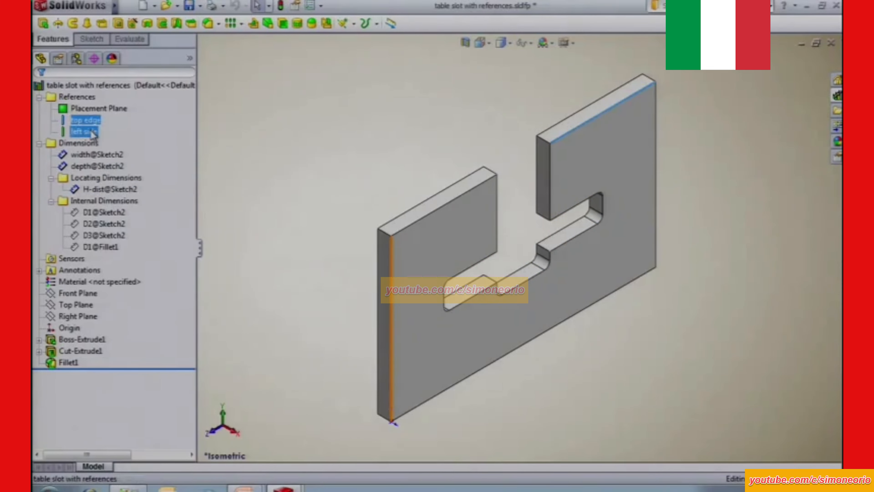
{"action": "left_click", "coordinate": [108, 158], "text": "ctrl"}
{"action": "left_click", "coordinate": [103, 189]}
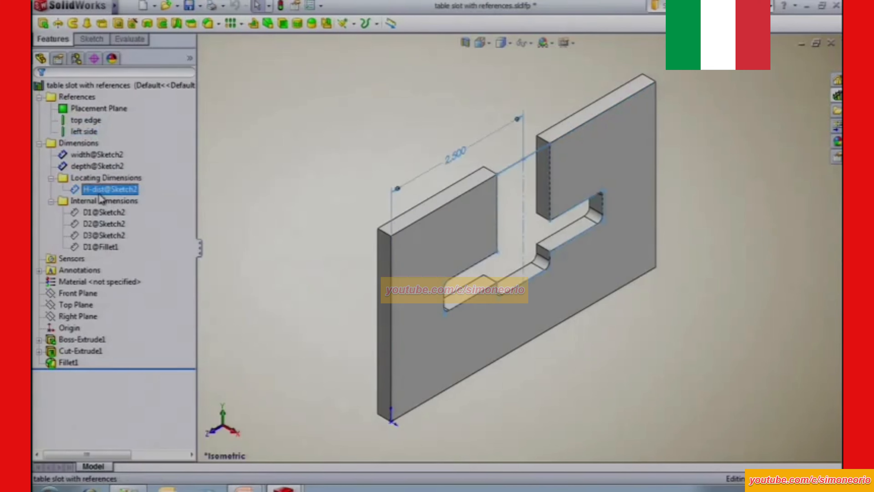
{"action": "left_click", "coordinate": [97, 155]}
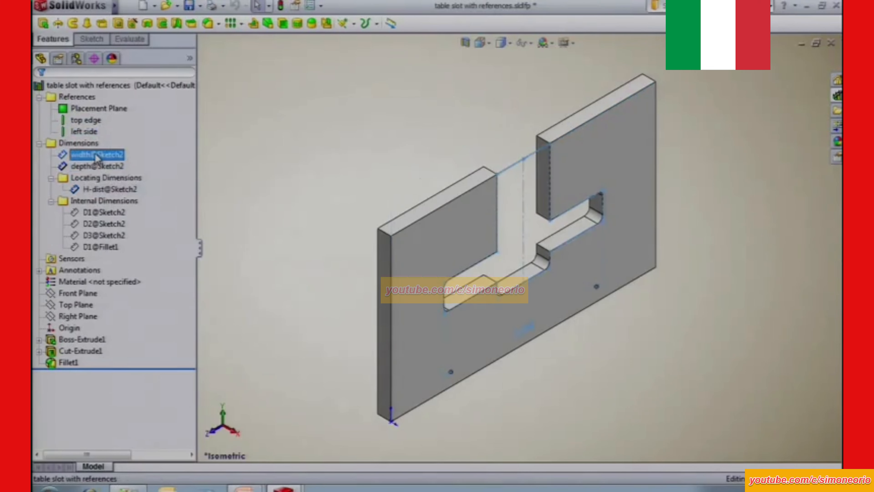
{"action": "left_click", "coordinate": [98, 167]}
{"action": "left_click", "coordinate": [215, 153]}
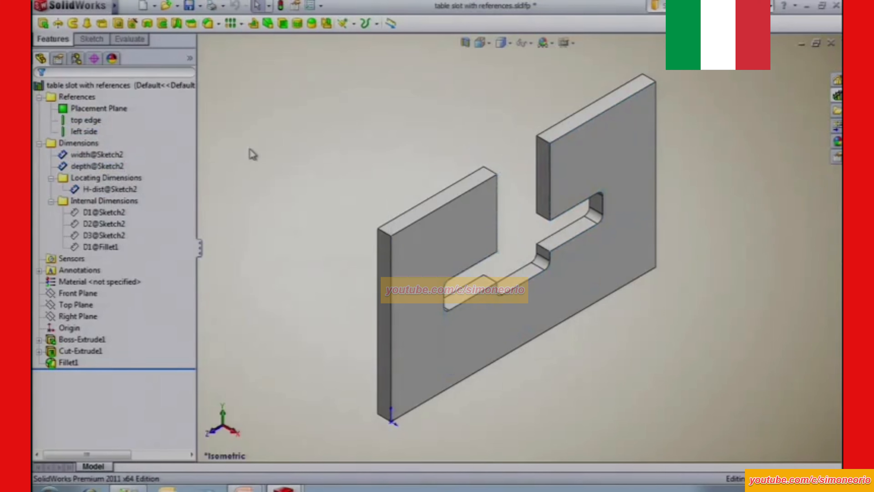
{"action": "left_click", "coordinate": [190, 6]}
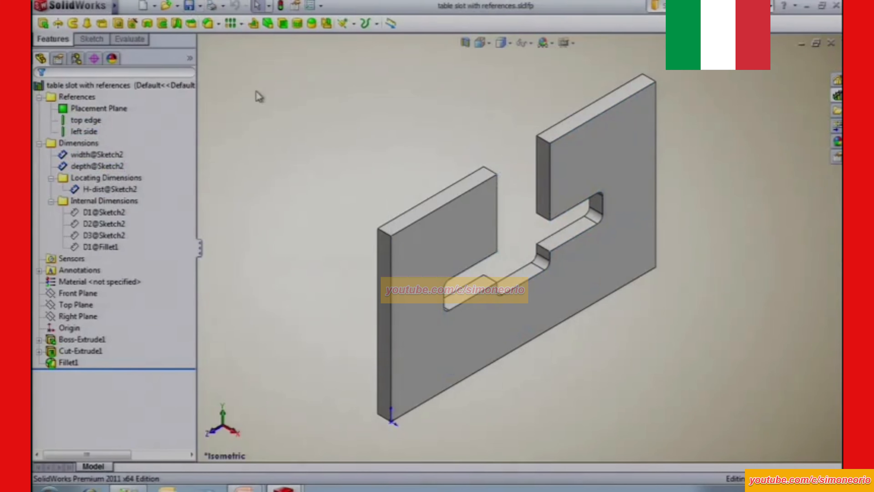
Switch to the table part and insert the table slot with references on its side face, matching top edge and left side.
{"action": "key", "text": "ctrl+Tab"}
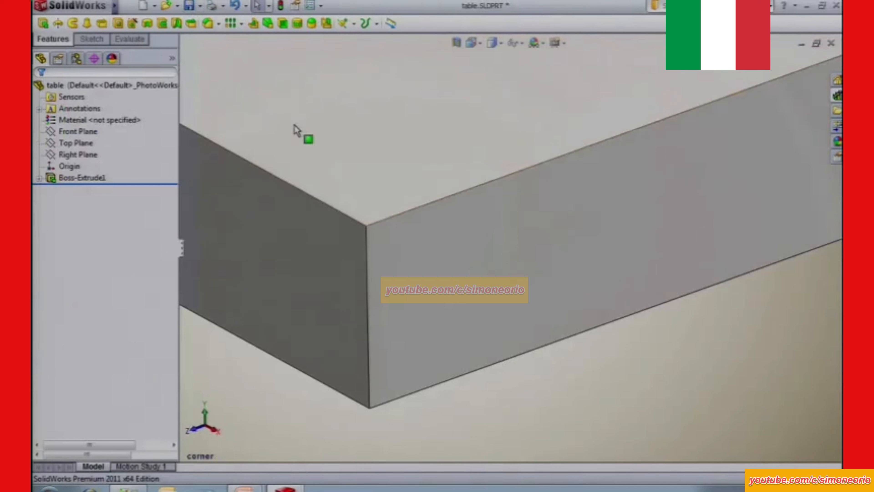
{"action": "left_click", "coordinate": [838, 96]}
{"action": "left_click_drag", "start_coordinate": [709, 296], "coordinate": [496, 254]}
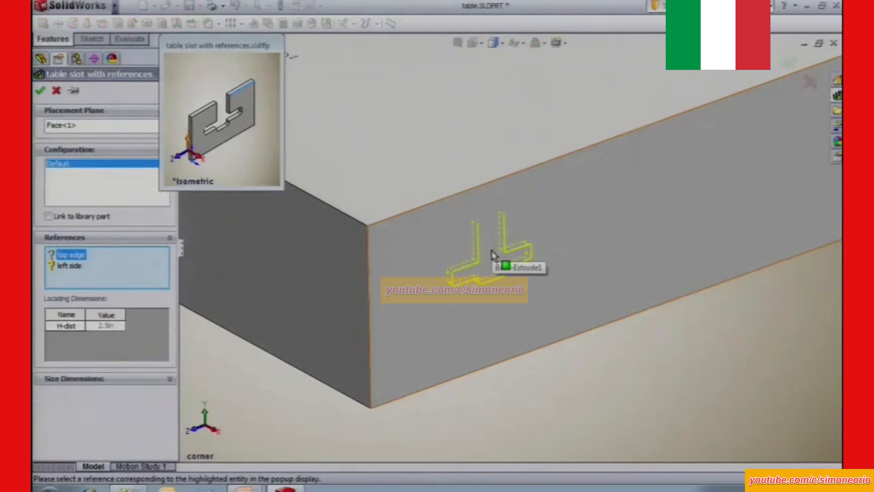
{"action": "left_click", "coordinate": [418, 209]}
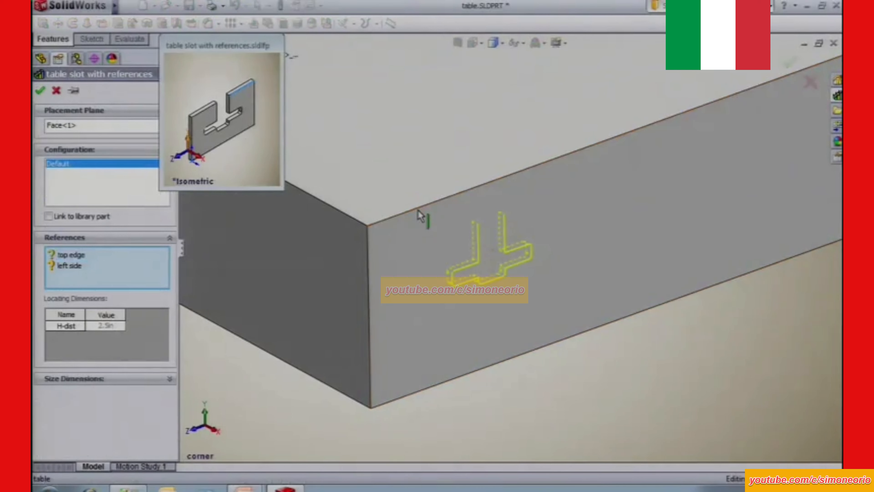
{"action": "left_click", "coordinate": [368, 267]}
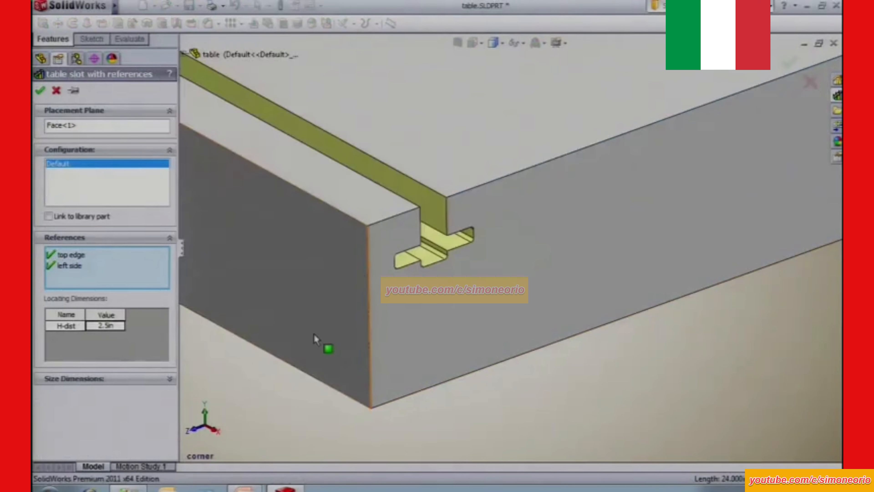
Set the slot's H-dist locating dimension to 3 in.
{"action": "left_click", "coordinate": [100, 327]}
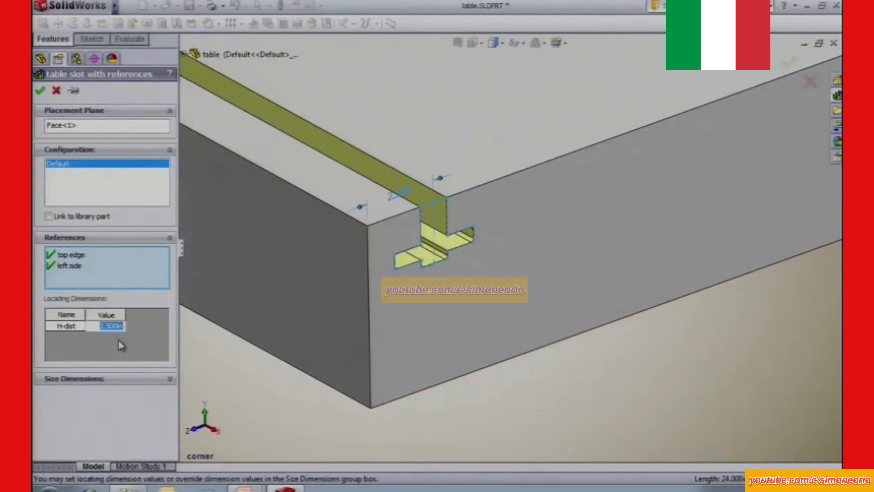
{"action": "type", "text": "3"}
{"action": "key", "text": "Return"}
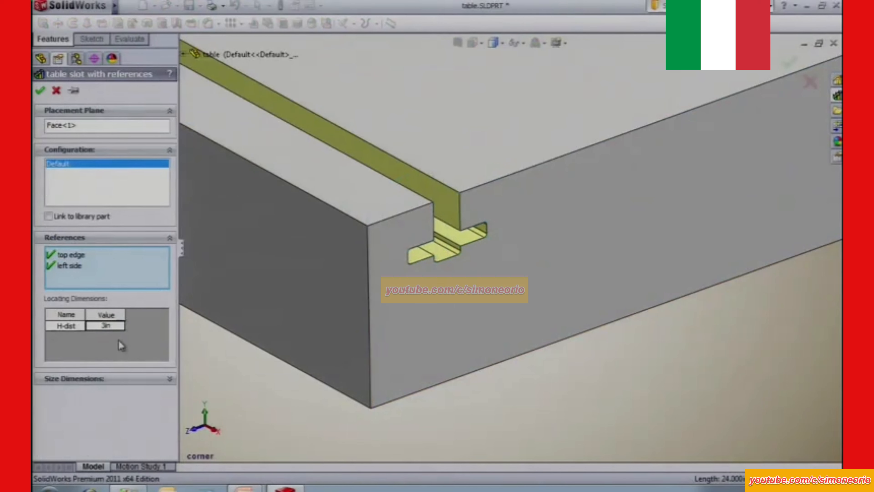
Override the slot's size dimensions, set its depth to 3 in, and complete the insertion.
{"action": "left_click", "coordinate": [169, 379]}
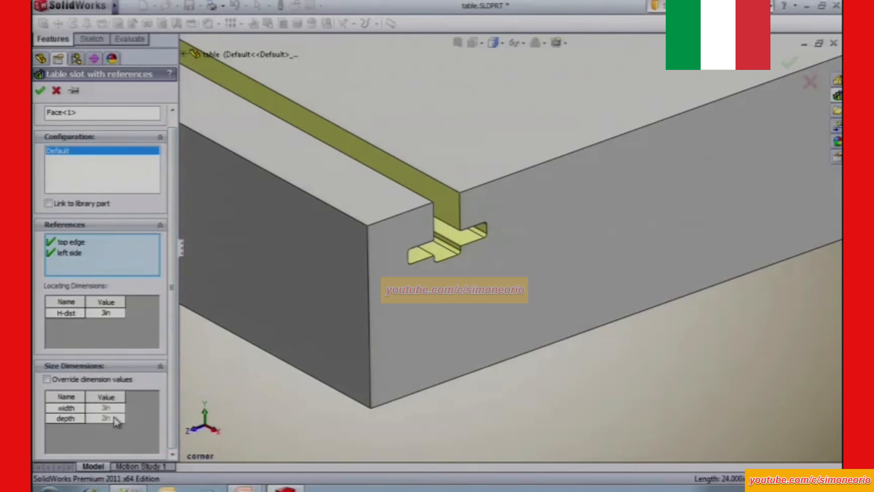
{"action": "left_click", "coordinate": [53, 381]}
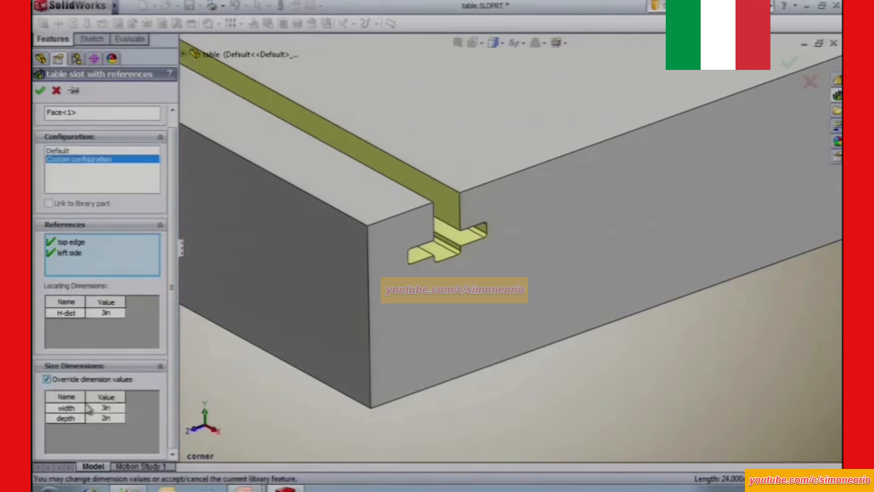
{"action": "left_click", "coordinate": [110, 419]}
{"action": "type", "text": "3"}
{"action": "key", "text": "Return"}
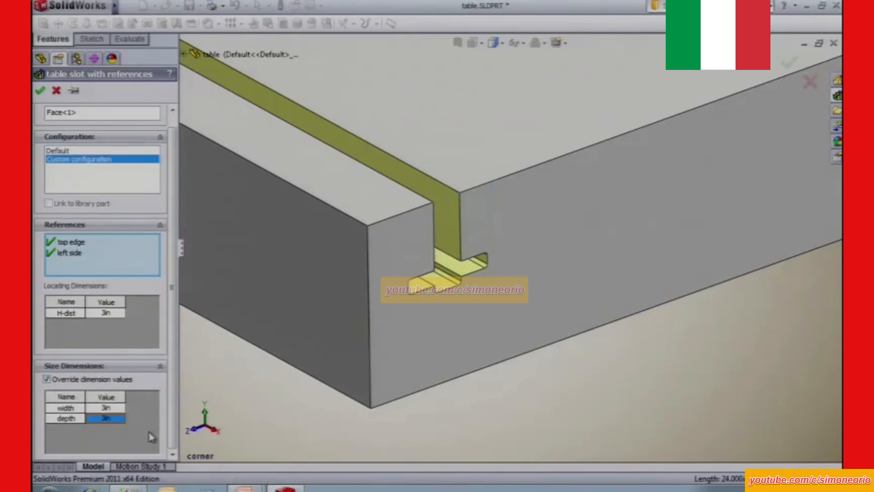
{"action": "left_click", "coordinate": [40, 90]}
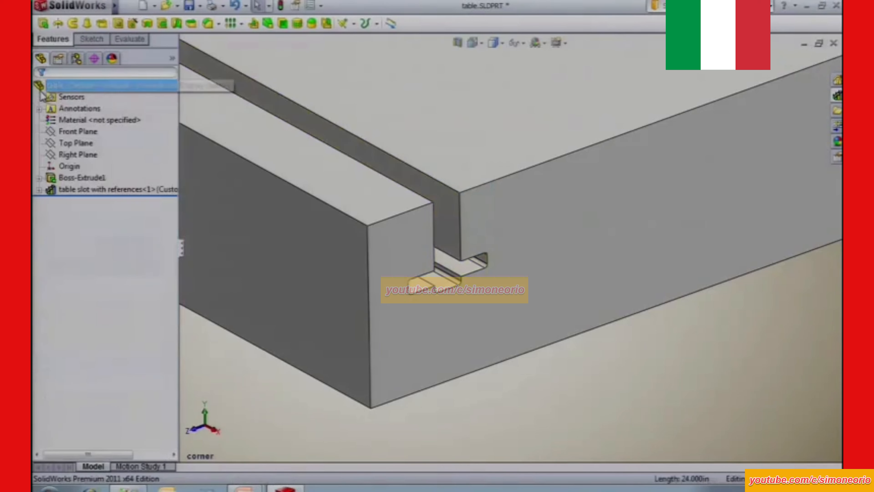
Expand the inserted slot feature, open the sketch of its cut to examine the dimensions, and exit the sketch.
{"action": "left_click", "coordinate": [39, 190]}
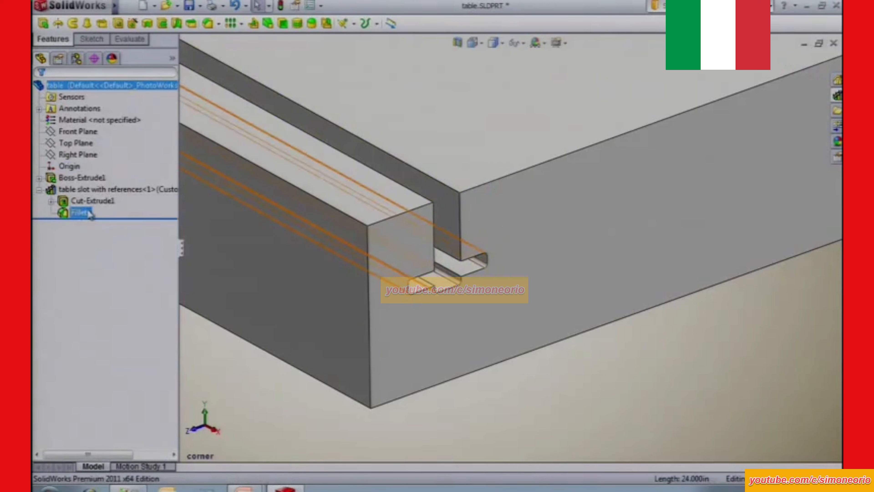
{"action": "left_click", "coordinate": [89, 202]}
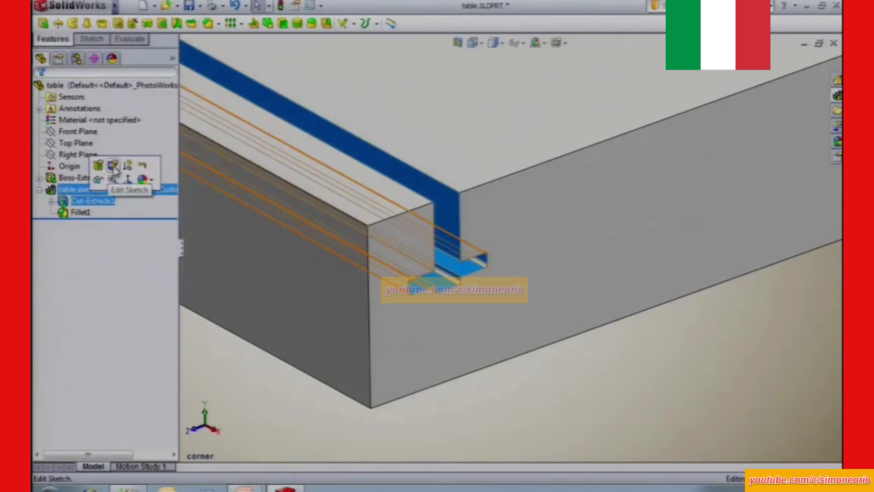
{"action": "left_click", "coordinate": [116, 171]}
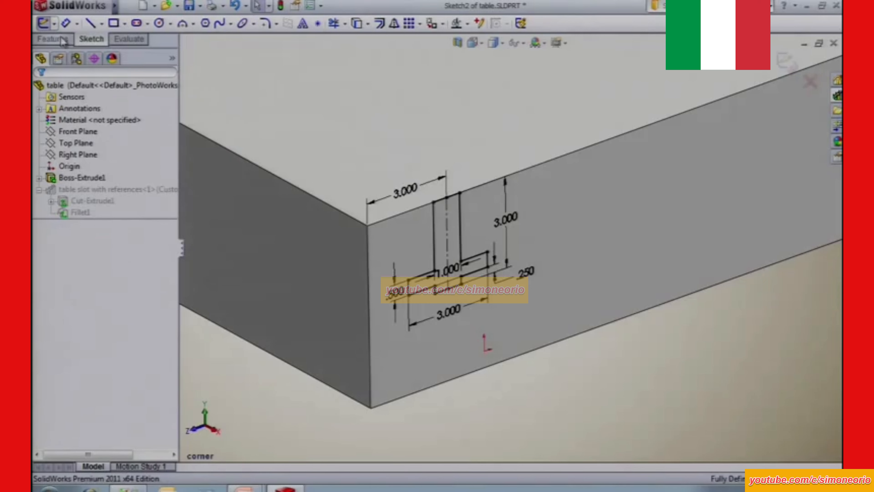
{"action": "left_click", "coordinate": [42, 24]}
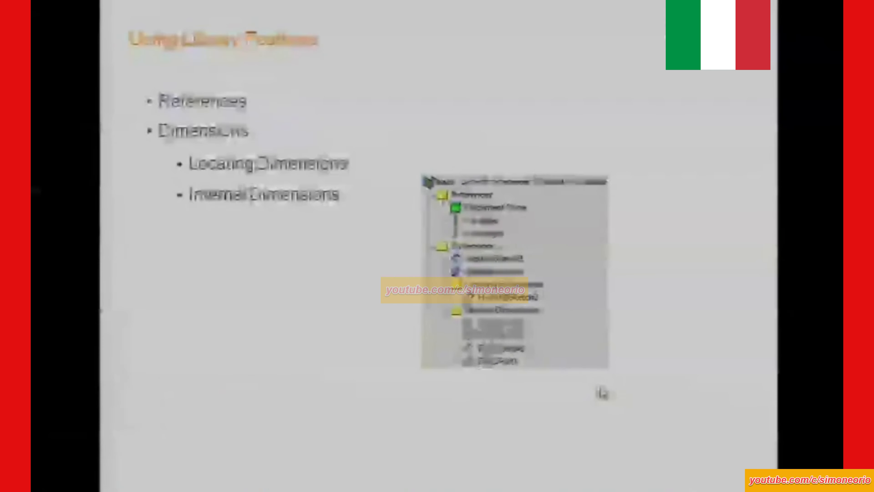
Advance the presentation to the linking slide, switch to SolidWorks, and delete the inserted table slot with references.
{"action": "key", "text": "Right"}
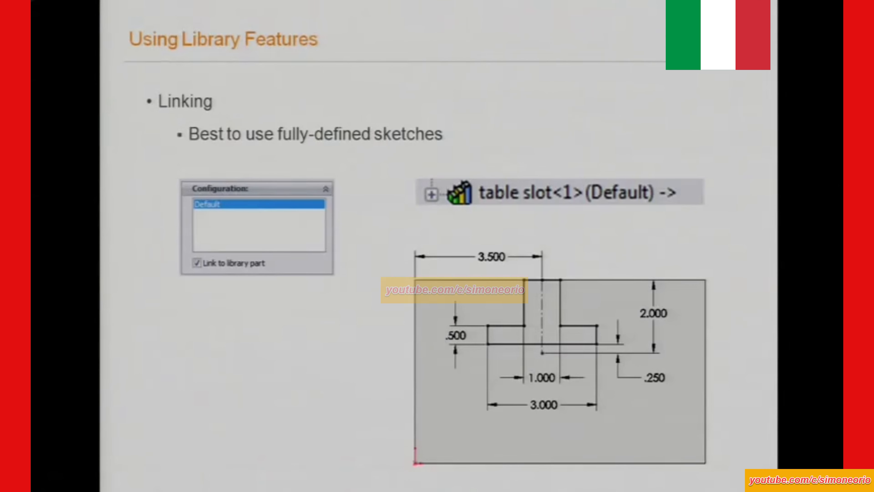
{"action": "key", "text": "alt+Tab"}
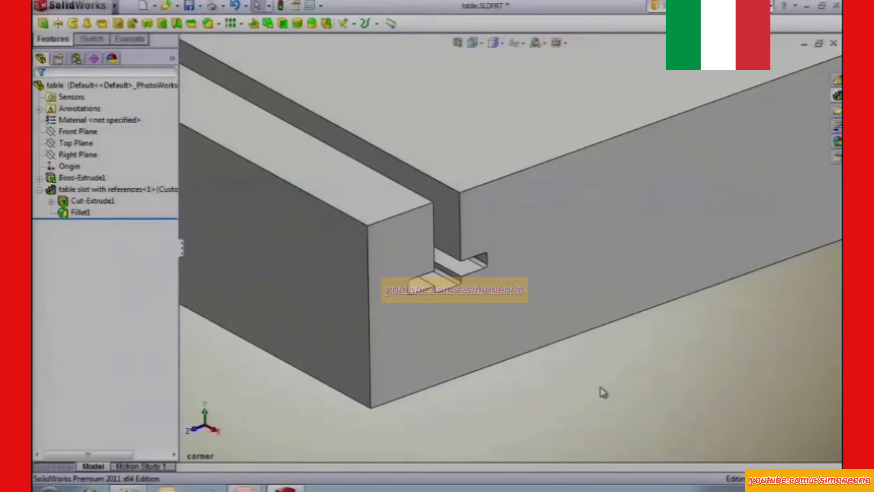
{"action": "right_click", "coordinate": [107, 190]}
{"action": "left_click", "coordinate": [157, 285]}
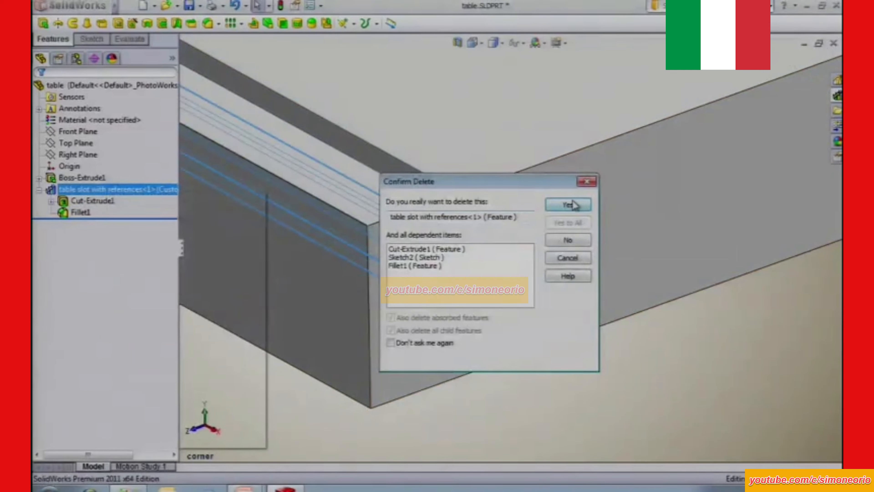
{"action": "left_click", "coordinate": [570, 203]}
Insert the plain table slot on the table's side face, and move its profile's upper midpoint onto the face's top edge in the location sketch.
{"action": "left_click", "coordinate": [837, 97]}
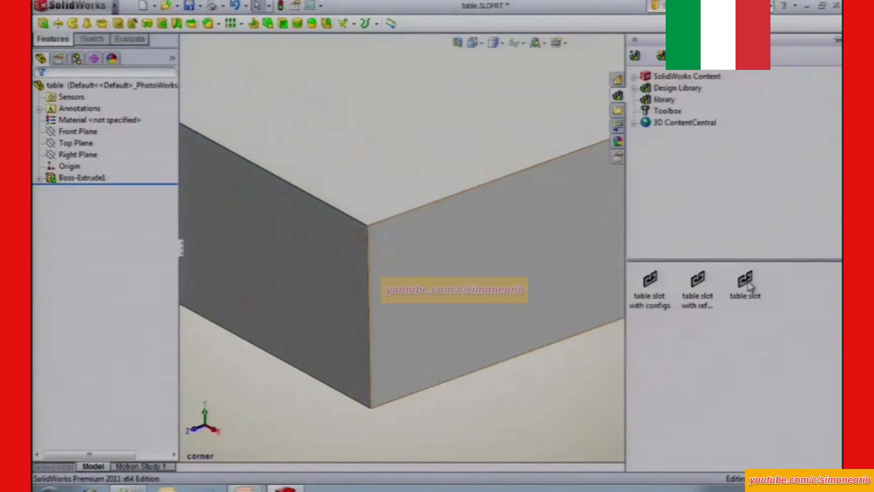
{"action": "left_click_drag", "start_coordinate": [746, 282], "coordinate": [493, 263]}
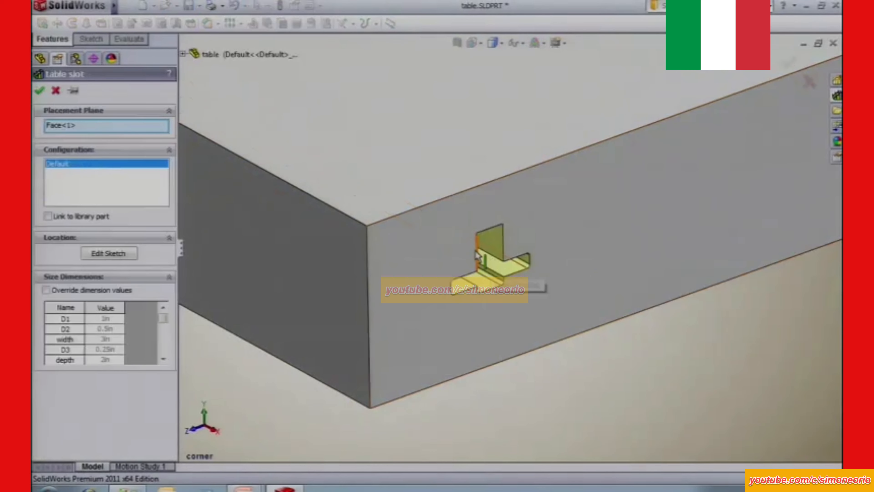
{"action": "left_click", "coordinate": [113, 254]}
{"action": "left_click_drag", "start_coordinate": [489, 228], "coordinate": [455, 195]}
Dimension the slot profile's upper midpoint 3 in from the side face's near vertical edge.
{"action": "key", "text": "s"}
{"action": "left_click", "coordinate": [490, 225]}
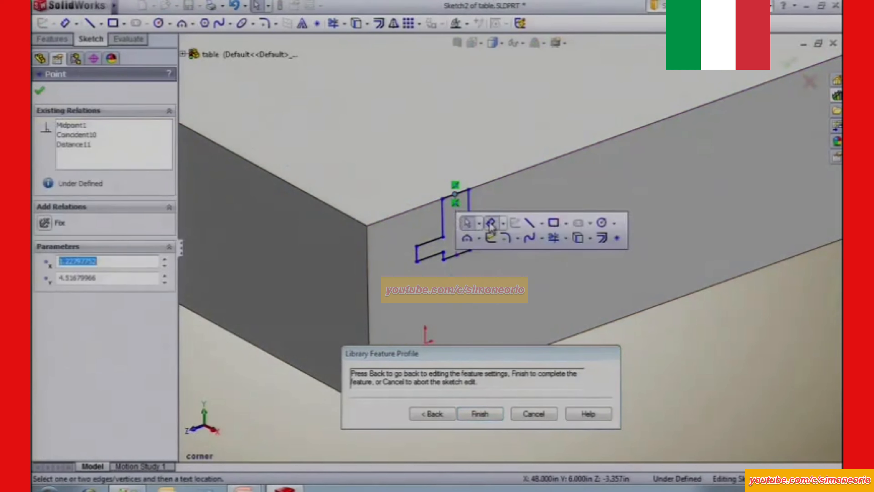
{"action": "left_click", "coordinate": [456, 224]}
{"action": "left_click", "coordinate": [366, 225]}
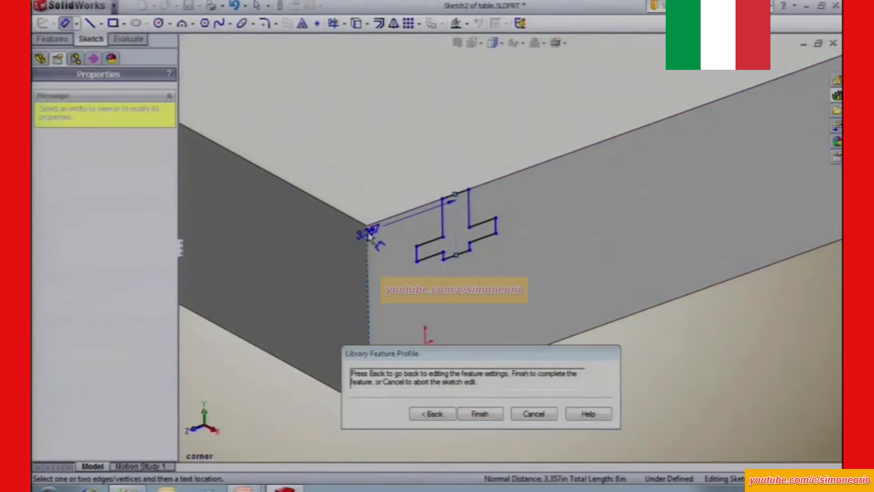
{"action": "left_click", "coordinate": [406, 155]}
{"action": "type", "text": "3"}
{"action": "key", "text": "Return"}
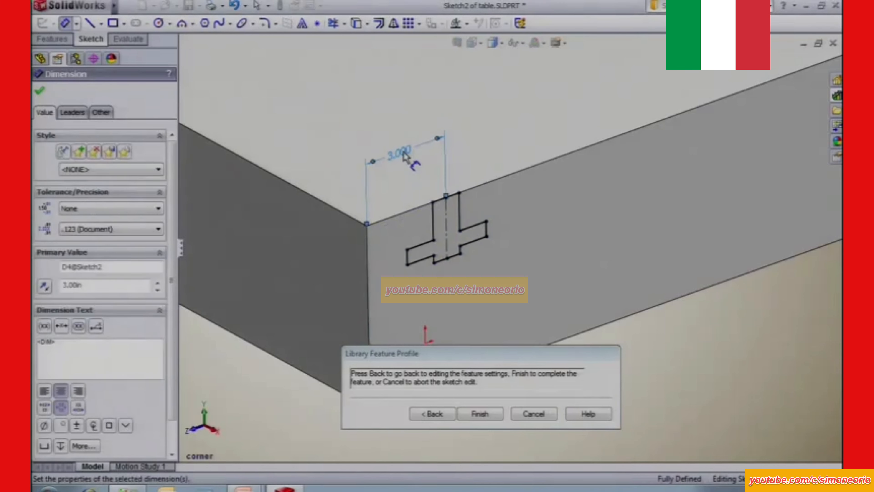
Link the slot to the library part and complete its insertion, then edit the slot feature and accept its settings.
{"action": "left_click", "coordinate": [432, 414]}
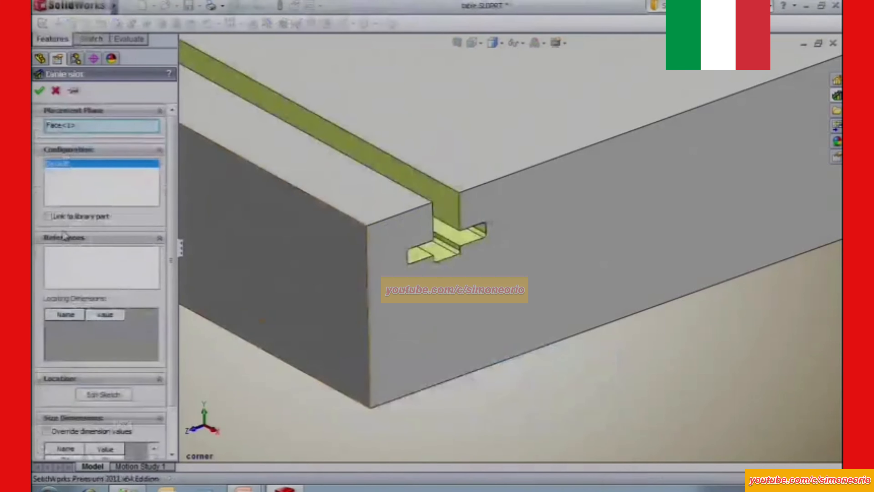
{"action": "left_click", "coordinate": [40, 91]}
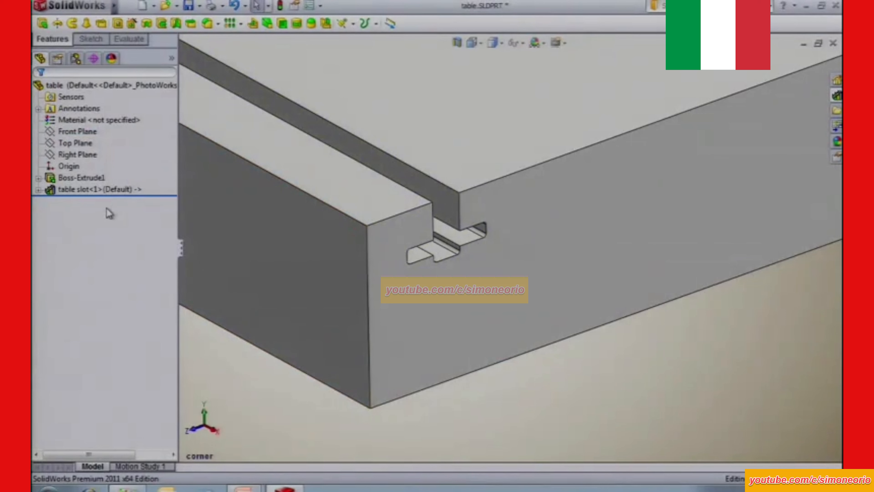
{"action": "left_click", "coordinate": [89, 190]}
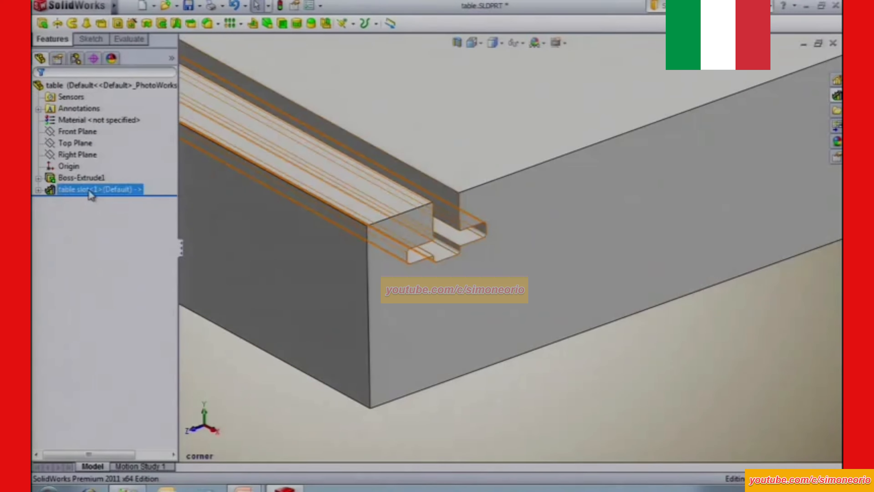
{"action": "left_click", "coordinate": [76, 177], "text": "ctrl"}
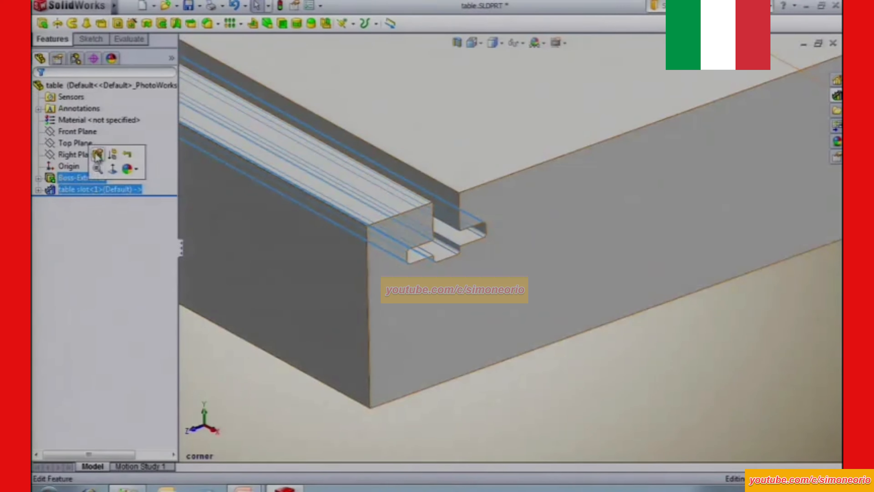
{"action": "left_click", "coordinate": [97, 155]}
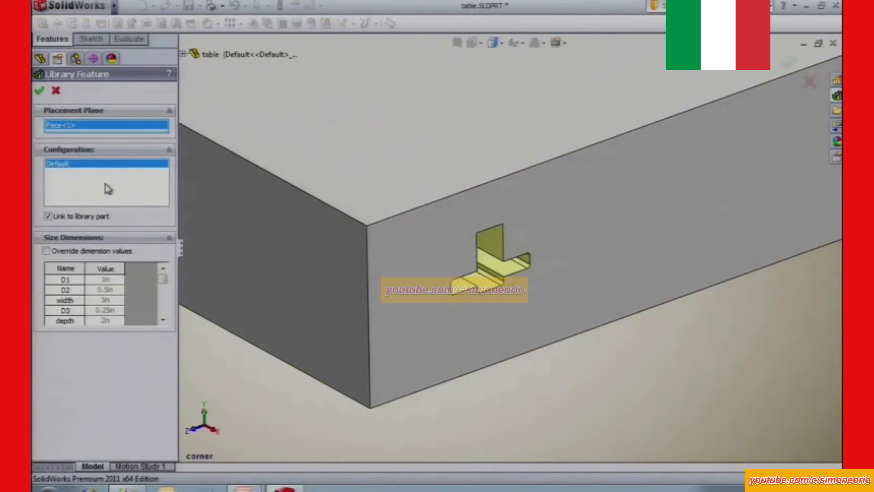
{"action": "left_click", "coordinate": [39, 91]}
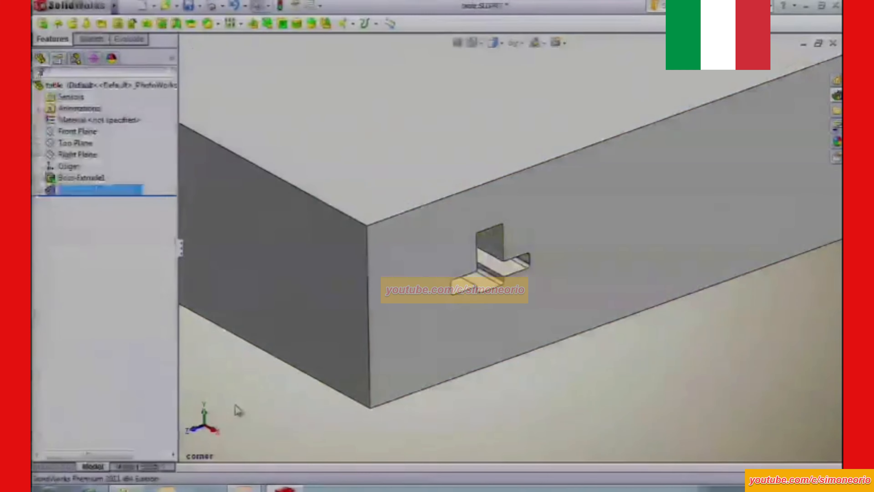
Expand the linked table slot feature and try to edit the sketch of its cut.
{"action": "left_click", "coordinate": [39, 190]}
{"action": "left_click", "coordinate": [100, 202]}
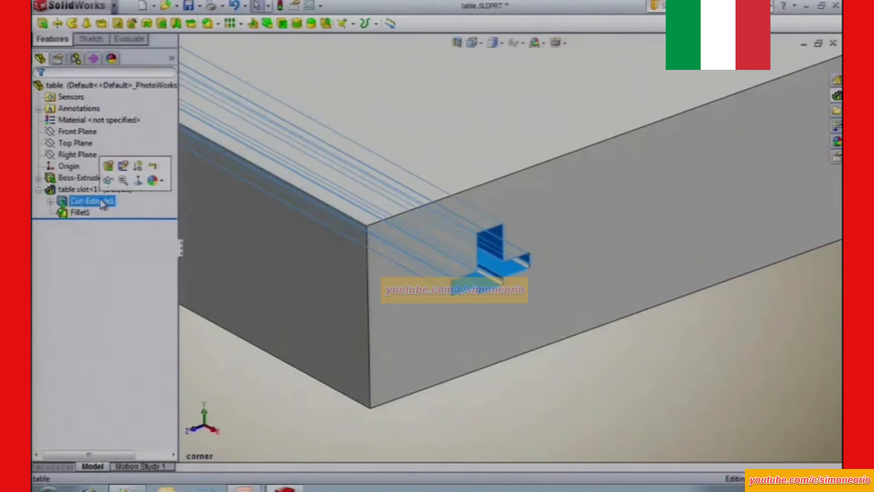
{"action": "left_click", "coordinate": [124, 166]}
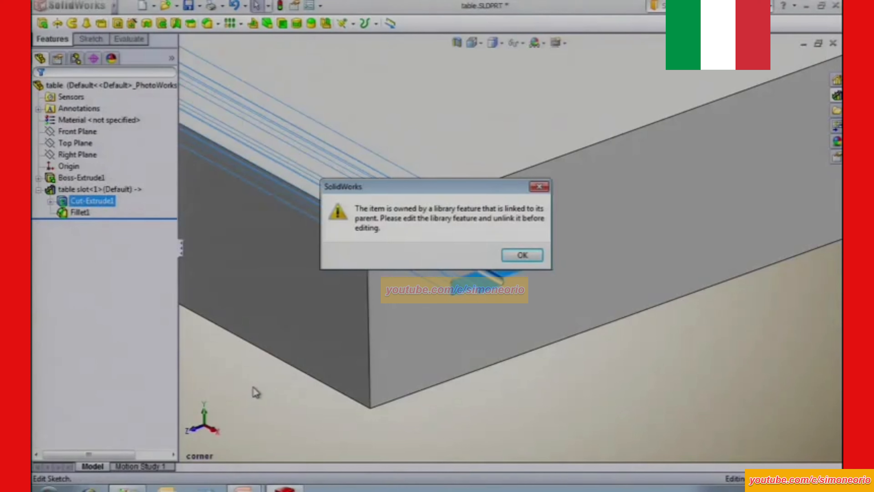
{"action": "left_click", "coordinate": [523, 254]}
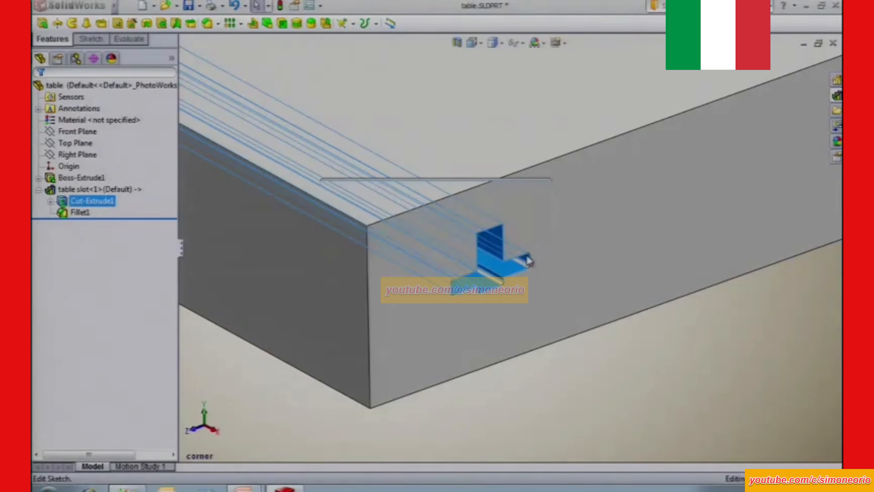
Edit the table slot feature and unlink it from the library part.
{"action": "left_click", "coordinate": [91, 195]}
{"action": "left_click", "coordinate": [87, 190]}
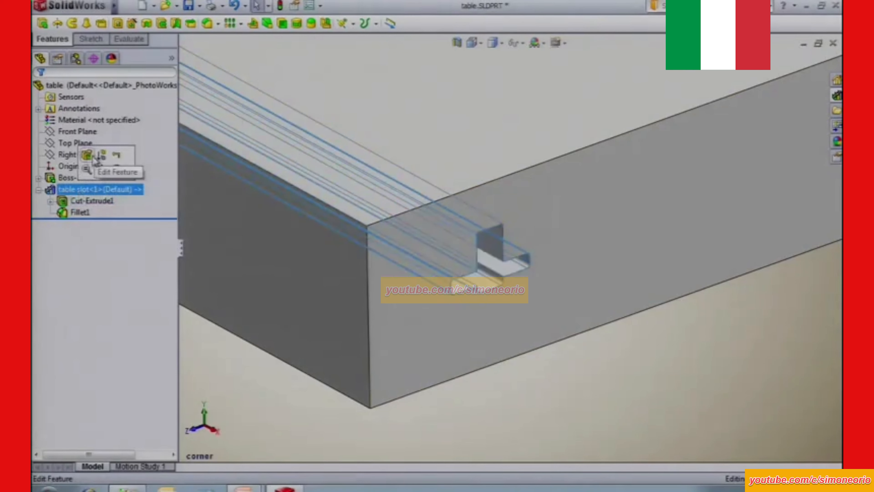
{"action": "left_click", "coordinate": [86, 156]}
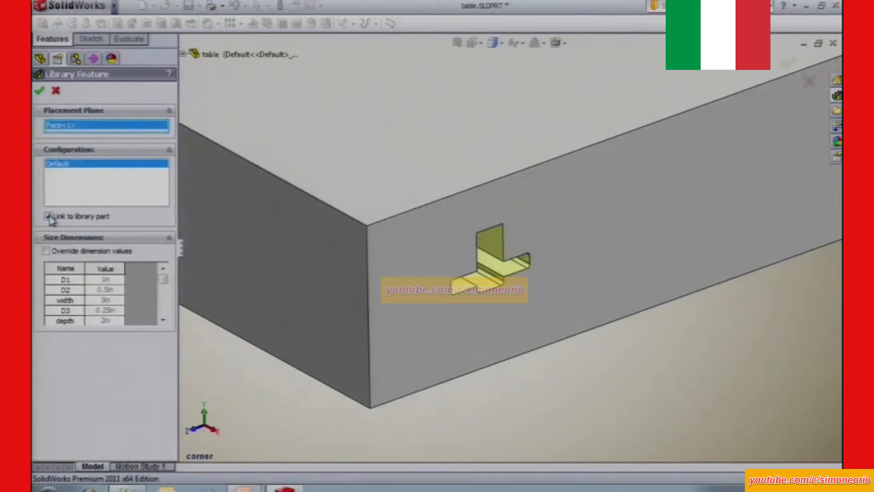
{"action": "left_click", "coordinate": [39, 90]}
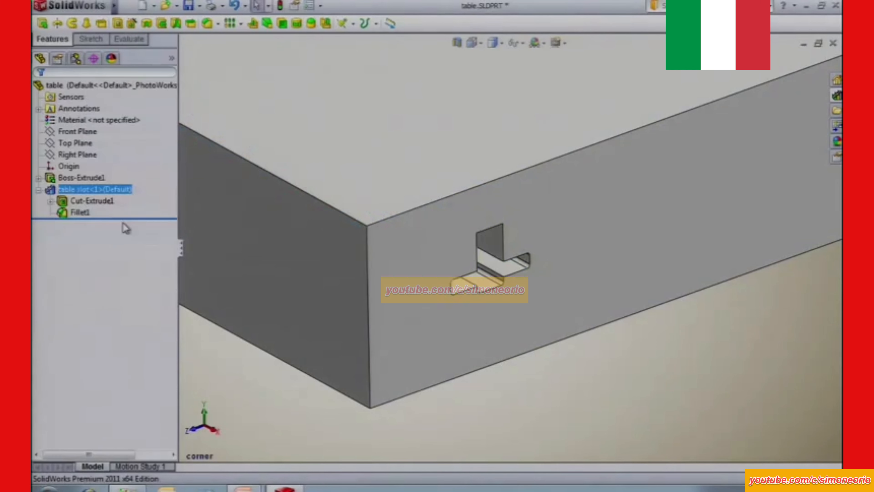
Edit the sketch of the slot's cut, move the profile's upper midpoint onto the side face's top edge, and exit the sketch.
{"action": "left_click", "coordinate": [62, 201]}
{"action": "left_click", "coordinate": [113, 172]}
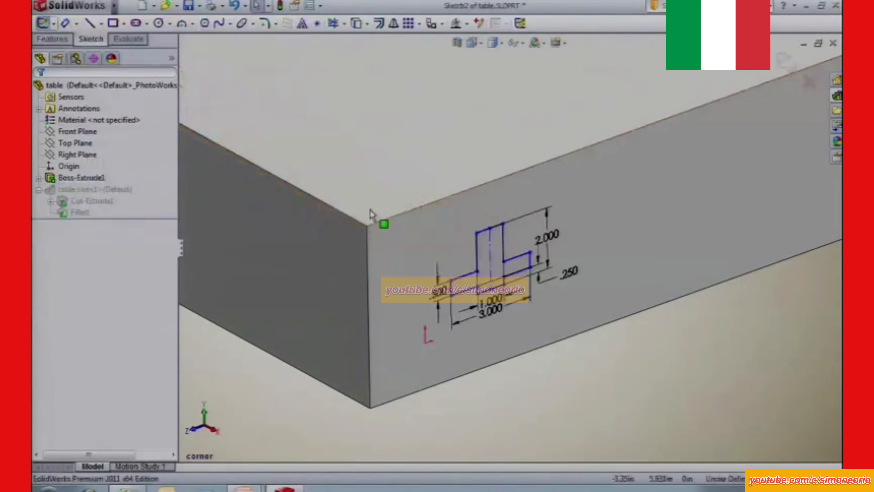
{"action": "mouse_move", "coordinate": [493, 228]}
{"action": "left_mouse_down"}
{"action": "mouse_move", "coordinate": [566, 147]}
{"action": "mouse_move", "coordinate": [567, 159]}
{"action": "left_mouse_up"}
{"action": "left_click", "coordinate": [43, 23]}
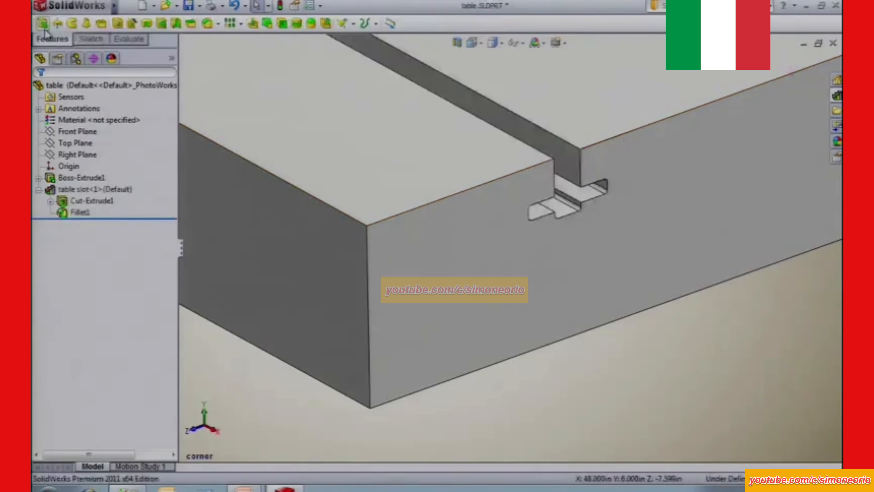
Open the table slot's feature settings to examine its references and locating dimensions, and leave without changes.
{"action": "left_click", "coordinate": [79, 189]}
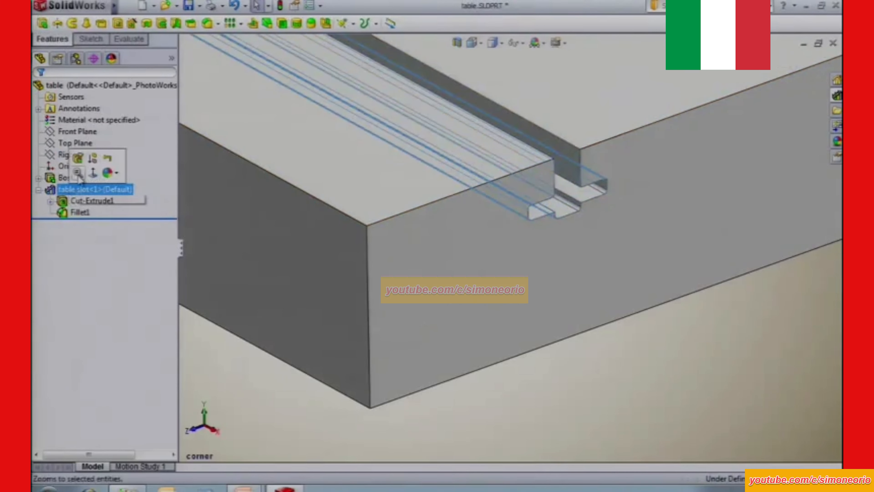
{"action": "left_click", "coordinate": [74, 156]}
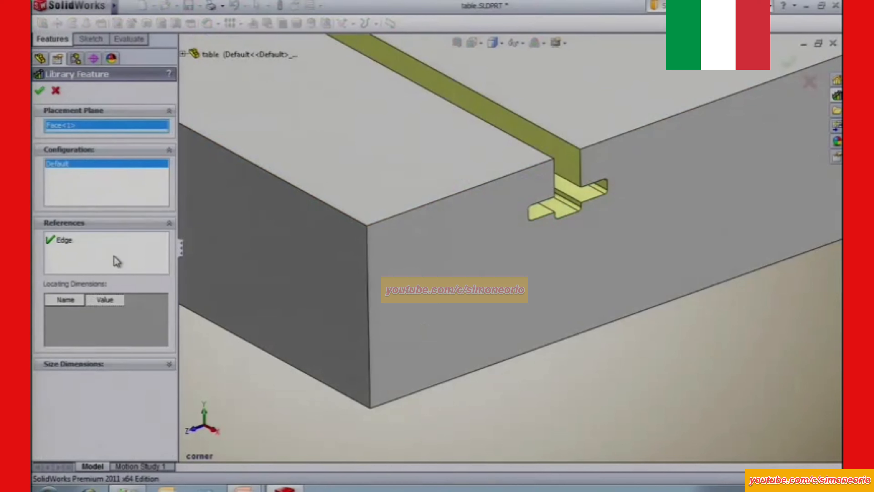
{"action": "left_click", "coordinate": [54, 90]}
Delete the plain table slot feature together with its dependent cut, sketch and fillet.
{"action": "right_click", "coordinate": [89, 195]}
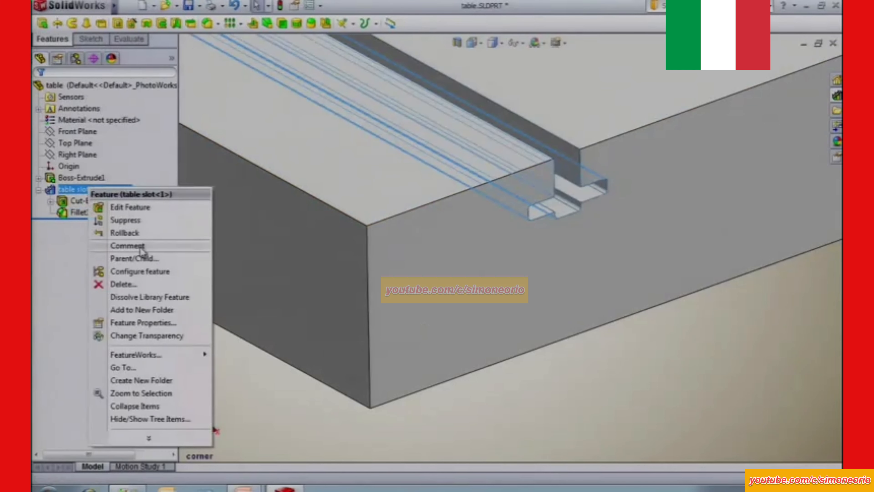
{"action": "left_click", "coordinate": [131, 289]}
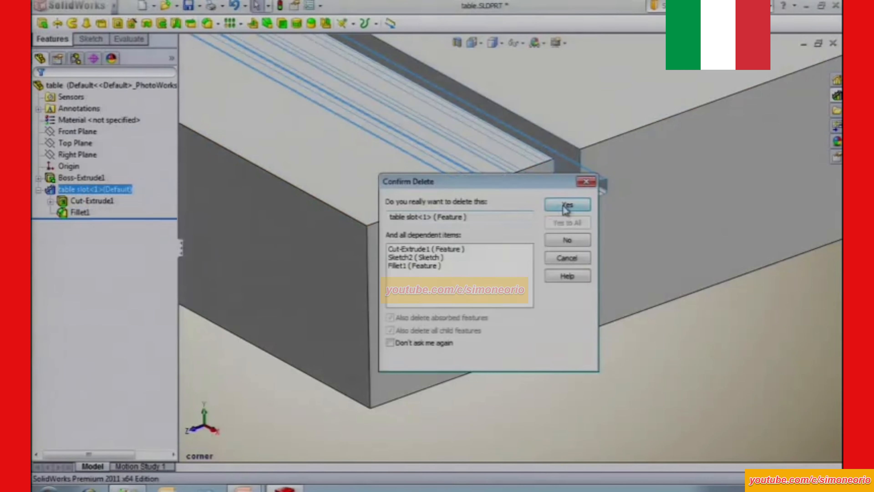
{"action": "left_click", "coordinate": [567, 205]}
Insert the table slot with references on the side face, matching top edge and left side, and link it to the library part.
{"action": "left_click", "coordinate": [837, 96]}
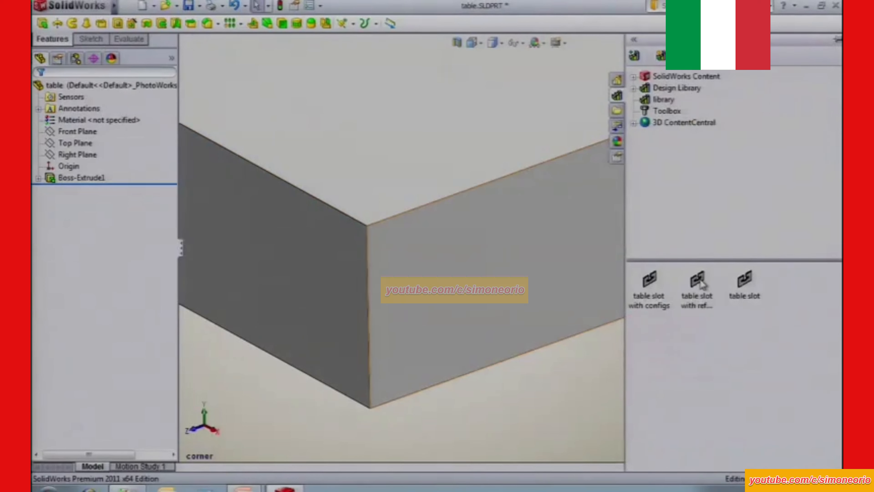
{"action": "mouse_move", "coordinate": [699, 281]}
{"action": "left_click_drag", "start_coordinate": [699, 281], "coordinate": [505, 262]}
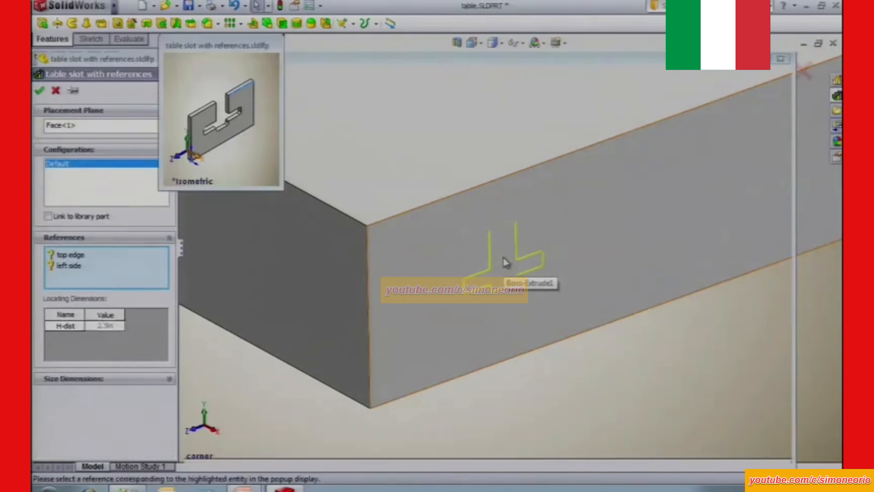
{"action": "left_click", "coordinate": [429, 207]}
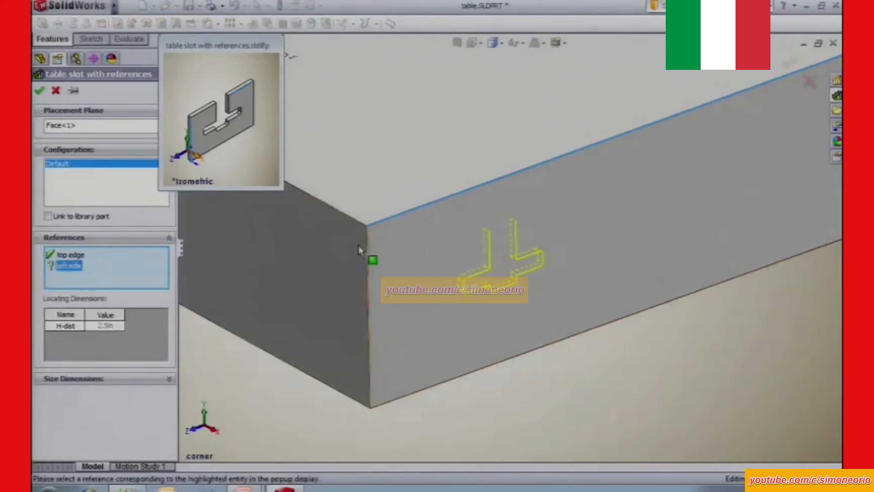
{"action": "left_click", "coordinate": [378, 257]}
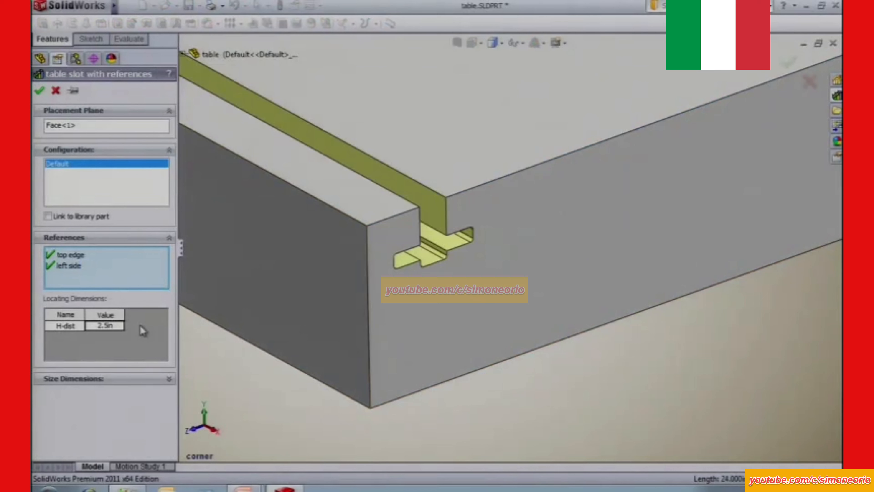
{"action": "left_click", "coordinate": [48, 216]}
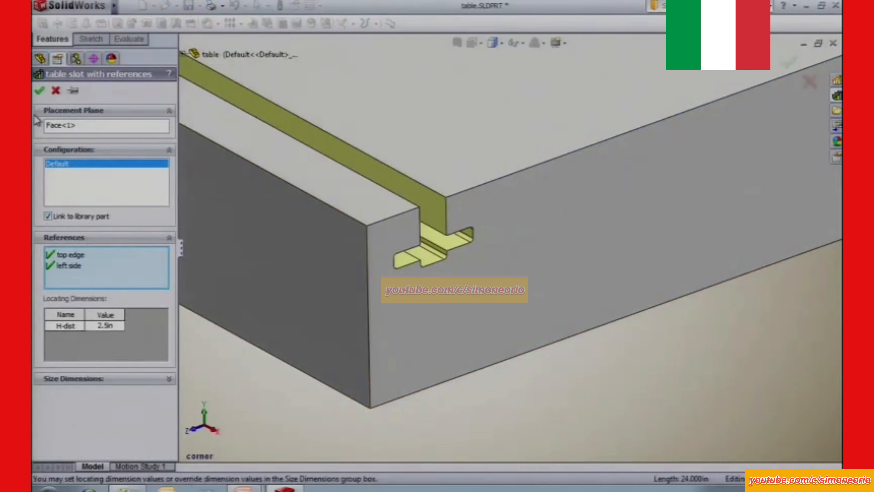
{"action": "left_click", "coordinate": [40, 90]}
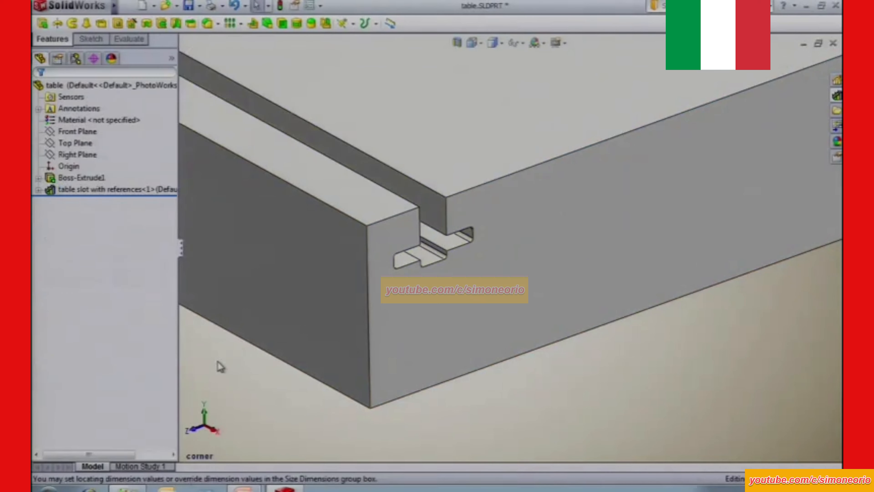
Edit the inserted table slot with references and set its H-dist locating dimension to 3 in.
{"action": "left_click", "coordinate": [85, 190]}
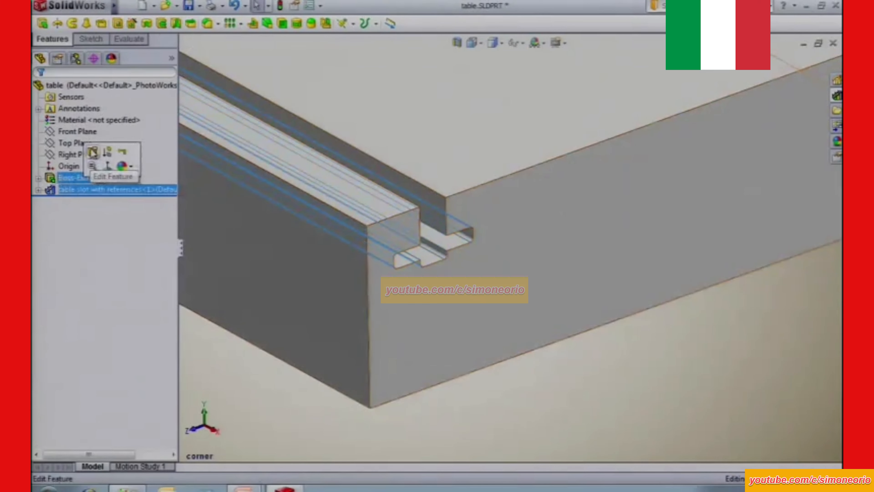
{"action": "left_click", "coordinate": [90, 148]}
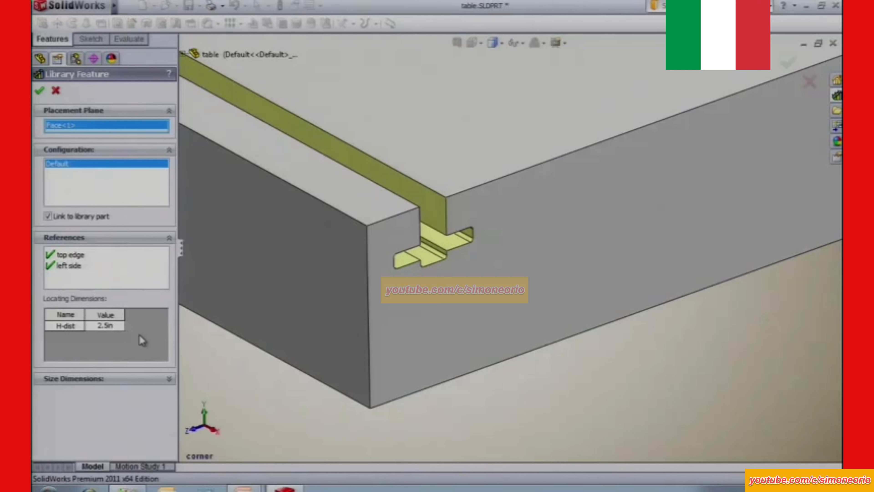
{"action": "double_click", "coordinate": [107, 326]}
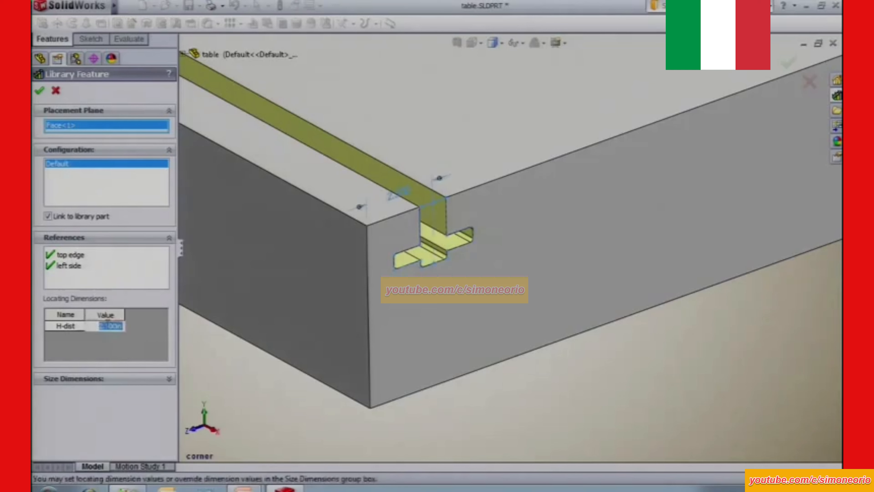
{"action": "type", "text": "3"}
{"action": "key", "text": "Return"}
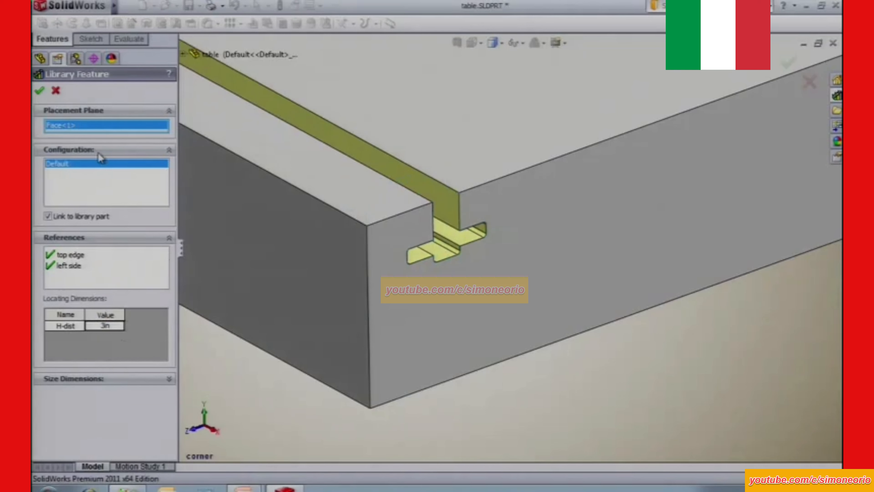
{"action": "left_click", "coordinate": [43, 91]}
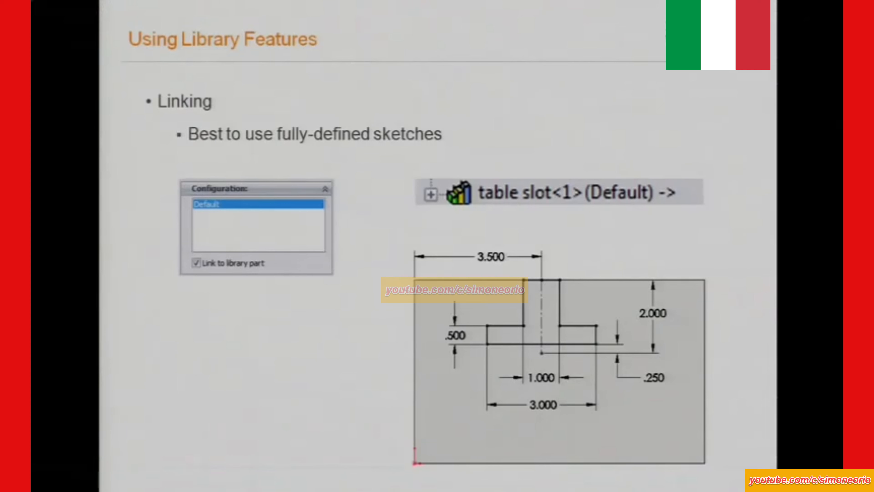
{"action": "key", "text": "Right"}
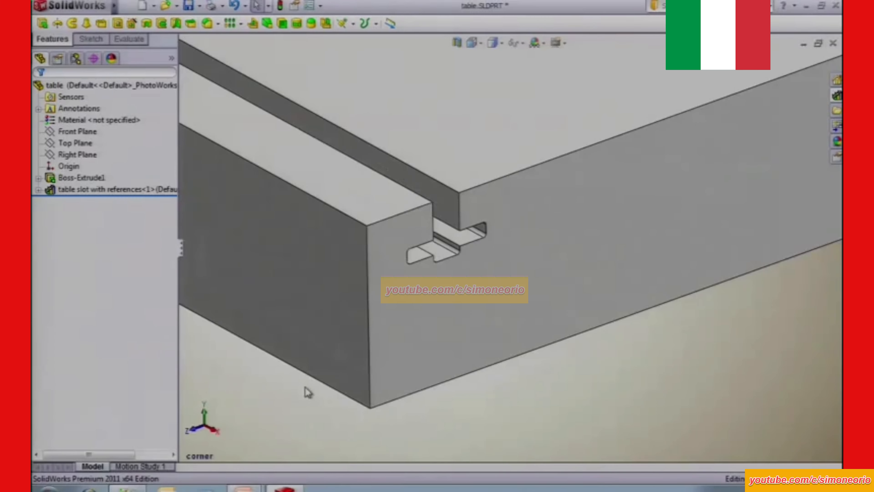
Create a linear pattern of the table slot along the end face's top edge, with 6 in spacing and 4 instances.
{"action": "key", "text": "space"}
{"action": "left_click", "coordinate": [340, 292]}
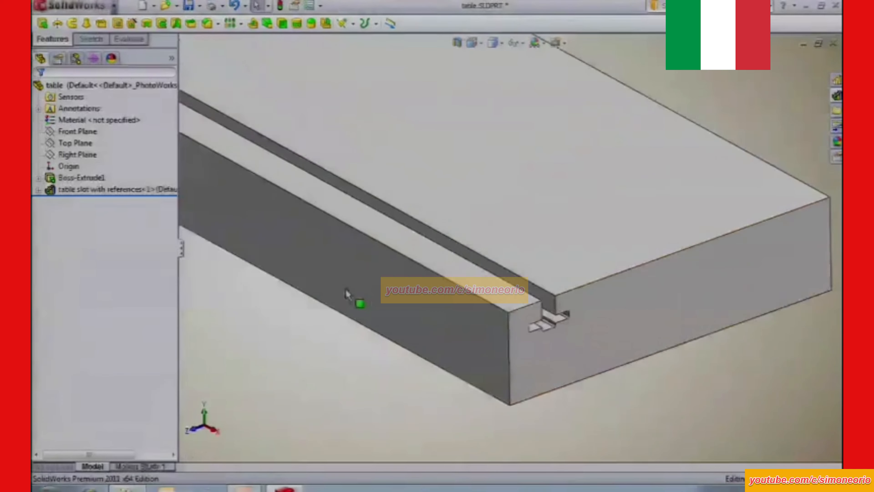
{"action": "left_click", "coordinate": [105, 189]}
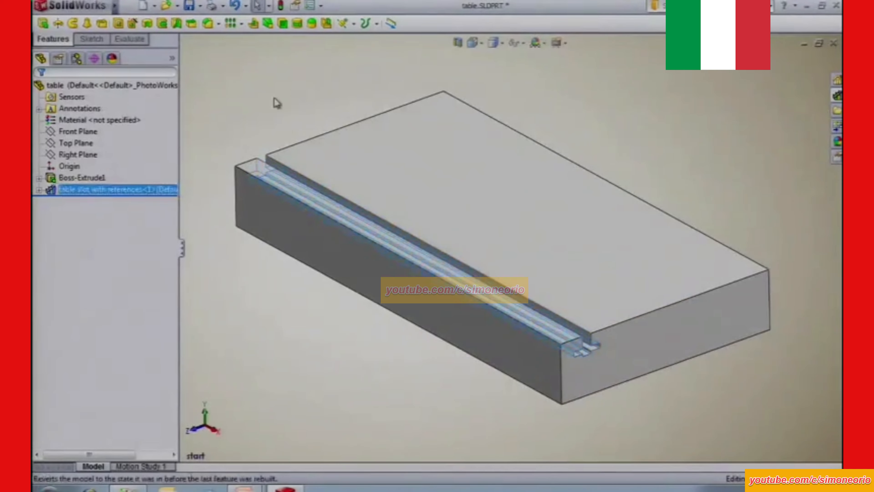
{"action": "left_click", "coordinate": [230, 23]}
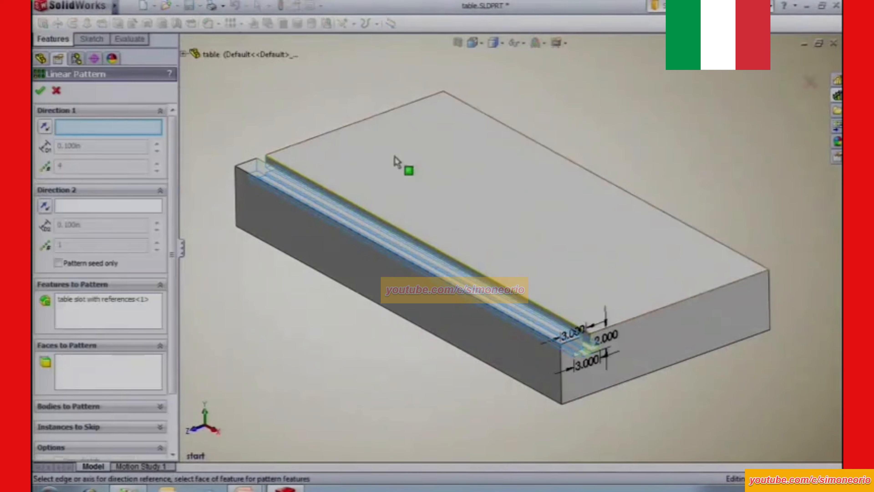
{"action": "left_click", "coordinate": [672, 306]}
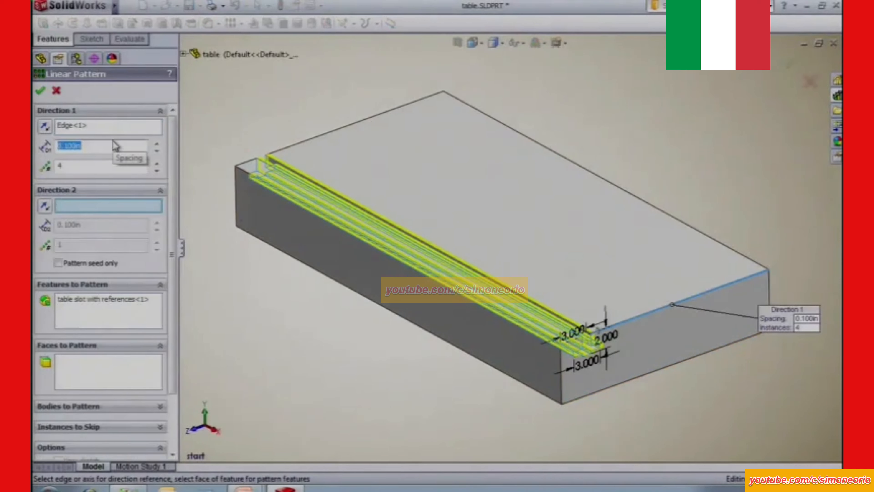
{"action": "type", "text": "6"}
{"action": "key", "text": "Return"}
{"action": "left_click", "coordinate": [40, 90]}
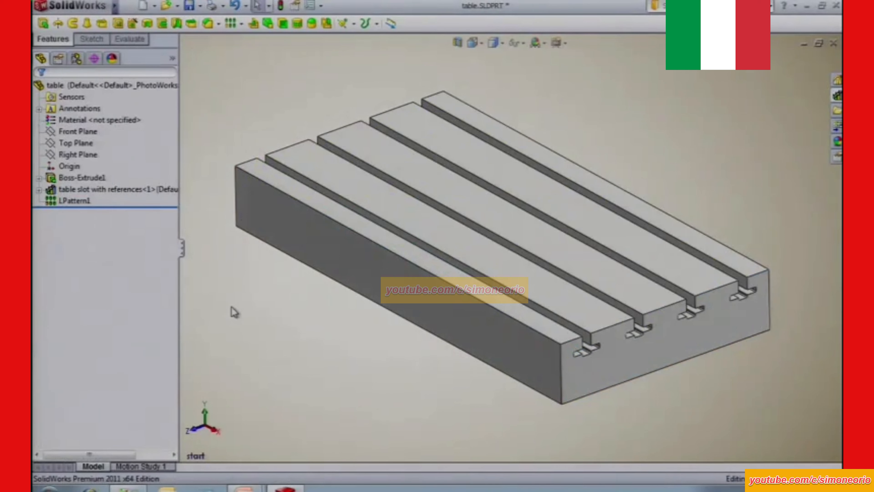
Close the table part document.
{"action": "key", "text": "ctrl+w"}
{"action": "left_click", "coordinate": [469, 263]}
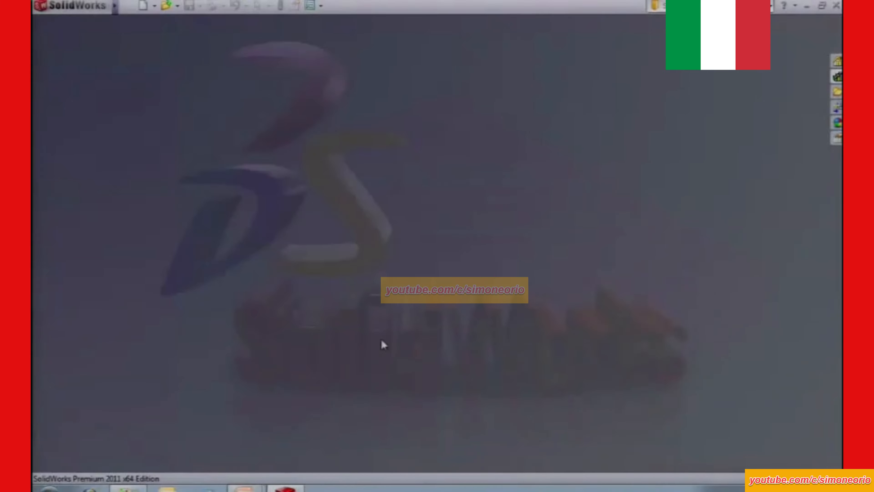
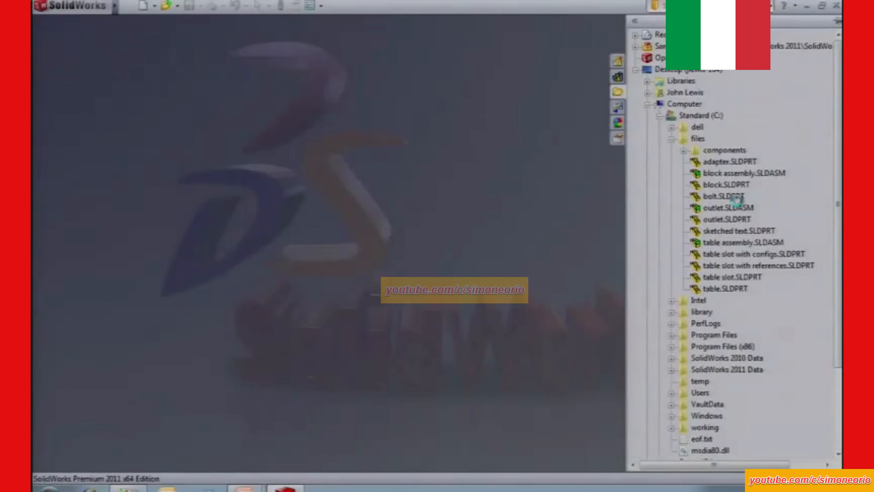
Open sketched text.SLDPRT from the files folder and select the sketch contained in the text feature.
{"action": "mouse_move", "coordinate": [731, 230]}
{"action": "left_mouse_down"}
{"action": "mouse_move", "coordinate": [543, 244]}
{"action": "mouse_move", "coordinate": [426, 205]}
{"action": "left_mouse_up"}
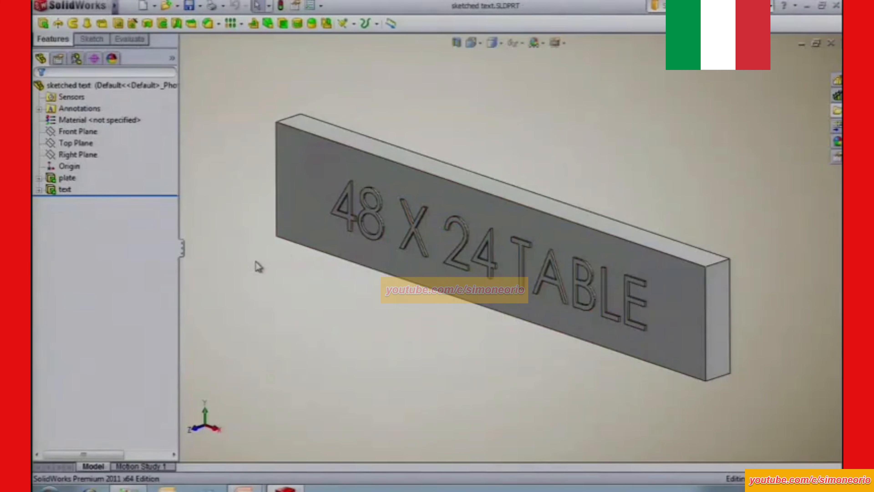
{"action": "left_click", "coordinate": [39, 190]}
{"action": "left_click", "coordinate": [79, 203]}
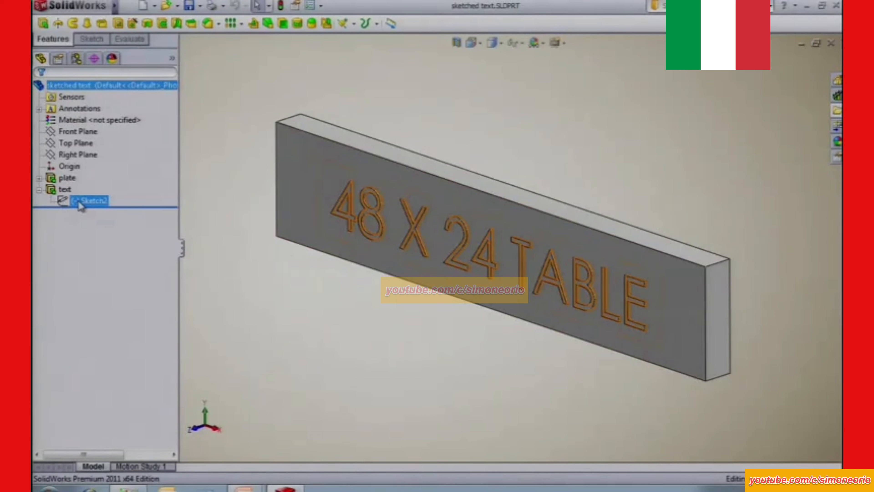
{"action": "left_click", "coordinate": [79, 201]}
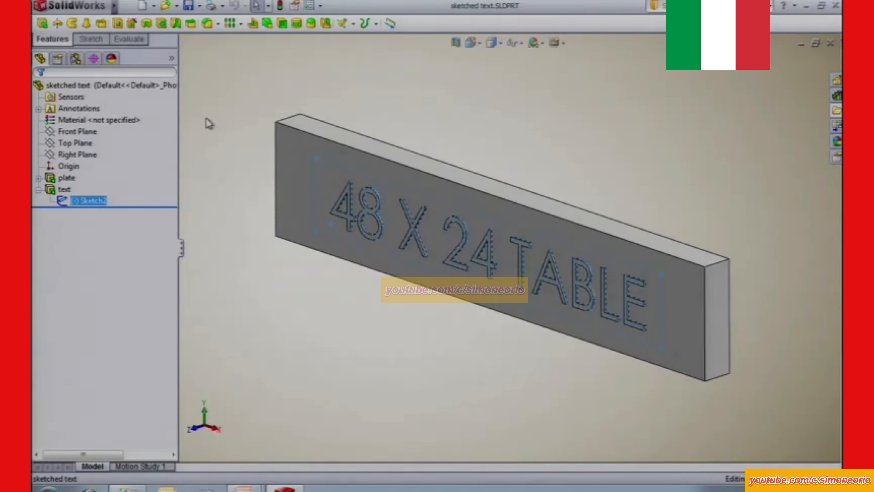
Save the selected sketch as a simplified Lib Feat Part named sketched text in C:\library, with the description "drag and drop".
{"action": "left_click", "coordinate": [200, 6]}
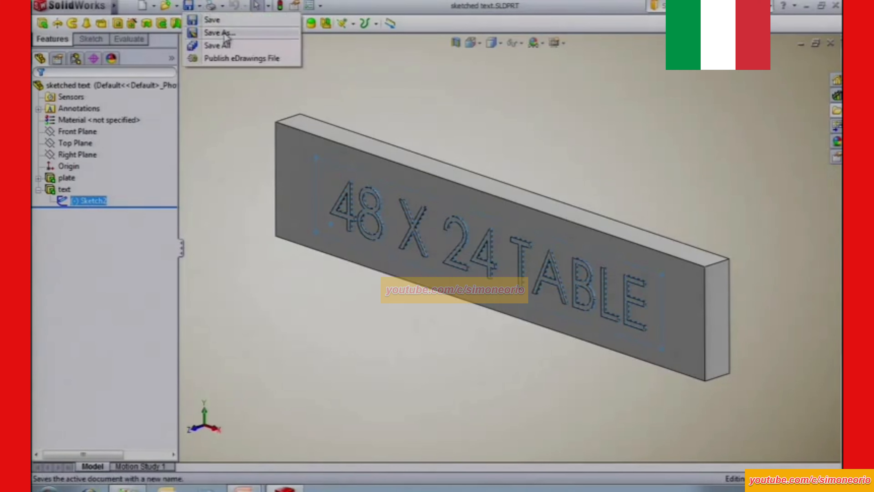
{"action": "left_click", "coordinate": [221, 33]}
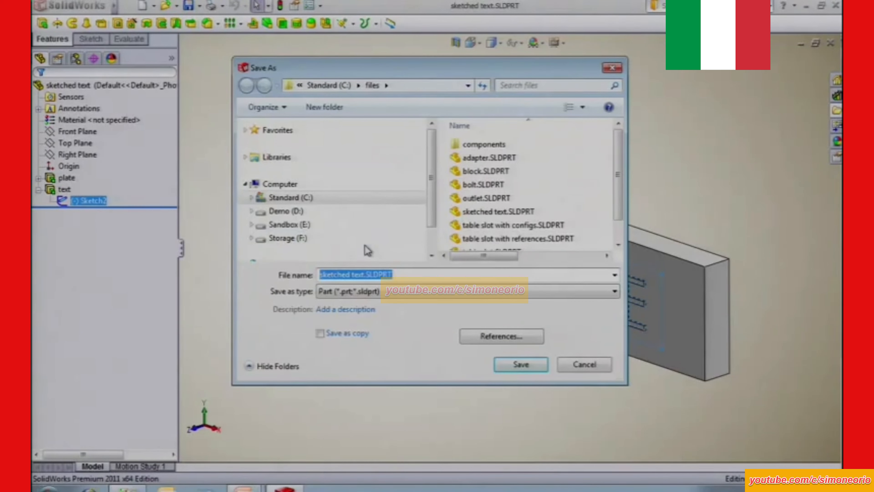
{"action": "left_click", "coordinate": [360, 293]}
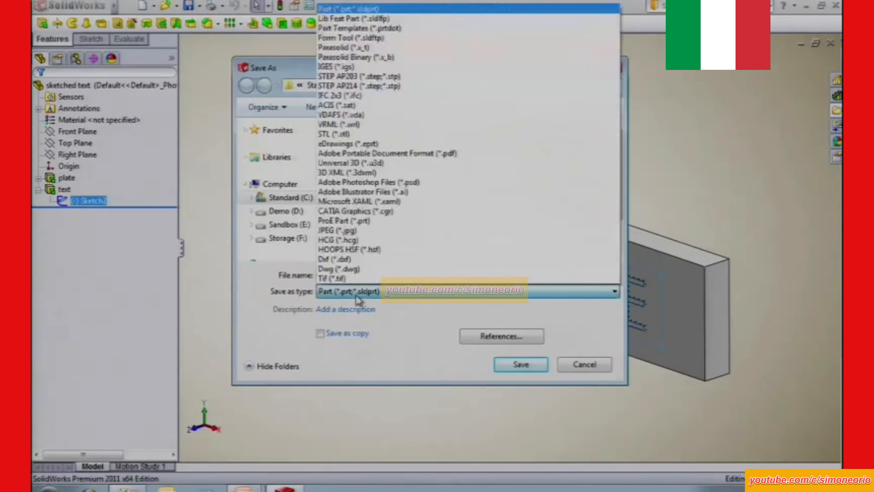
{"action": "left_click", "coordinate": [344, 18]}
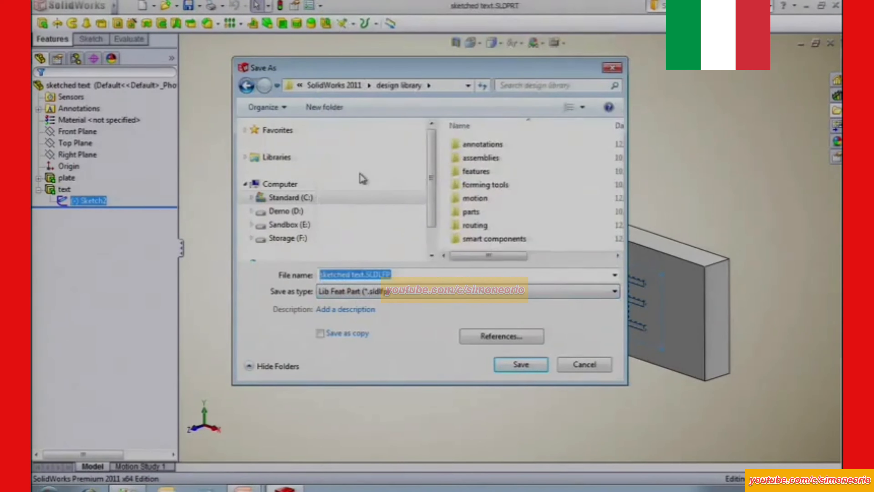
{"action": "left_click", "coordinate": [290, 198]}
{"action": "double_click", "coordinate": [471, 190]}
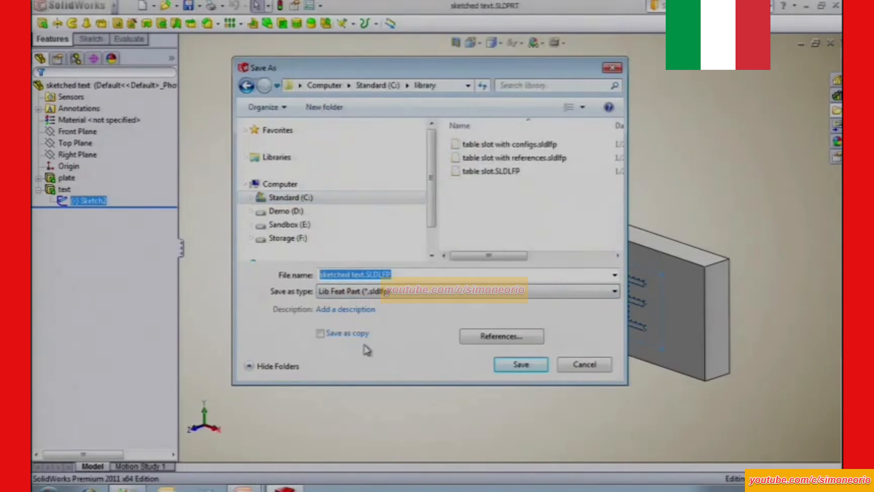
{"action": "left_click", "coordinate": [362, 309]}
{"action": "type", "text": "drag and drop"}
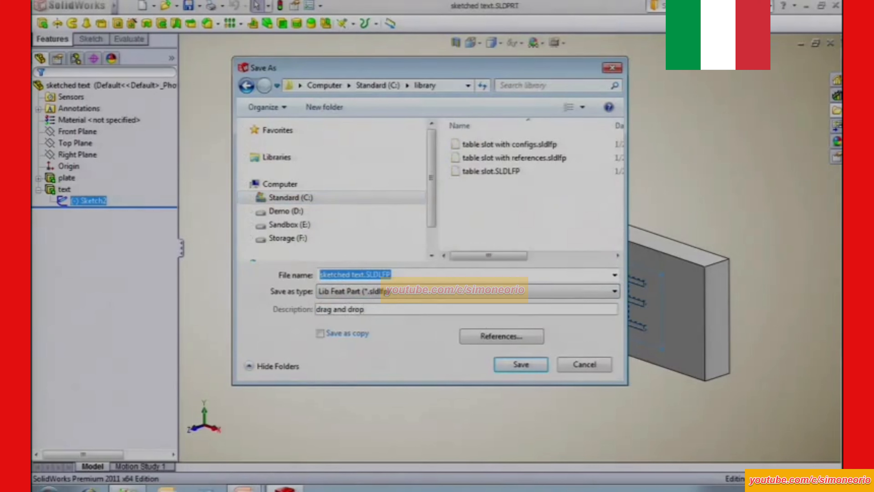
{"action": "left_click", "coordinate": [520, 365]}
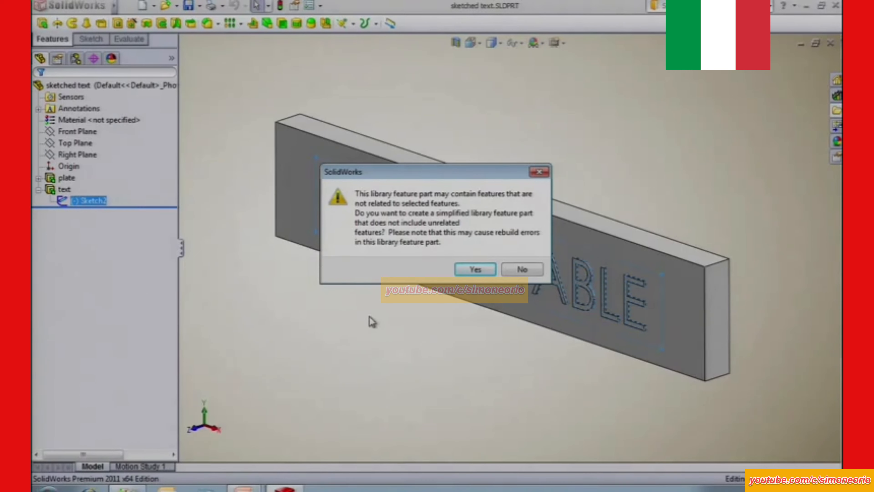
{"action": "left_click", "coordinate": [474, 270]}
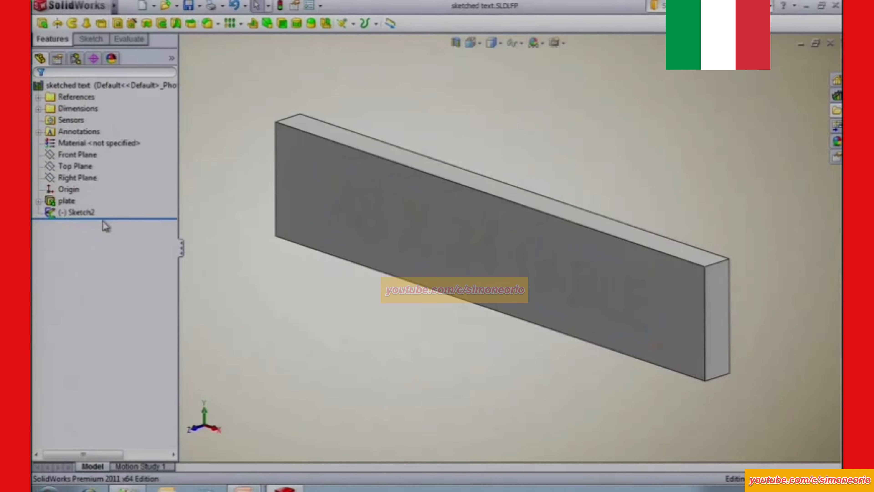
Set the sketch color of the library part's text sketch to black and save the part.
{"action": "right_click", "coordinate": [70, 213]}
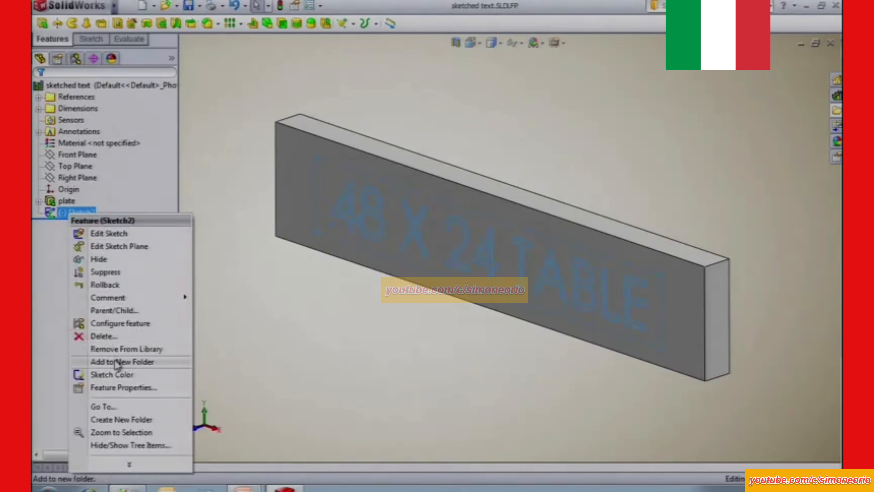
{"action": "left_click", "coordinate": [117, 375]}
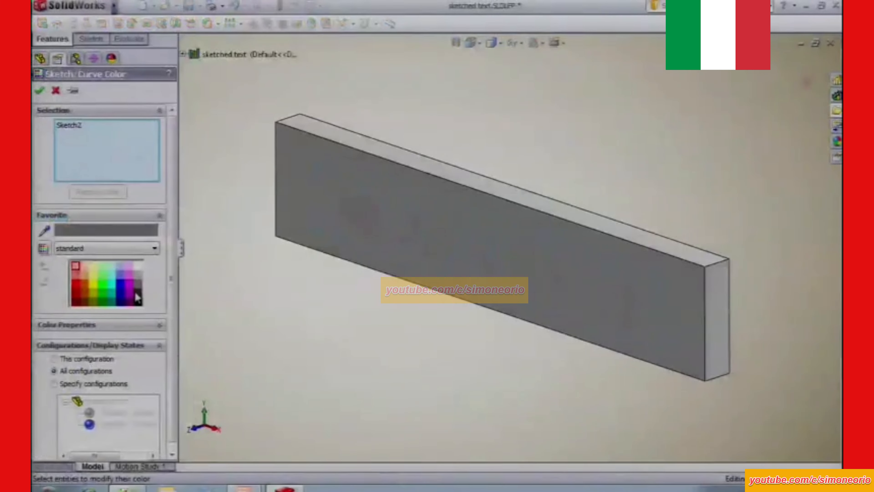
{"action": "left_click", "coordinate": [41, 92]}
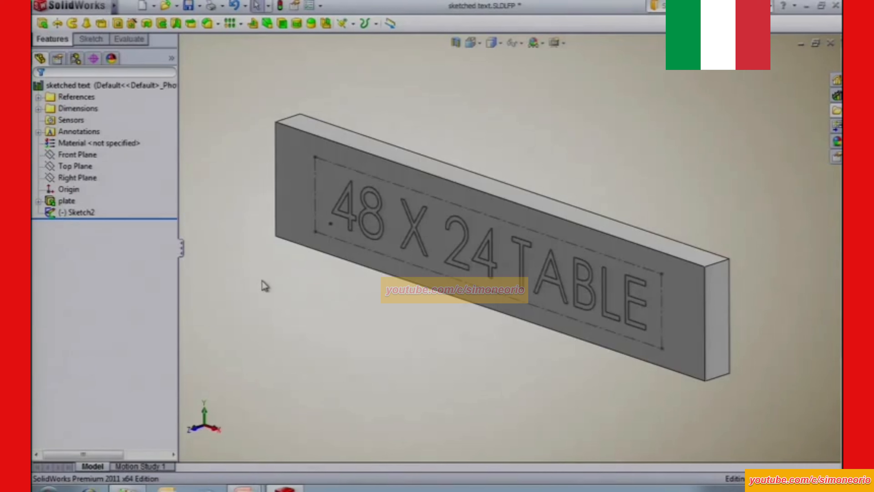
{"action": "left_click", "coordinate": [188, 6]}
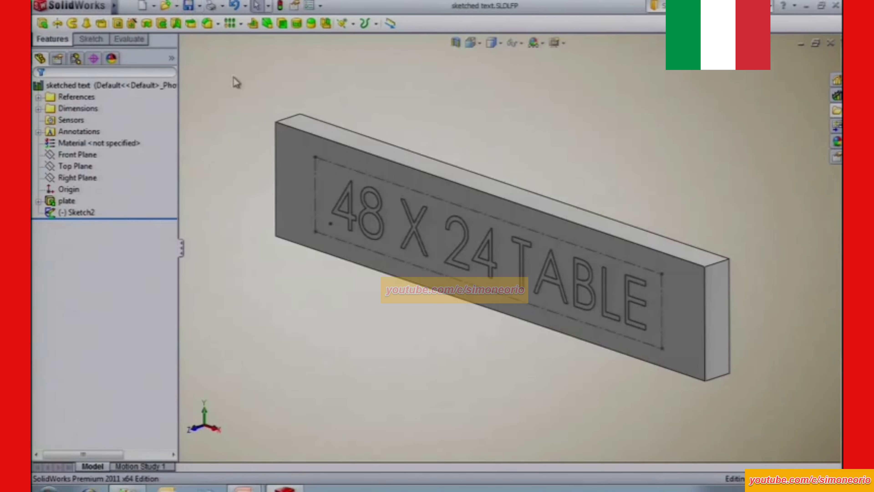
Close the sketched text library part and open table.SLDPRT from the files folder.
{"action": "key", "text": "ctrl+w"}
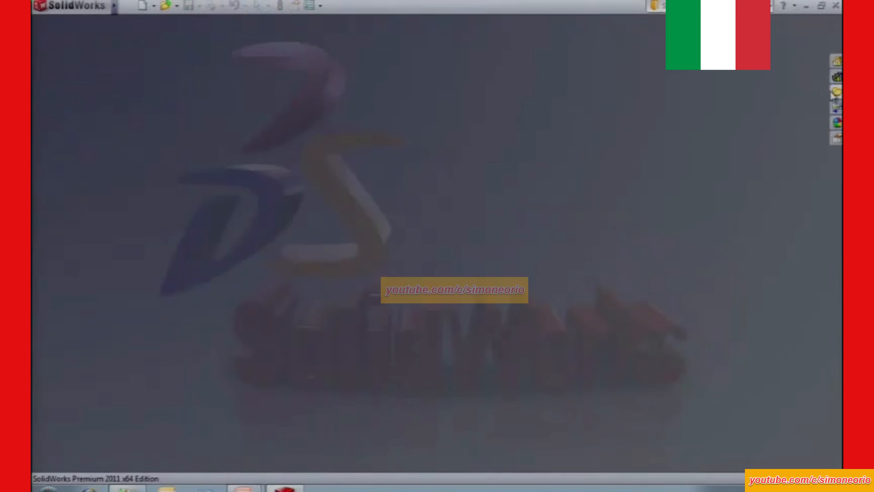
{"action": "left_click", "coordinate": [836, 93]}
{"action": "left_click_drag", "start_coordinate": [724, 289], "coordinate": [503, 277]}
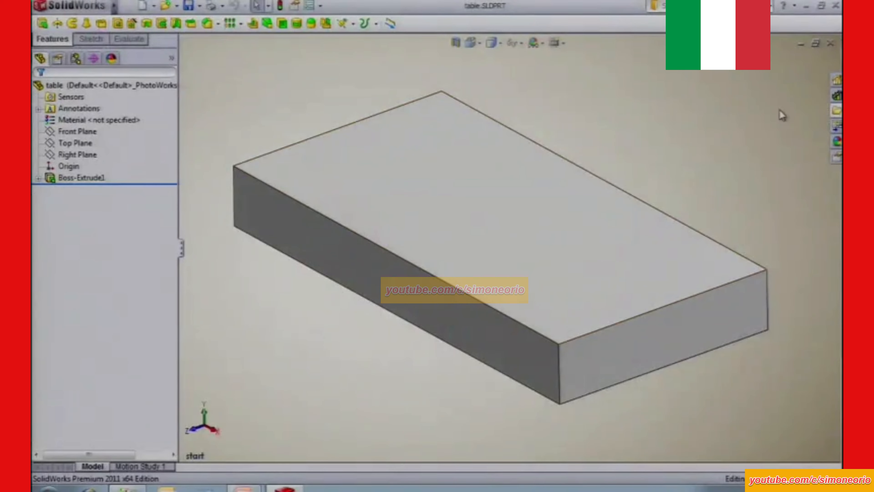
Insert the sketched text library feature on the table's long front side face without linking it to the library part.
{"action": "left_click", "coordinate": [837, 95]}
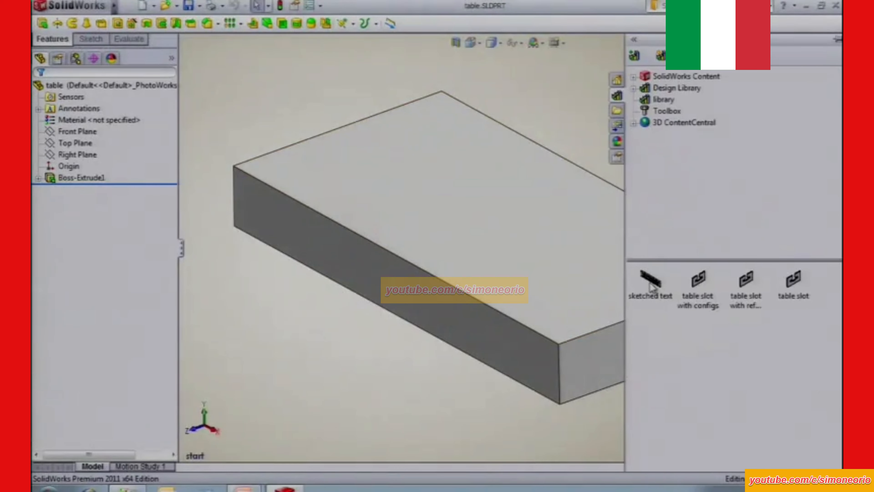
{"action": "mouse_move", "coordinate": [652, 285]}
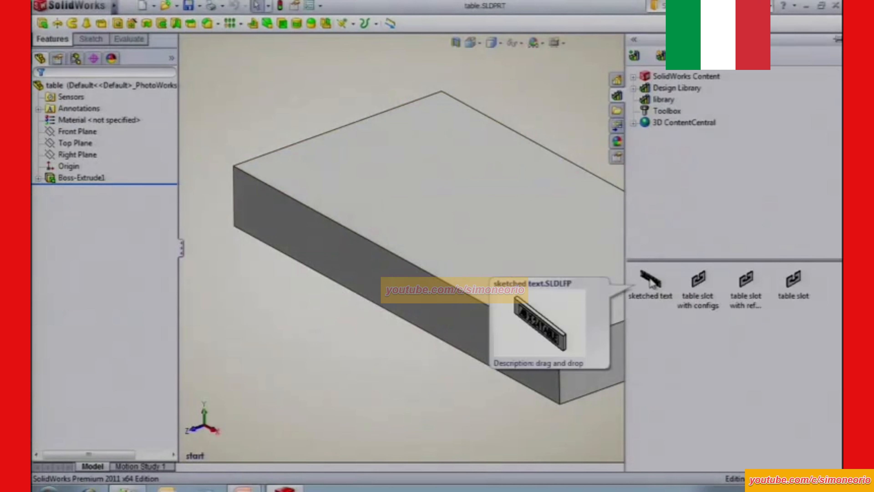
{"action": "mouse_move", "coordinate": [652, 285]}
{"action": "left_mouse_down"}
{"action": "mouse_move", "coordinate": [562, 280]}
{"action": "mouse_move", "coordinate": [619, 340]}
{"action": "mouse_move", "coordinate": [544, 349]}
{"action": "mouse_move", "coordinate": [405, 292]}
{"action": "left_mouse_up"}
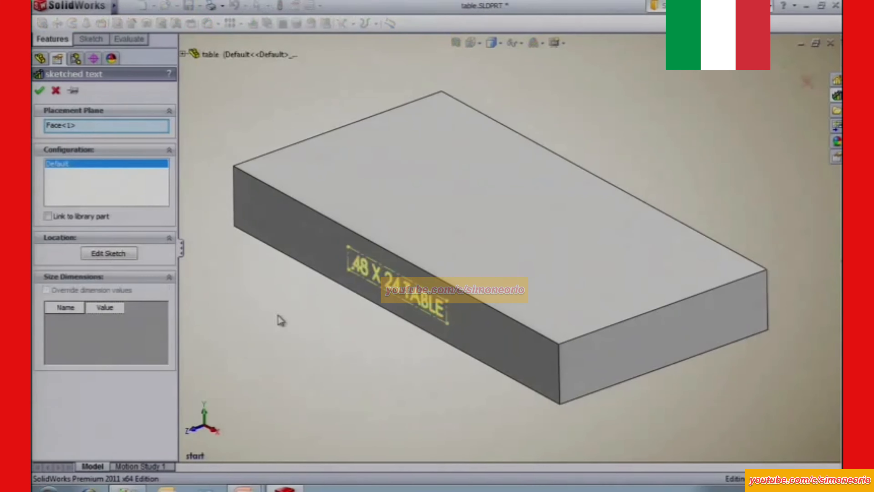
{"action": "left_click", "coordinate": [75, 126]}
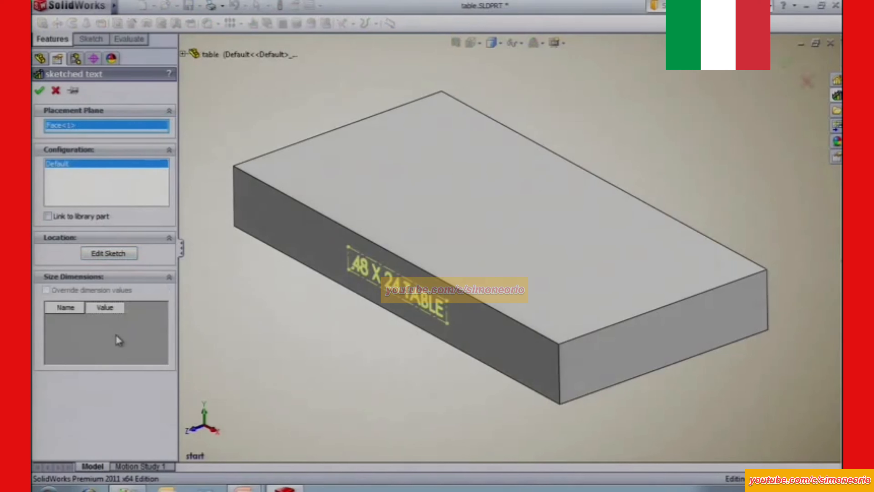
{"action": "left_click", "coordinate": [39, 90]}
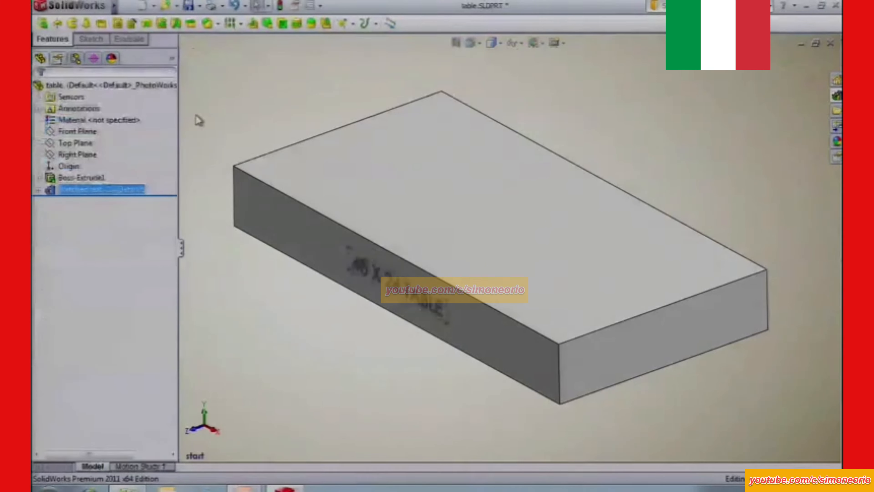
{"action": "left_click", "coordinate": [215, 115]}
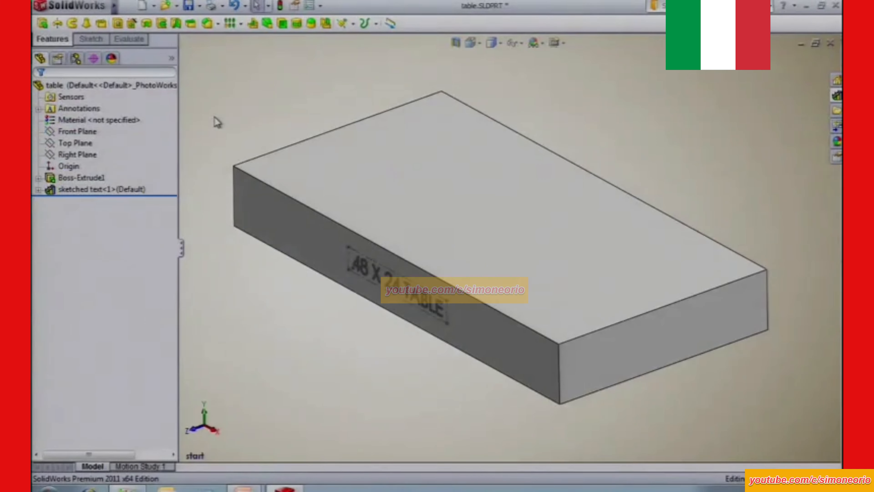
Dissolve the sketched text library feature and extrude its sketch as a 0.100 in blind boss with merged result.
{"action": "right_click", "coordinate": [84, 192]}
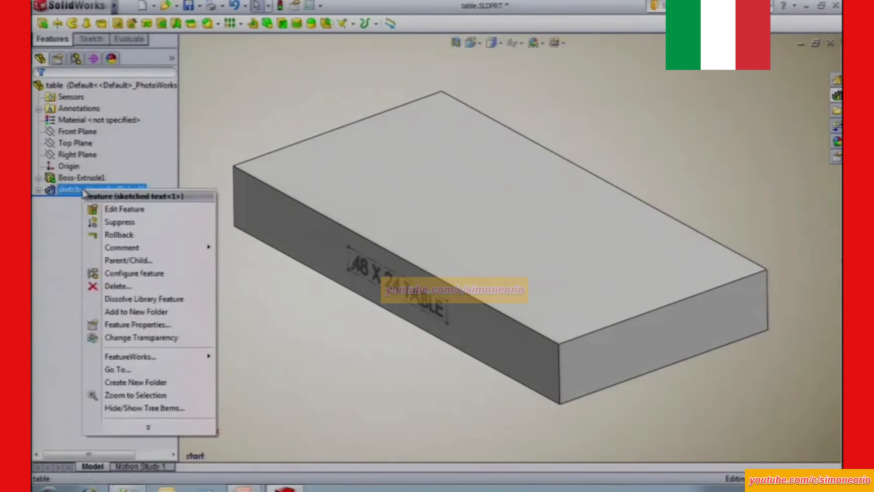
{"action": "left_click", "coordinate": [139, 299]}
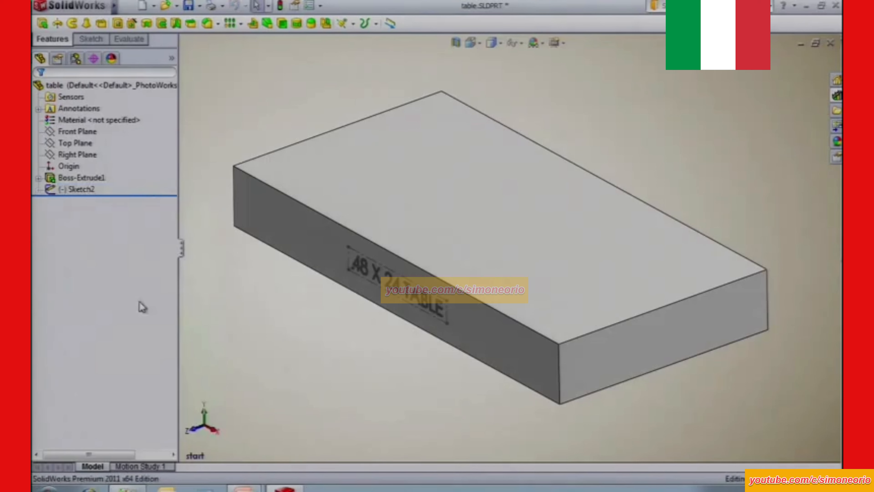
{"action": "left_click", "coordinate": [89, 195]}
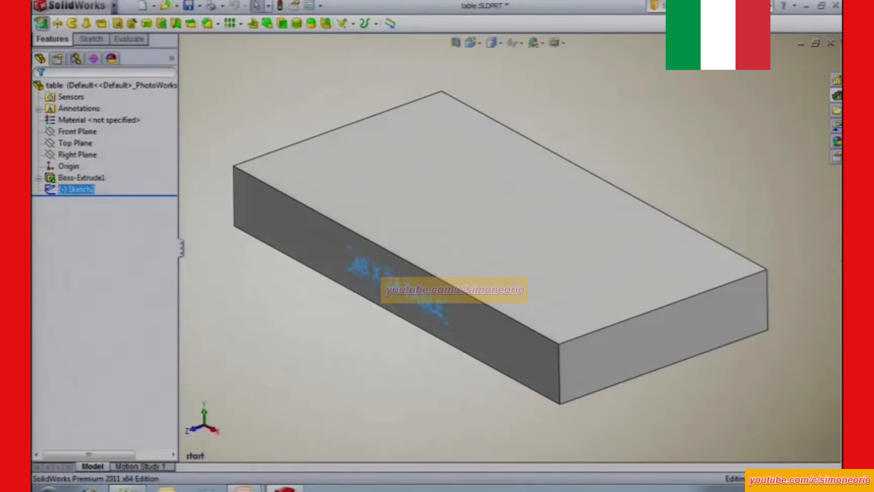
{"action": "left_click", "coordinate": [42, 25]}
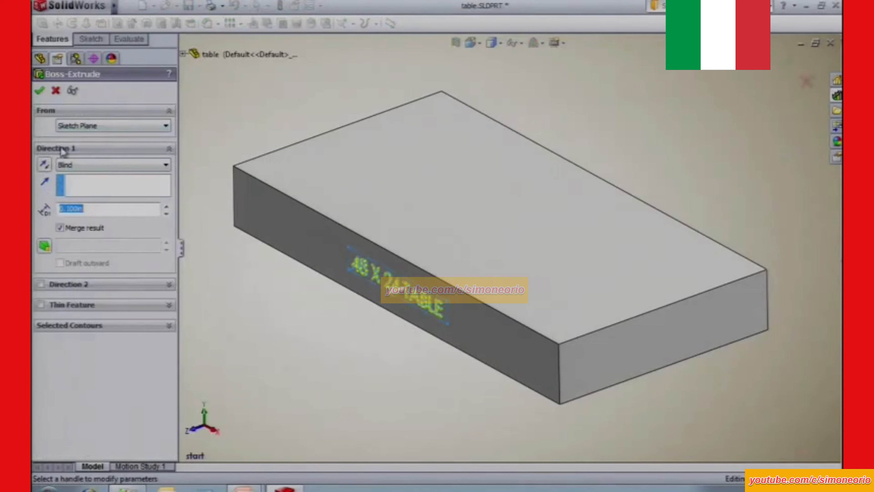
{"action": "left_click", "coordinate": [39, 90]}
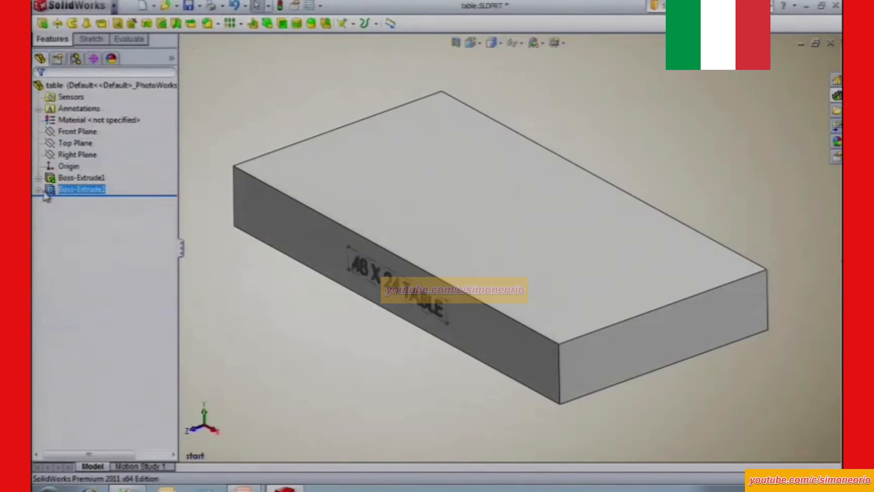
Hide the text sketch inside the new extruded boss on the table.
{"action": "left_click", "coordinate": [39, 189]}
{"action": "left_click", "coordinate": [82, 201]}
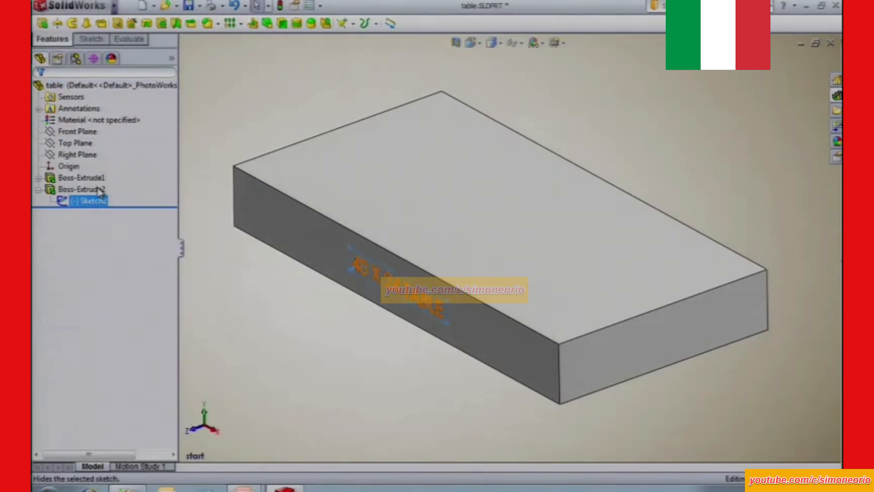
{"action": "left_click", "coordinate": [98, 188]}
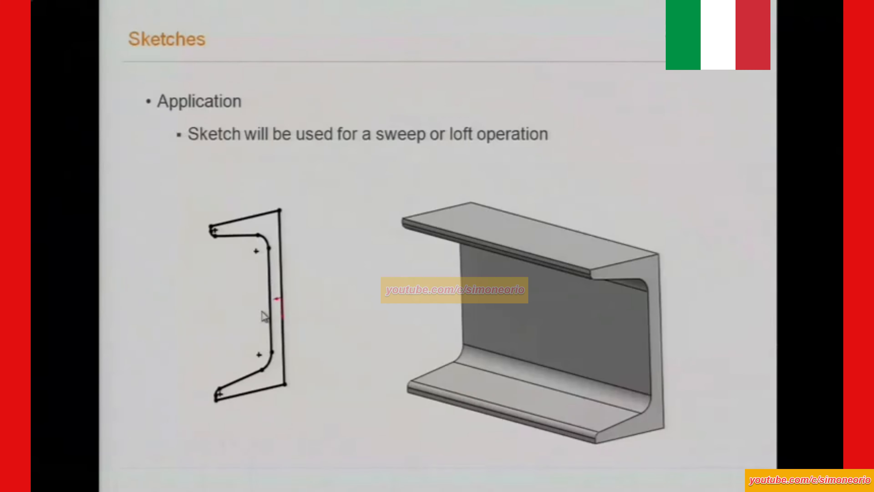
{"action": "left_click", "coordinate": [261, 312]}
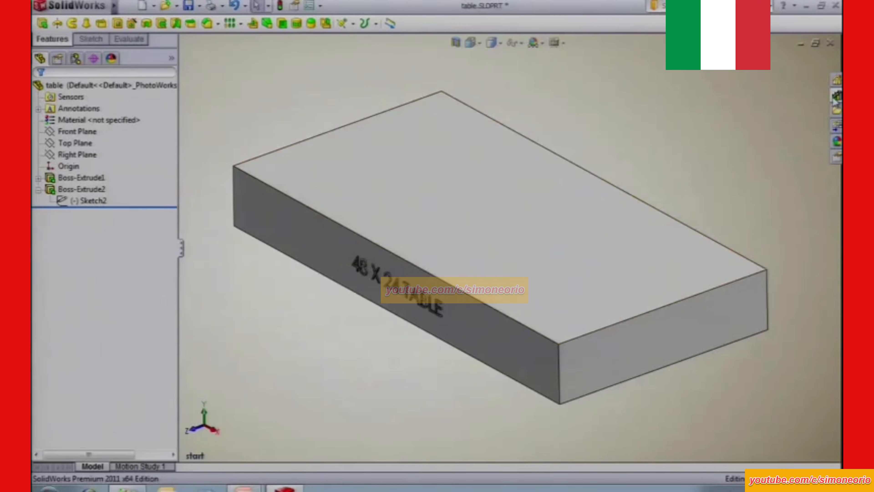
Open sketched text.SLDPRT from the files folder and pin the Design Library open beside the model.
{"action": "left_click", "coordinate": [837, 110]}
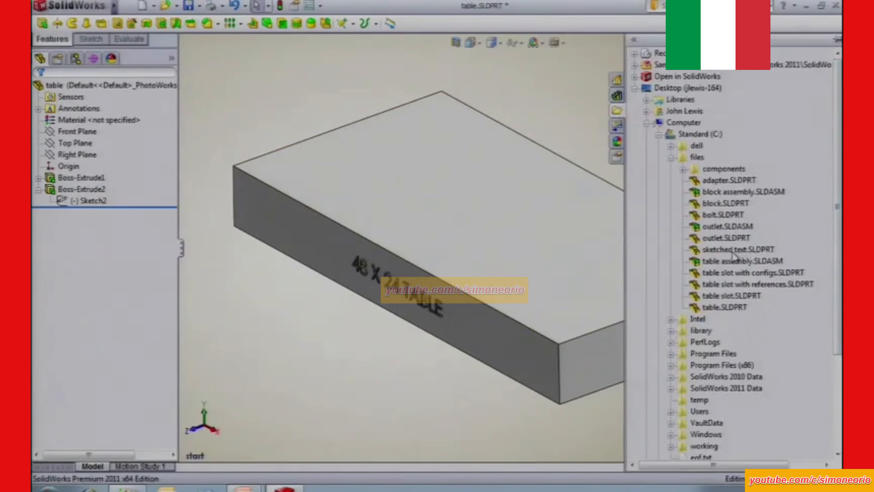
{"action": "right_click", "coordinate": [740, 250]}
{"action": "left_click", "coordinate": [733, 55]}
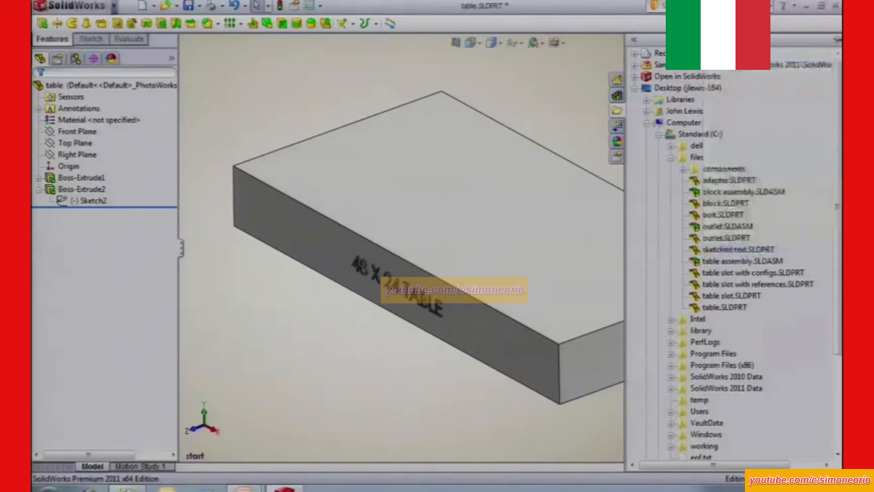
{"action": "left_click", "coordinate": [361, 103]}
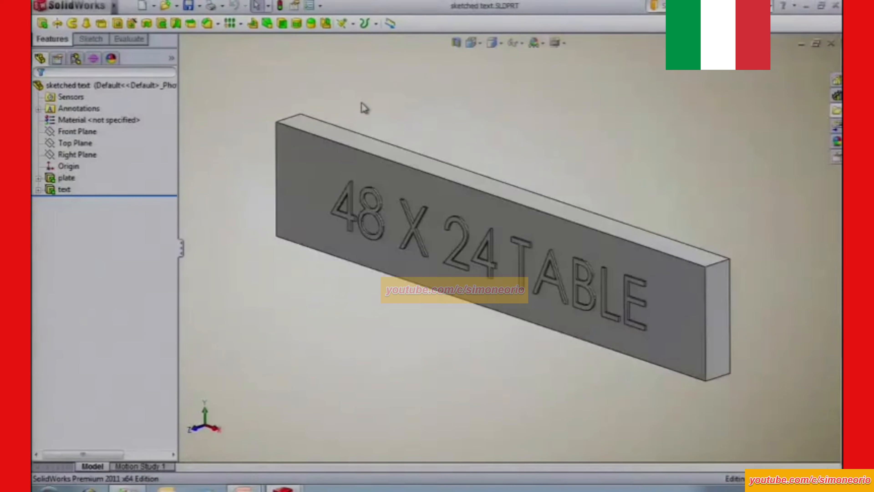
{"action": "left_click", "coordinate": [837, 95]}
{"action": "left_click", "coordinate": [836, 39]}
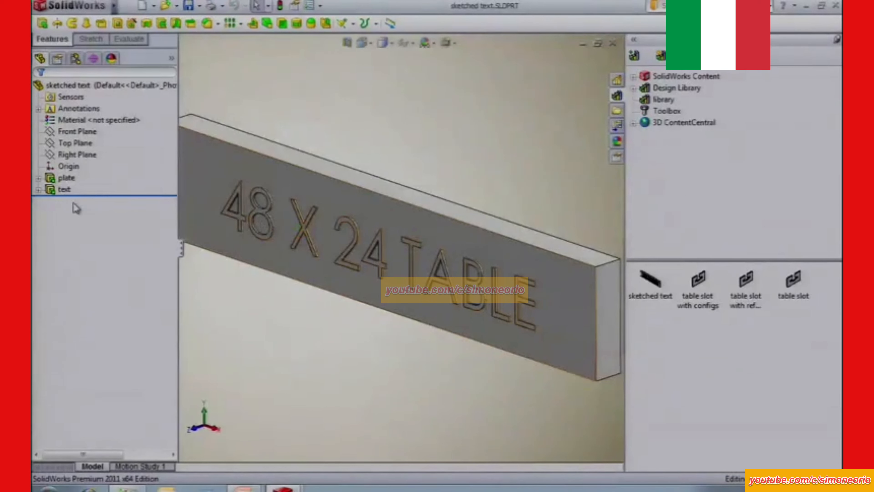
Add the text feature's sketch to the library folder as a SolidWorks Blocks (*.sldblk) file named sketched text.
{"action": "left_click", "coordinate": [38, 189]}
{"action": "left_click", "coordinate": [90, 201]}
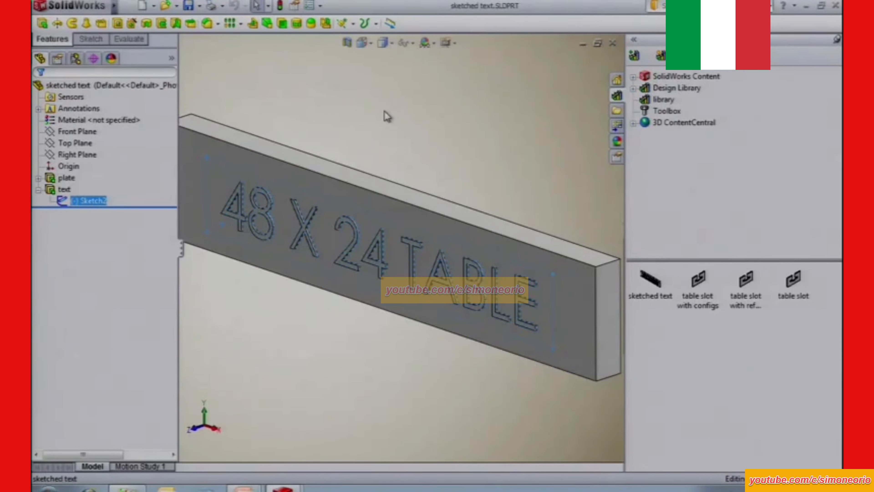
{"action": "left_click", "coordinate": [635, 56]}
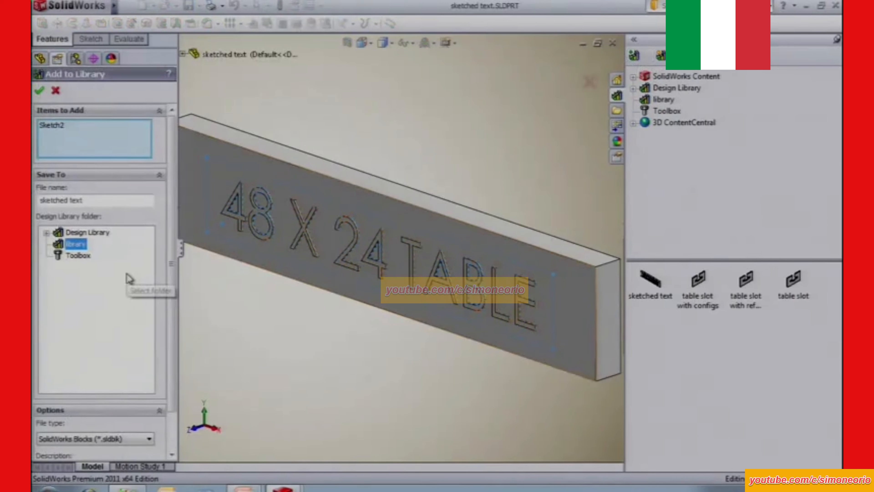
{"action": "scroll", "coordinate": [173, 300], "scroll_direction": "down", "scroll_amount": 3}
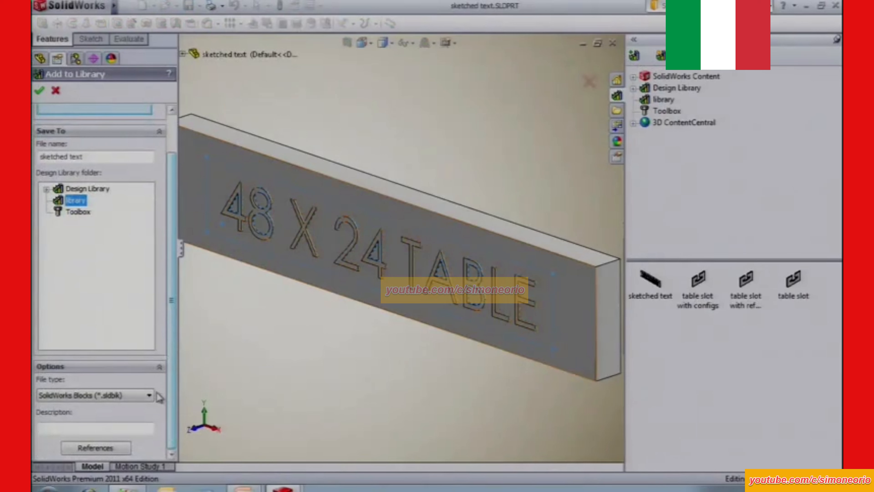
{"action": "left_click", "coordinate": [150, 396]}
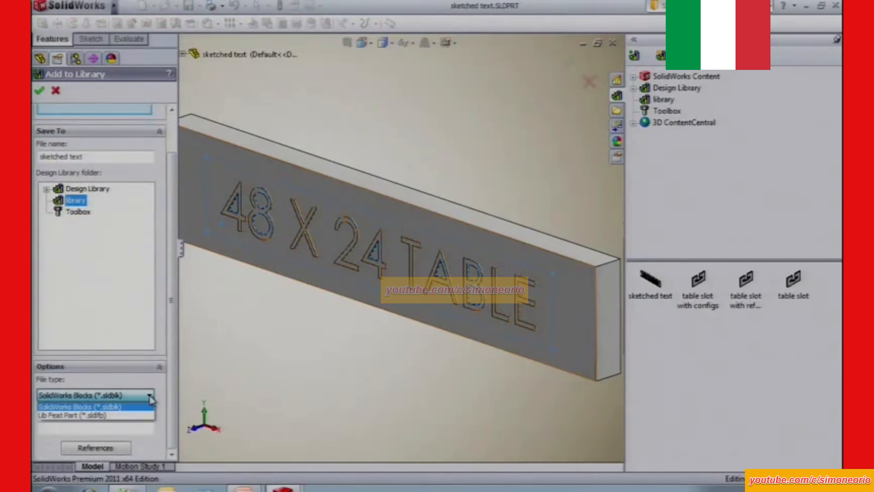
{"action": "left_click", "coordinate": [123, 407]}
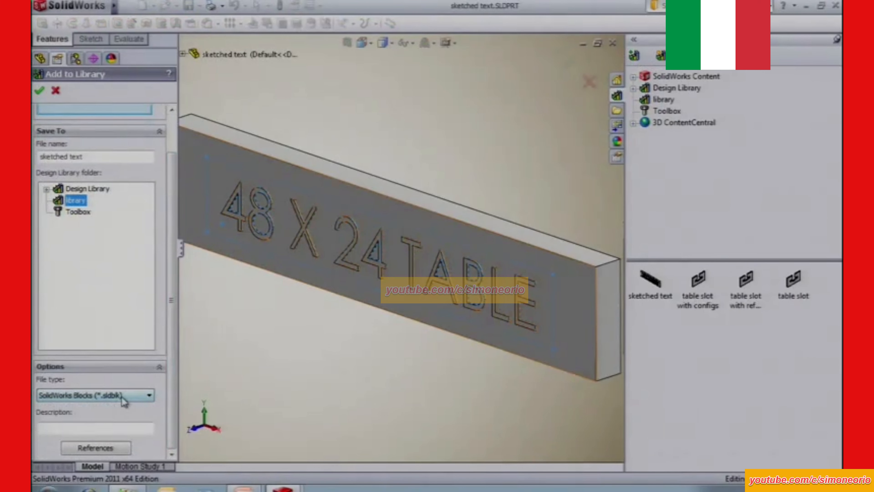
{"action": "left_click", "coordinate": [39, 90]}
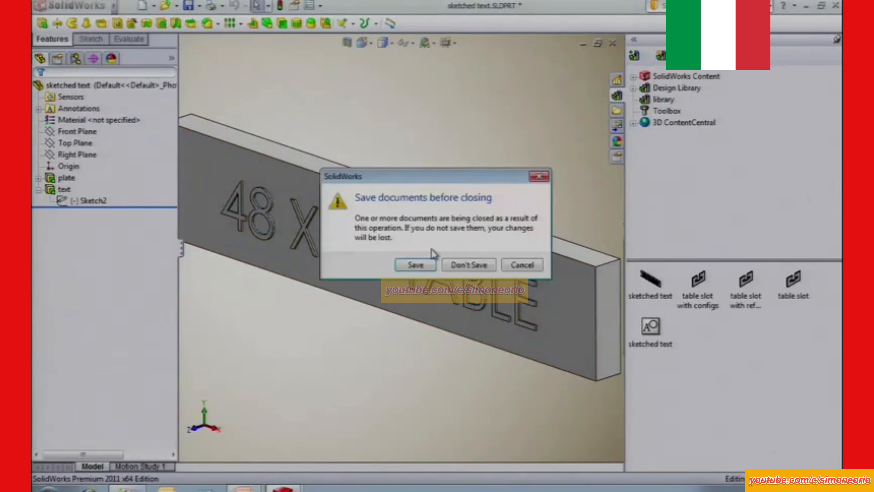
Close the sketched text part without saving its changes and unpin the Design Library beside the table model.
{"action": "left_click", "coordinate": [466, 264]}
{"action": "mouse_move", "coordinate": [654, 330]}
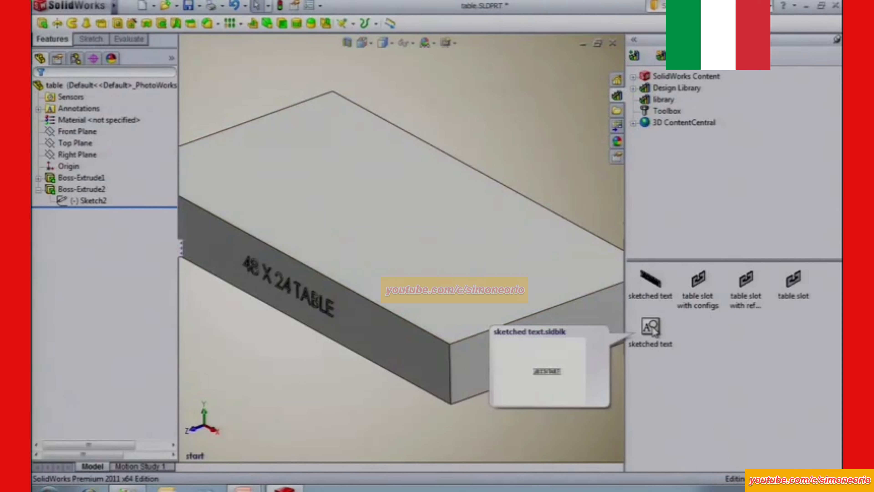
{"action": "left_click", "coordinate": [837, 40]}
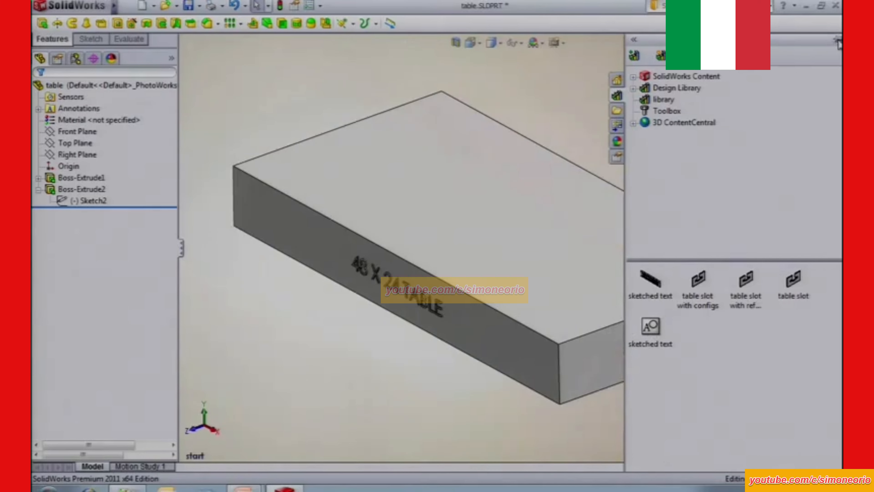
Insert the sketched text block below the table's long front side without selecting a face, at scale 1 and 0 degrees, and exit the sketch.
{"action": "left_click", "coordinate": [652, 327]}
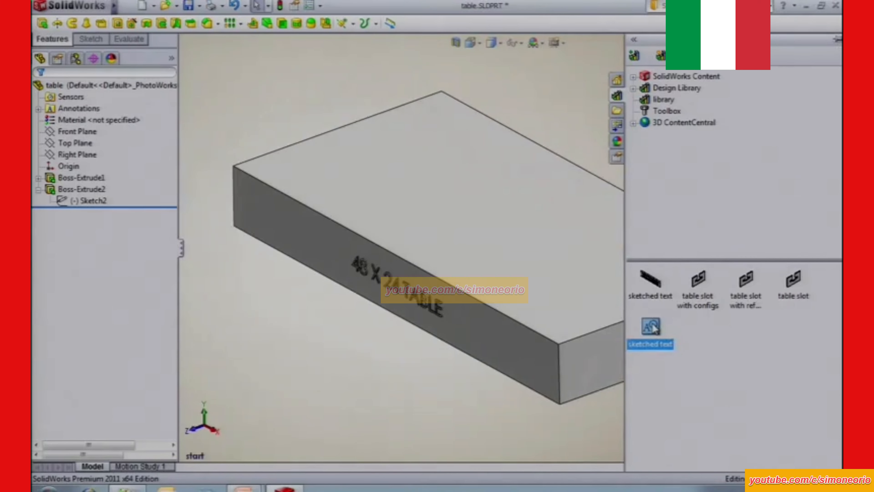
{"action": "mouse_move", "coordinate": [651, 327]}
{"action": "left_mouse_down"}
{"action": "mouse_move", "coordinate": [599, 397]}
{"action": "mouse_move", "coordinate": [394, 415]}
{"action": "mouse_move", "coordinate": [360, 391]}
{"action": "mouse_move", "coordinate": [331, 326]}
{"action": "mouse_move", "coordinate": [327, 378]}
{"action": "mouse_move", "coordinate": [328, 349]}
{"action": "mouse_move", "coordinate": [333, 356]}
{"action": "left_mouse_up"}
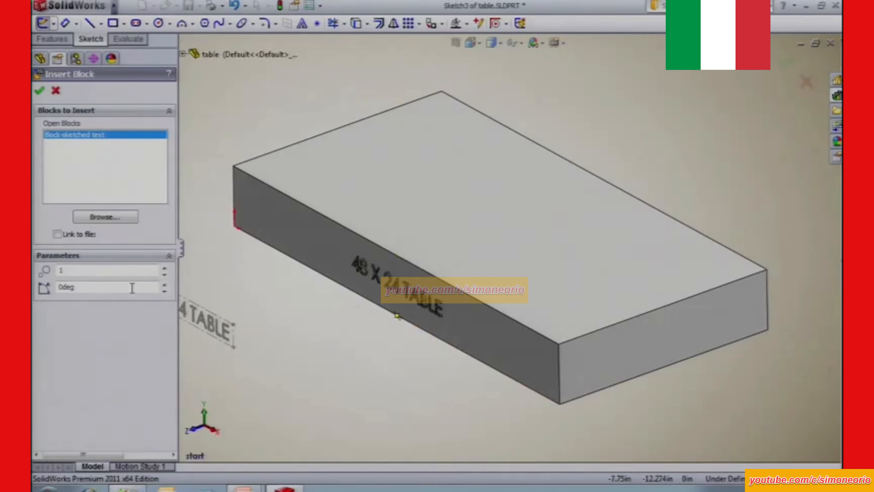
{"action": "left_click_drag", "start_coordinate": [95, 268], "coordinate": [47, 269]}
{"action": "left_click_drag", "start_coordinate": [91, 286], "coordinate": [46, 289]}
{"action": "left_click", "coordinate": [253, 288]}
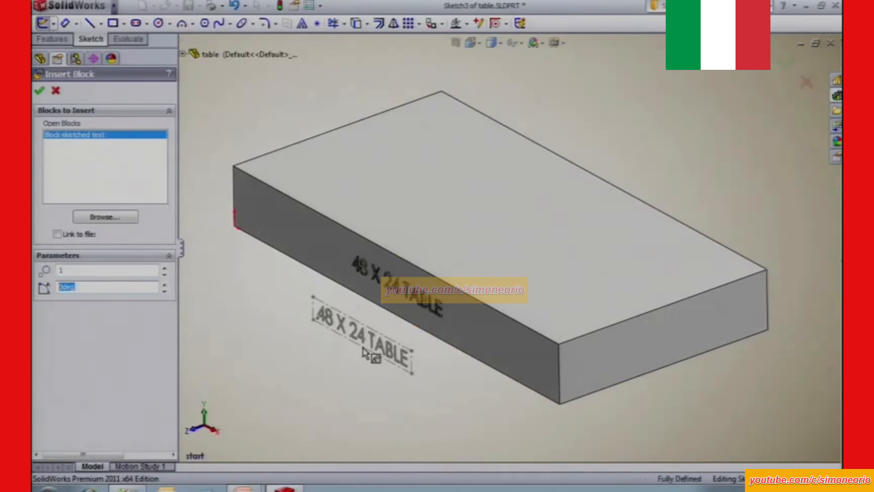
{"action": "left_click", "coordinate": [40, 90]}
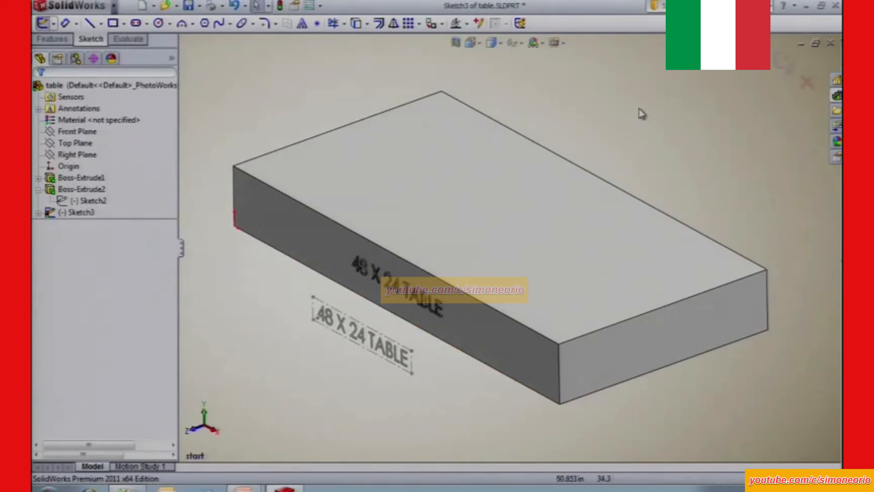
{"action": "left_click", "coordinate": [783, 61]}
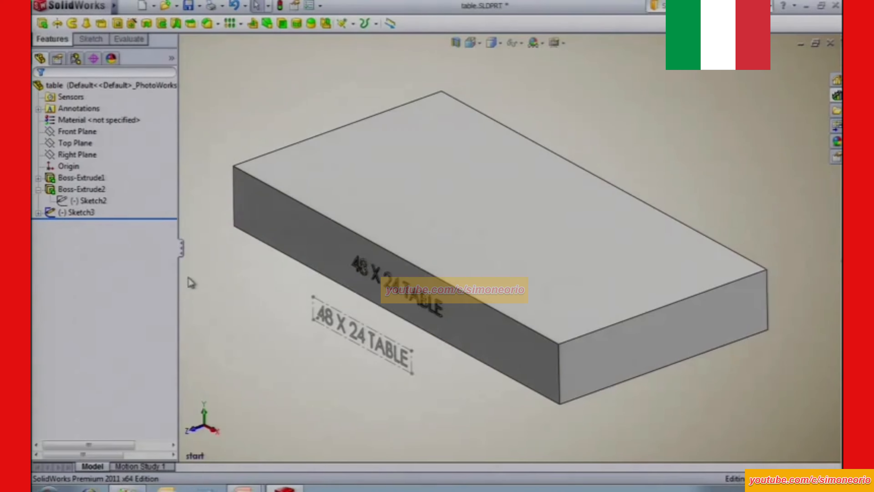
Check which plane the inserted block's sketch lies on, and delete that sketch from the table.
{"action": "left_click", "coordinate": [81, 212]}
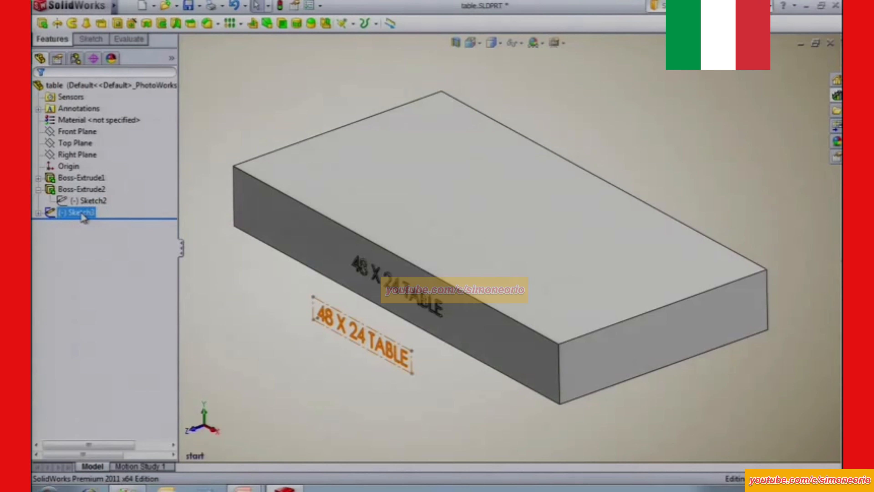
{"action": "left_click", "coordinate": [81, 214]}
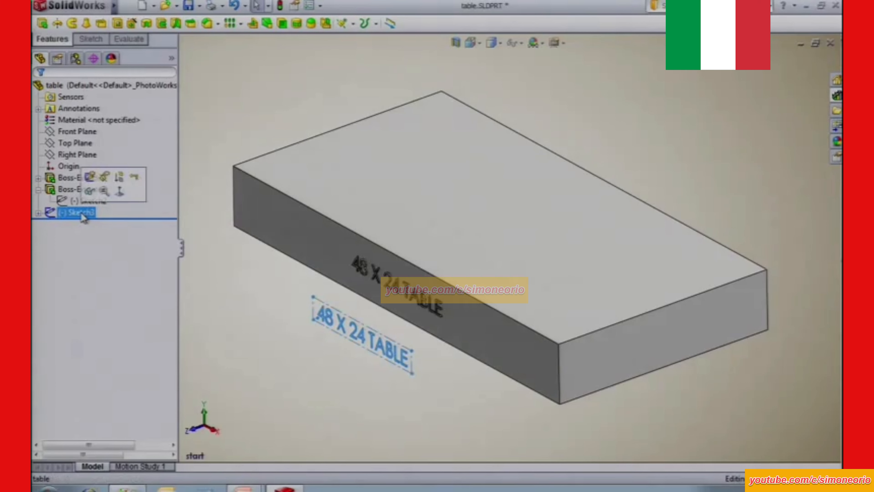
{"action": "left_click", "coordinate": [104, 177]}
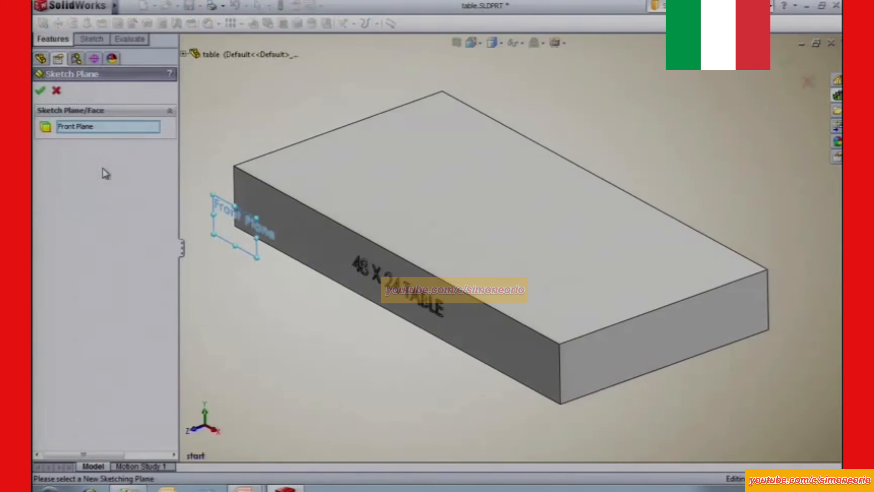
{"action": "left_click", "coordinate": [57, 92]}
{"action": "right_click", "coordinate": [86, 213]}
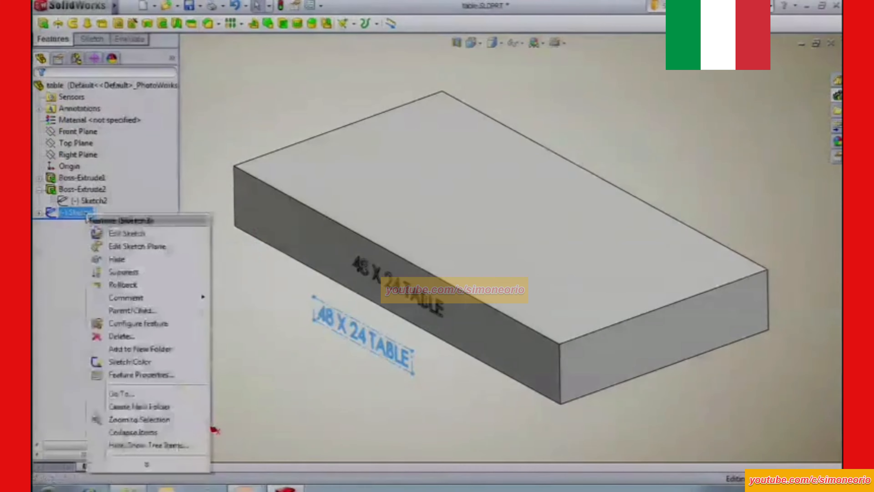
{"action": "left_click", "coordinate": [123, 337]}
{"action": "left_click", "coordinate": [568, 204]}
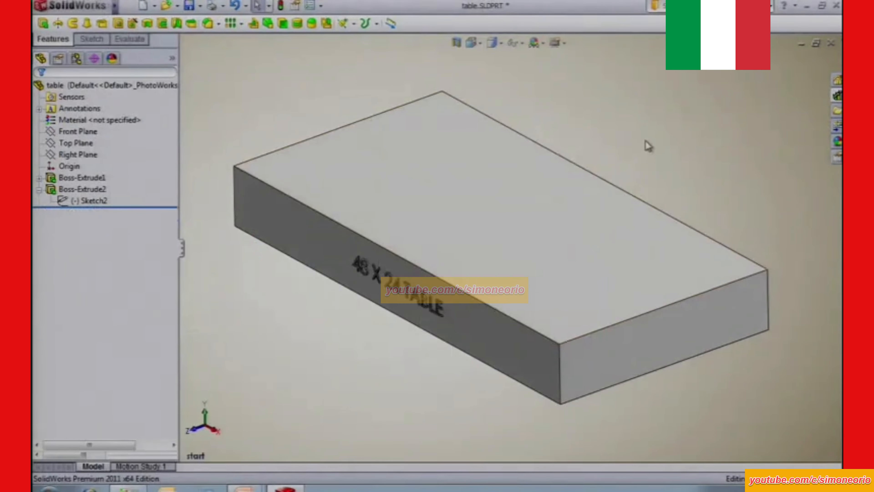
Insert the sketched text library block on the table's upper face at scale 2 and exit the sketch.
{"action": "left_click", "coordinate": [519, 229]}
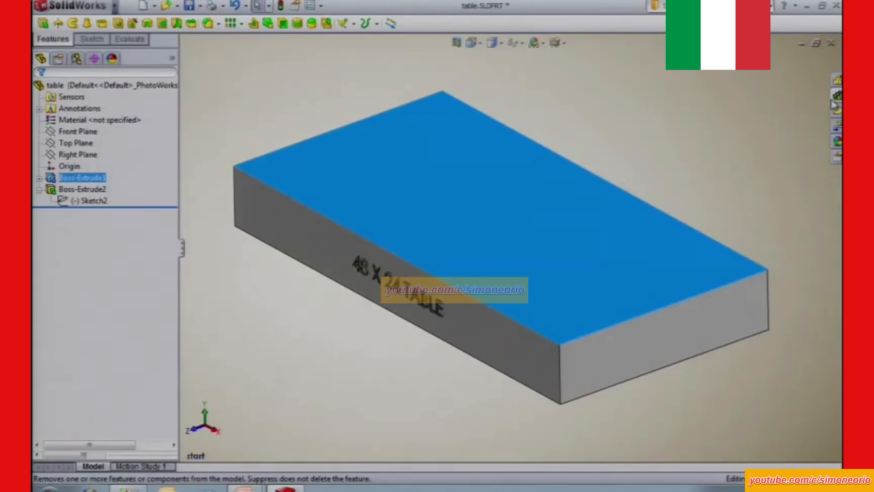
{"action": "left_click", "coordinate": [837, 96]}
{"action": "mouse_move", "coordinate": [651, 327]}
{"action": "left_mouse_down"}
{"action": "mouse_move", "coordinate": [650, 341]}
{"action": "mouse_move", "coordinate": [347, 390]}
{"action": "mouse_move", "coordinate": [263, 351]}
{"action": "mouse_move", "coordinate": [289, 367]}
{"action": "left_mouse_up"}
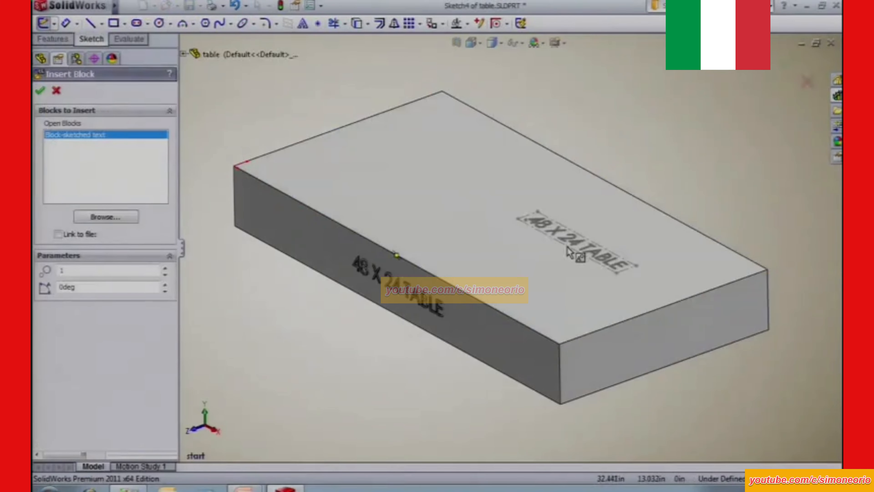
{"action": "double_click", "coordinate": [107, 269]}
{"action": "type", "text": "2"}
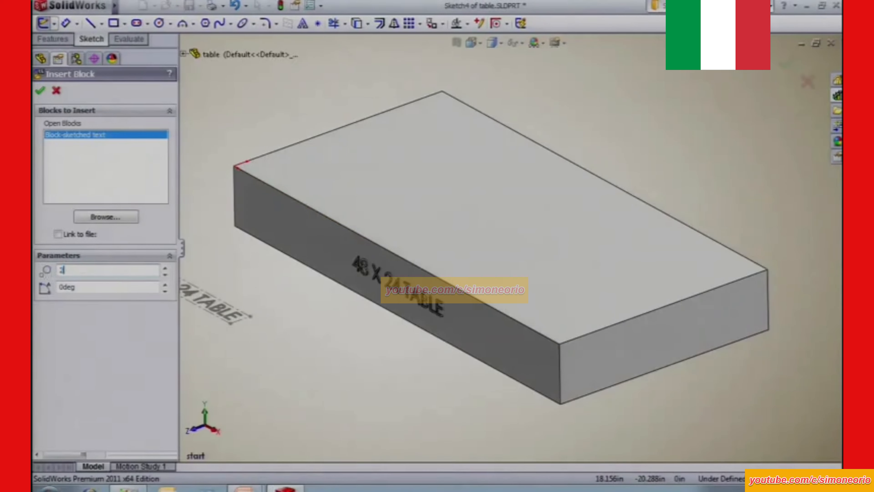
{"action": "key", "text": "Return"}
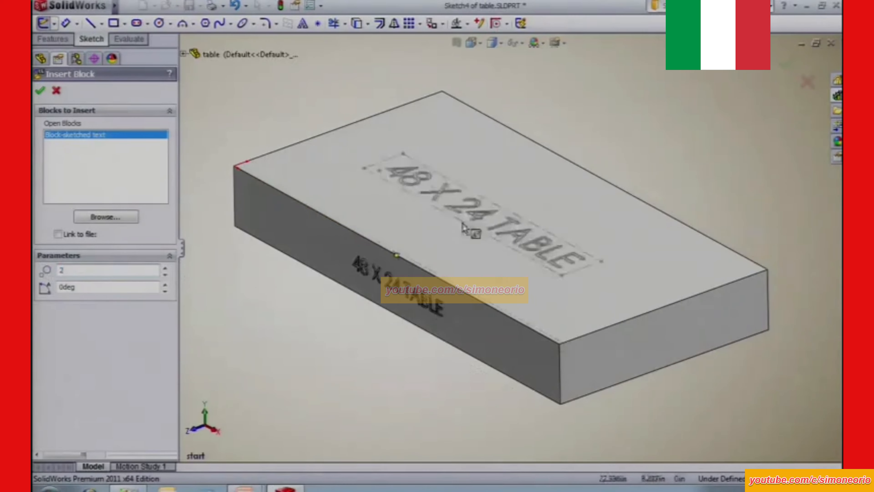
{"action": "left_click", "coordinate": [472, 229]}
{"action": "key", "text": "Escape"}
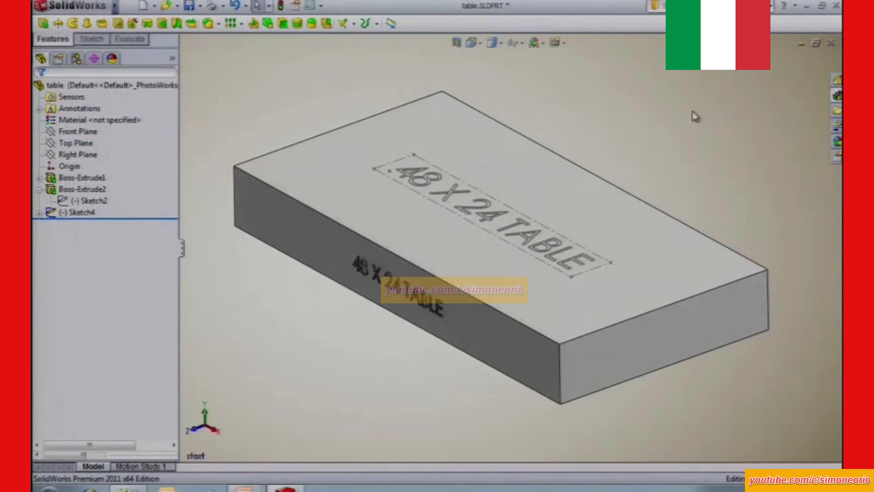
Start a sketch on the table's short end face, place the sketched text block there at scale 1, and exit the sketch.
{"action": "left_click", "coordinate": [650, 342]}
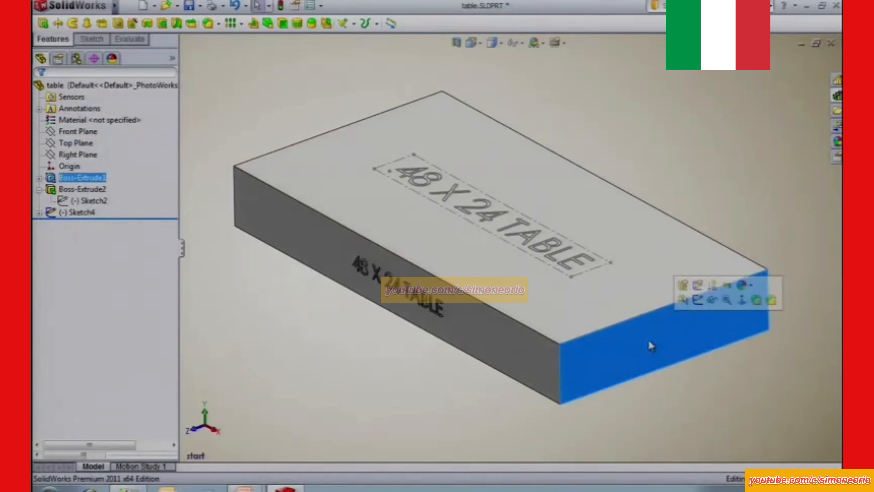
{"action": "left_click", "coordinate": [698, 299]}
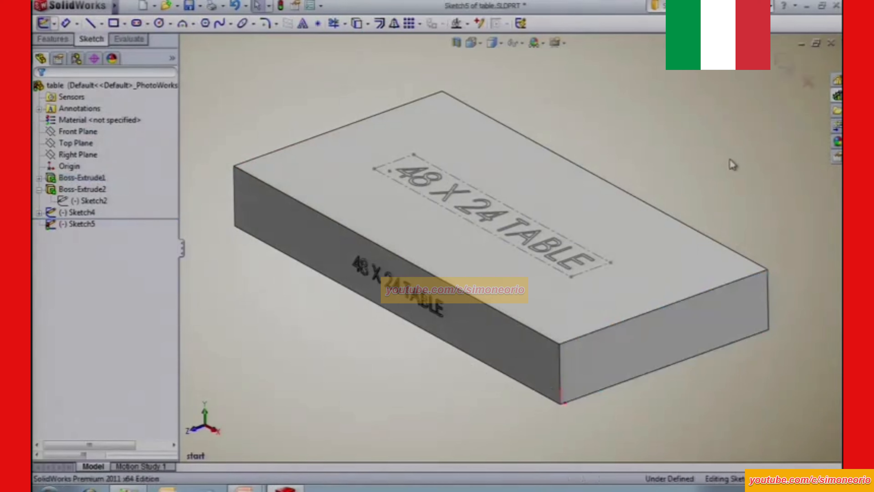
{"action": "left_click", "coordinate": [838, 96]}
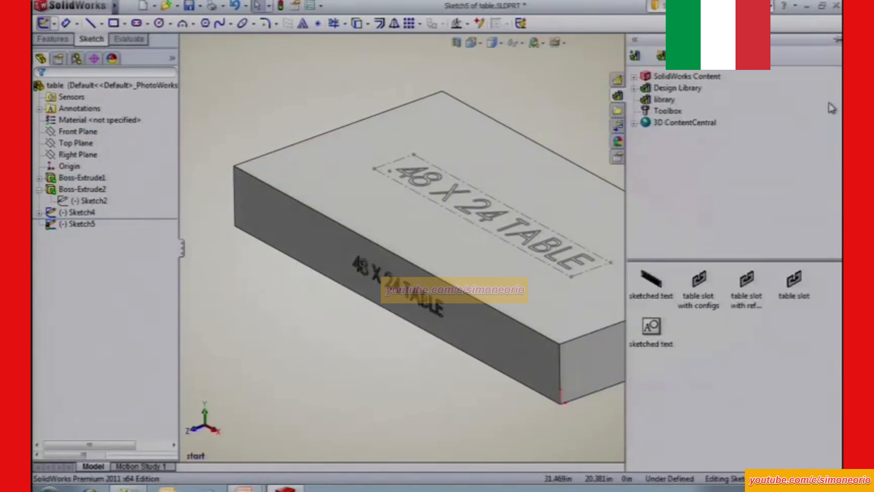
{"action": "left_click", "coordinate": [650, 327]}
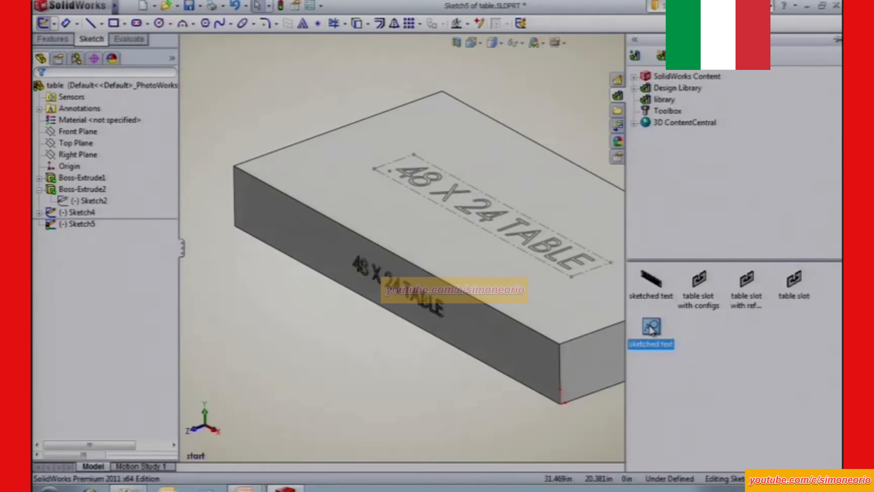
{"action": "mouse_move", "coordinate": [650, 329]}
{"action": "left_mouse_down"}
{"action": "mouse_move", "coordinate": [404, 400]}
{"action": "mouse_move", "coordinate": [347, 384]}
{"action": "mouse_move", "coordinate": [360, 385]}
{"action": "left_mouse_up"}
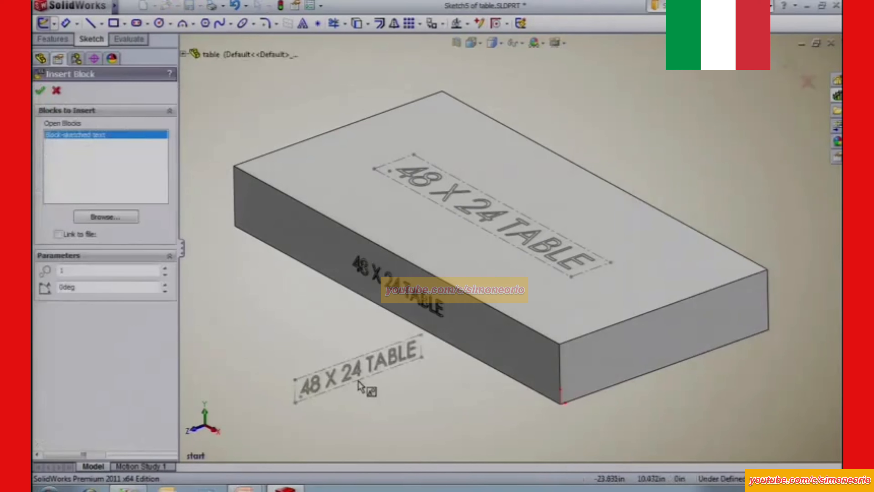
{"action": "left_click", "coordinate": [658, 351]}
{"action": "left_click", "coordinate": [788, 63]}
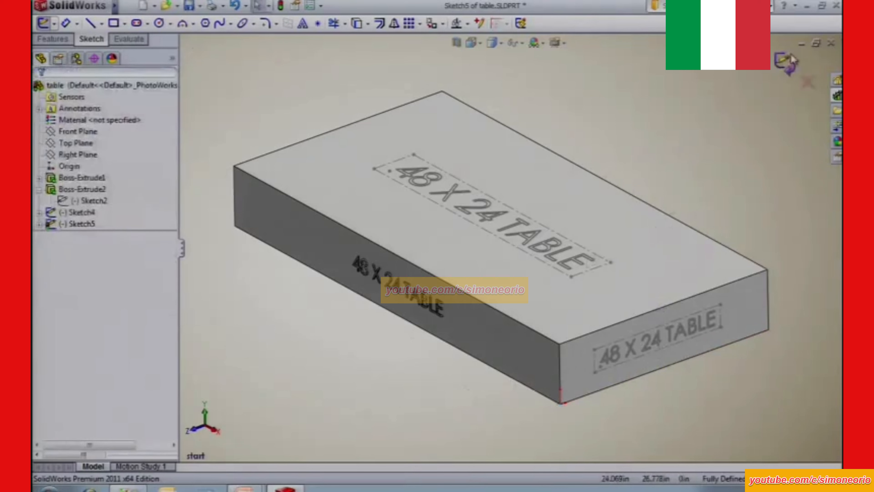
{"action": "left_click", "coordinate": [791, 56]}
{"action": "left_click", "coordinate": [192, 377]}
Expand the two block sketches, edit the end-face one, and move its text block slightly farther from the table's front corner.
{"action": "left_click", "coordinate": [40, 213]}
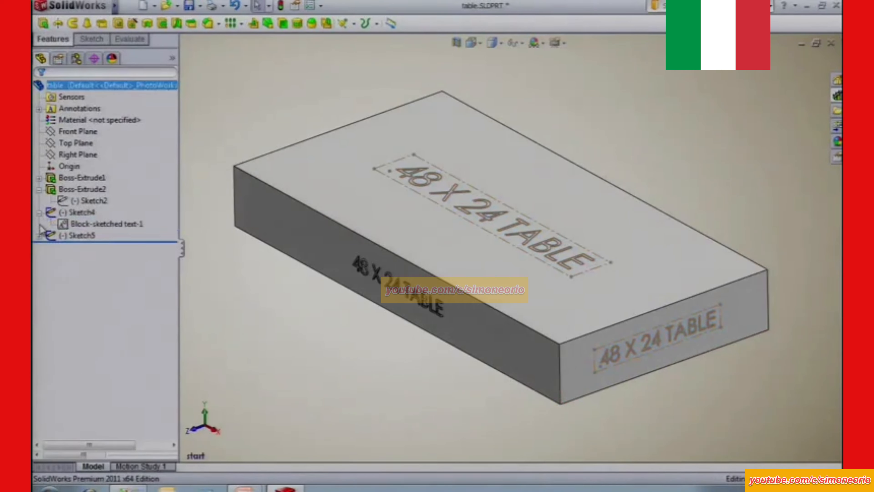
{"action": "left_click", "coordinate": [39, 236]}
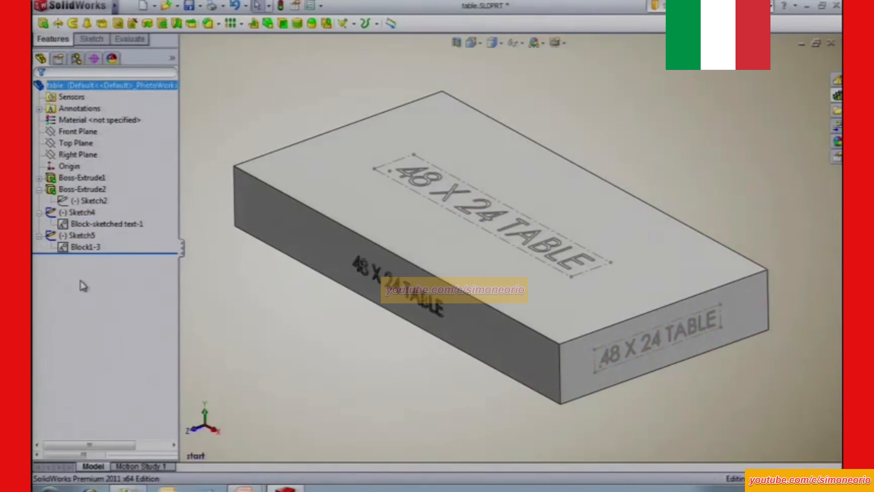
{"action": "left_click", "coordinate": [80, 236]}
{"action": "left_click", "coordinate": [93, 205]}
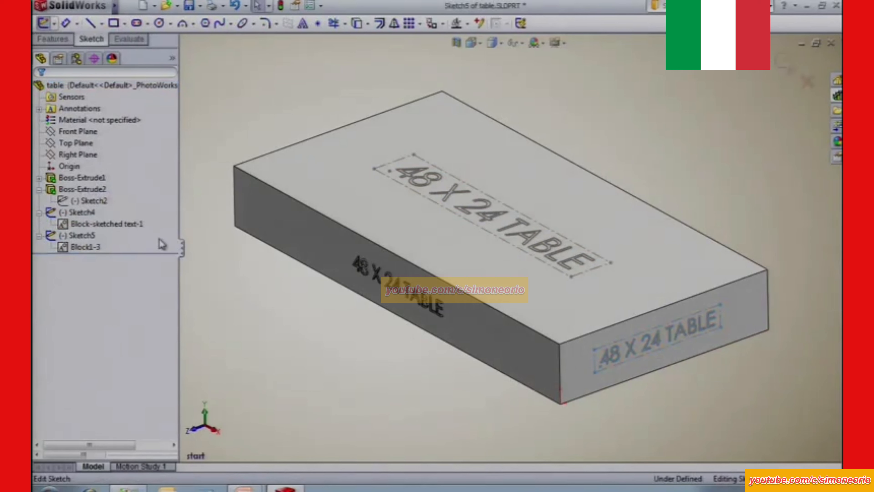
{"action": "left_click_drag", "start_coordinate": [631, 352], "coordinate": [653, 349]}
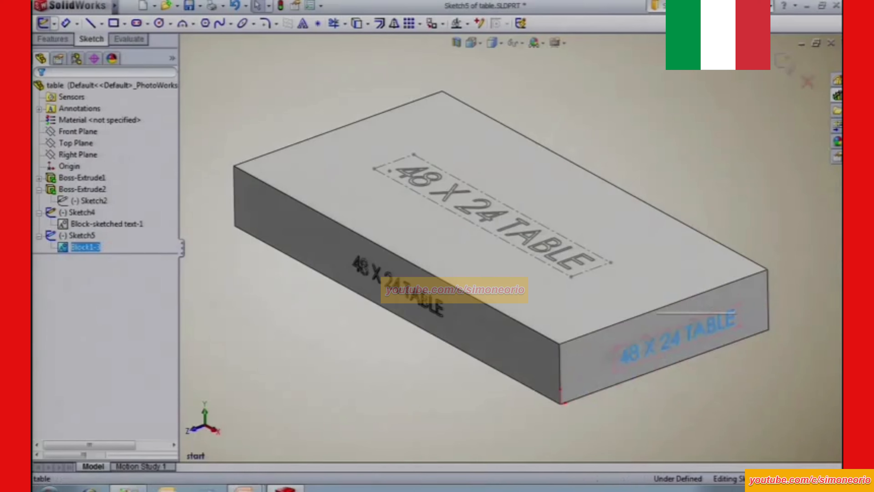
Open the properties of the end-face text block and start editing the block's definition.
{"action": "left_click", "coordinate": [58, 59]}
{"action": "double_click", "coordinate": [87, 311]}
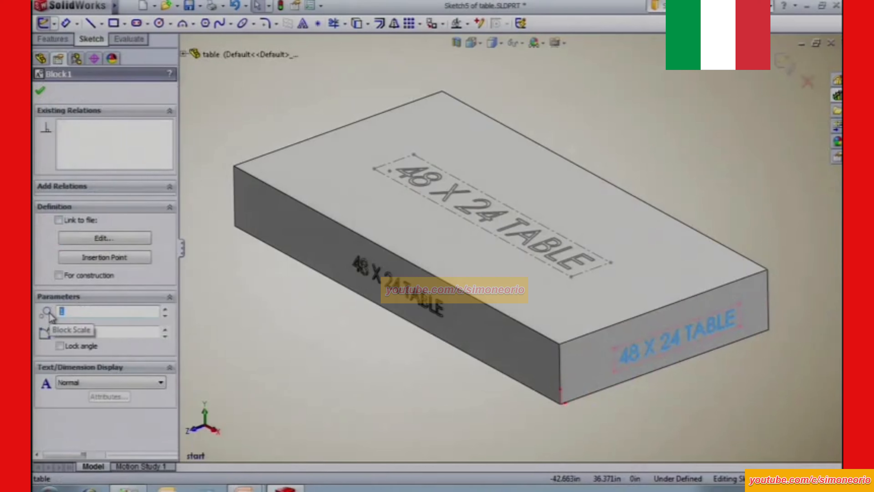
{"action": "left_click", "coordinate": [104, 240]}
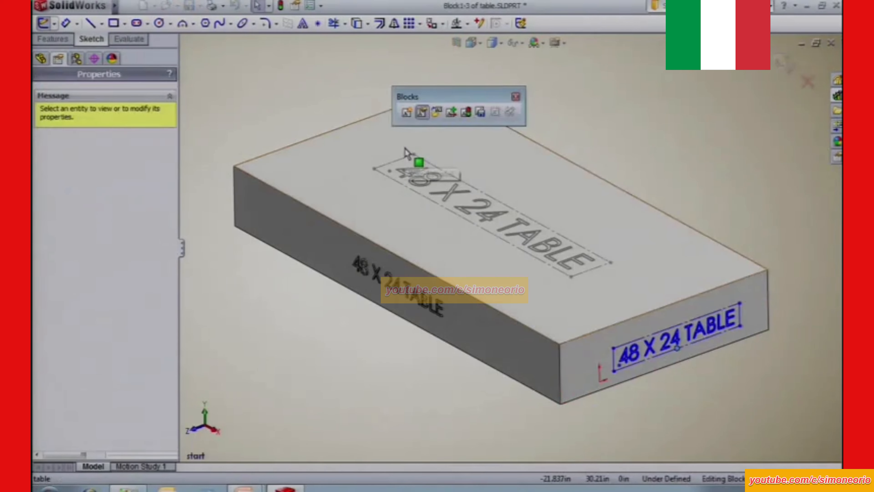
Finish editing the text block, close the block tools, exit the end-face sketch, and show the part's feature list.
{"action": "left_click", "coordinate": [423, 114]}
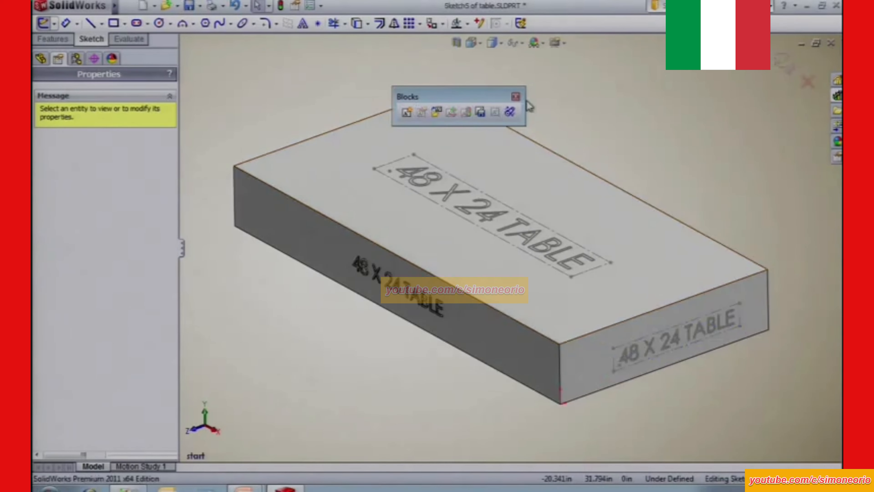
{"action": "left_click", "coordinate": [516, 97]}
{"action": "left_click", "coordinate": [782, 62]}
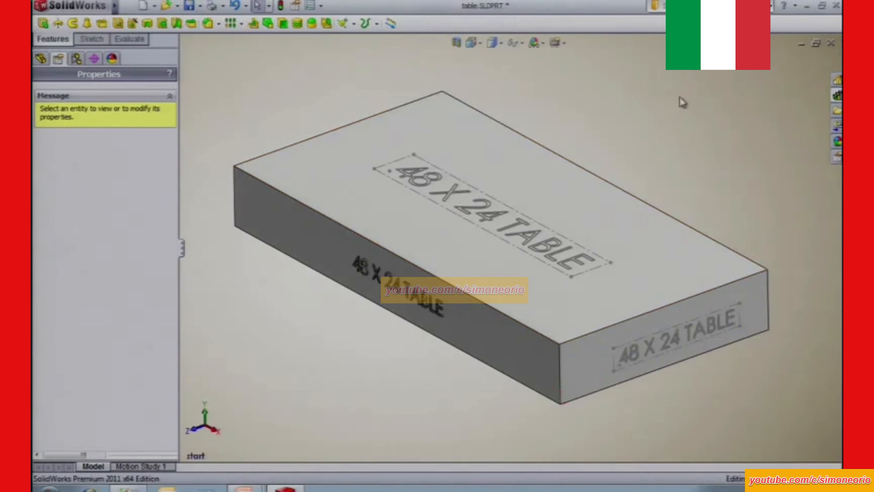
{"action": "left_click", "coordinate": [41, 59]}
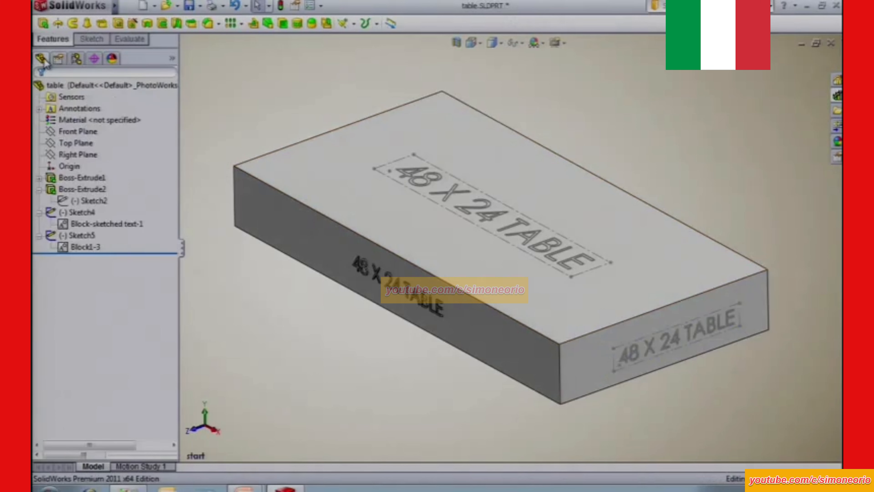
Examine the sample symbols and blocks in the annotations folder of the Design Library.
{"action": "left_click", "coordinate": [838, 96]}
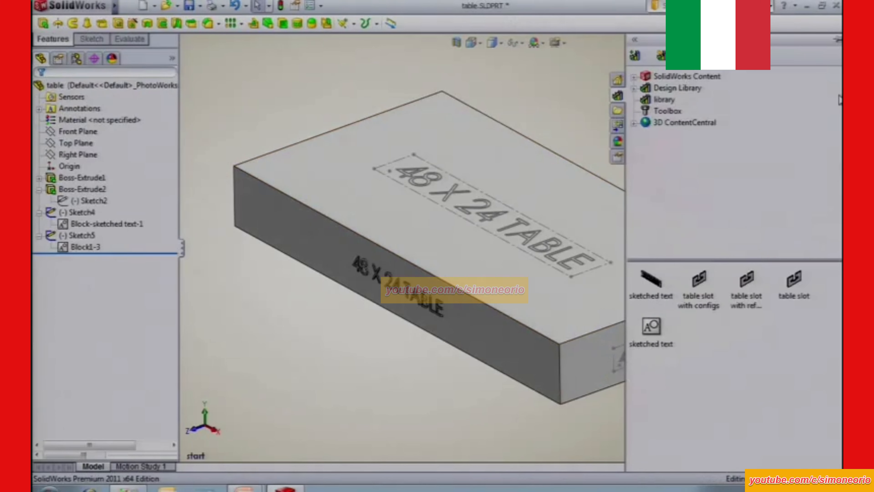
{"action": "left_click", "coordinate": [635, 88]}
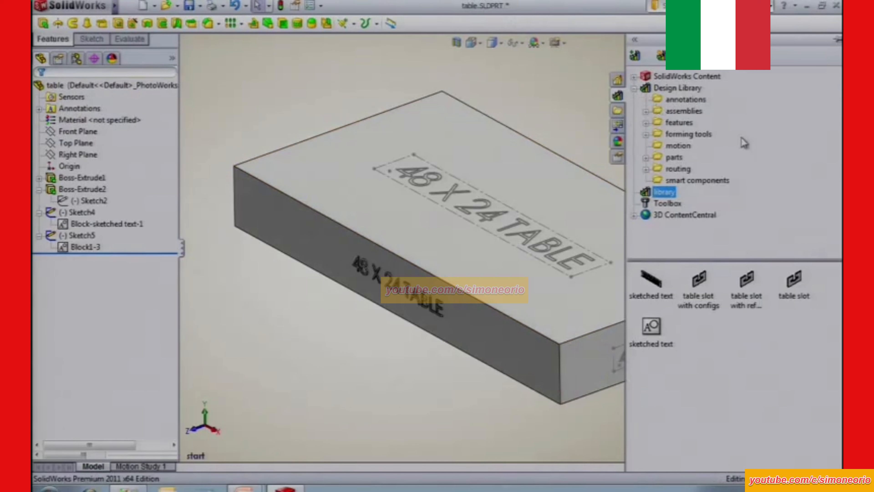
{"action": "left_click", "coordinate": [696, 101]}
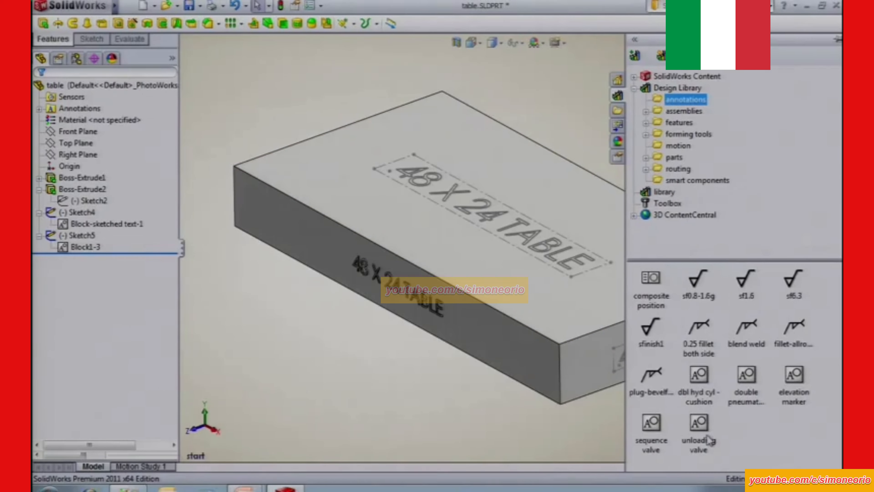
{"action": "mouse_move", "coordinate": [703, 430]}
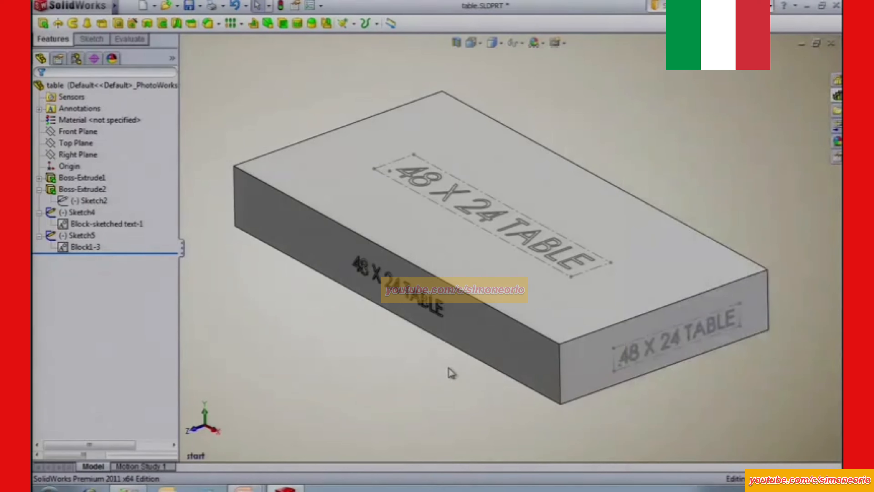
Close the table part.
{"action": "key", "text": "ctrl+w"}
{"action": "left_click", "coordinate": [469, 267]}
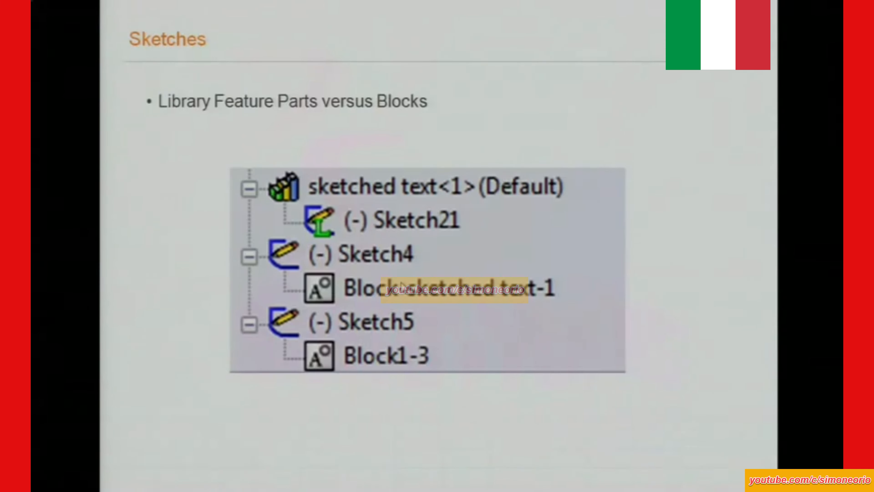
{"action": "left_click", "coordinate": [401, 283]}
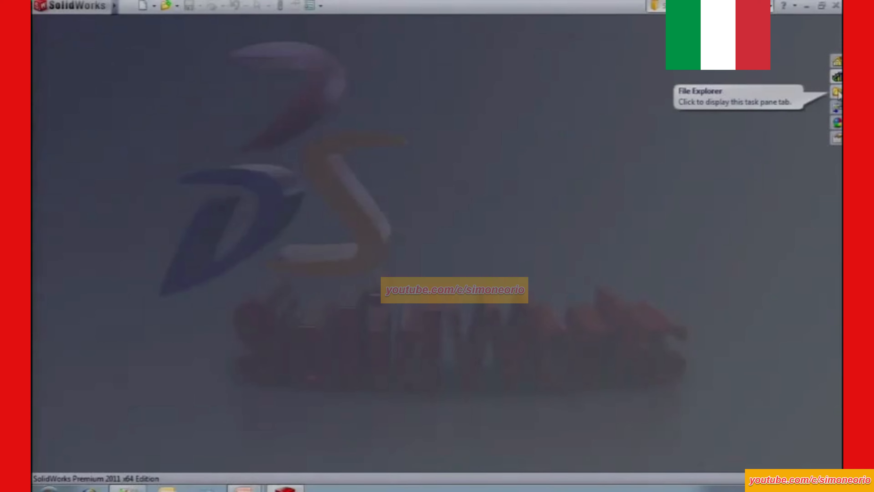
Create a new folder named parts inside the custom library location of the Design Library.
{"action": "left_click", "coordinate": [837, 76]}
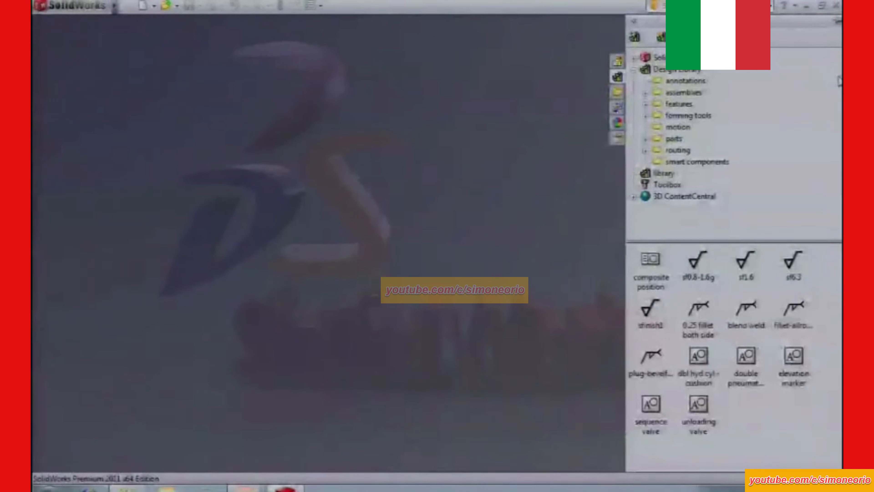
{"action": "double_click", "coordinate": [643, 71]}
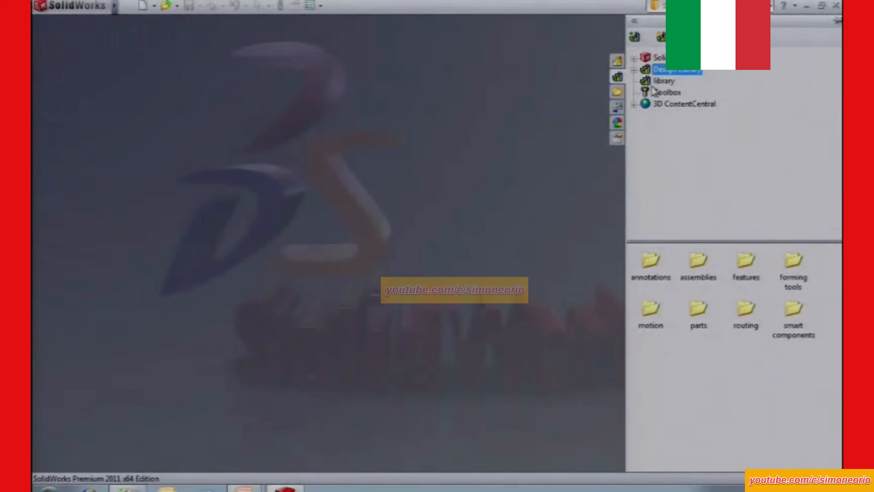
{"action": "left_click", "coordinate": [663, 82]}
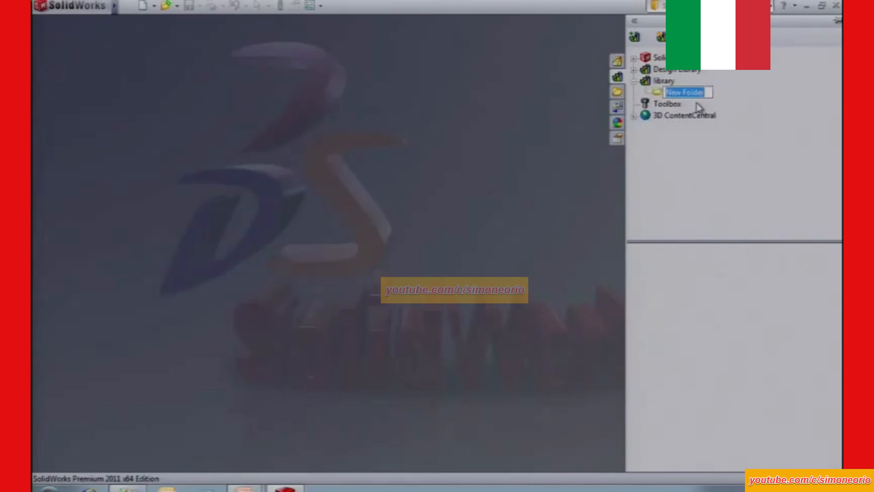
{"action": "type", "text": "parts"}
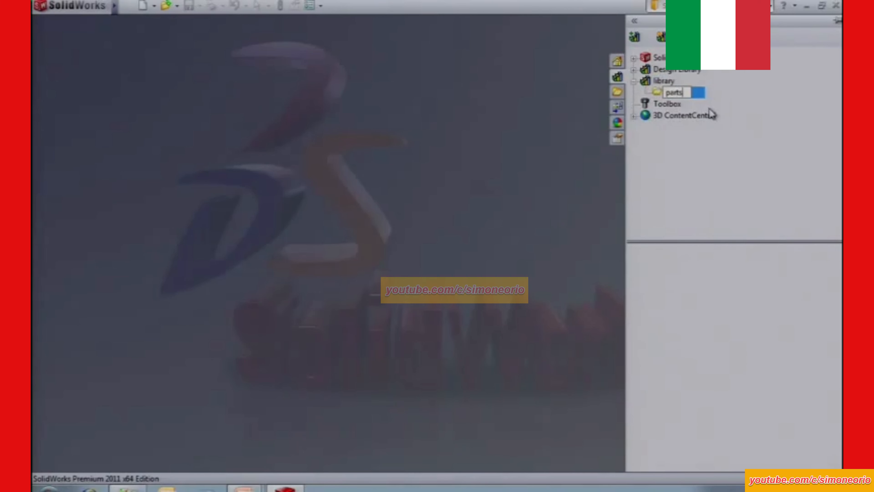
{"action": "key", "text": "Return"}
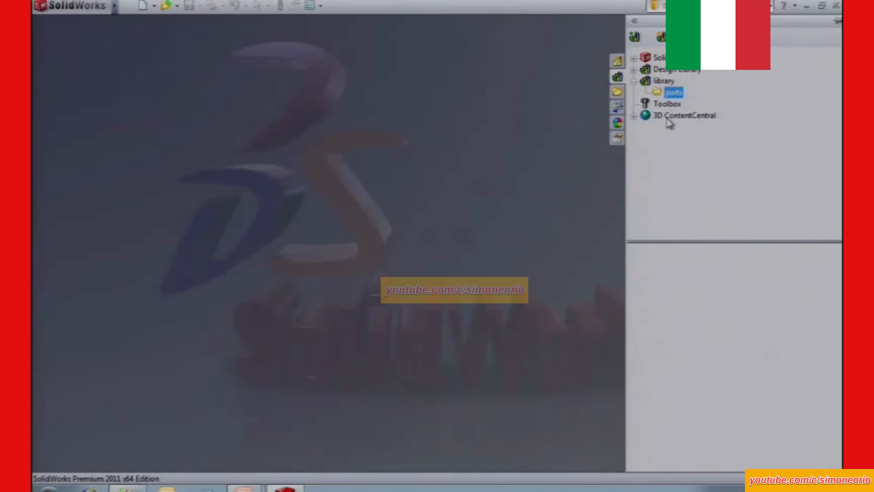
Open bolt.SLDPRT from the files folder on the C: drive.
{"action": "left_click", "coordinate": [618, 92]}
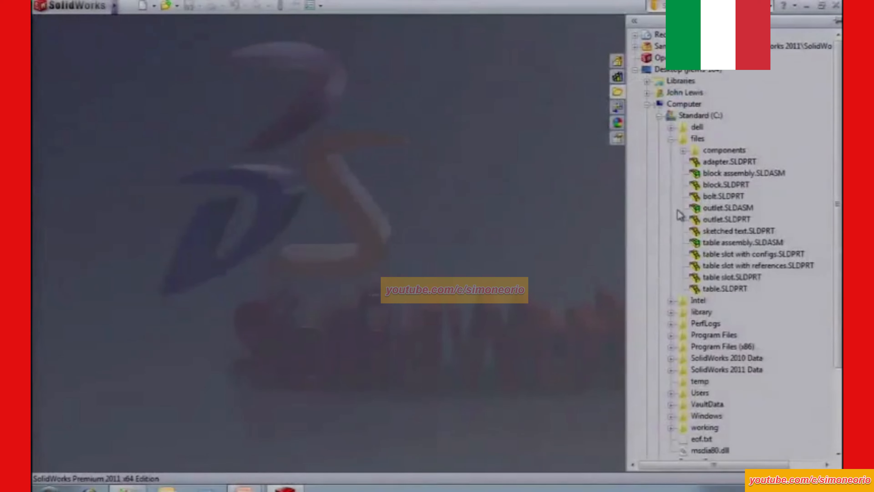
{"action": "left_click_drag", "start_coordinate": [723, 196], "coordinate": [440, 208]}
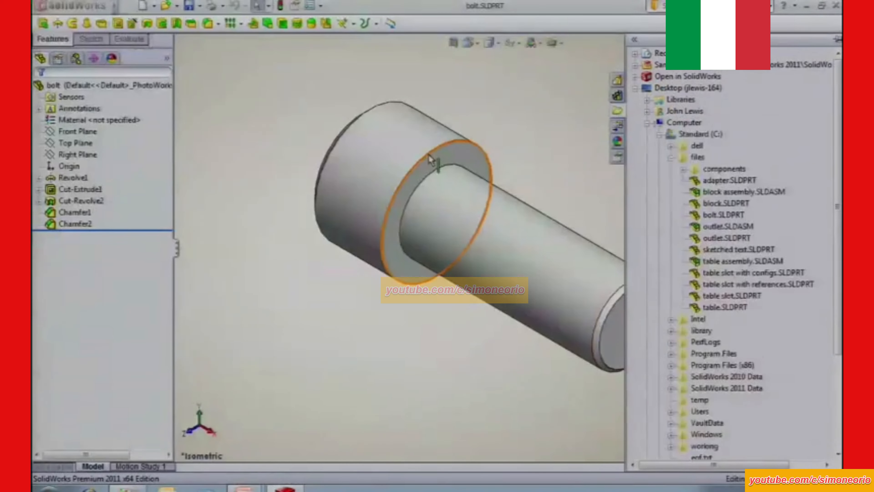
{"action": "middle_click_drag", "start_coordinate": [416, 191], "coordinate": [437, 194]}
Add the bolt part to the library's parts folder under the file name bolt as a Part (*.sldprt).
{"action": "left_click", "coordinate": [837, 95]}
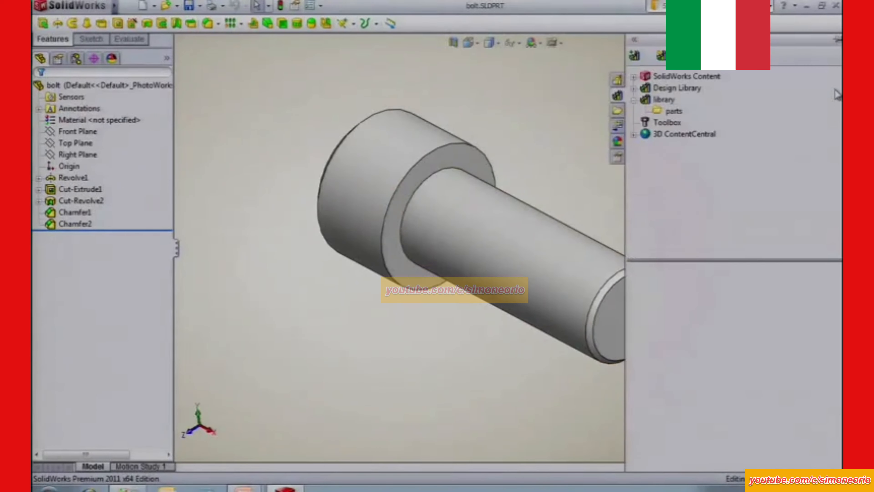
{"action": "left_click", "coordinate": [838, 39]}
{"action": "left_click_drag", "start_coordinate": [675, 114], "coordinate": [767, 357]}
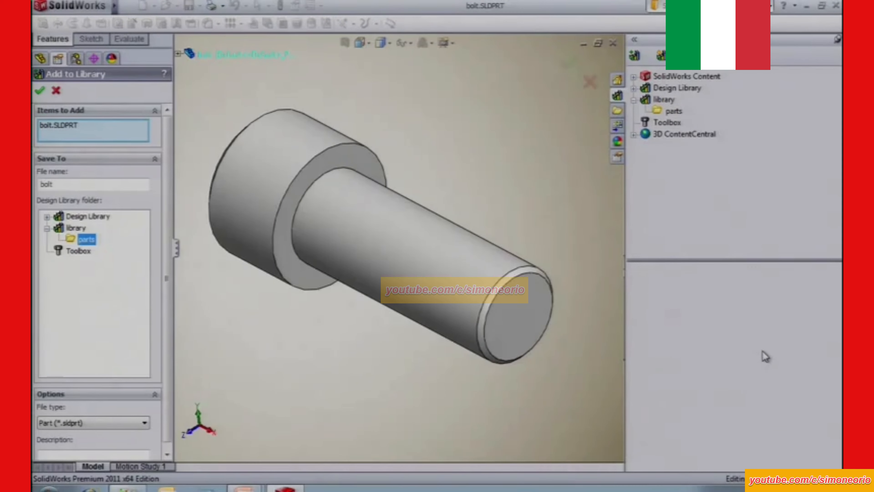
{"action": "left_click", "coordinate": [40, 91]}
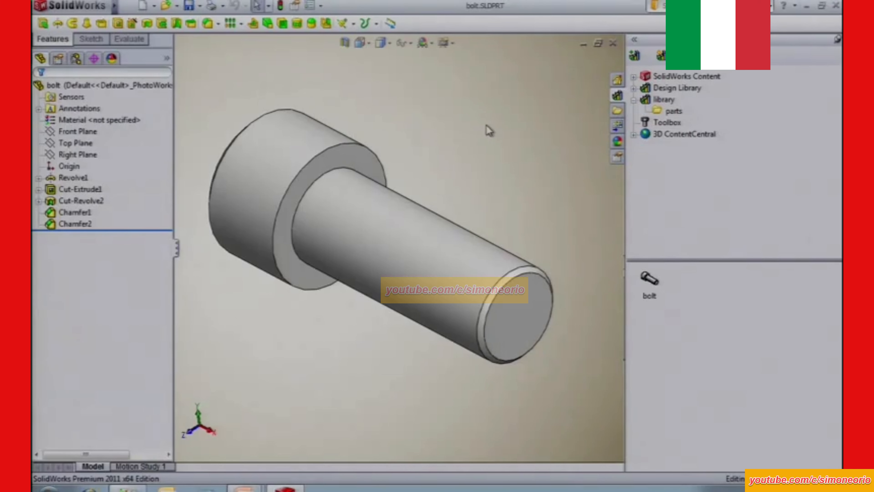
Close the bolt part and open block assembly.SLDASM from the files folder, leaving the task pane unpinned.
{"action": "key", "text": "ctrl+w"}
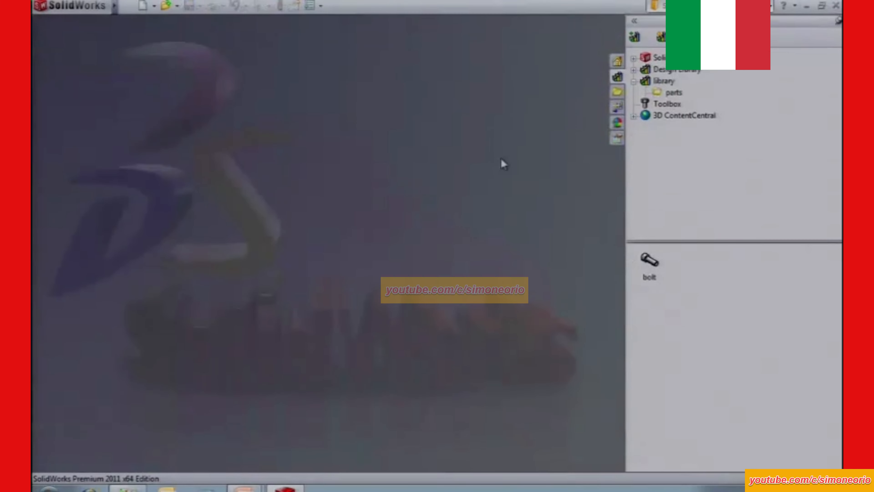
{"action": "left_click", "coordinate": [617, 92]}
{"action": "left_click_drag", "start_coordinate": [714, 174], "coordinate": [497, 178]}
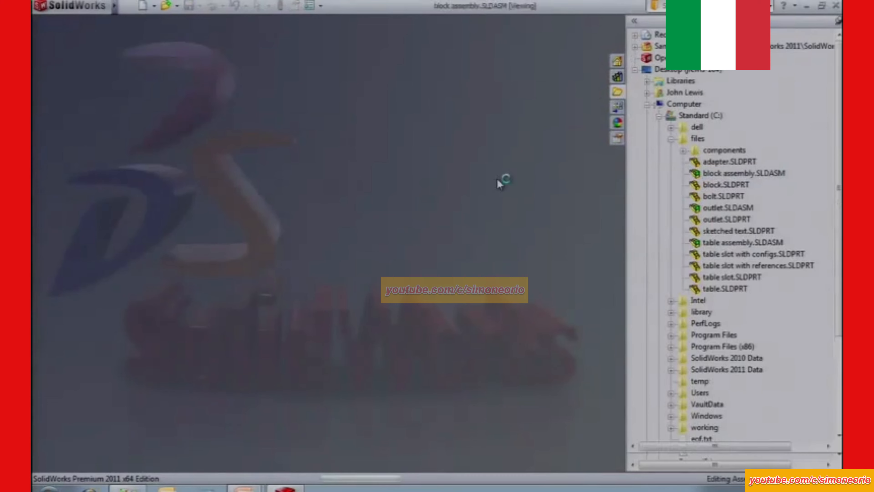
{"action": "left_click", "coordinate": [837, 38]}
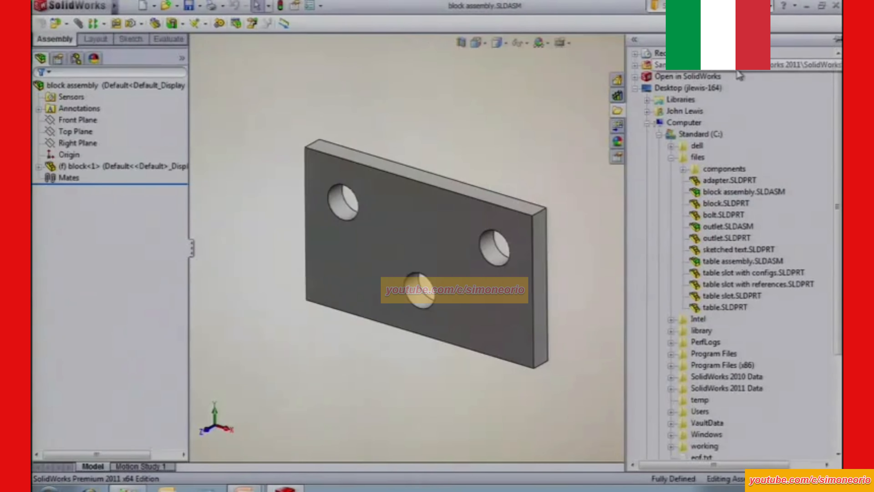
{"action": "left_click", "coordinate": [514, 102]}
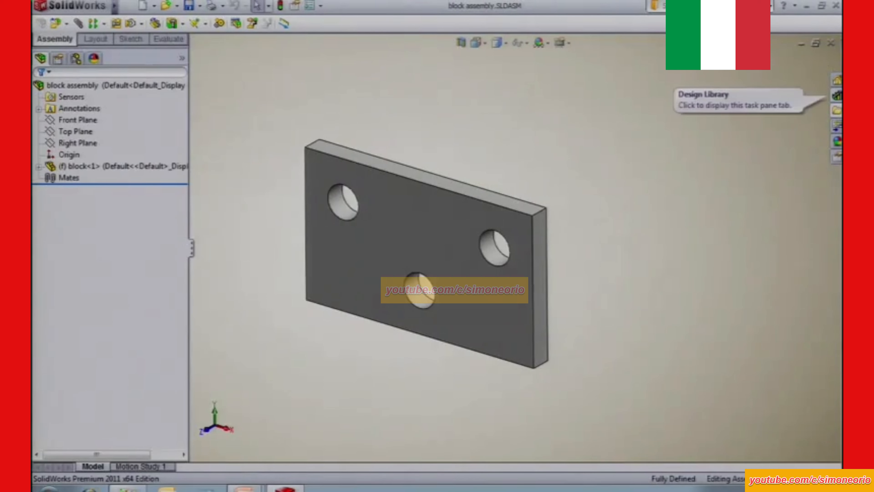
Insert three copies of the library bolt above and beside the plate in the block assembly.
{"action": "left_click", "coordinate": [838, 96]}
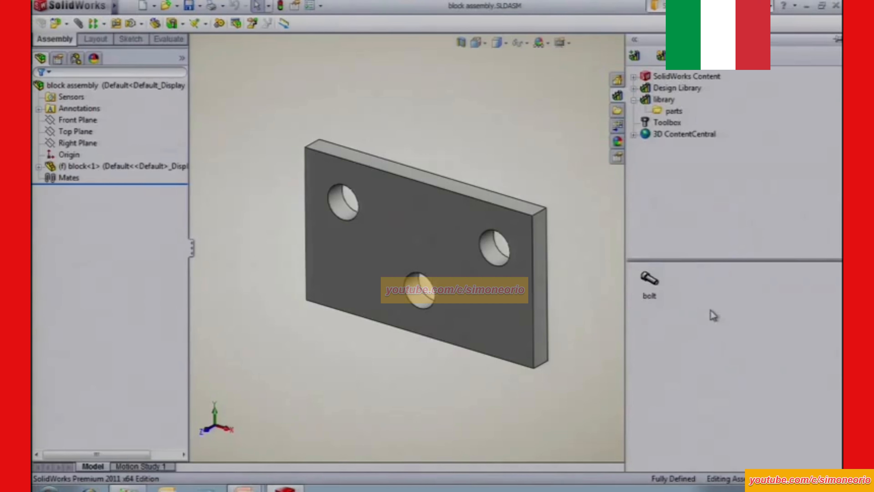
{"action": "left_click_drag", "start_coordinate": [650, 283], "coordinate": [351, 111]}
{"action": "left_click", "coordinate": [489, 145]}
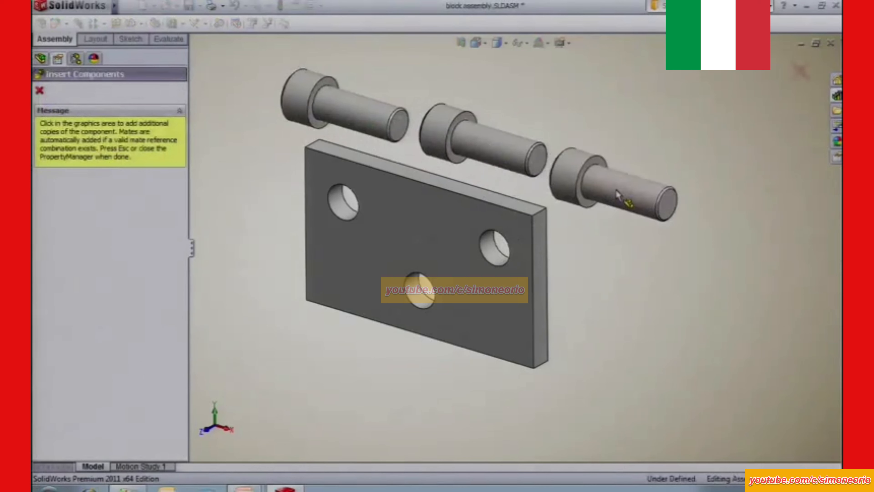
{"action": "left_click", "coordinate": [643, 207]}
{"action": "key", "text": "Escape"}
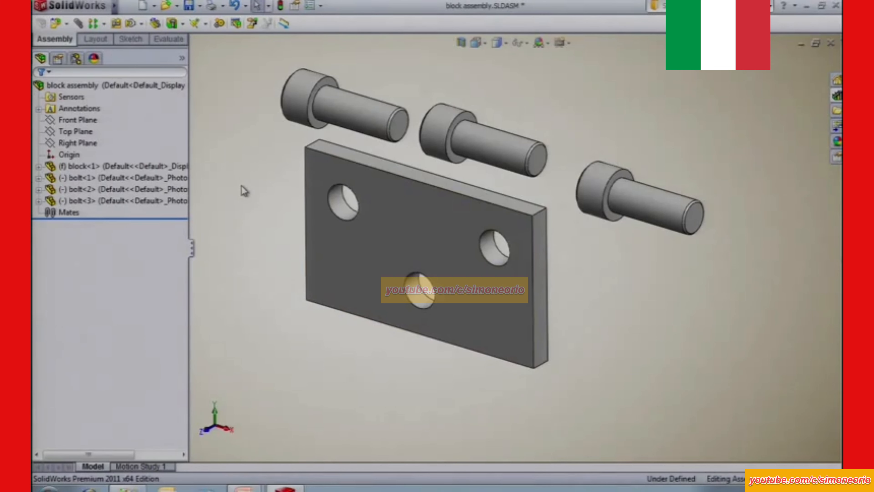
Mate the first bolt's shank concentric with the plate's upper-left hole using a SmartMate.
{"action": "left_click", "coordinate": [358, 109]}
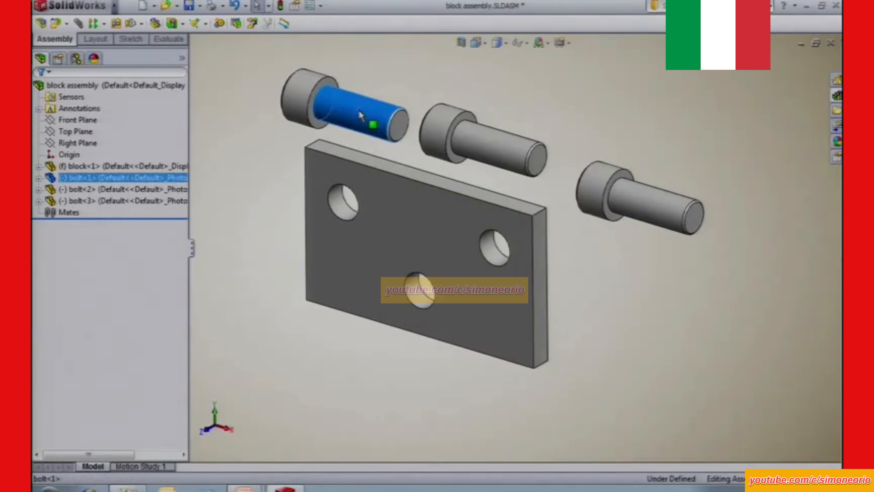
{"action": "left_click_drag", "start_coordinate": [359, 109], "coordinate": [348, 215]}
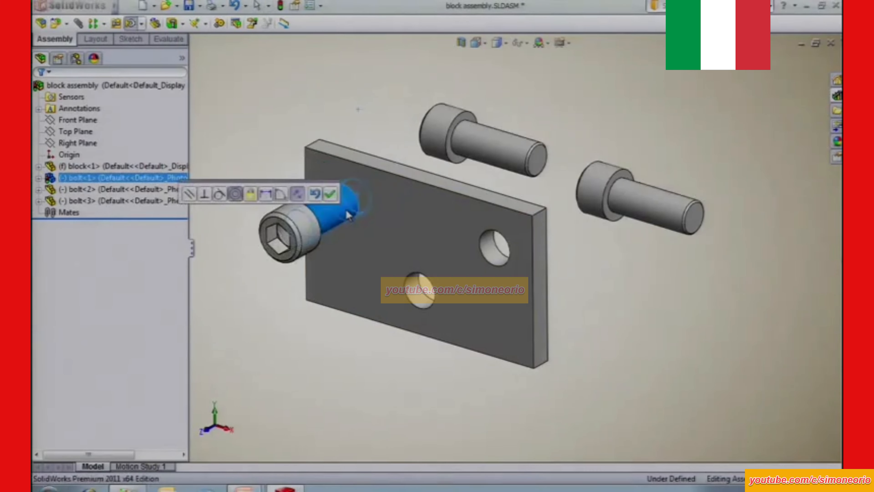
{"action": "left_click", "coordinate": [329, 194]}
Mate the underside of the second bolt's head coincident with the plate's front face using a SmartMate.
{"action": "left_click", "coordinate": [471, 120]}
{"action": "left_click_drag", "start_coordinate": [470, 121], "coordinate": [421, 218]}
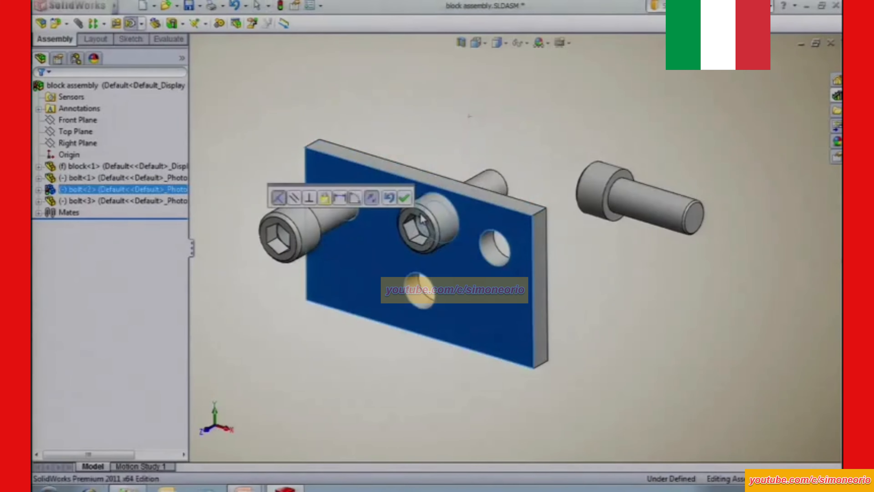
{"action": "left_click", "coordinate": [404, 198]}
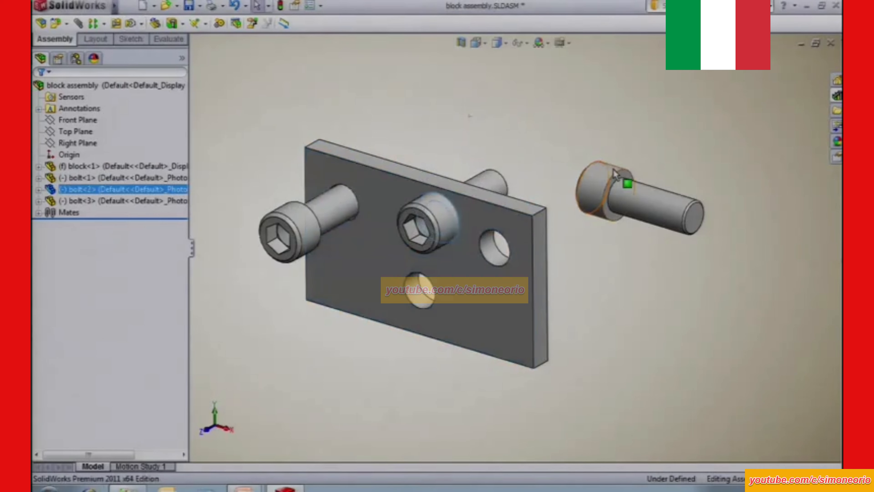
SmartMate the third bolt into the plate's right-hand hole, and slide the first two bolts to test their remaining freedom.
{"action": "left_click_drag", "start_coordinate": [617, 177], "coordinate": [503, 258]}
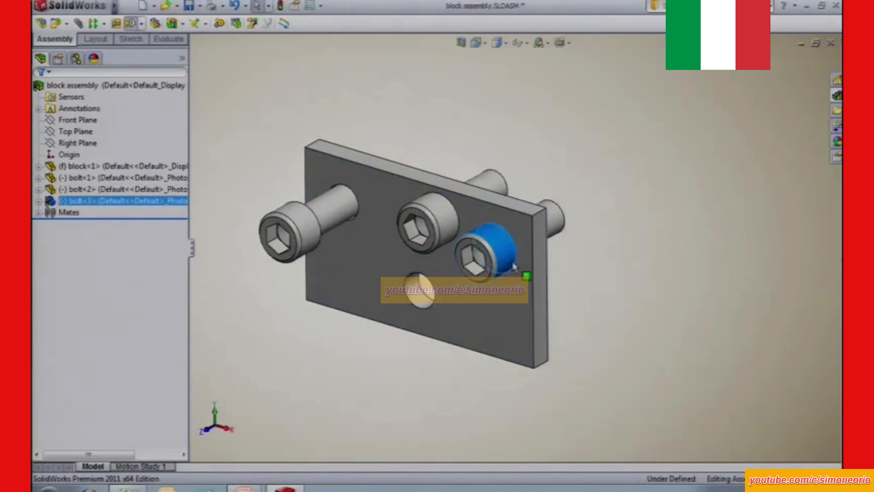
{"action": "left_click_drag", "start_coordinate": [312, 228], "coordinate": [332, 217]}
{"action": "left_click_drag", "start_coordinate": [444, 228], "coordinate": [427, 229]}
{"action": "left_click", "coordinate": [398, 103]}
{"action": "key", "text": "alt+Tab"}
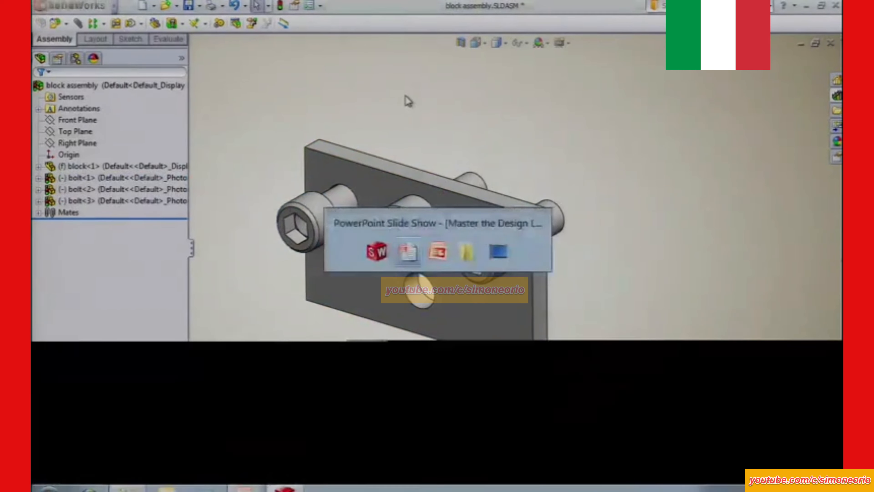
{"action": "left_click", "coordinate": [405, 96]}
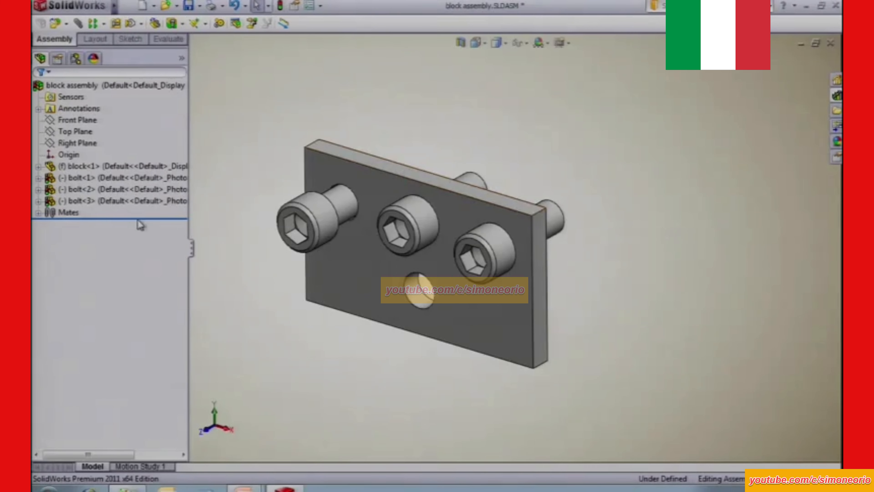
Delete all three bolts and their dependent mates from the block assembly.
{"action": "left_click", "coordinate": [80, 178]}
{"action": "left_click", "coordinate": [90, 203], "text": "ctrl"}
{"action": "key", "text": "Delete"}
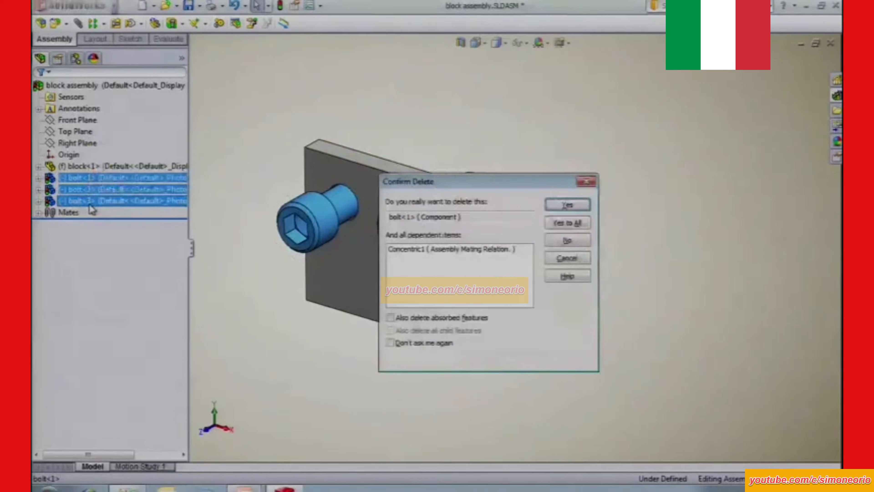
{"action": "left_click", "coordinate": [572, 223]}
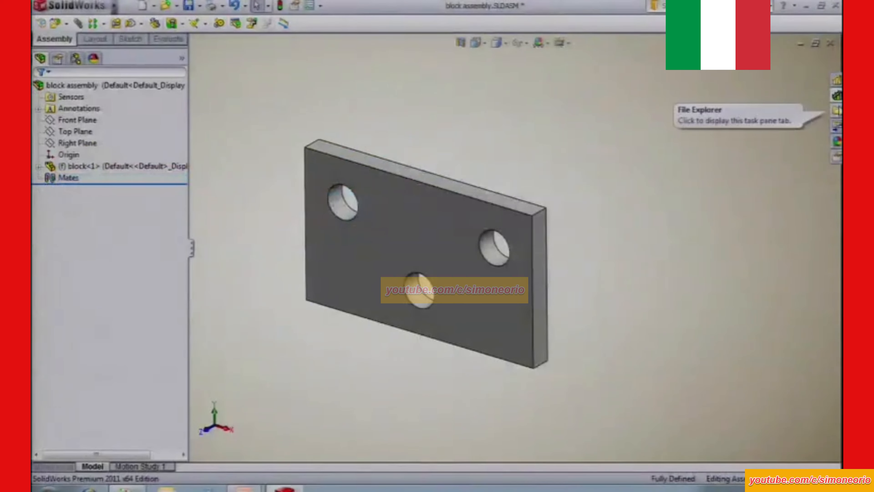
Open the bolt part from the library's parts folder and add a configuration named "longer".
{"action": "left_click", "coordinate": [838, 95]}
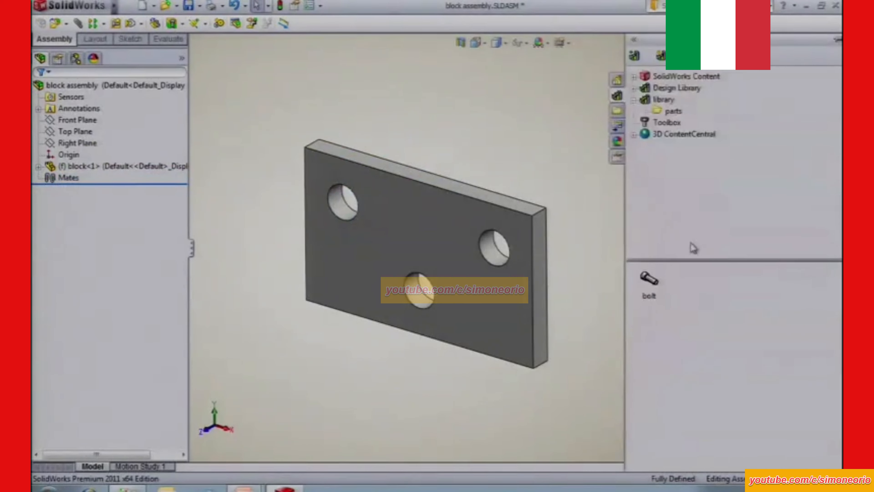
{"action": "right_click", "coordinate": [646, 276]}
{"action": "left_click", "coordinate": [684, 286]}
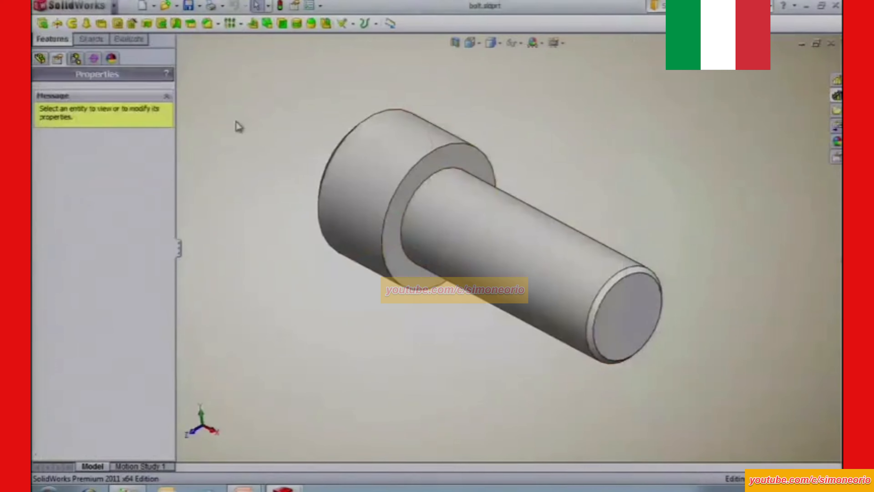
{"action": "left_click", "coordinate": [76, 58]}
{"action": "right_click", "coordinate": [82, 153]}
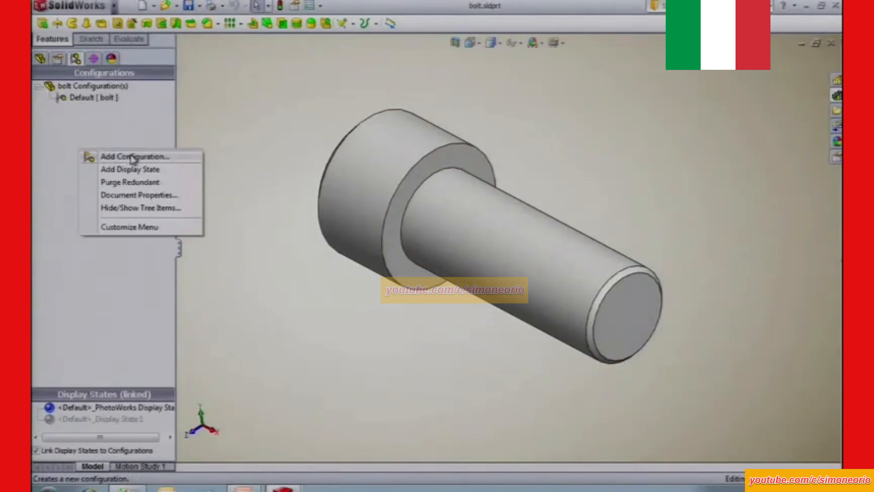
{"action": "left_click", "coordinate": [133, 156]}
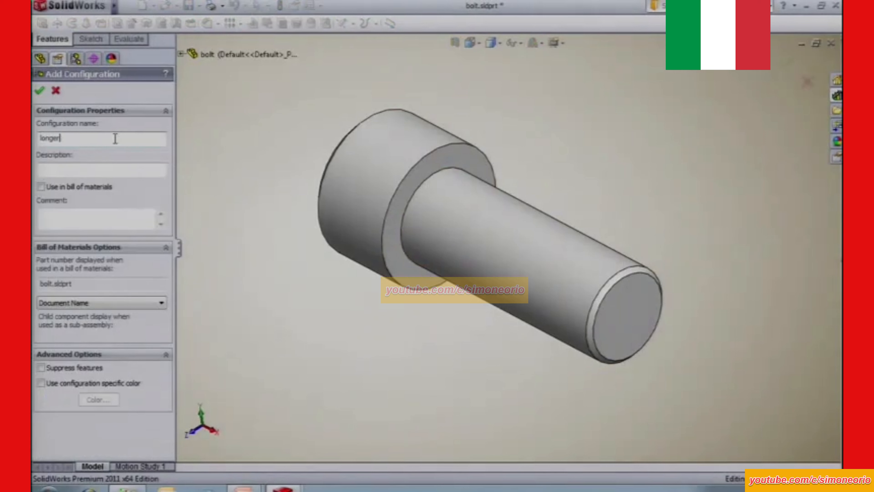
{"action": "type", "text": "longer"}
{"action": "left_click", "coordinate": [40, 90]}
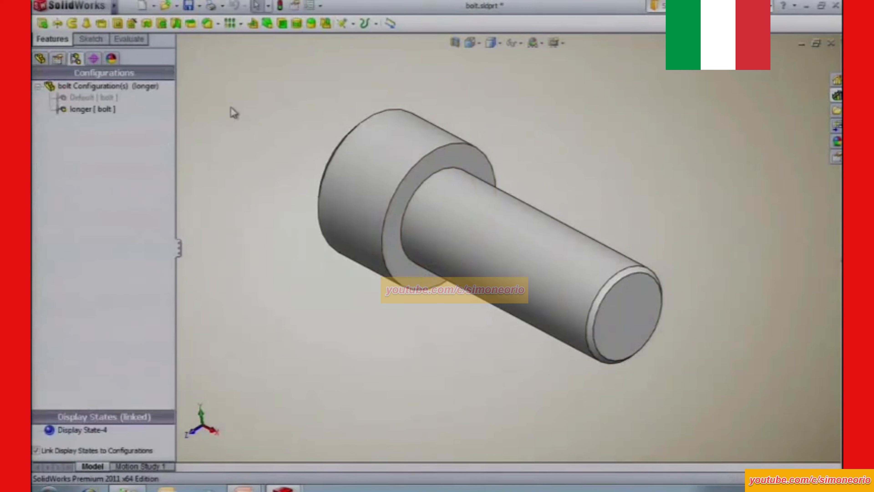
Set the bolt's shank length to 4 inches for the longer configuration only.
{"action": "double_click", "coordinate": [531, 270]}
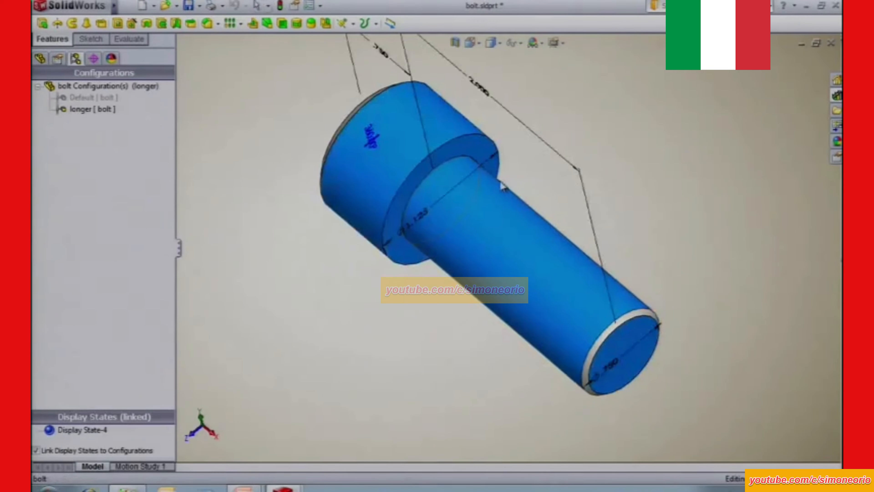
{"action": "double_click", "coordinate": [528, 103]}
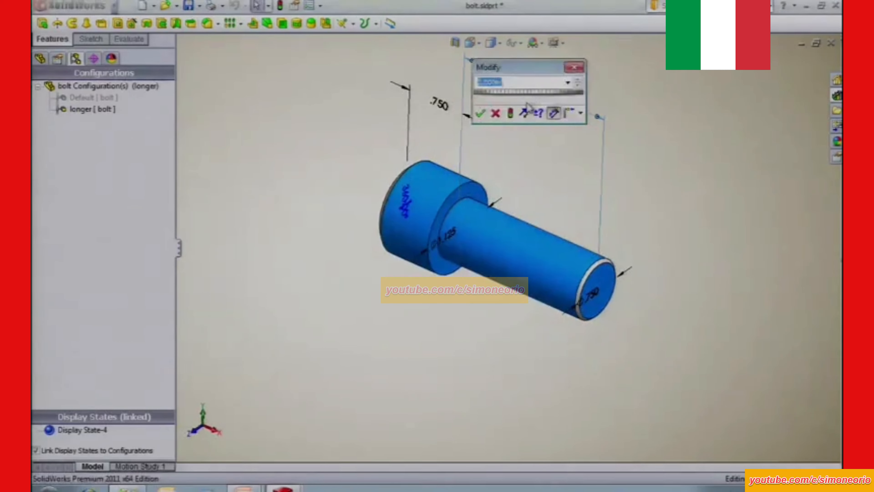
{"action": "type", "text": "4"}
{"action": "left_click", "coordinate": [580, 113]}
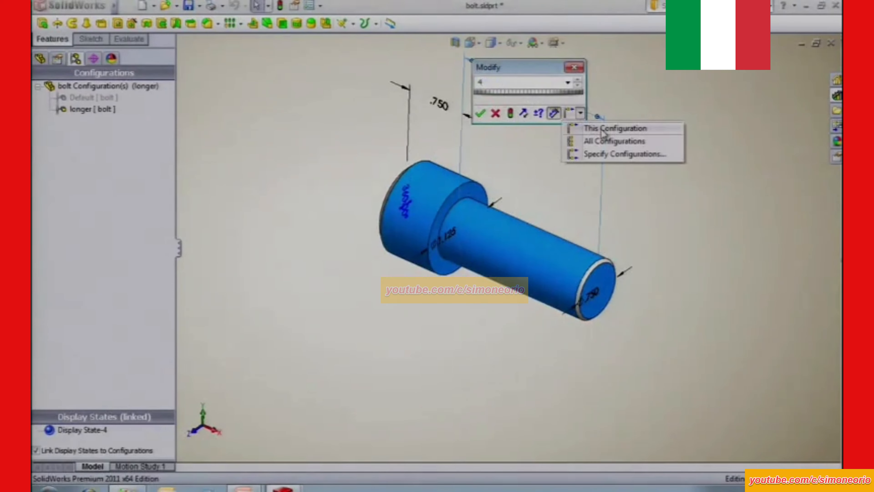
{"action": "left_click", "coordinate": [603, 129]}
{"action": "left_click", "coordinate": [510, 113]}
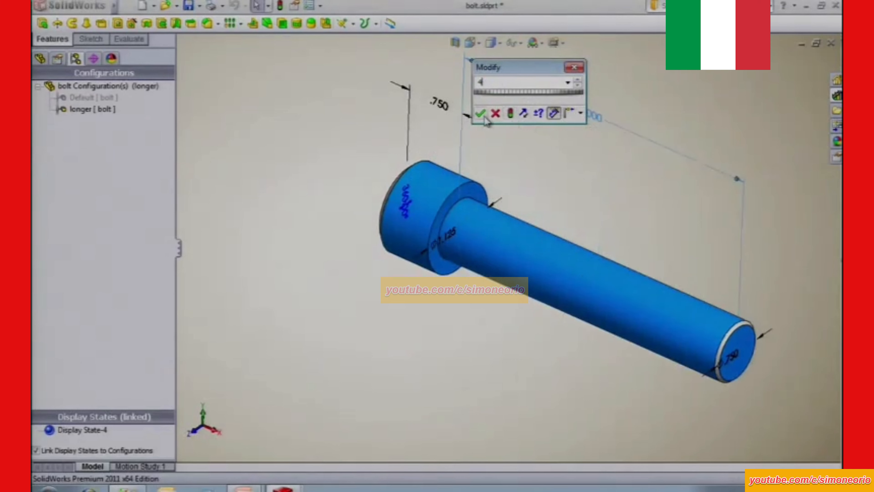
{"action": "left_click", "coordinate": [481, 114]}
{"action": "left_click", "coordinate": [306, 138]}
Save the bolt with its Default configuration active and return to the block assembly.
{"action": "left_click", "coordinate": [82, 99]}
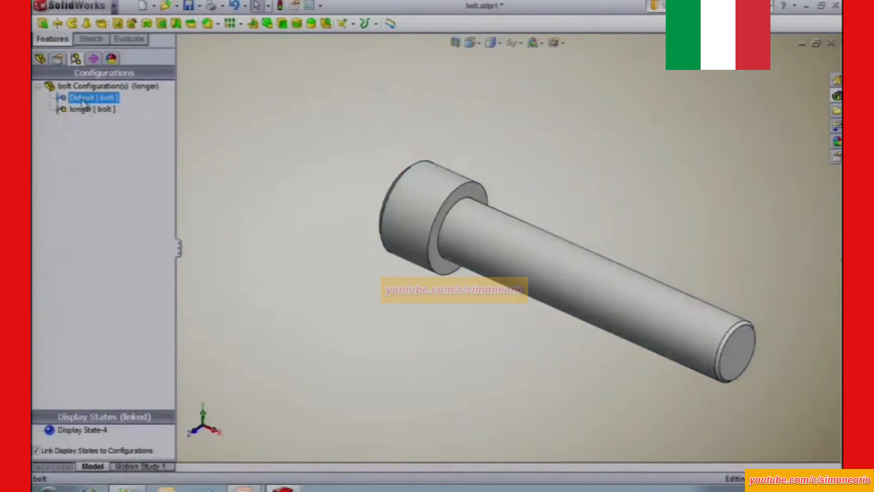
{"action": "double_click", "coordinate": [83, 110]}
{"action": "double_click", "coordinate": [84, 99]}
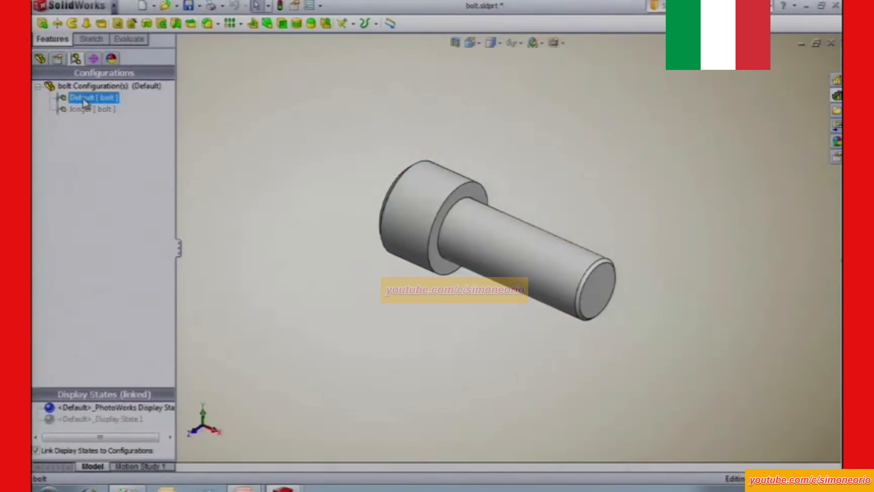
{"action": "key", "text": "ctrl+7"}
{"action": "left_click", "coordinate": [189, 7]}
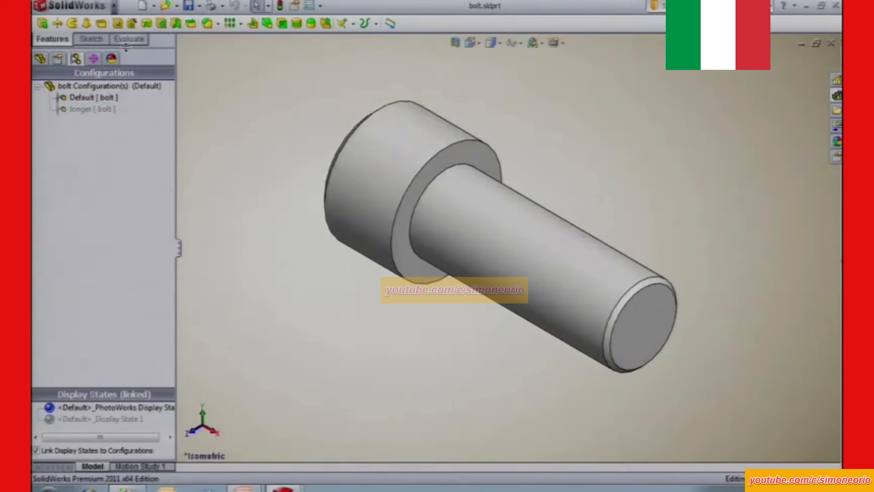
{"action": "left_click", "coordinate": [40, 60]}
{"action": "key", "text": "ctrl+Tab"}
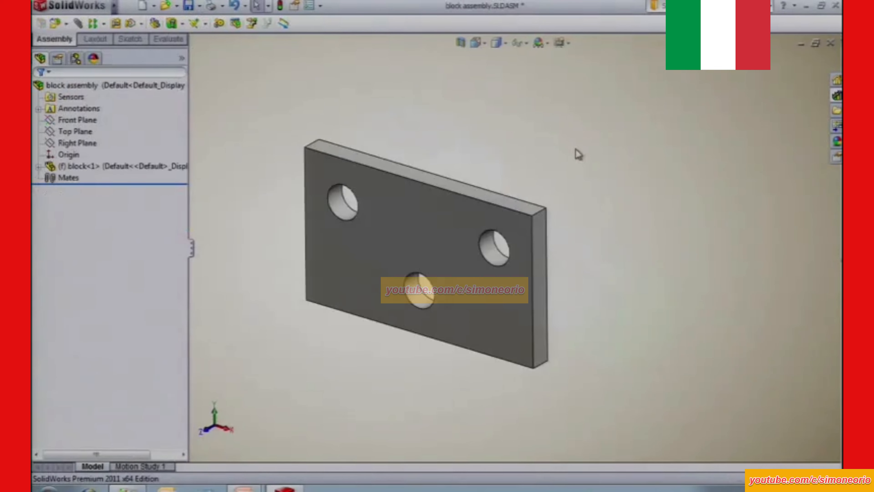
Insert one library bolt above the plate using the longer configuration.
{"action": "left_click", "coordinate": [837, 96]}
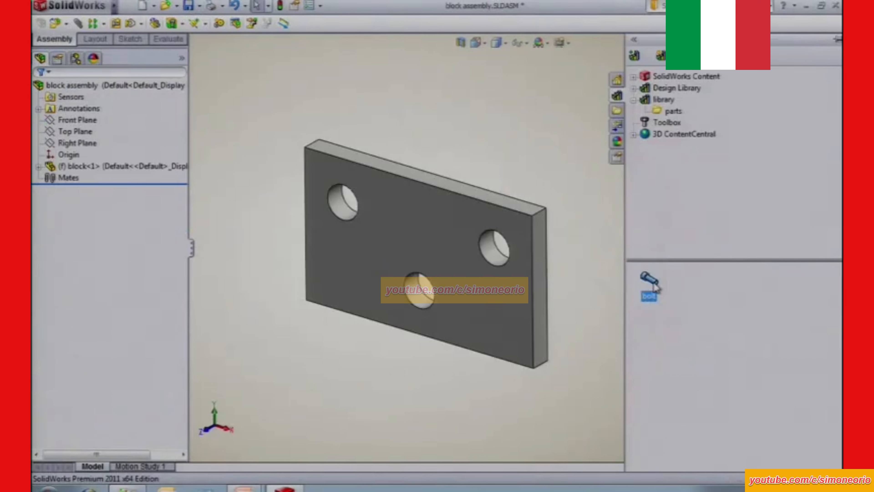
{"action": "left_click_drag", "start_coordinate": [648, 290], "coordinate": [382, 112]}
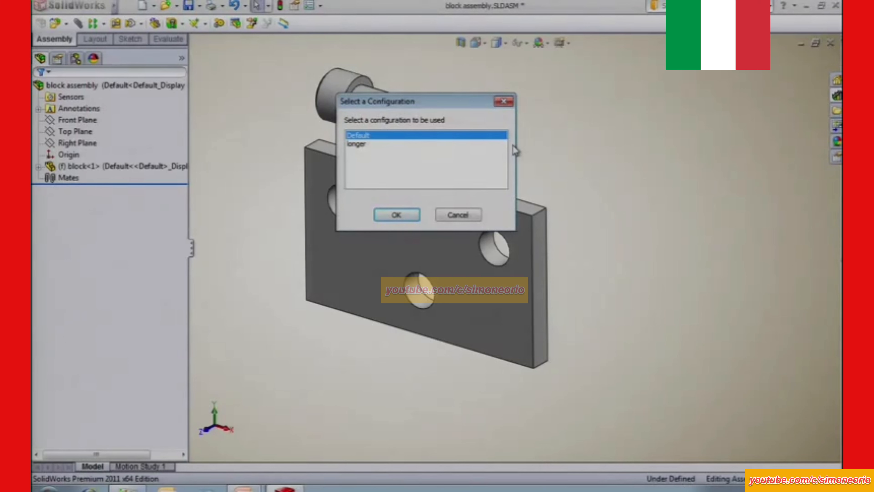
{"action": "left_click", "coordinate": [369, 145]}
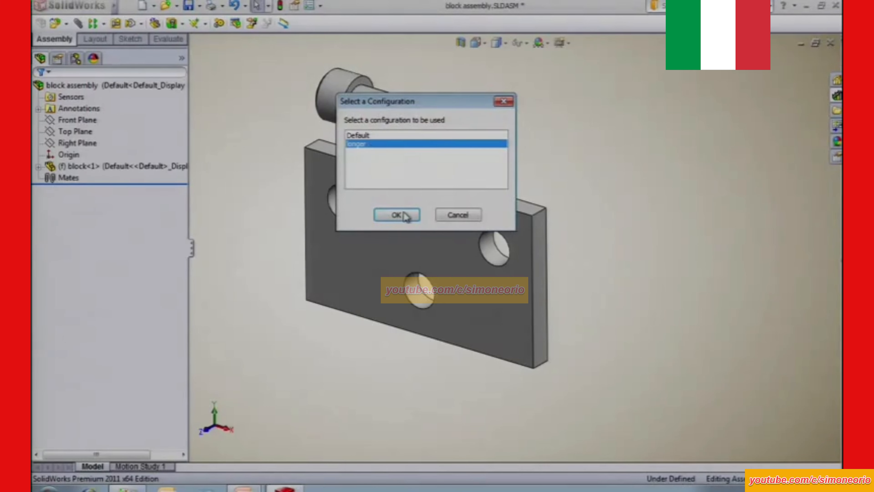
{"action": "left_click", "coordinate": [404, 213]}
{"action": "key", "text": "Escape"}
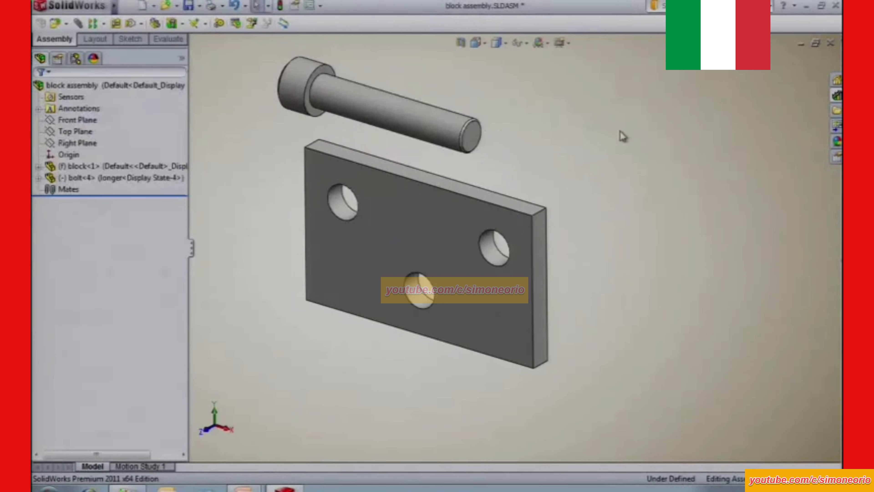
Insert a second library bolt to the right of the first using the Default configuration.
{"action": "left_click", "coordinate": [829, 98]}
{"action": "left_click_drag", "start_coordinate": [656, 287], "coordinate": [620, 168]}
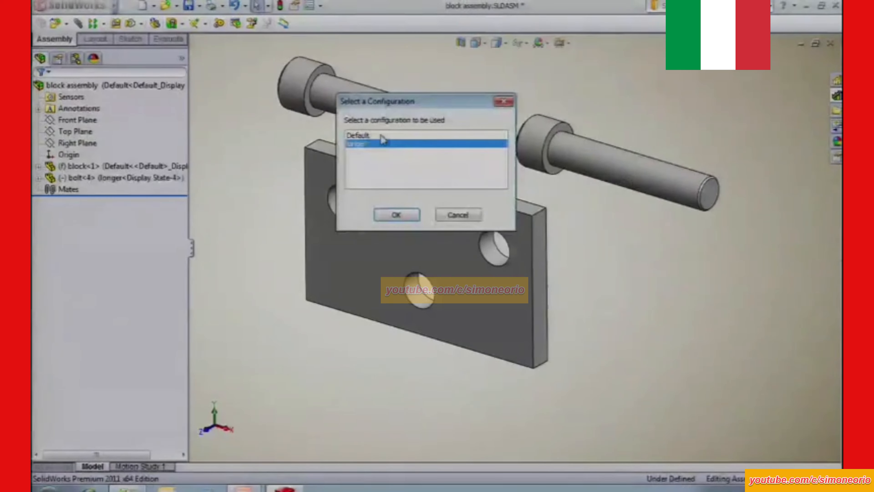
{"action": "left_click", "coordinate": [396, 215]}
{"action": "key", "text": "Escape"}
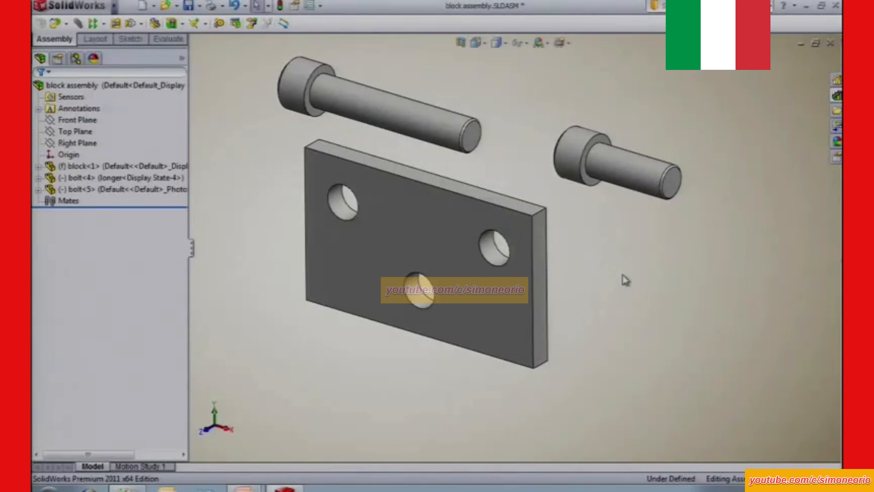
SmartMate the longer bolt into the plate's upper-left hole and the Default bolt into the right-hand hole by their head edges.
{"action": "left_click", "coordinate": [836, 98]}
{"action": "left_click", "coordinate": [320, 73]}
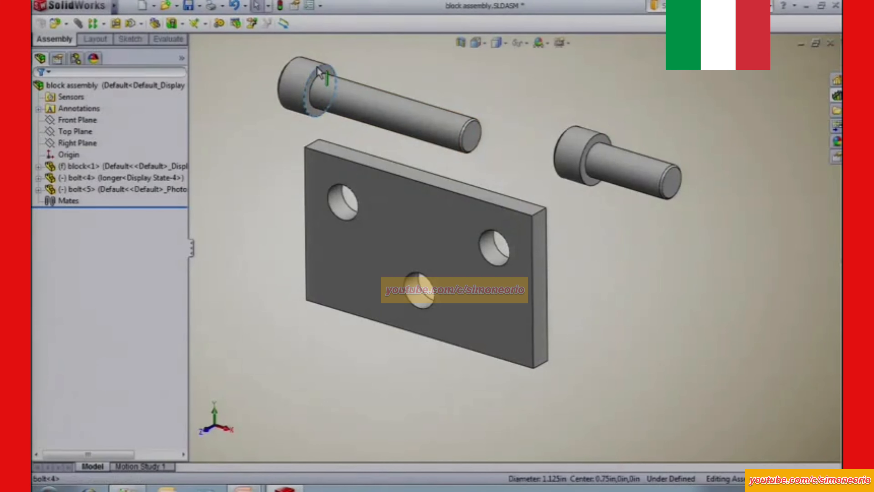
{"action": "left_click_drag", "start_coordinate": [320, 73], "coordinate": [344, 214], "text": "alt"}
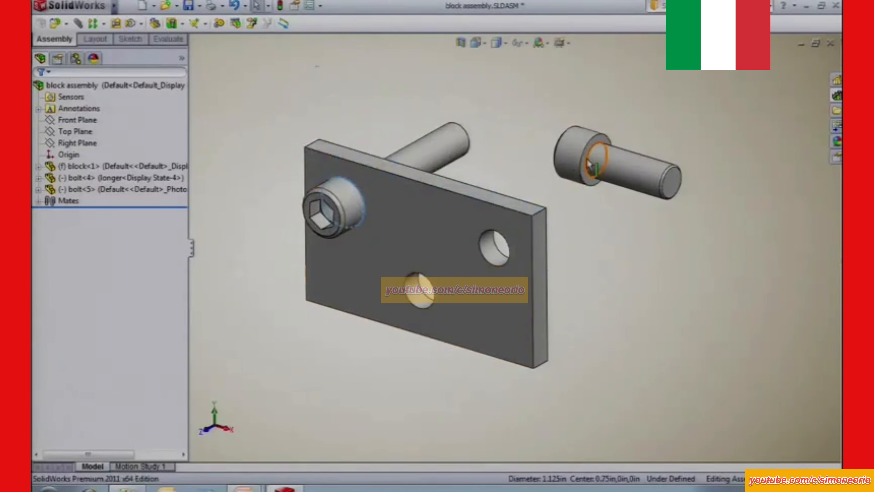
{"action": "left_click_drag", "start_coordinate": [591, 167], "coordinate": [501, 267], "text": "alt"}
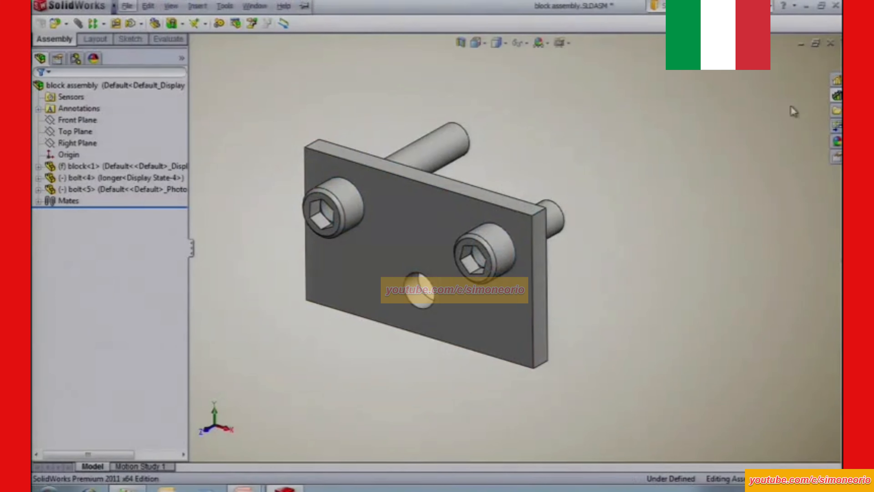
Insert a third library bolt below the plate using the Default configuration.
{"action": "left_click", "coordinate": [837, 96]}
{"action": "left_click_drag", "start_coordinate": [646, 289], "coordinate": [426, 403]}
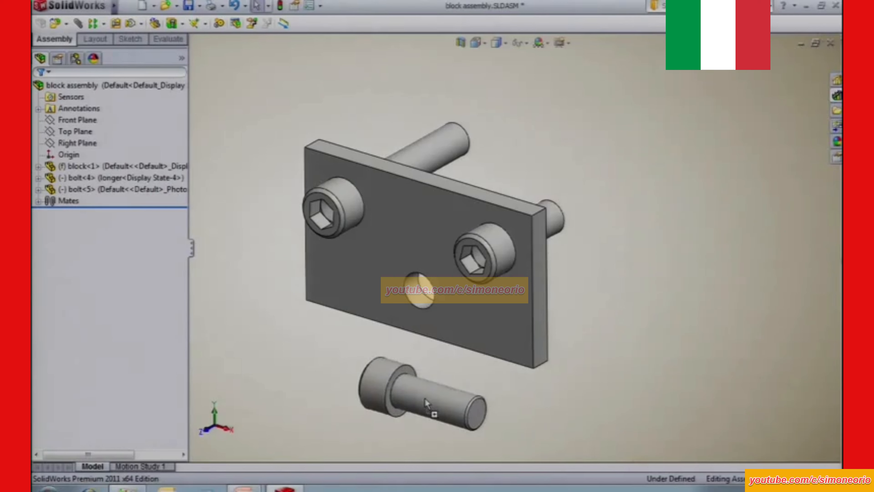
{"action": "left_click_drag", "start_coordinate": [425, 399], "coordinate": [365, 368]}
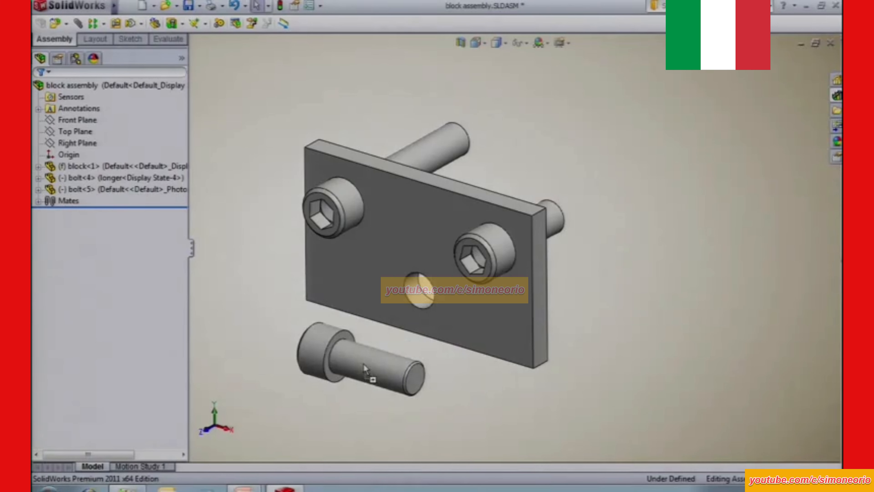
{"action": "left_click_drag", "start_coordinate": [363, 364], "coordinate": [363, 364]}
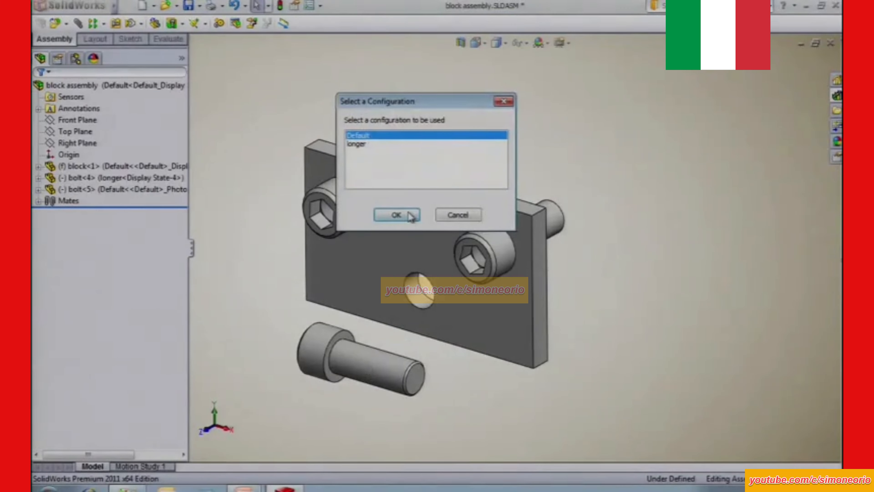
{"action": "left_click", "coordinate": [396, 215]}
{"action": "key", "text": "Escape"}
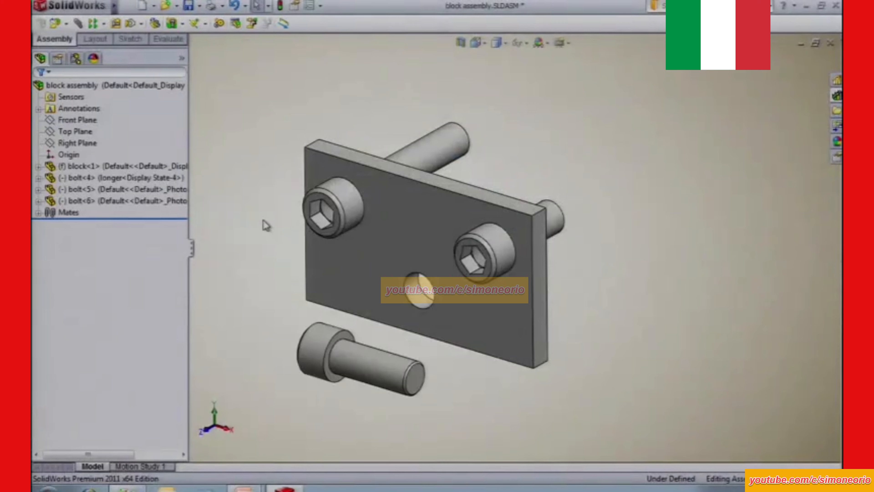
{"action": "key", "text": "alt+Tab"}
{"action": "key", "text": "Right"}
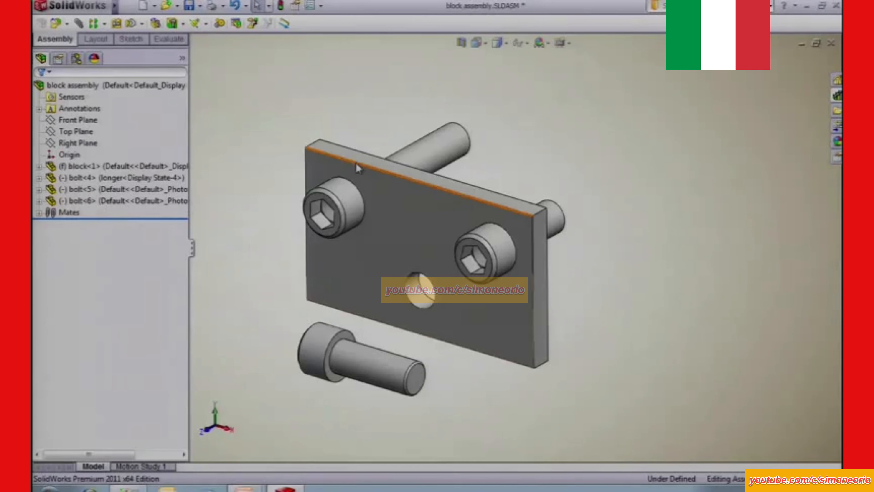
Delete the longer bolt and both Default bolts from the block assembly together with their mates.
{"action": "left_click", "coordinate": [86, 178]}
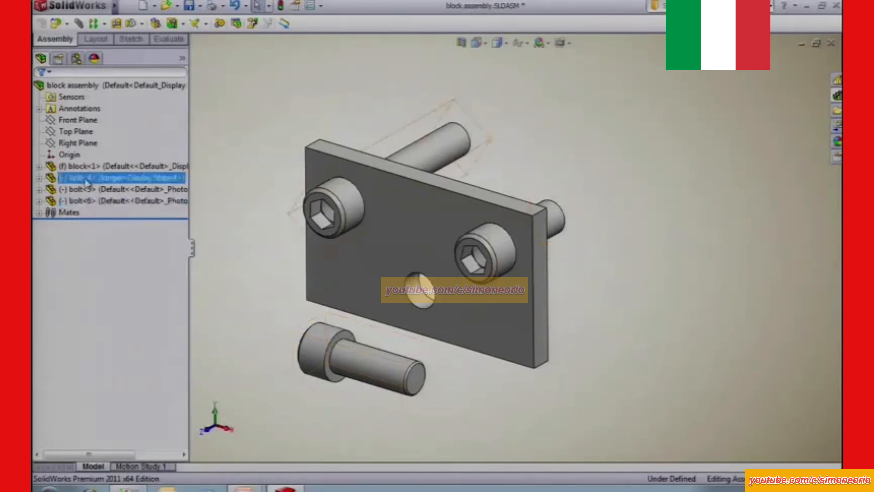
{"action": "left_click", "coordinate": [92, 202], "text": "shift"}
{"action": "key", "text": "Delete"}
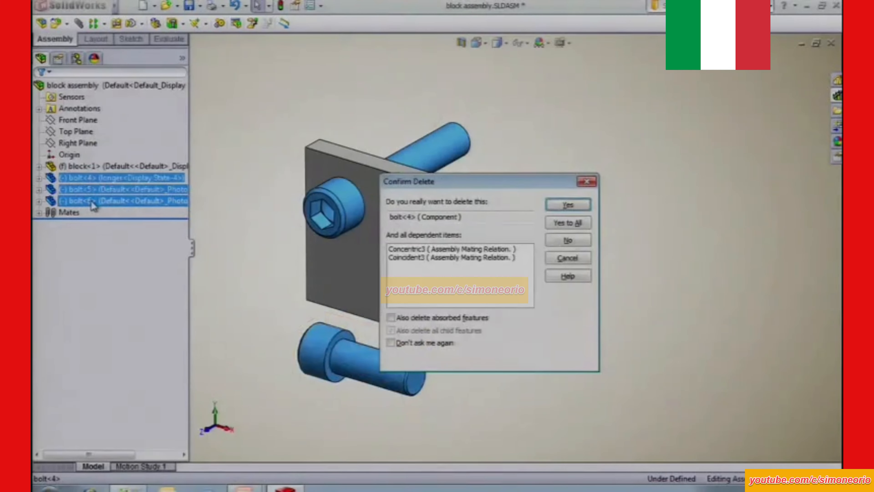
{"action": "left_click", "coordinate": [578, 224]}
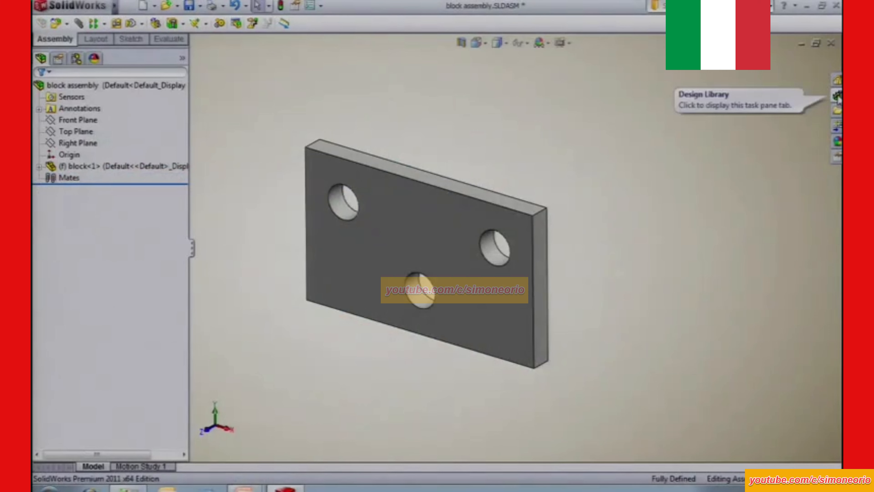
Open the library bolt part for editing.
{"action": "left_click", "coordinate": [837, 97]}
{"action": "right_click", "coordinate": [648, 281]}
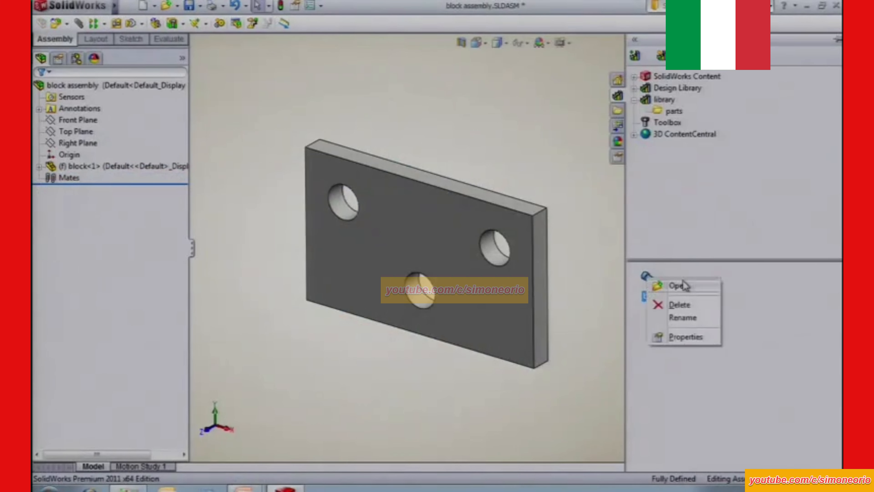
{"action": "left_click", "coordinate": [680, 285]}
Add a Default mate reference to the bolt using the outer circular edge on the head's underside as primary entity.
{"action": "key", "text": "s"}
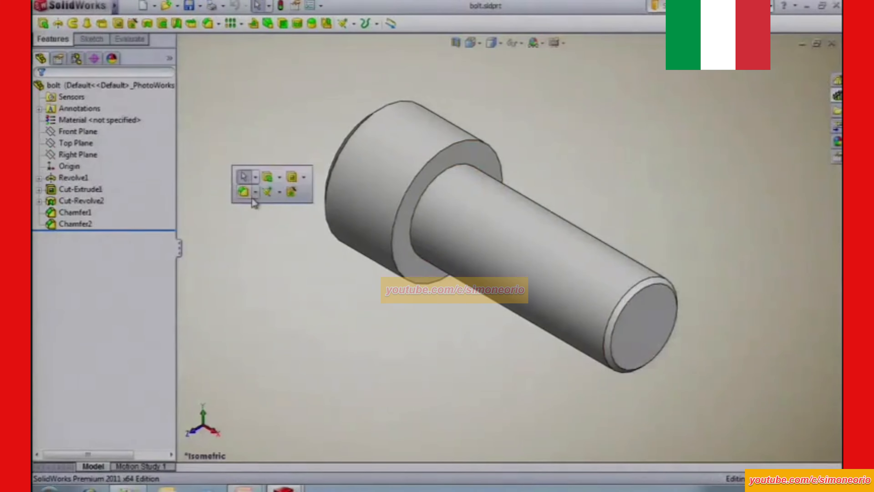
{"action": "left_click", "coordinate": [280, 192]}
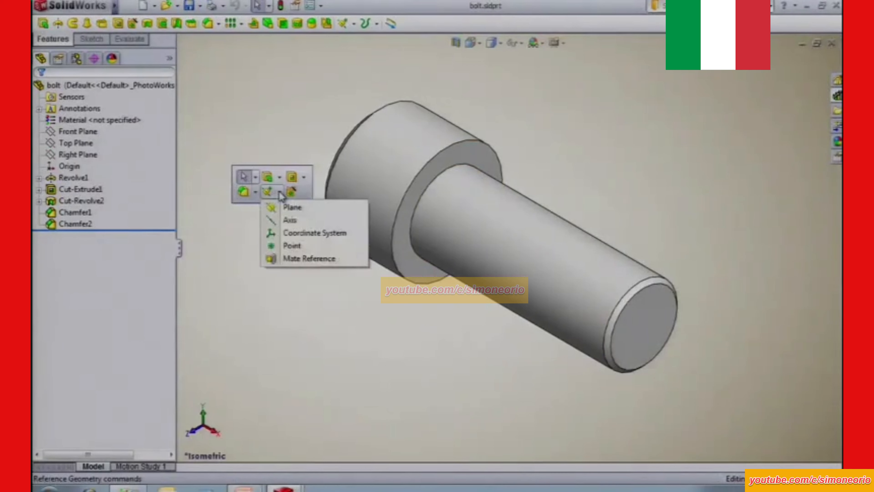
{"action": "left_click", "coordinate": [310, 259]}
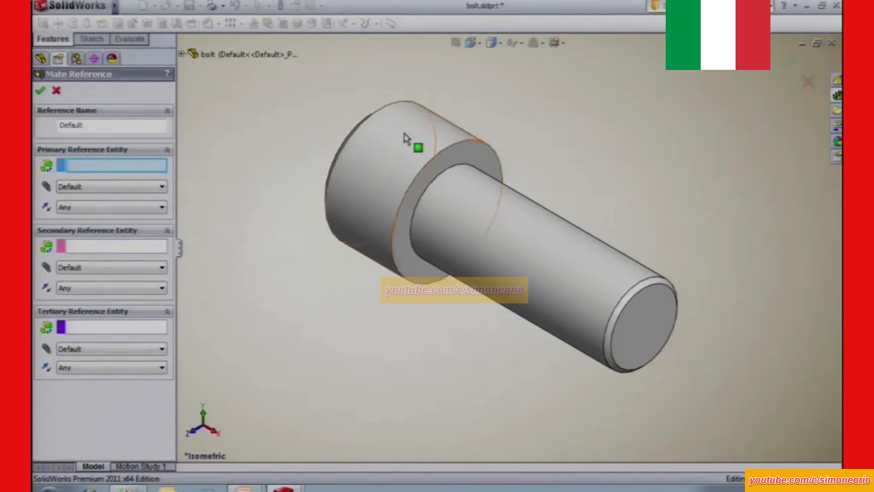
{"action": "left_click", "coordinate": [448, 156]}
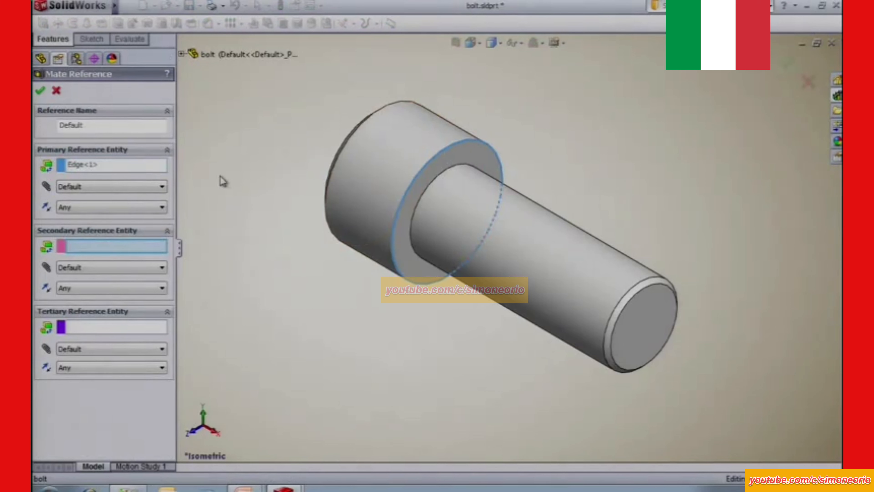
{"action": "left_click", "coordinate": [40, 90]}
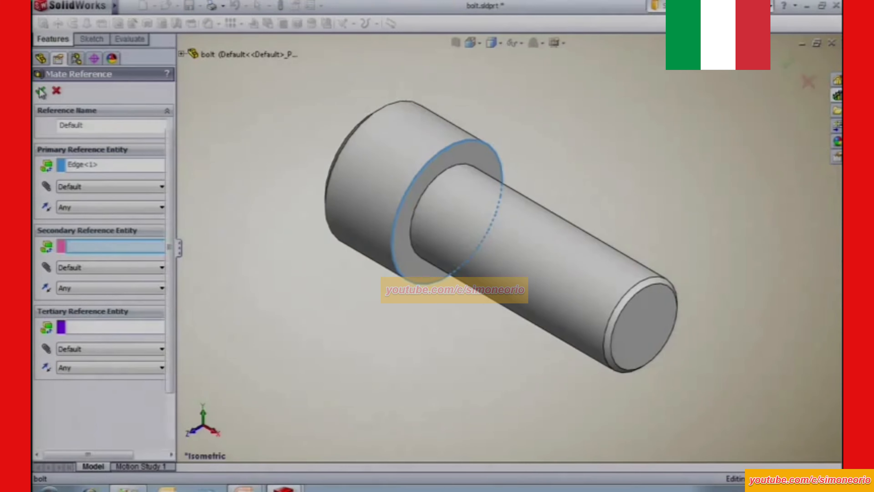
Check which edge the bolt's Default mate reference uses and save the bolt to the library.
{"action": "left_click", "coordinate": [39, 177]}
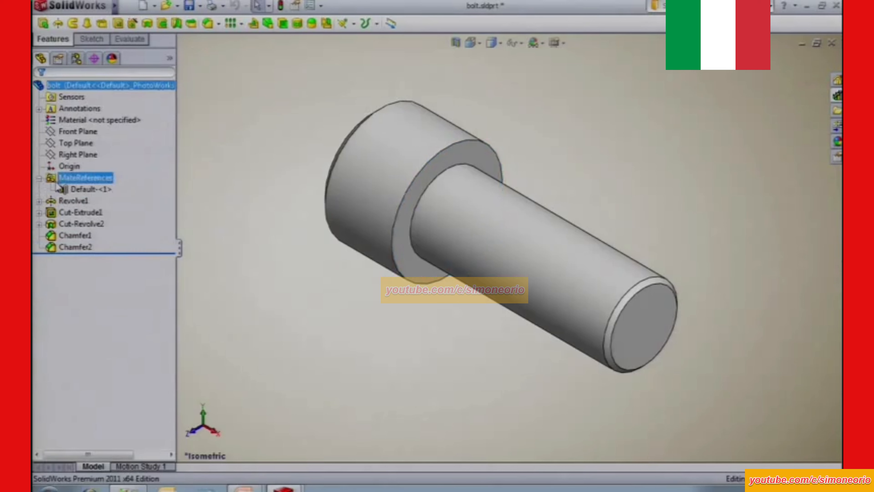
{"action": "left_click", "coordinate": [93, 190]}
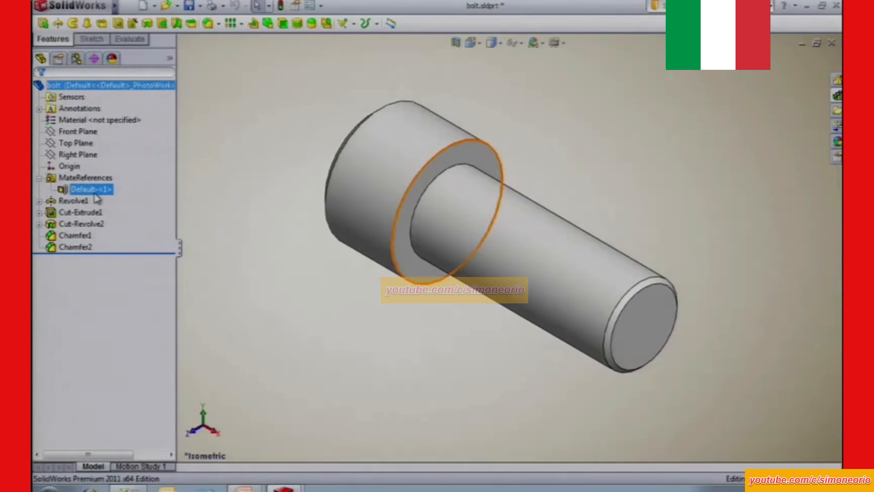
{"action": "left_click", "coordinate": [221, 140]}
{"action": "left_click", "coordinate": [189, 6]}
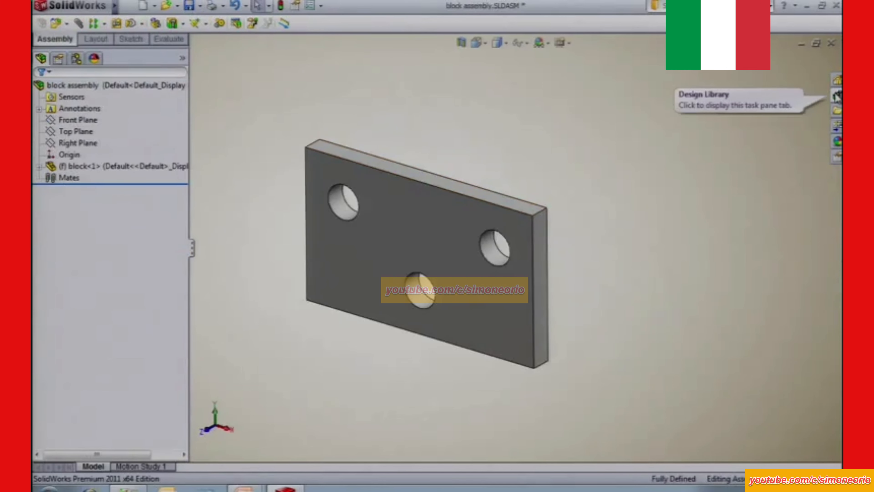
Insert Default-configuration library bolts into the plate's upper-left and right-hand holes, flipping the first so its head sits on the front face.
{"action": "left_click", "coordinate": [837, 95]}
{"action": "left_click_drag", "start_coordinate": [649, 280], "coordinate": [334, 222]}
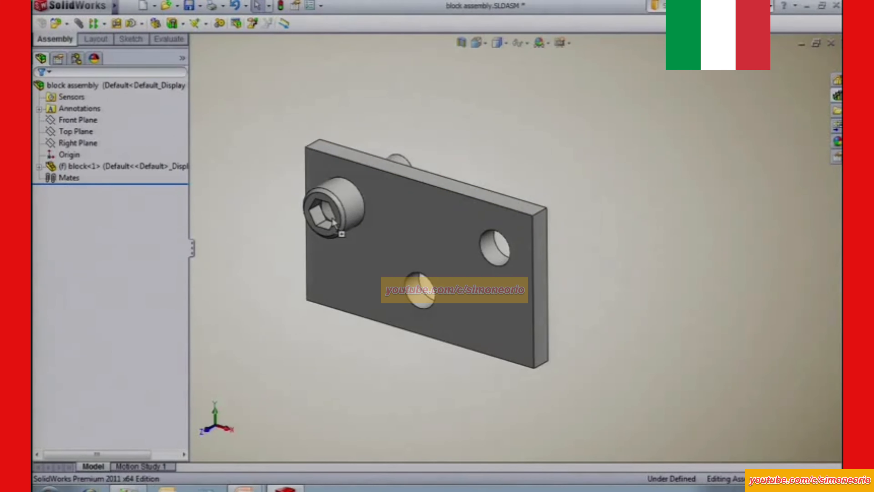
{"action": "left_click_drag", "start_coordinate": [333, 220], "coordinate": [355, 227]}
{"action": "key", "text": "Tab"}
{"action": "key", "text": "Tab"}
{"action": "key", "text": "Tab"}
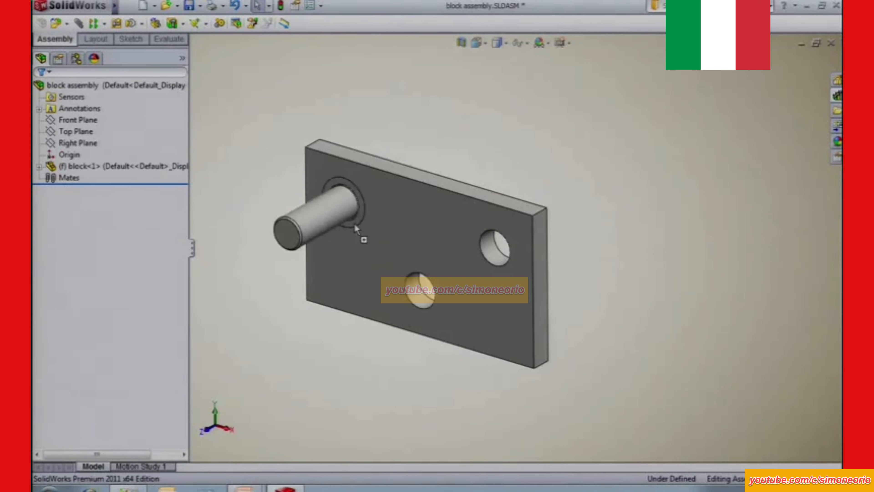
{"action": "key", "text": "Tab"}
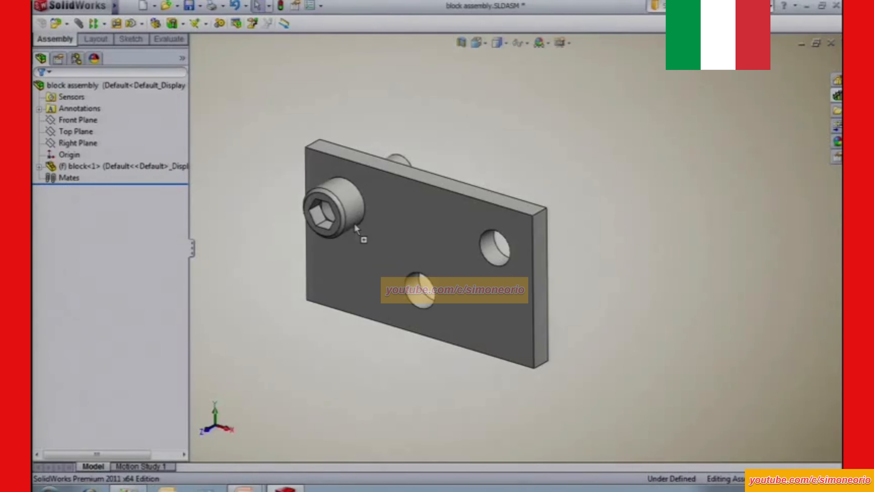
{"action": "left_click_drag", "start_coordinate": [355, 224], "coordinate": [355, 225]}
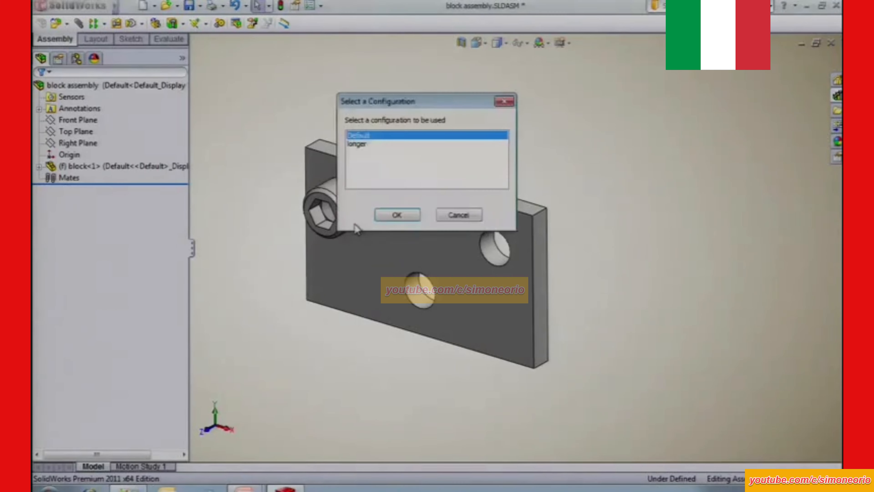
{"action": "left_click", "coordinate": [407, 217]}
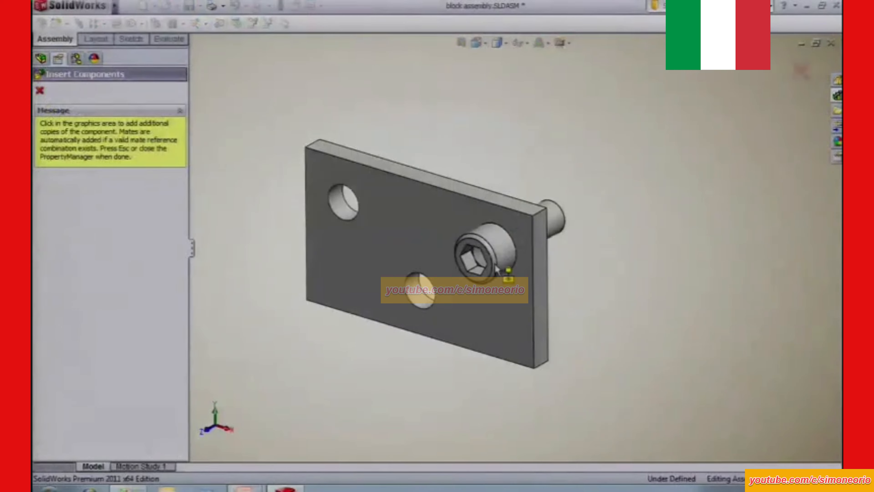
{"action": "left_click", "coordinate": [497, 265]}
{"action": "key", "text": "Escape"}
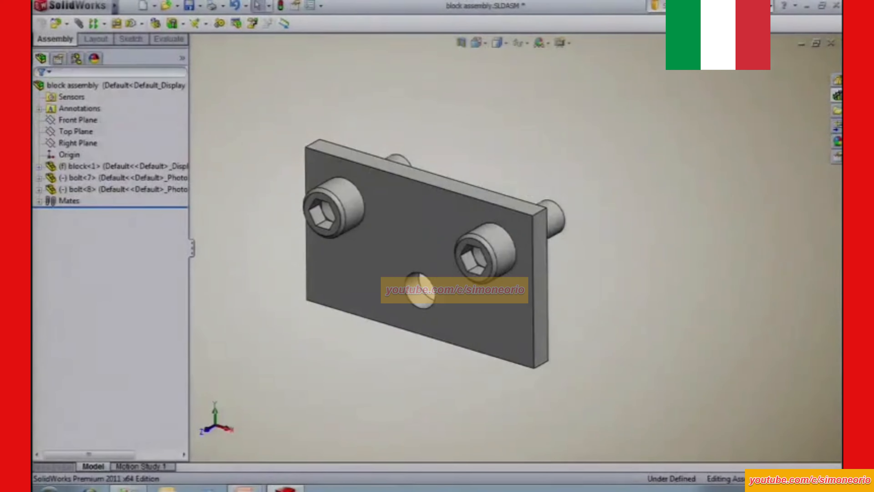
Insert a library bolt into the plate's lower hole using the longer configuration.
{"action": "left_click", "coordinate": [838, 99]}
{"action": "left_click_drag", "start_coordinate": [649, 282], "coordinate": [429, 304]}
{"action": "left_click", "coordinate": [357, 144]}
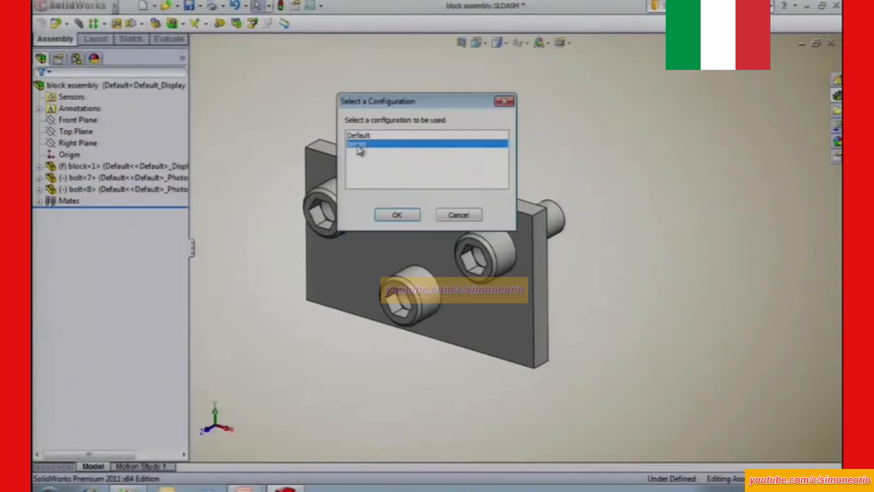
{"action": "left_click", "coordinate": [397, 214]}
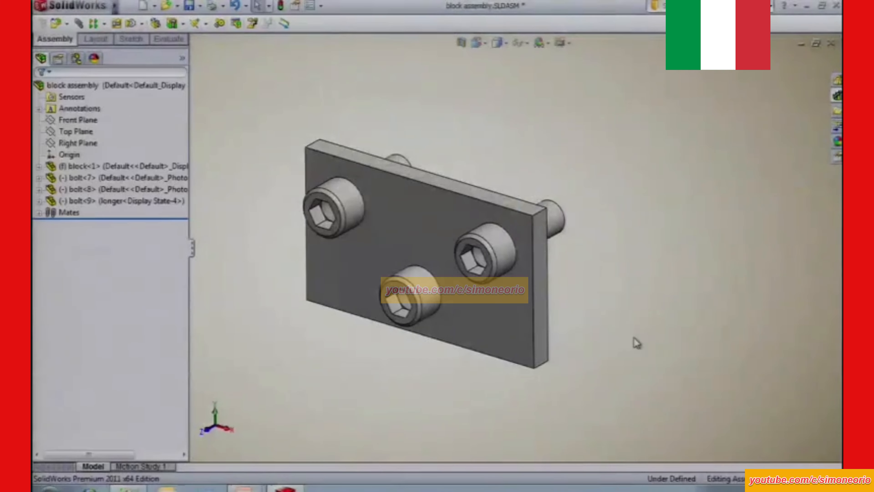
{"action": "mouse_move", "coordinate": [634, 342]}
{"action": "middle_mouse_down"}
{"action": "mouse_move", "coordinate": [617, 347]}
{"action": "mouse_move", "coordinate": [649, 345]}
{"action": "middle_mouse_up"}
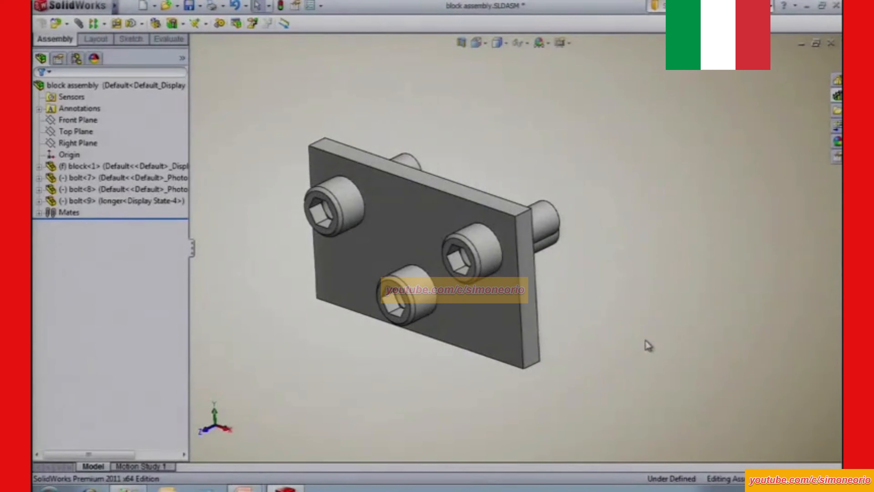
Close the block assembly.
{"action": "key", "text": "ctrl+w"}
{"action": "left_click", "coordinate": [290, 194]}
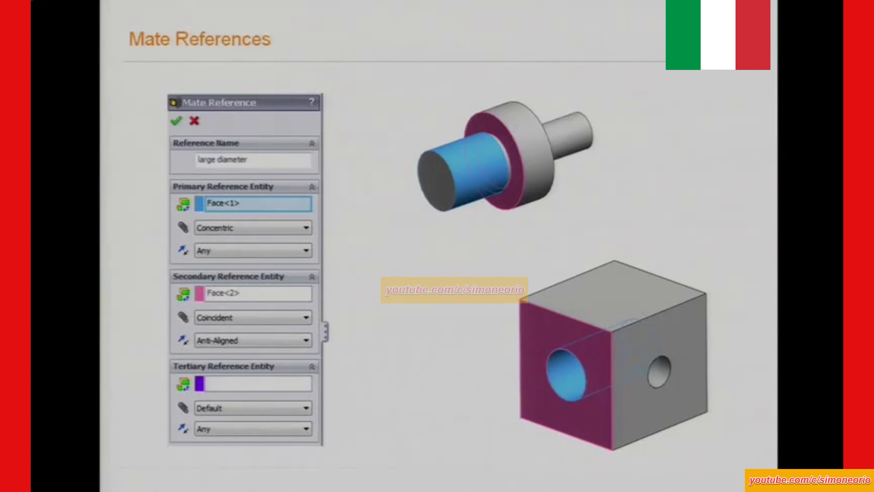
Switch from the slides back to SolidWorks and open outlet.SLDPRT and adapter.SLDPRT from the files folder.
{"action": "key", "text": "alt+Tab"}
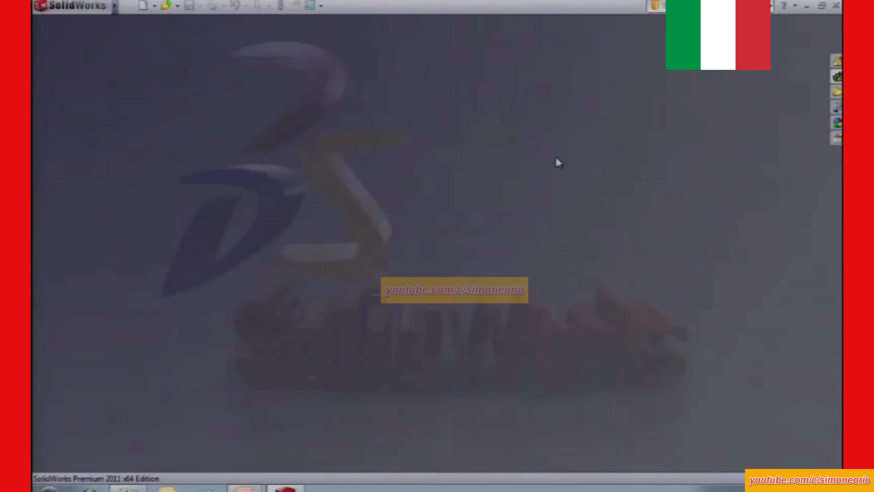
{"action": "left_click", "coordinate": [837, 91]}
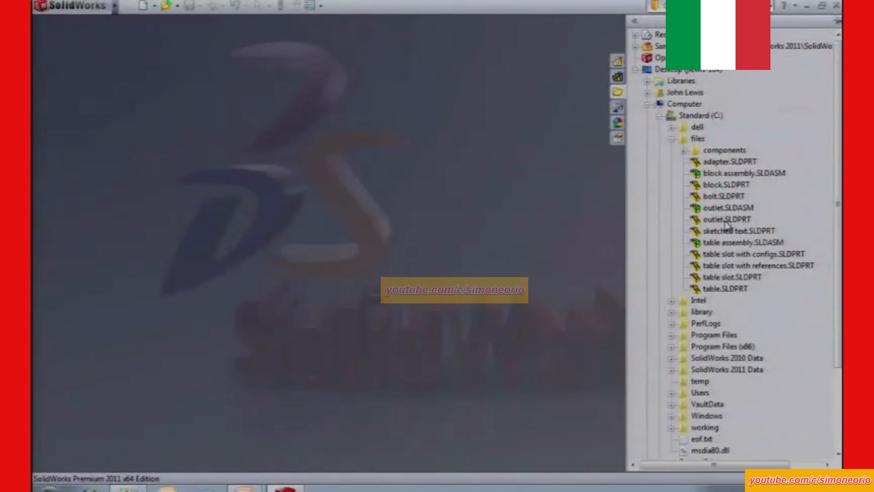
{"action": "left_click_drag", "start_coordinate": [720, 218], "coordinate": [470, 222]}
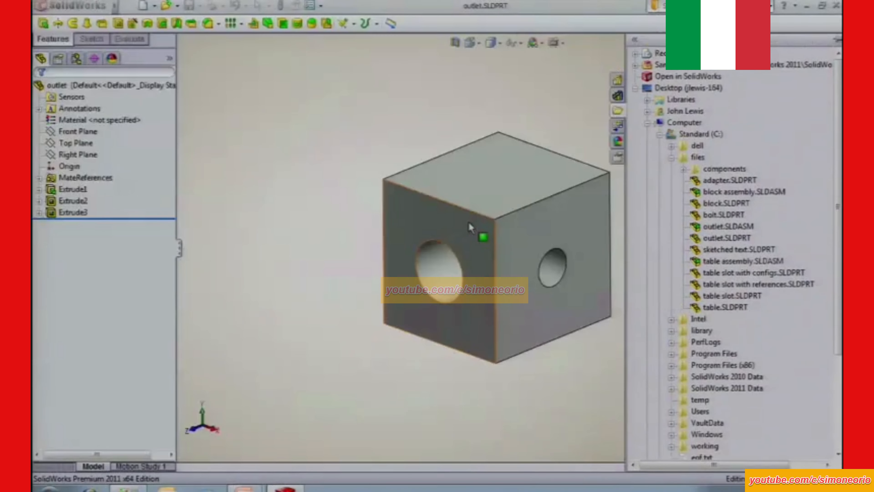
{"action": "right_click", "coordinate": [719, 177]}
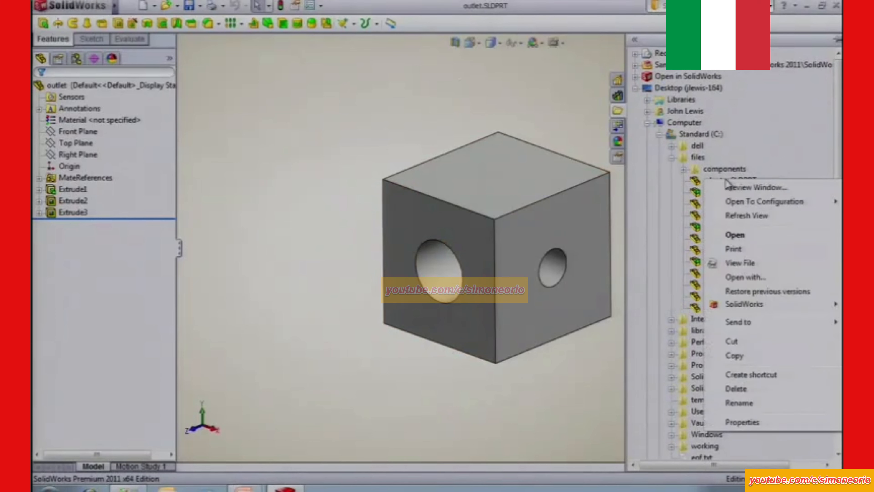
{"action": "left_click", "coordinate": [744, 238]}
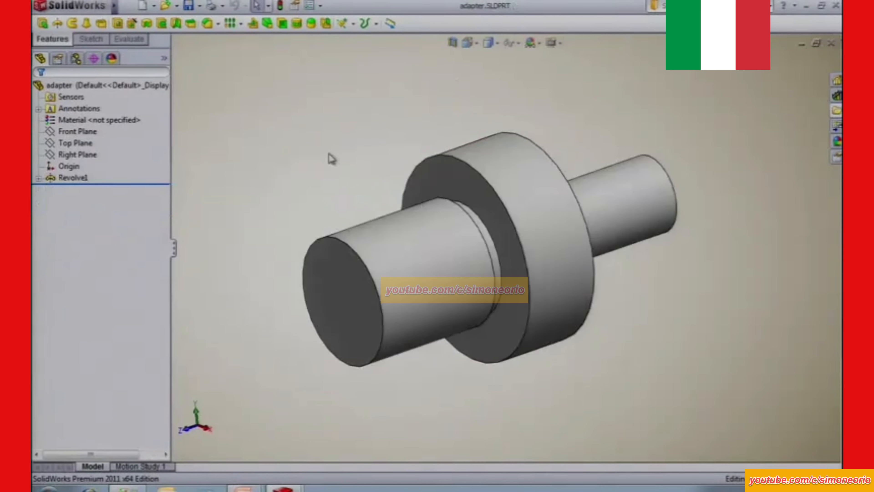
Tile the adapter and outlet windows vertically, side by side.
{"action": "key", "text": "alt+w"}
{"action": "key", "text": "v"}
{"action": "middle_click_drag", "start_coordinate": [317, 152], "coordinate": [327, 169], "text": "shift"}
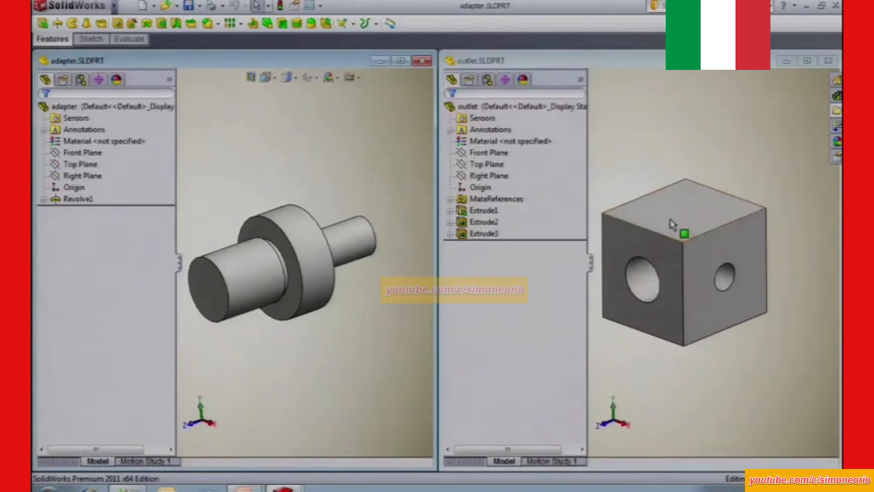
{"action": "left_click", "coordinate": [673, 225]}
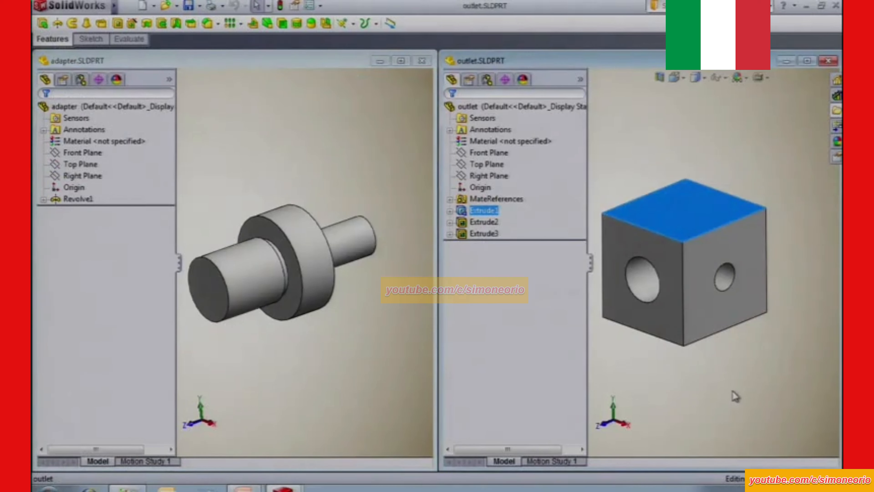
{"action": "left_click", "coordinate": [662, 419]}
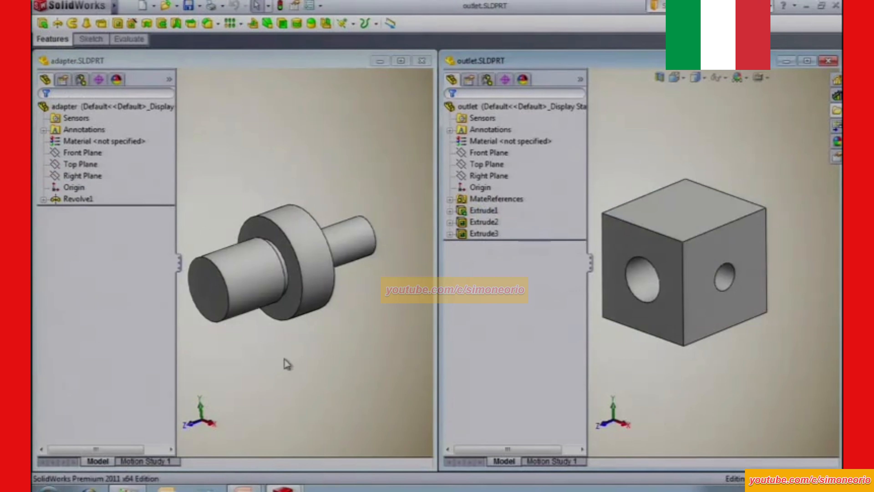
Compare the mating faces: adapter's large shaft with outlet's large hole, and adapter's flange face with the outlet face around that hole.
{"action": "left_click", "coordinate": [243, 278]}
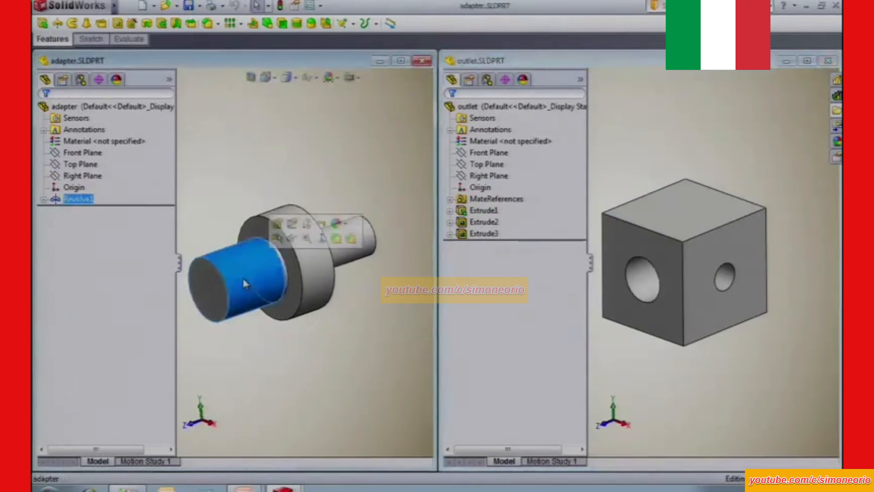
{"action": "left_click", "coordinate": [650, 285]}
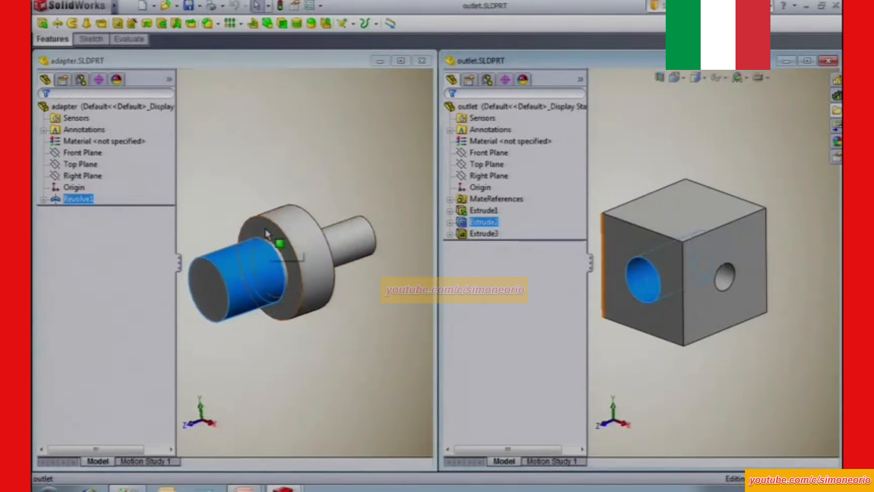
{"action": "left_click", "coordinate": [283, 244]}
{"action": "left_click", "coordinate": [622, 243]}
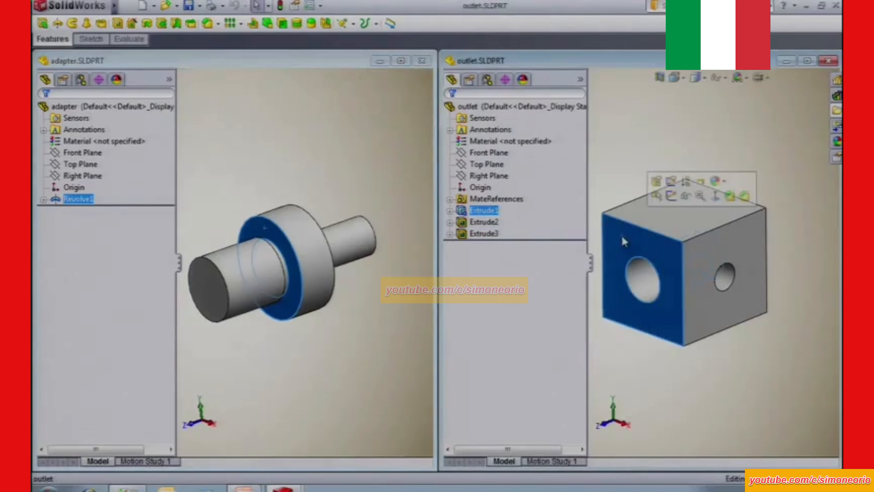
{"action": "left_click", "coordinate": [636, 366]}
Examine the adapter's narrow groove between the large shaft and flange, along with the large shaft face and adjacent flange face.
{"action": "left_click", "coordinate": [328, 351]}
{"action": "middle_click_drag", "start_coordinate": [328, 352], "coordinate": [303, 332]}
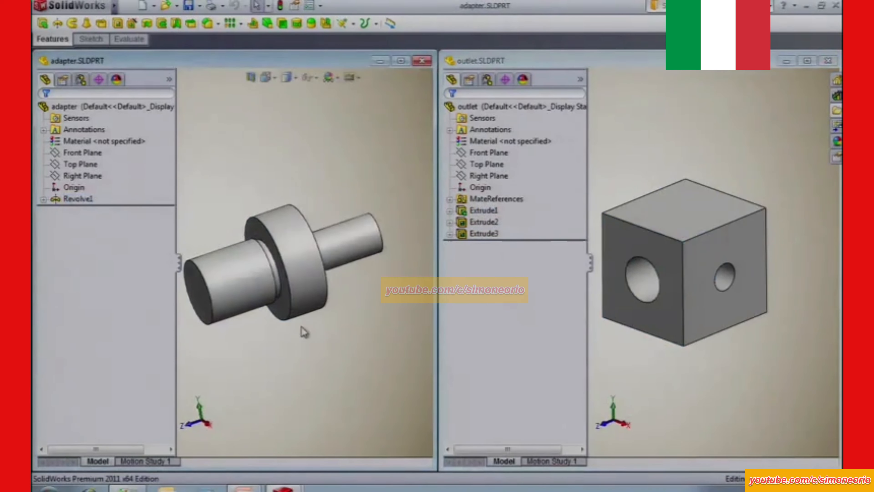
{"action": "left_click", "coordinate": [273, 266]}
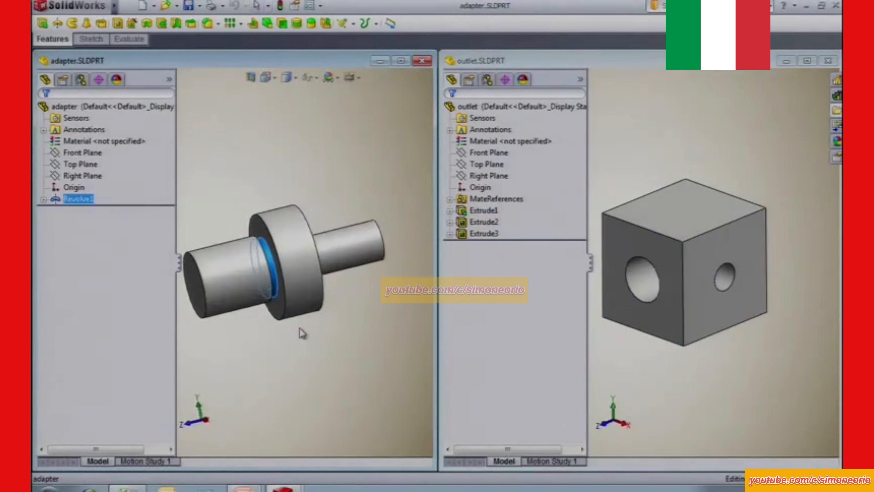
{"action": "scroll", "coordinate": [277, 284], "scroll_direction": "down", "scroll_amount": 4}
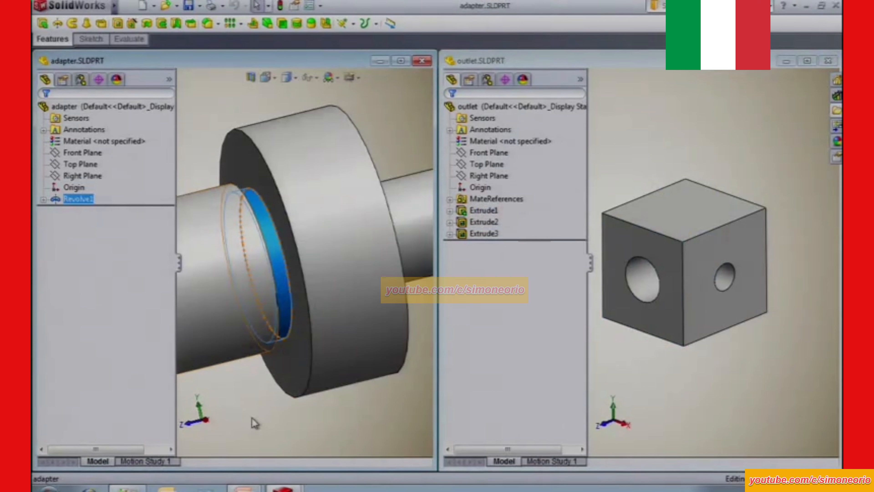
{"action": "scroll", "coordinate": [272, 393], "scroll_direction": "up", "scroll_amount": 5}
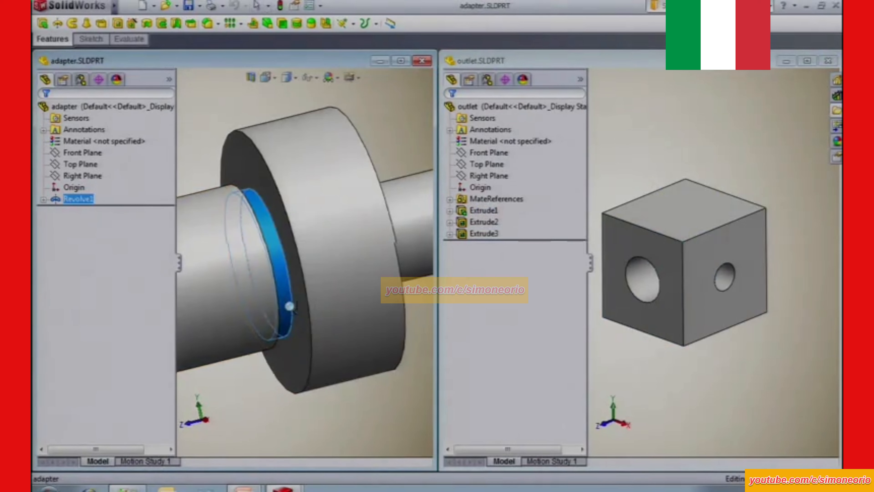
{"action": "left_click", "coordinate": [274, 373]}
{"action": "left_click", "coordinate": [250, 280]}
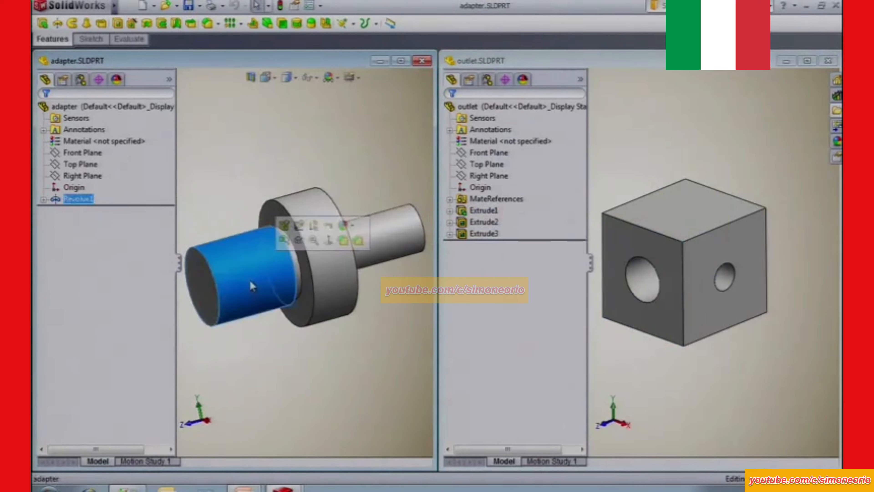
{"action": "left_click", "coordinate": [272, 210]}
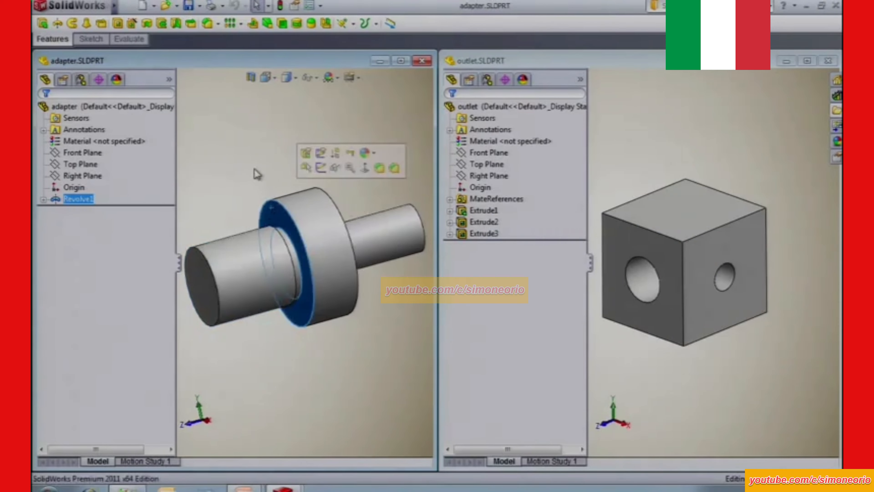
{"action": "left_click", "coordinate": [256, 174]}
Maximize the outlet part and open the definition of its large diameter mate reference.
{"action": "left_click", "coordinate": [661, 64]}
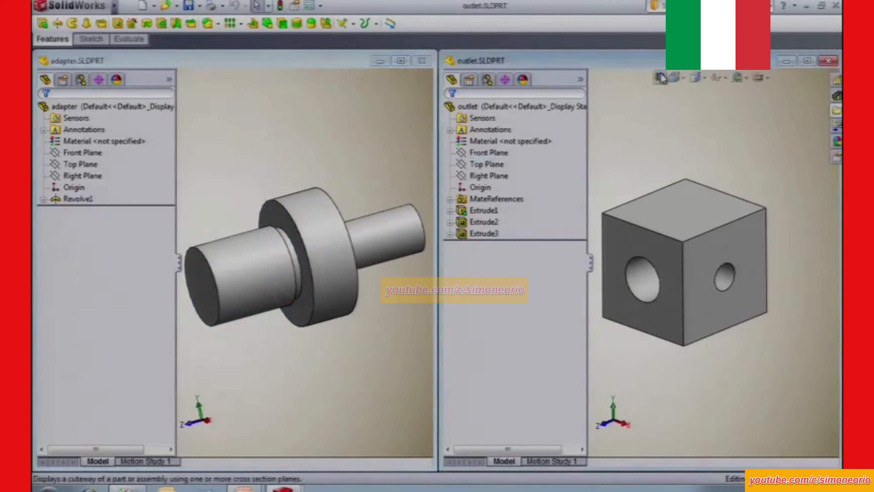
{"action": "double_click", "coordinate": [661, 64]}
{"action": "key", "text": "f"}
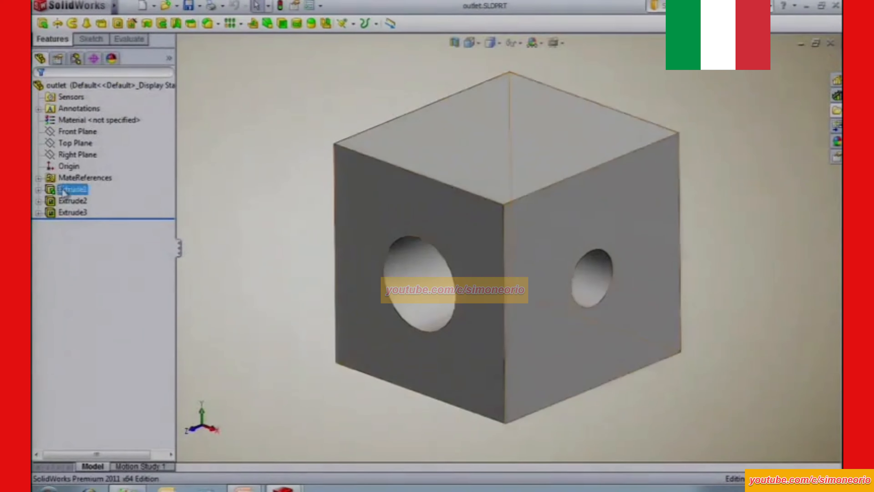
{"action": "left_click", "coordinate": [39, 178]}
{"action": "left_click", "coordinate": [86, 190]}
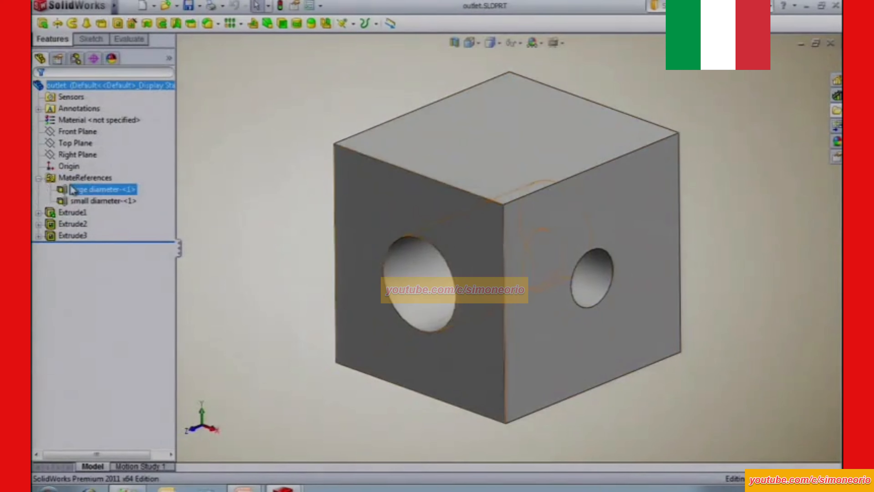
{"action": "right_click", "coordinate": [86, 191]}
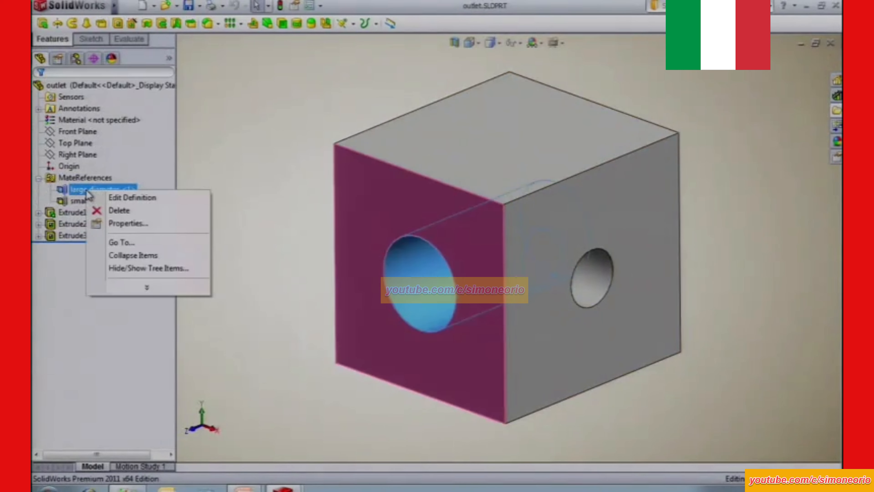
{"action": "left_click", "coordinate": [134, 199]}
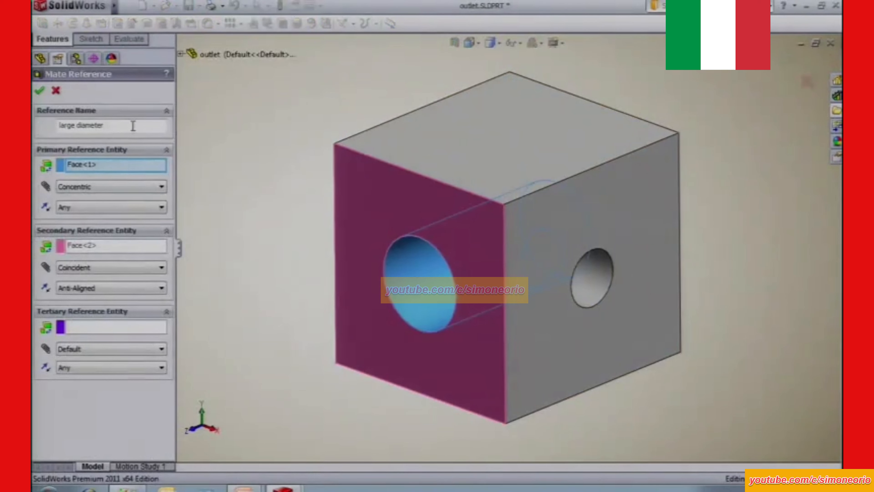
Review the large diameter reference's name, primary and secondary faces, mate types and alignments, and close the definition without changes.
{"action": "left_click_drag", "start_coordinate": [132, 126], "coordinate": [34, 132]}
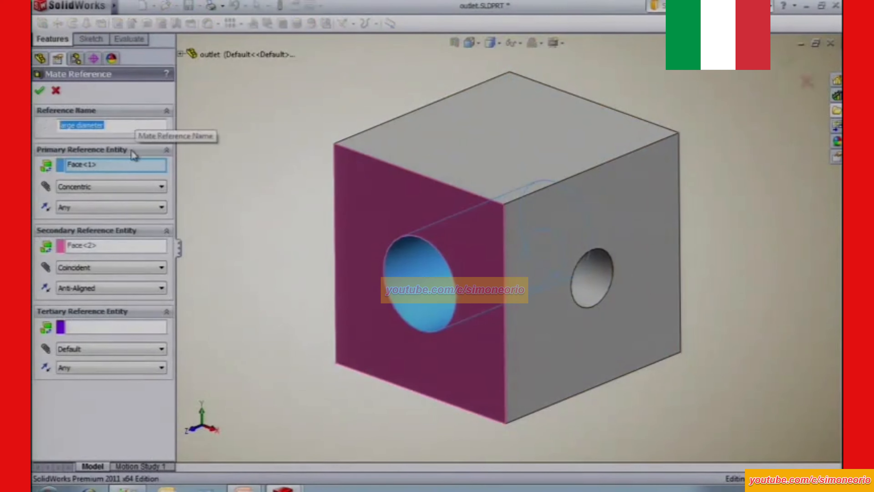
{"action": "left_click", "coordinate": [100, 165]}
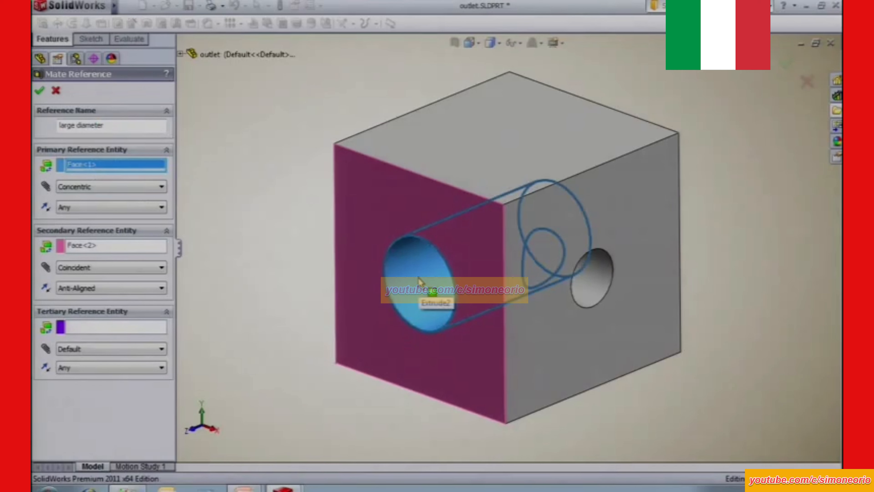
{"action": "left_click", "coordinate": [81, 188]}
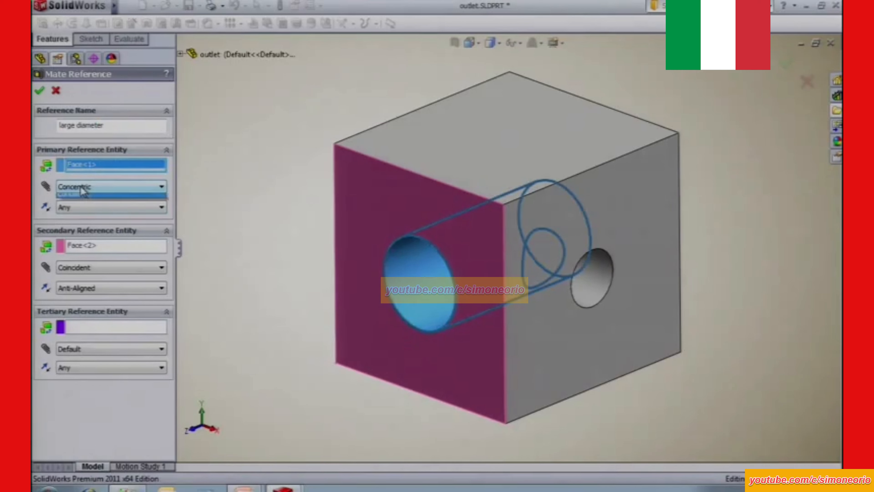
{"action": "left_click", "coordinate": [86, 216]}
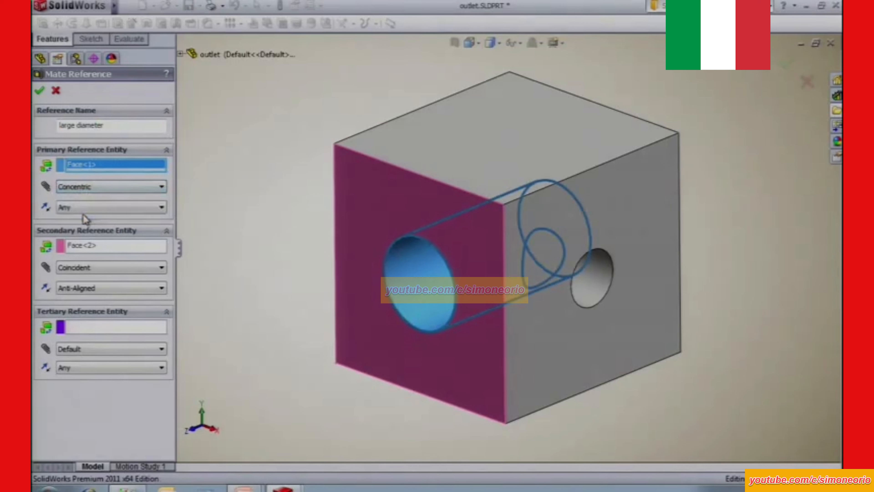
{"action": "left_click", "coordinate": [85, 209]}
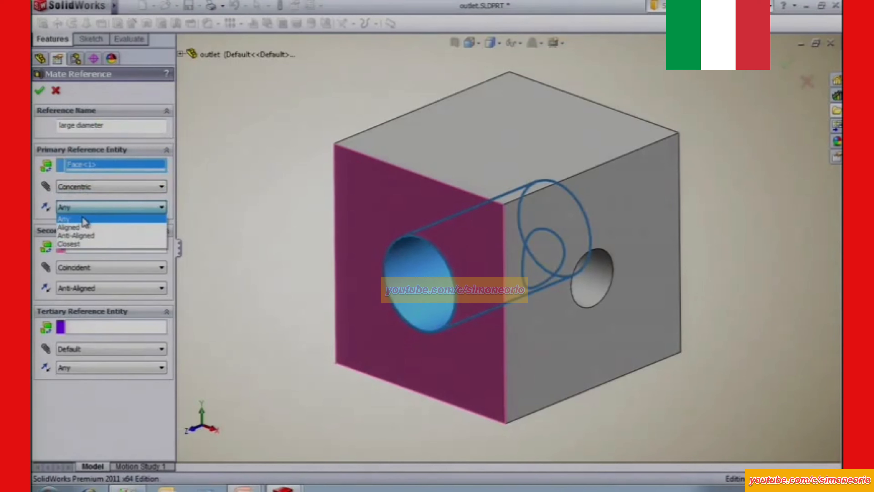
{"action": "left_click", "coordinate": [84, 220]}
{"action": "left_click", "coordinate": [112, 246]}
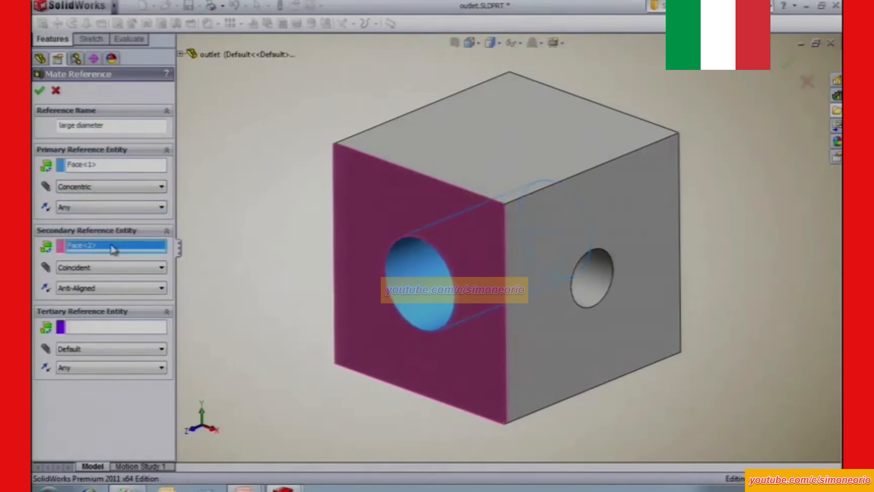
{"action": "left_click", "coordinate": [100, 273]}
{"action": "left_click", "coordinate": [96, 300]}
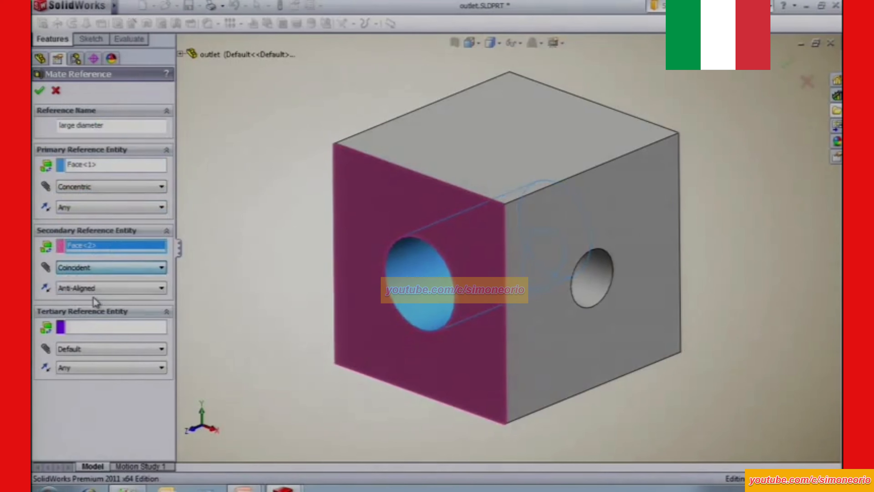
{"action": "left_click", "coordinate": [92, 289]}
{"action": "left_click", "coordinate": [87, 317]}
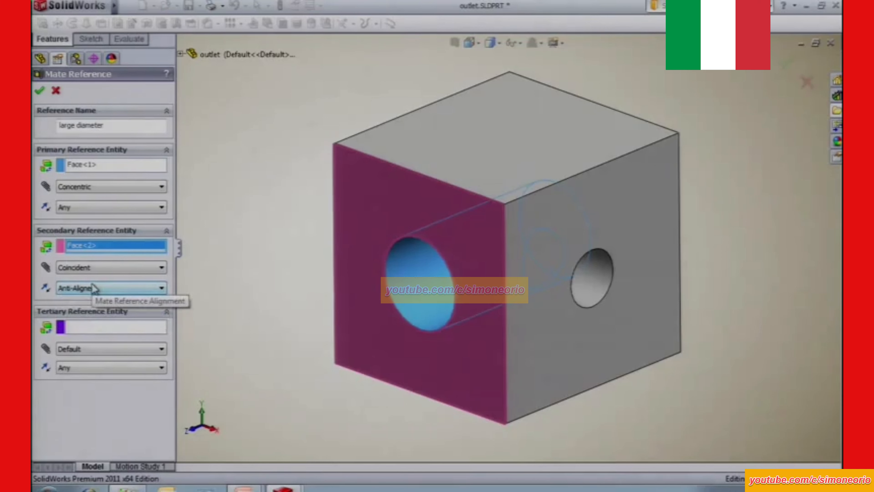
{"action": "left_click", "coordinate": [37, 93]}
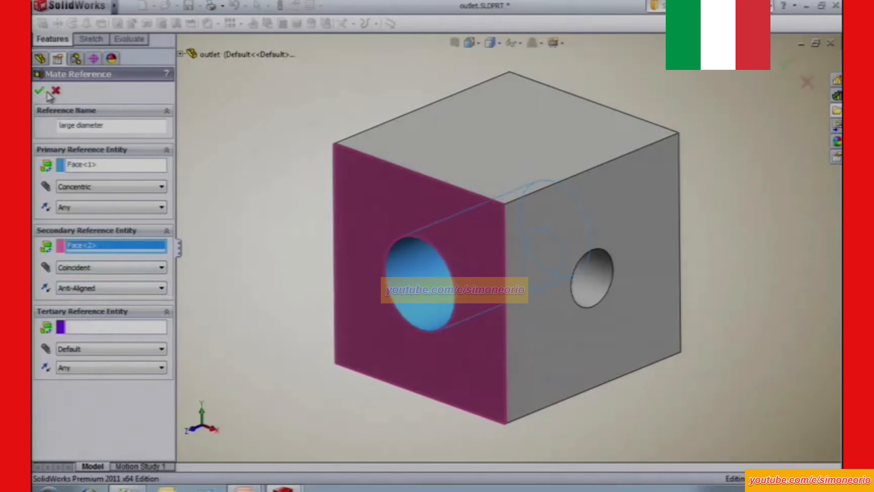
Inspect the definition of the outlet's small diameter mate reference and close it without changes.
{"action": "left_click", "coordinate": [117, 202]}
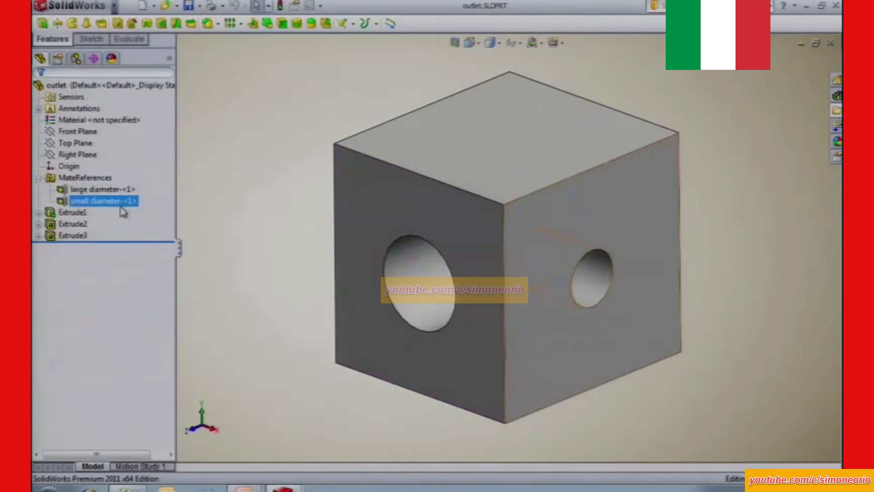
{"action": "right_click", "coordinate": [102, 201]}
{"action": "left_click", "coordinate": [139, 210]}
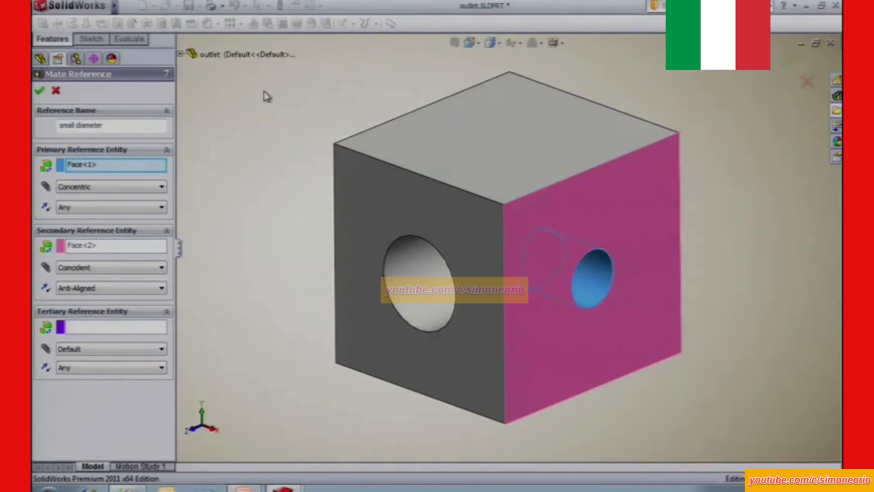
{"action": "left_click", "coordinate": [56, 91]}
{"action": "left_click", "coordinate": [250, 122]}
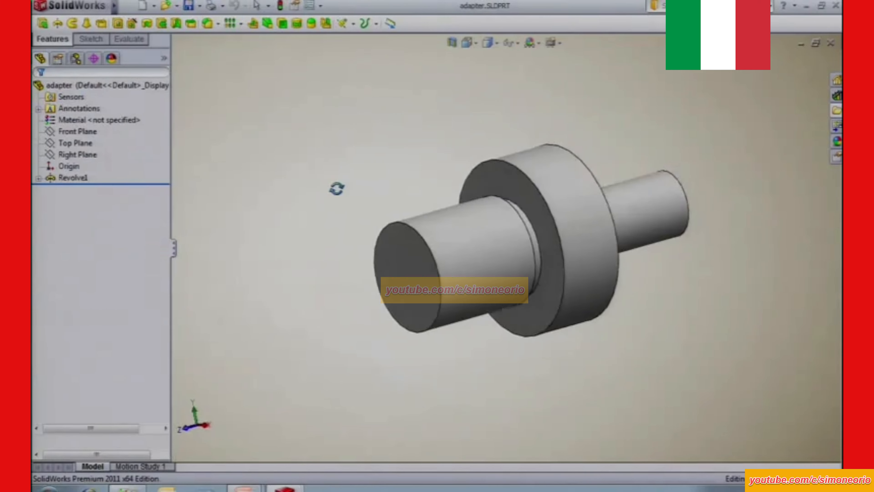
Switch to the adapter part and start a new mate reference named "large diameter".
{"action": "middle_click_drag", "start_coordinate": [337, 189], "coordinate": [338, 188]}
{"action": "key", "text": "f"}
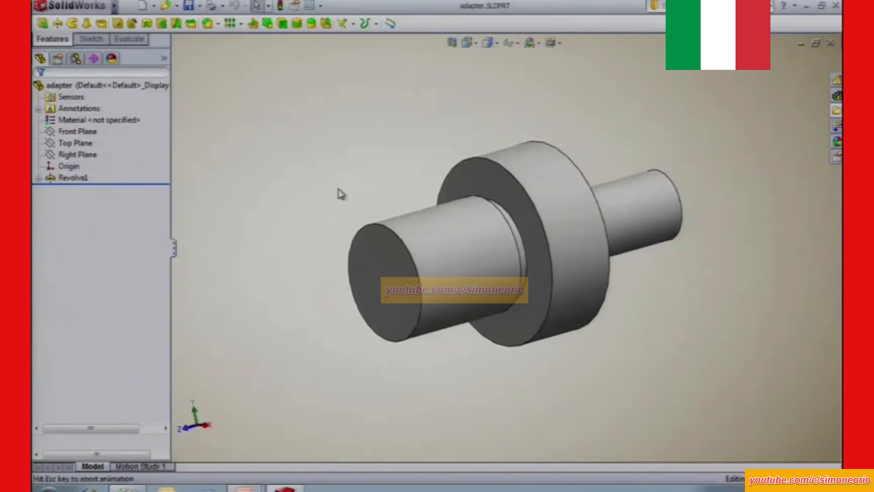
{"action": "key", "text": "s"}
{"action": "left_click", "coordinate": [298, 155]}
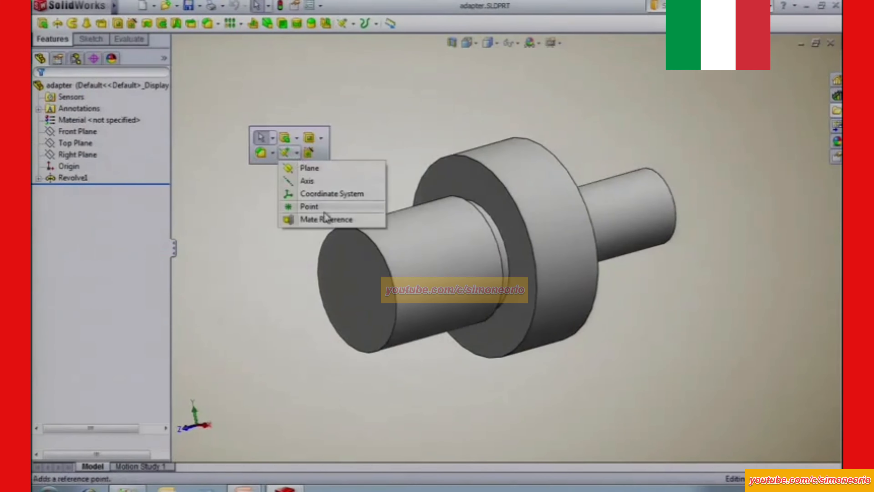
{"action": "left_click", "coordinate": [326, 220]}
{"action": "double_click", "coordinate": [114, 125]}
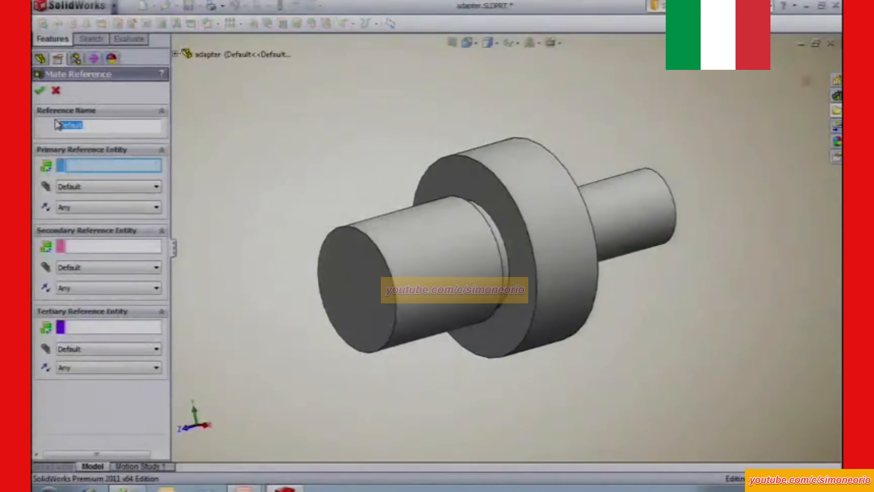
{"action": "type", "text": "large diameter"}
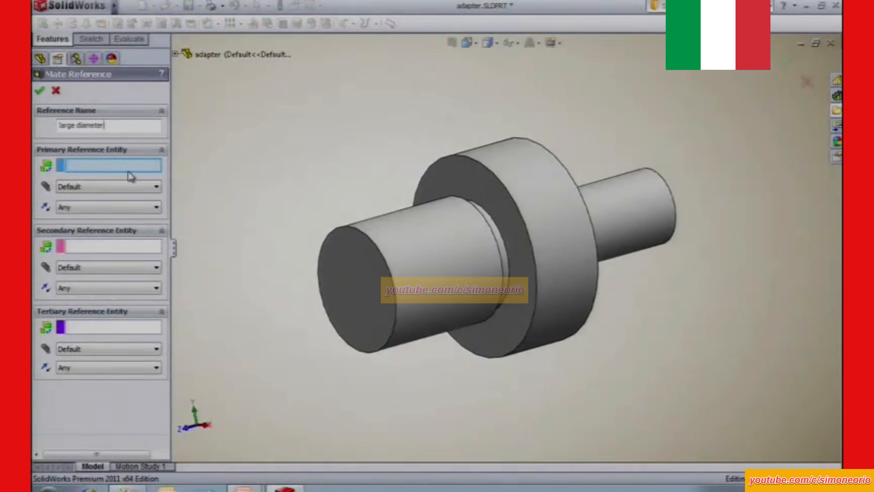
Set the adapter's large cylindrical shaft face as the primary reference entity with a Concentric mate.
{"action": "left_click", "coordinate": [411, 281]}
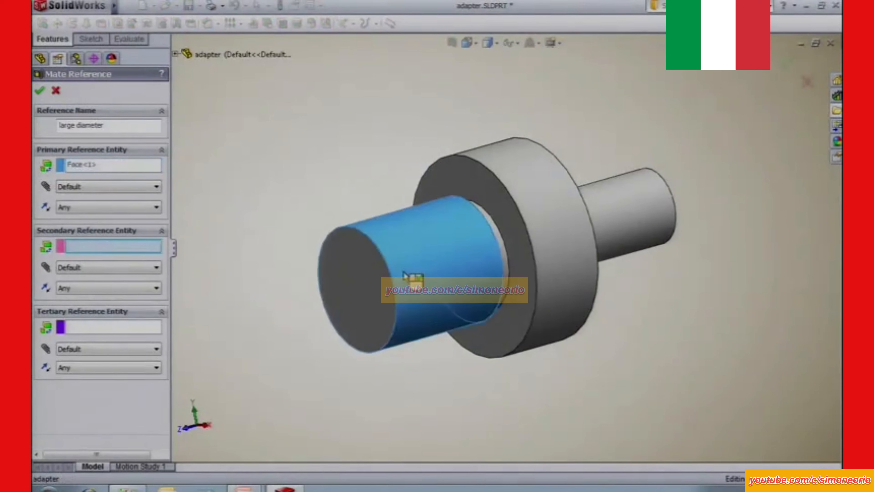
{"action": "left_click", "coordinate": [91, 188]}
{"action": "left_click", "coordinate": [89, 214]}
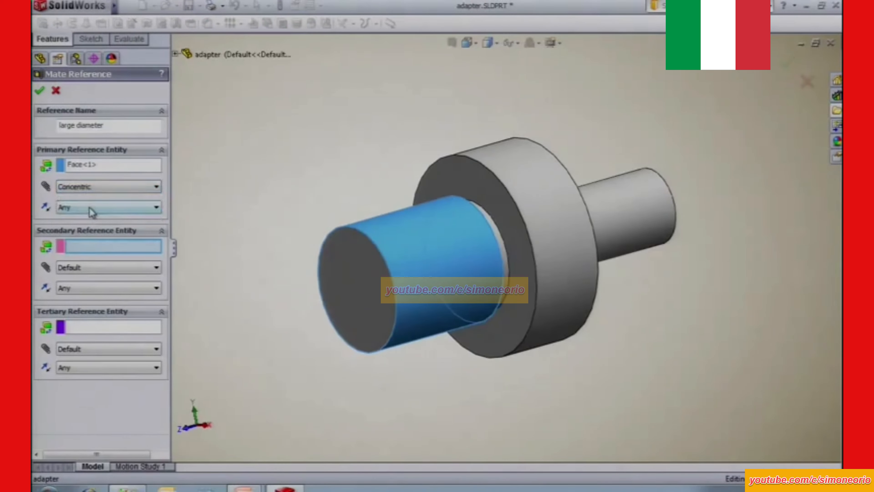
Set the flange face around the large shaft as the secondary entity, Coincident and Anti-Aligned, and accept the mate reference.
{"action": "left_click", "coordinate": [456, 180]}
{"action": "left_click", "coordinate": [83, 267]}
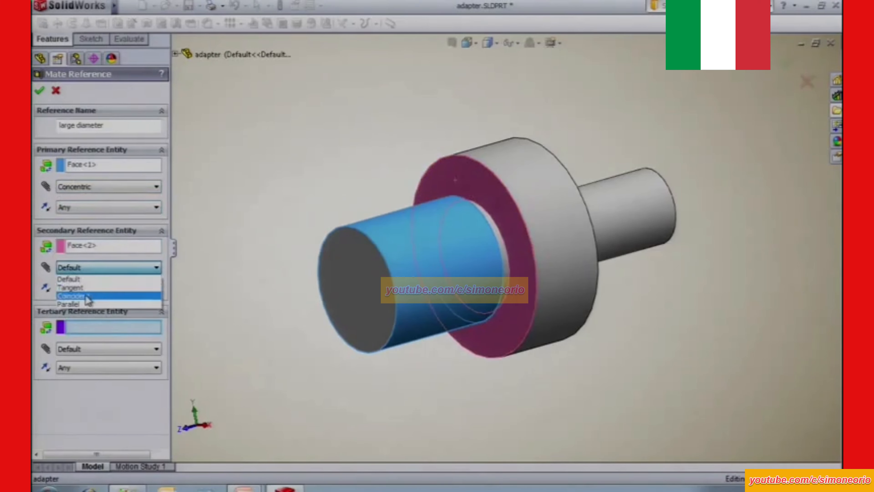
{"action": "left_click", "coordinate": [84, 296]}
{"action": "left_click", "coordinate": [86, 289]}
{"action": "left_click", "coordinate": [87, 318]}
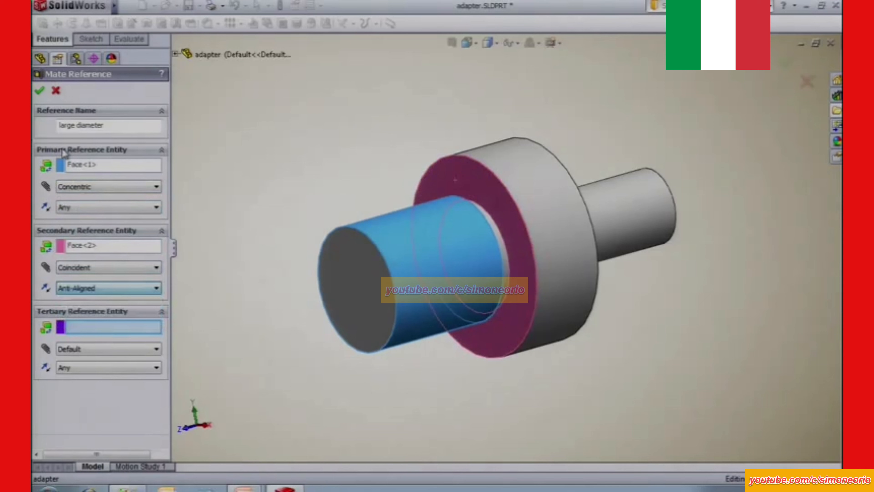
{"action": "left_click", "coordinate": [40, 91]}
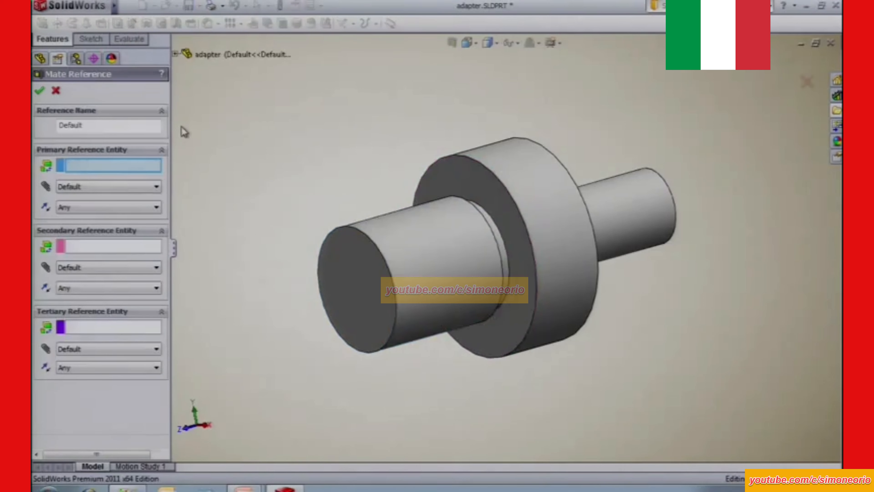
Name the new mate reference "small diameter" and set the adapter's small cylindrical shaft face as its primary reference entity.
{"action": "type", "text": "small diameter"}
{"action": "left_click", "coordinate": [638, 206]}
{"action": "left_click", "coordinate": [86, 186]}
{"action": "left_click", "coordinate": [85, 222]}
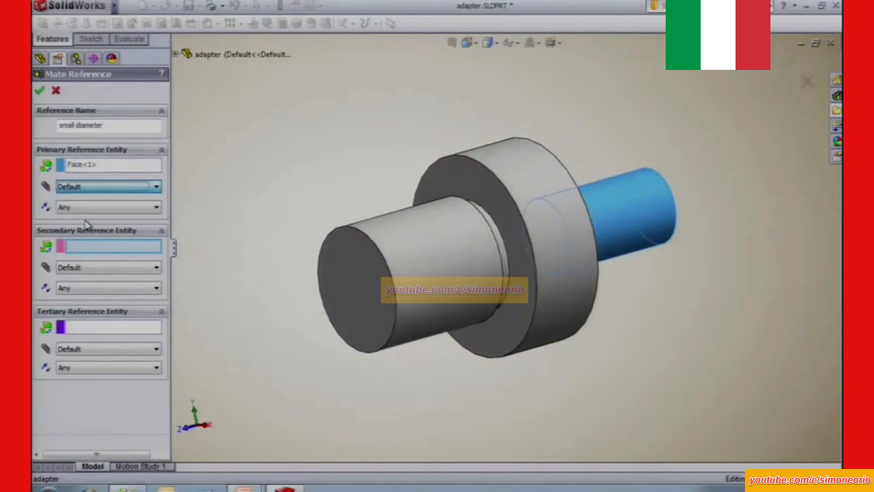
Set the flange face around the small shaft as the secondary entity, Coincident and Anti-Aligned, accept the mate reference, and restore the isometric view.
{"action": "middle_click_drag", "start_coordinate": [407, 300], "coordinate": [447, 212]}
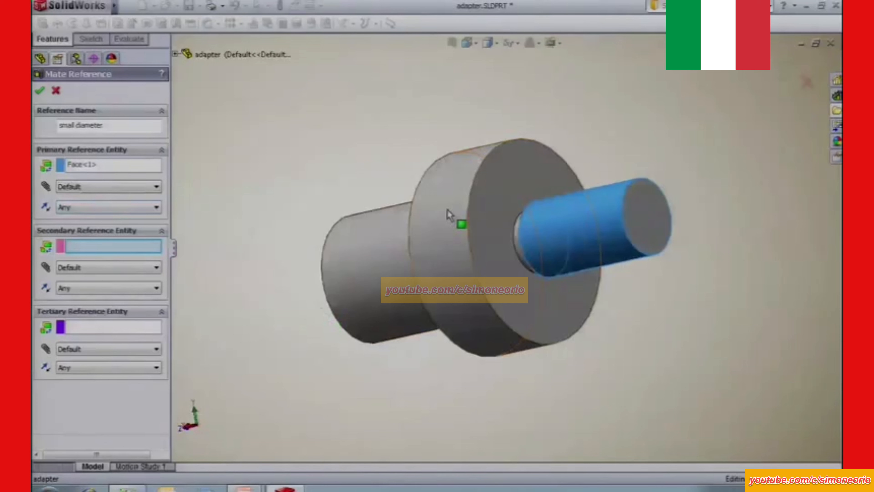
{"action": "left_click", "coordinate": [526, 162]}
{"action": "left_click", "coordinate": [80, 270]}
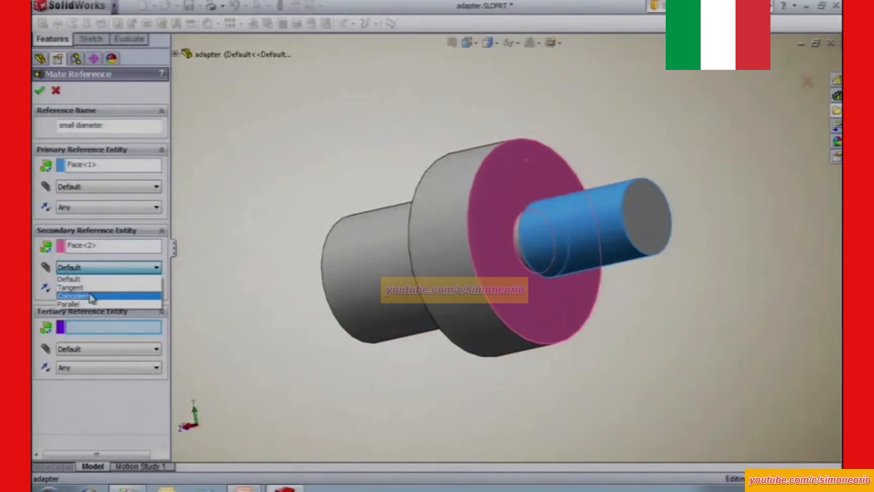
{"action": "left_click", "coordinate": [92, 297]}
{"action": "left_click", "coordinate": [91, 289]}
{"action": "left_click", "coordinate": [92, 316]}
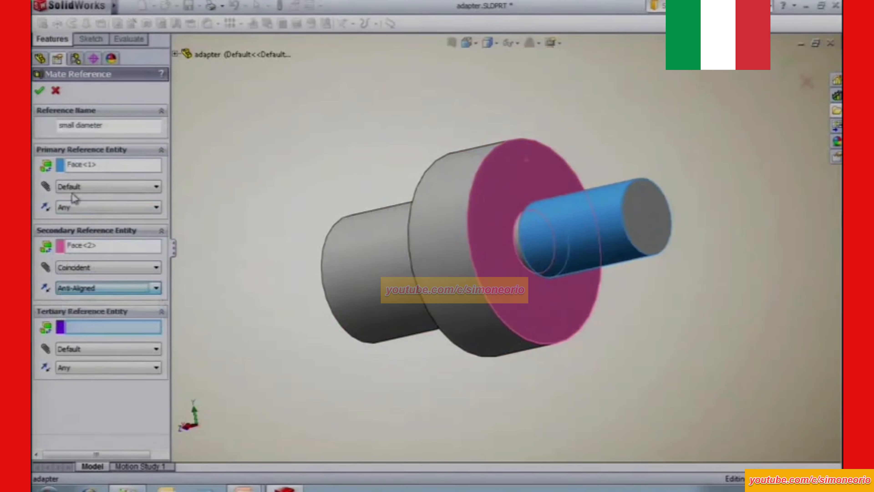
{"action": "left_click", "coordinate": [39, 92]}
{"action": "key", "text": "ctrl+7"}
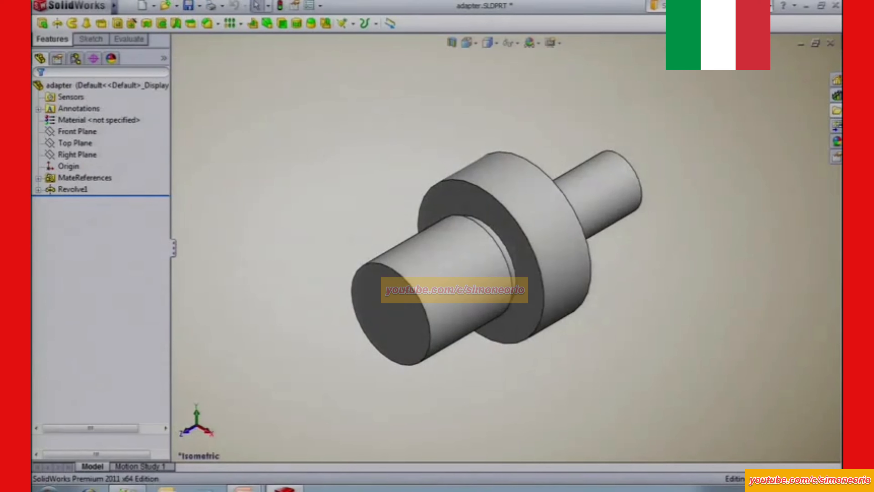
Save the adapter part and add it to the design library's parts folder under the name adapter.
{"action": "left_click", "coordinate": [837, 96]}
{"action": "left_click", "coordinate": [836, 39]}
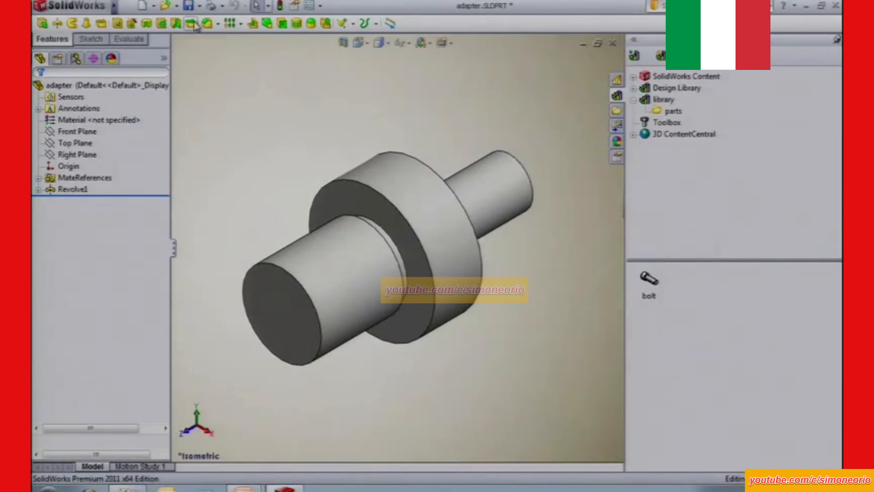
{"action": "left_click", "coordinate": [189, 6]}
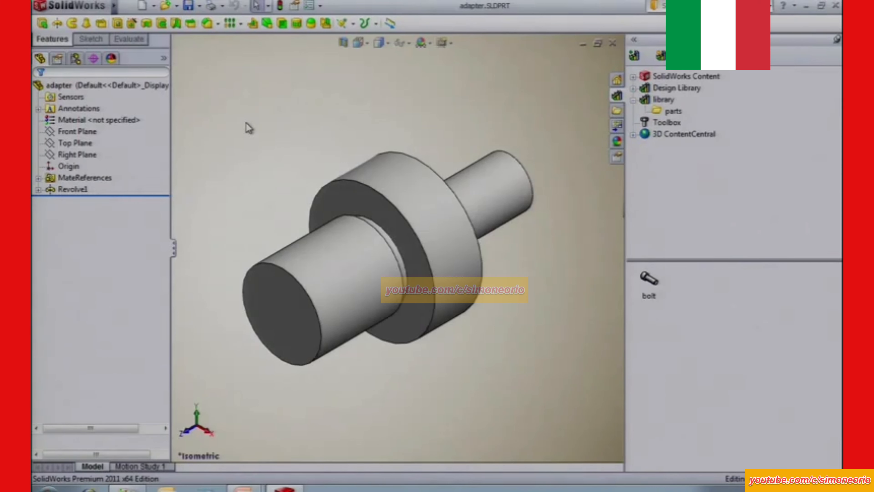
{"action": "left_click", "coordinate": [79, 88]}
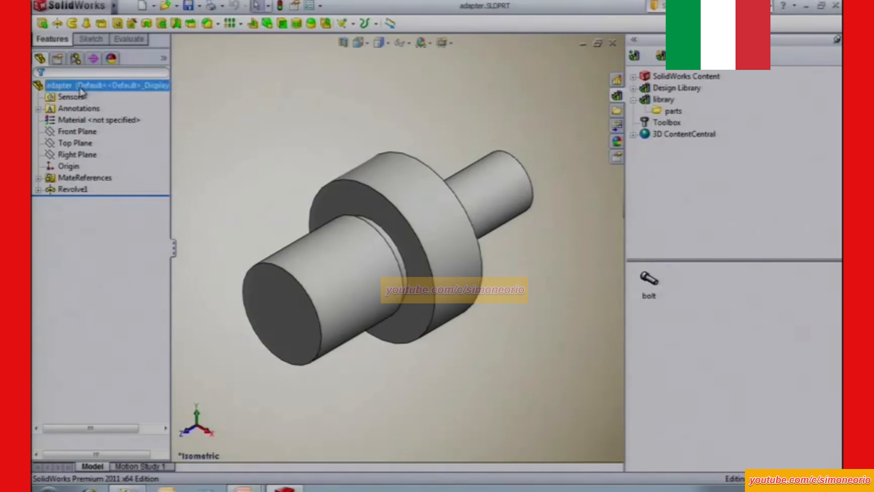
{"action": "left_click_drag", "start_coordinate": [79, 88], "coordinate": [755, 329]}
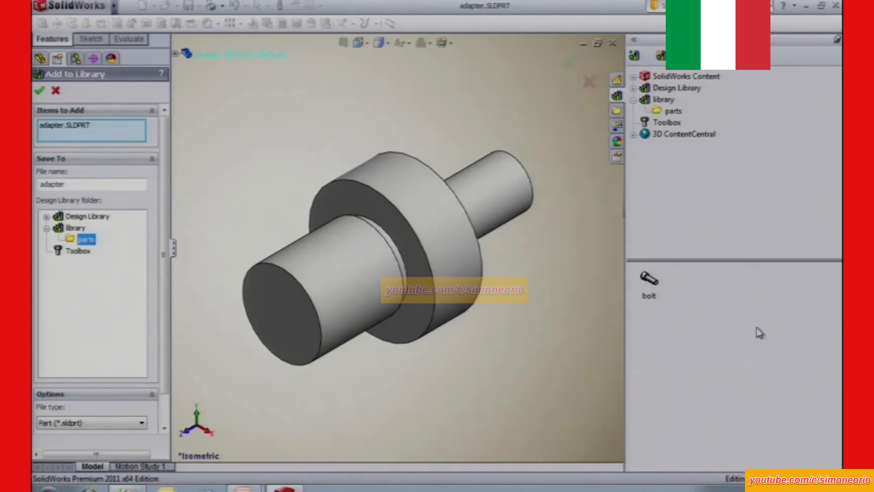
{"action": "left_click", "coordinate": [41, 90]}
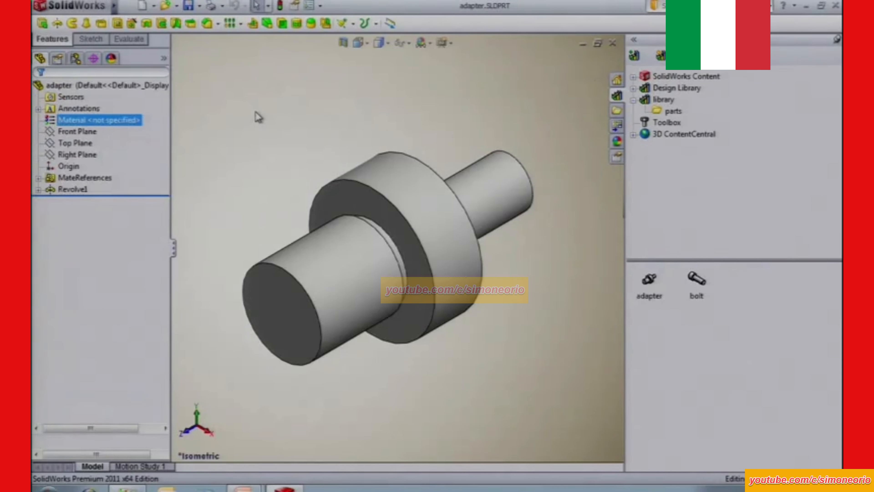
Close the adapter part and open the outlet.SLDASM assembly from the files folder.
{"action": "key", "text": "ctrl+w"}
{"action": "left_click", "coordinate": [622, 93]}
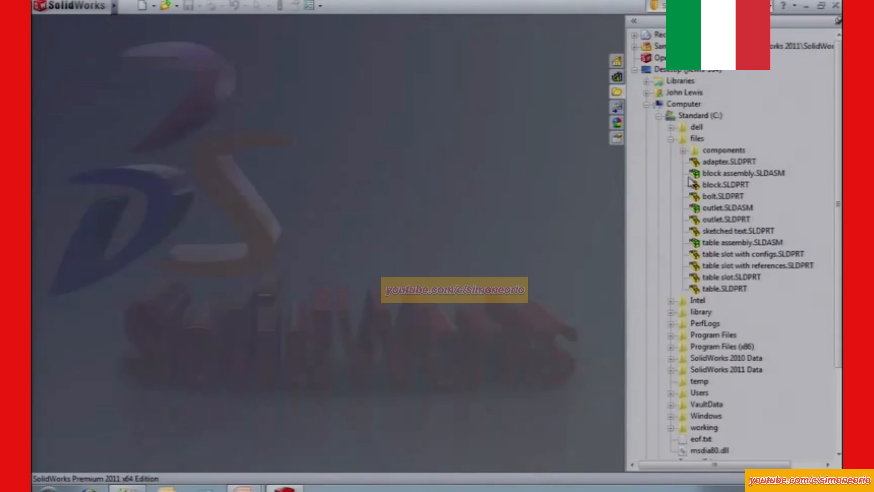
{"action": "left_click_drag", "start_coordinate": [722, 208], "coordinate": [464, 214]}
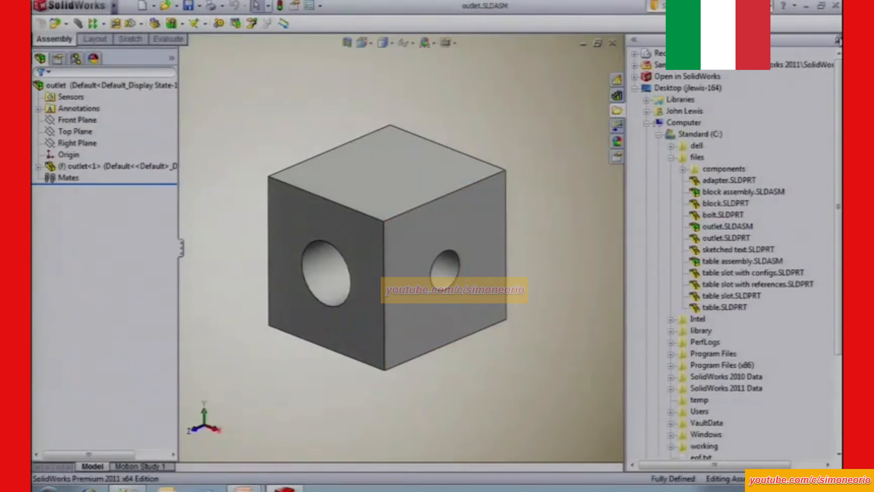
{"action": "left_click", "coordinate": [838, 39]}
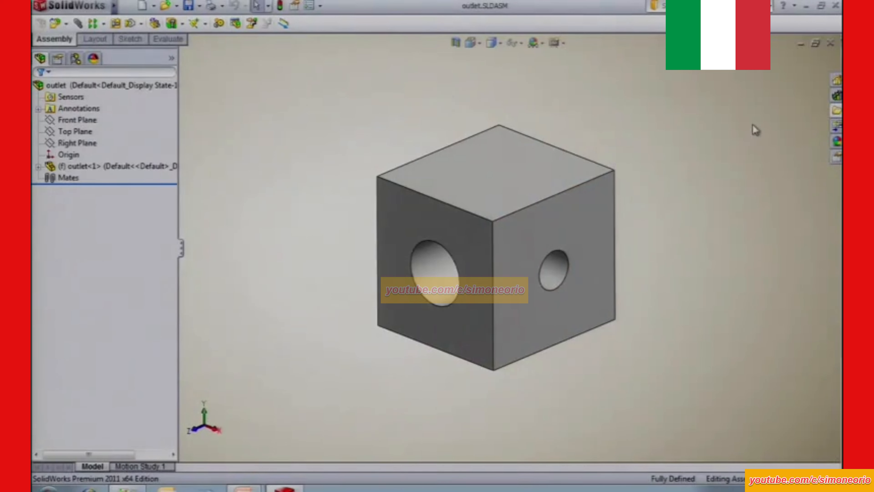
Insert one adapter from the design library into the outlet's large hole, snapping it by its large diameter mate reference.
{"action": "left_click", "coordinate": [837, 98]}
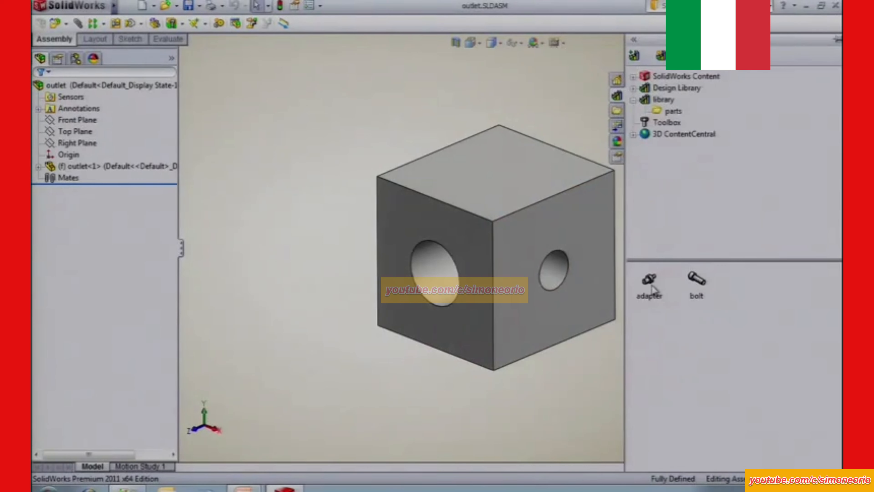
{"action": "left_click_drag", "start_coordinate": [649, 280], "coordinate": [408, 280]}
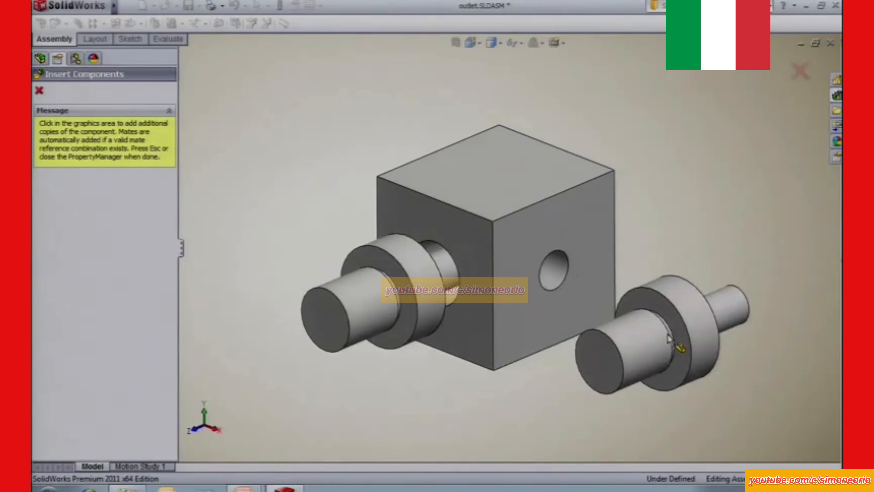
{"action": "key", "text": "Escape"}
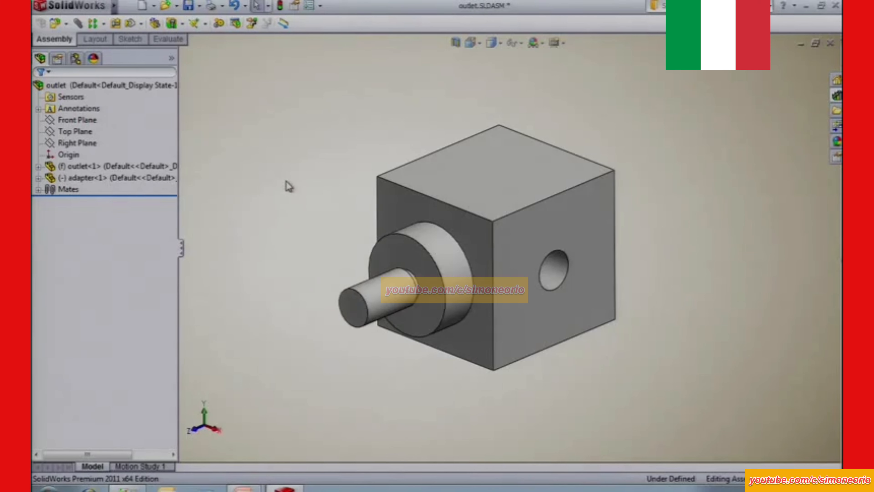
Close the outlet assembly without saving and open table assembly.SLDASM from the files folder.
{"action": "key", "text": "ctrl+w"}
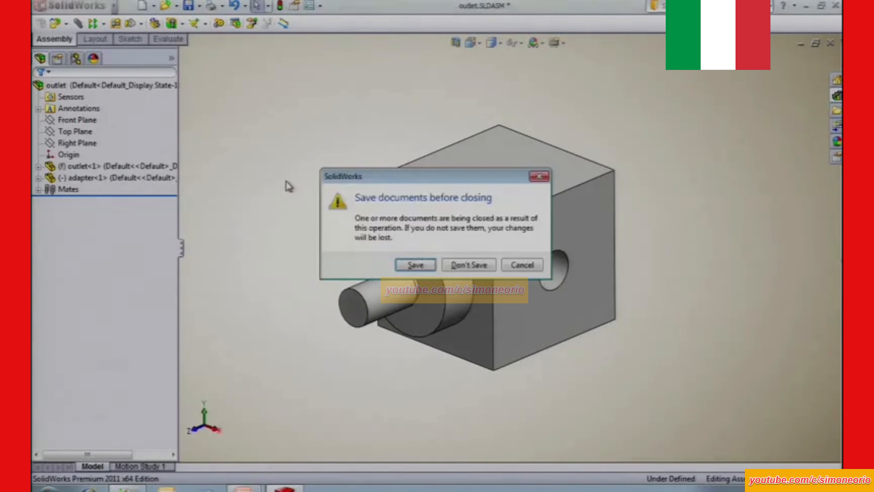
{"action": "left_click", "coordinate": [470, 265]}
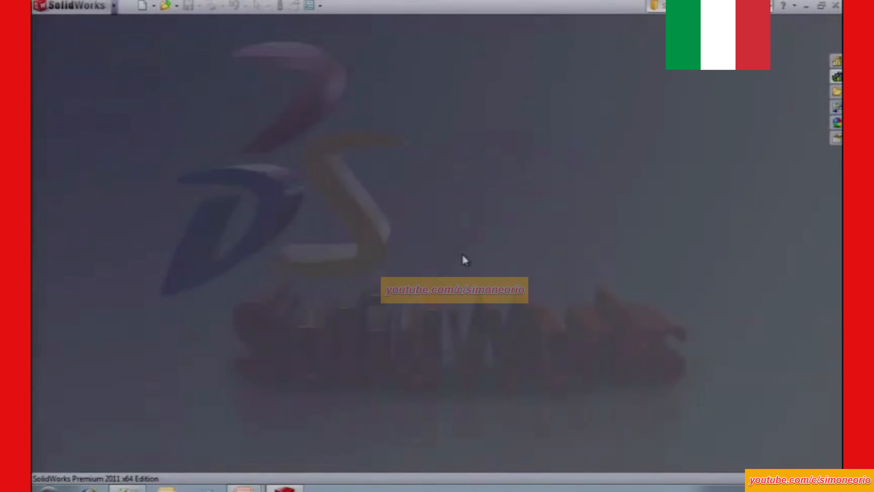
{"action": "left_click", "coordinate": [838, 92]}
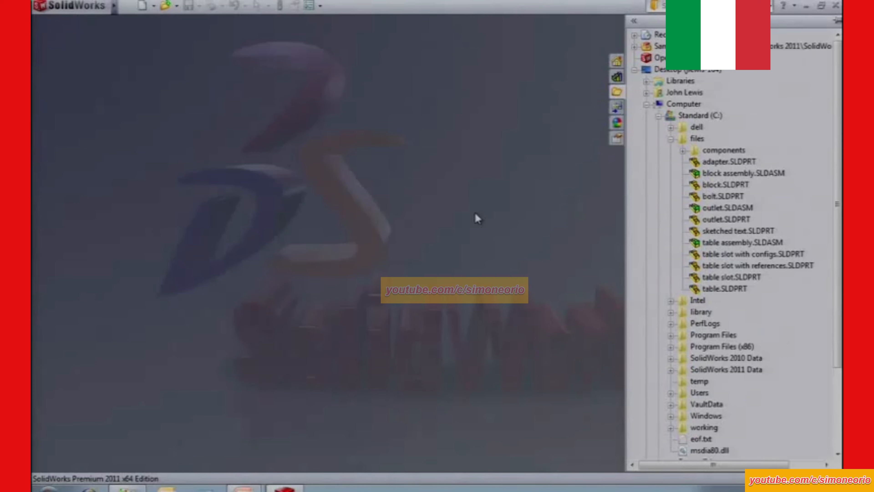
{"action": "double_click", "coordinate": [715, 243]}
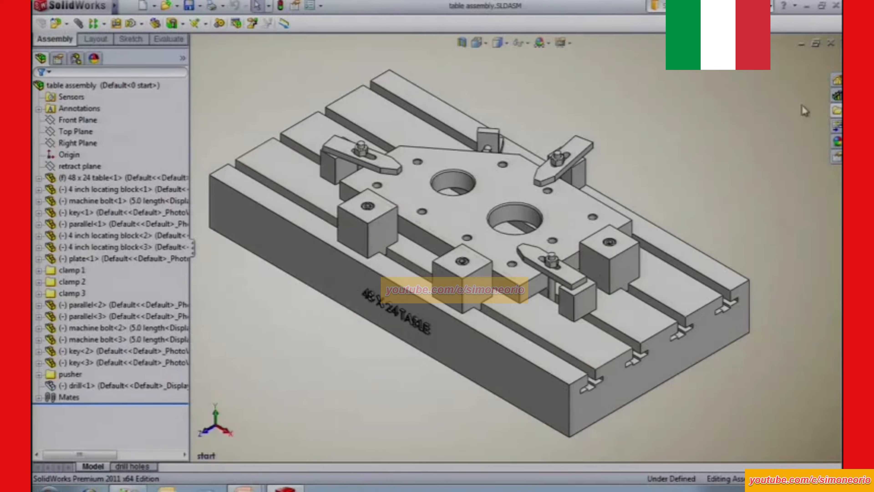
Add the folder C:\files\components to the design library as a file location and show its contents.
{"action": "left_click", "coordinate": [838, 96]}
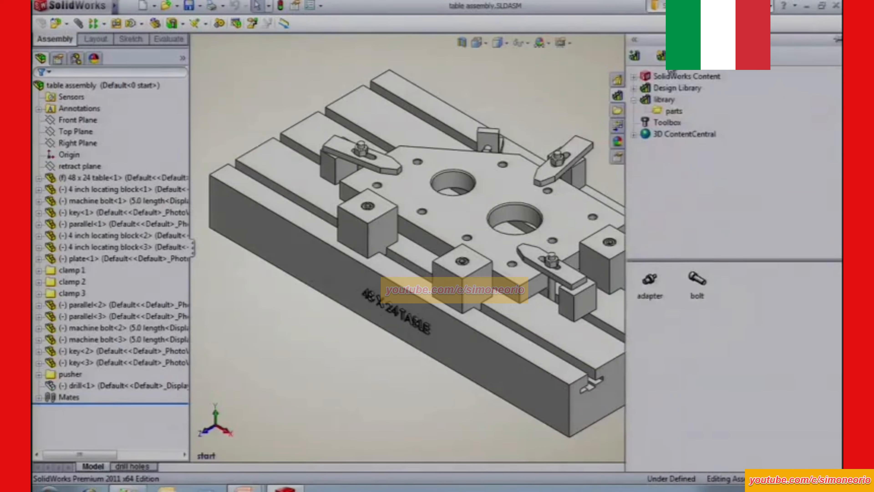
{"action": "left_click", "coordinate": [661, 57]}
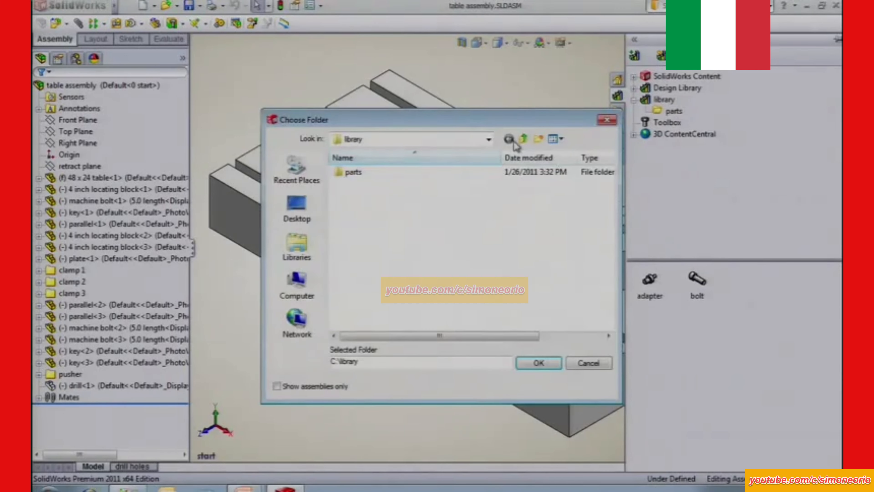
{"action": "left_click", "coordinate": [523, 139]}
{"action": "double_click", "coordinate": [353, 185]}
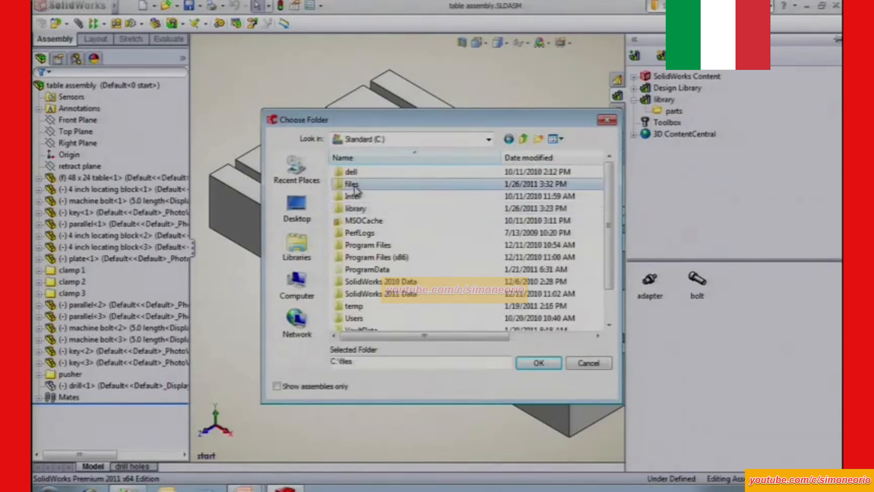
{"action": "double_click", "coordinate": [361, 176]}
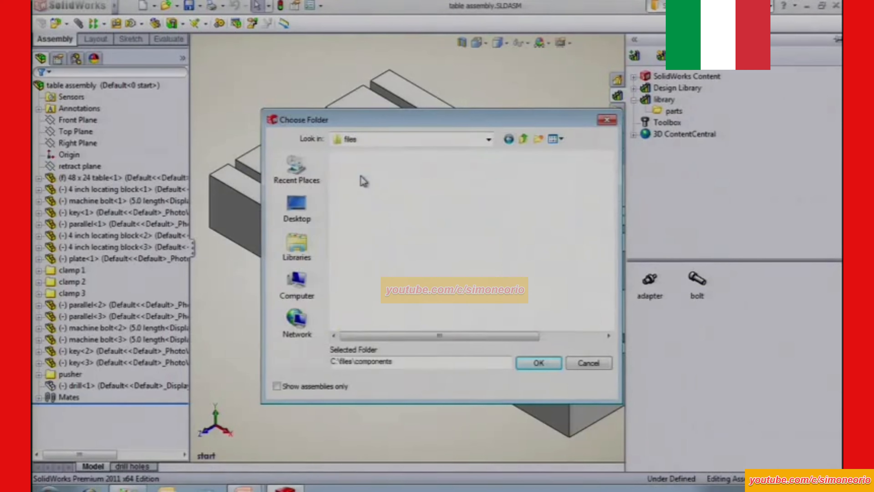
{"action": "left_click", "coordinate": [539, 363]}
{"action": "left_click", "coordinate": [675, 126]}
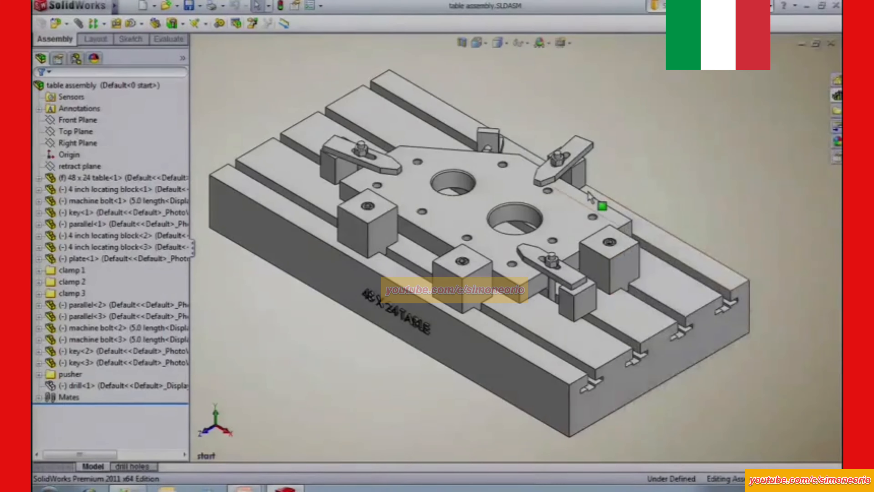
Select the locating block at the plate's near right corner and activate the "8 block removed" display state.
{"action": "left_click", "coordinate": [599, 266]}
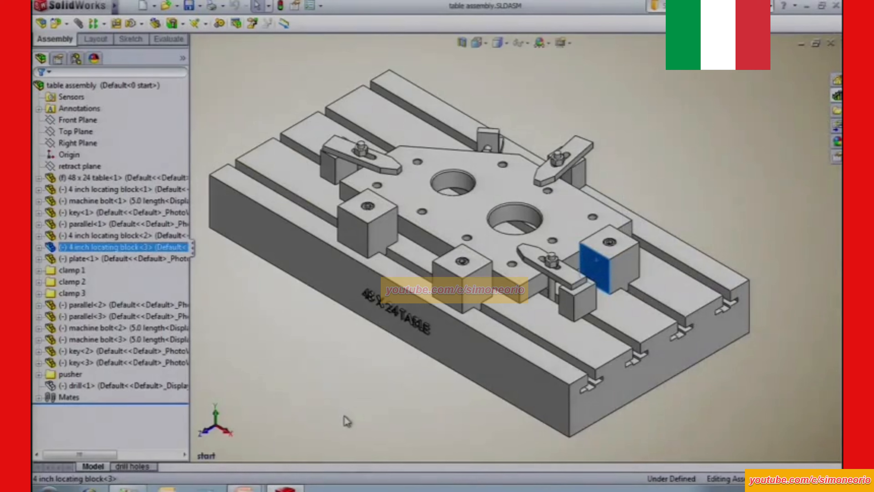
{"action": "left_click", "coordinate": [76, 58]}
{"action": "double_click", "coordinate": [103, 418]}
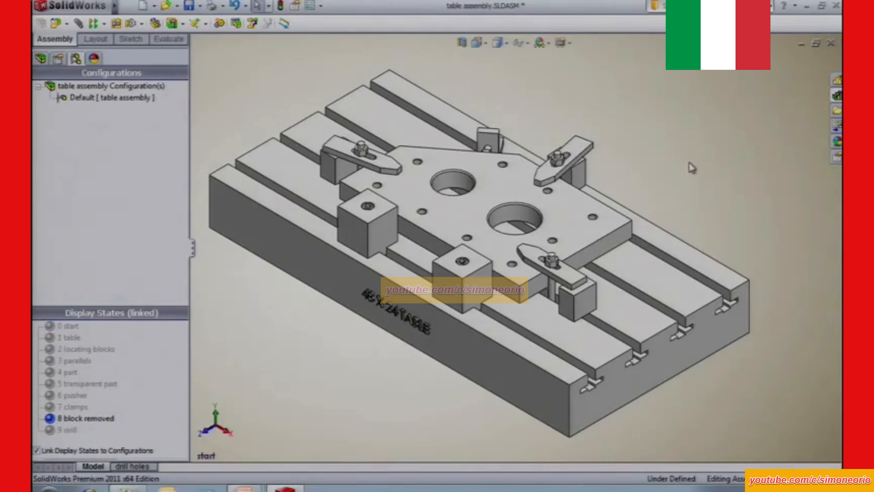
Insert one 4 inch locating block from the components library into the table's second T-slot from the rear, near its open end.
{"action": "left_click", "coordinate": [838, 97]}
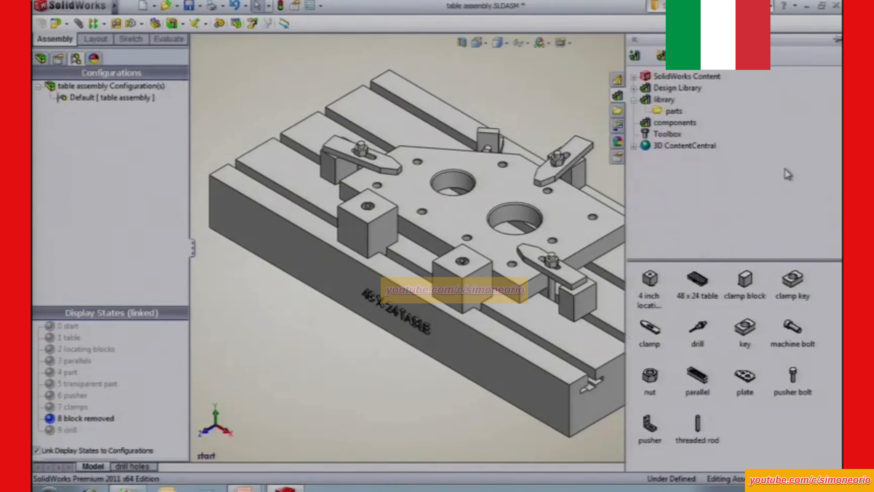
{"action": "mouse_move", "coordinate": [650, 281]}
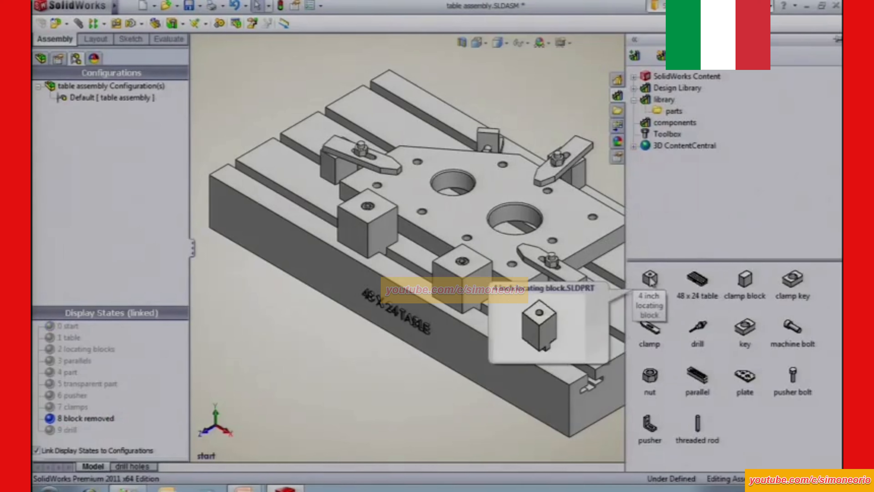
{"action": "left_click_drag", "start_coordinate": [650, 281], "coordinate": [652, 310]}
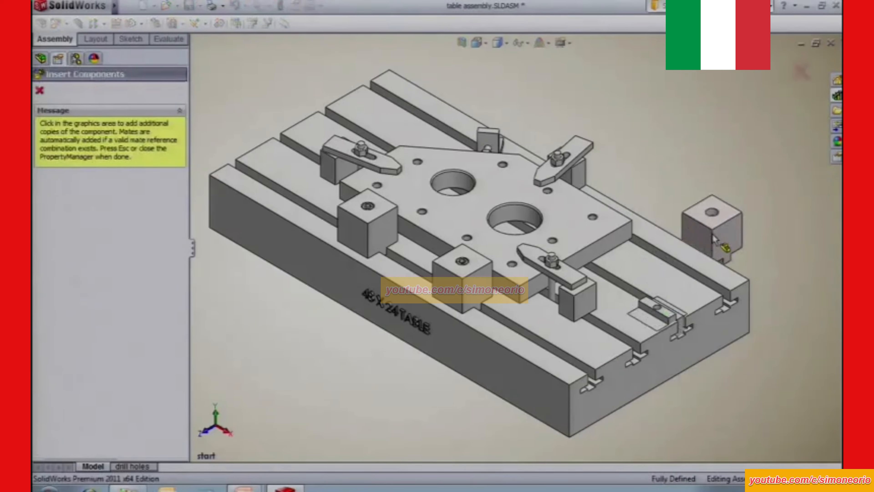
{"action": "key", "text": "Escape"}
{"action": "middle_click_drag", "start_coordinate": [712, 237], "coordinate": [713, 258]}
Insert a machine bolt in the 5.0 length configuration from the components library into the new locating block's counterbored hole.
{"action": "key", "text": "z"}
{"action": "left_click_drag", "start_coordinate": [616, 270], "coordinate": [711, 381]}
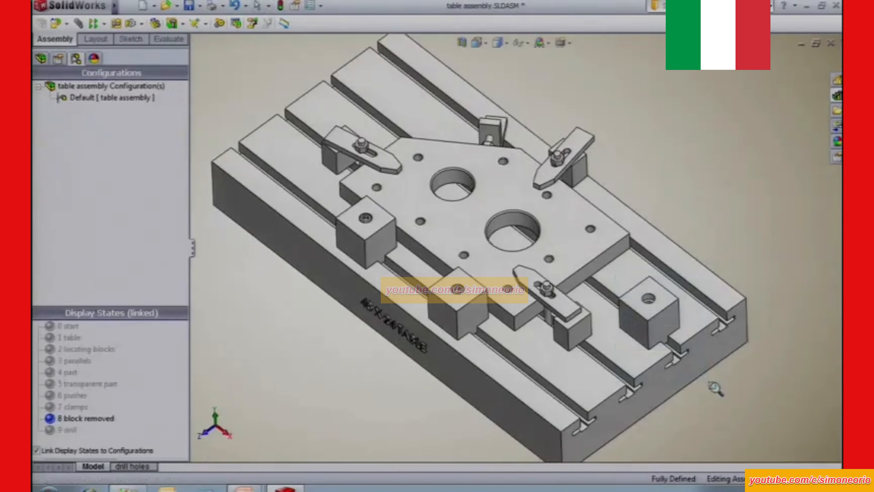
{"action": "left_click", "coordinate": [836, 96]}
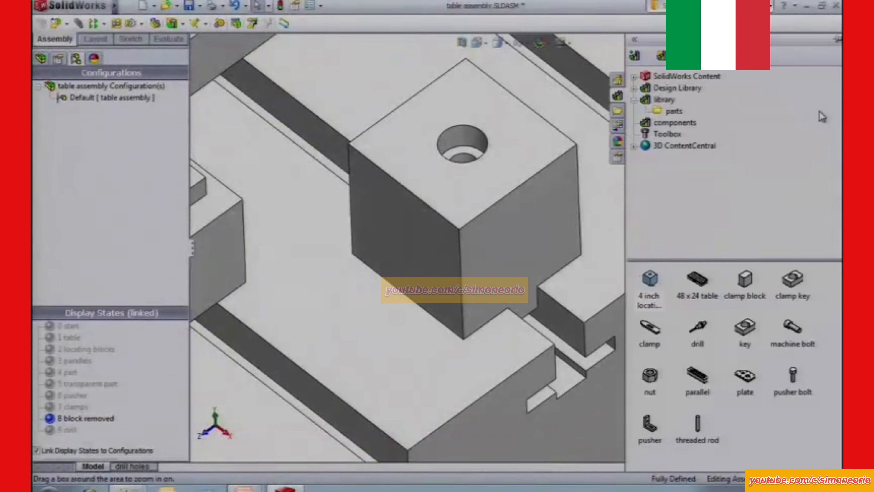
{"action": "left_click_drag", "start_coordinate": [793, 328], "coordinate": [477, 154]}
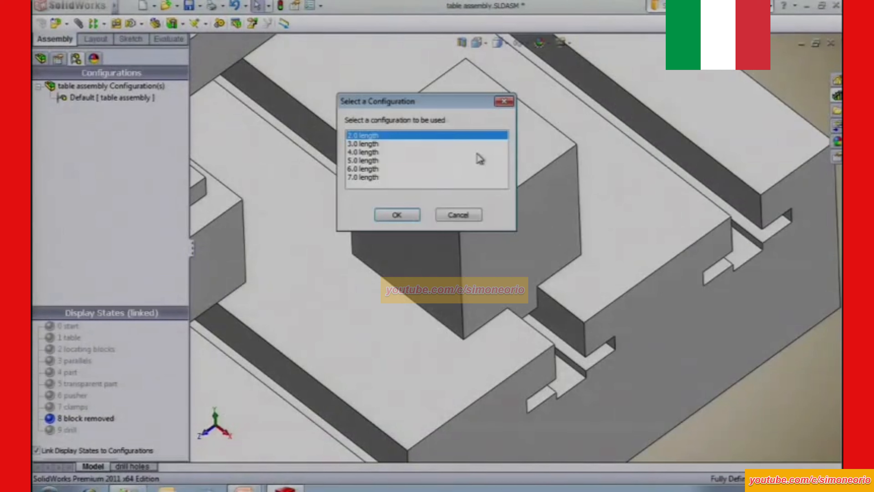
{"action": "left_click", "coordinate": [365, 160]}
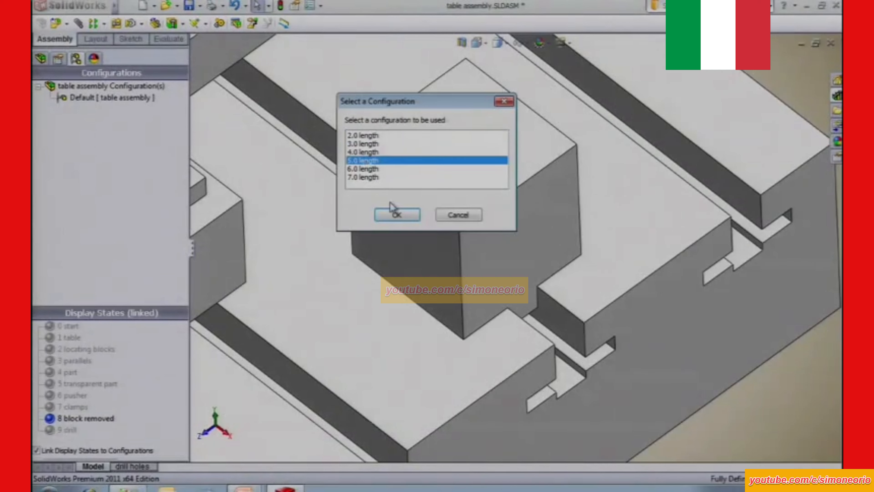
{"action": "left_click", "coordinate": [397, 215]}
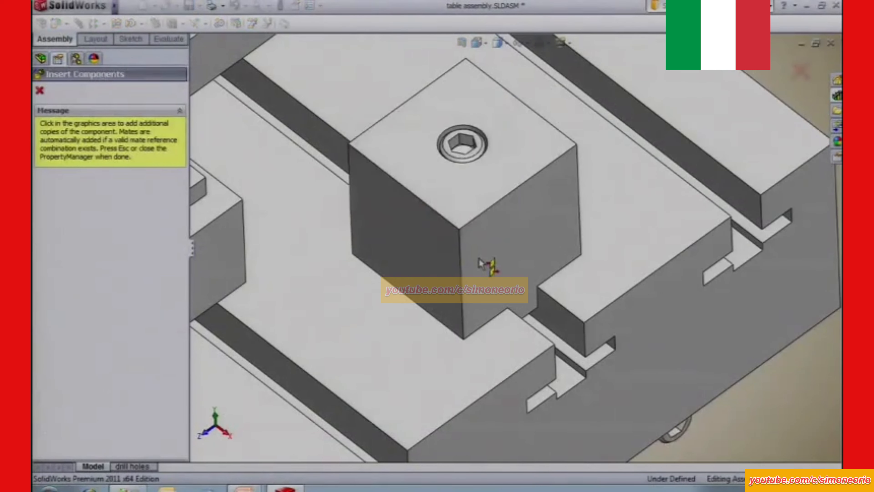
{"action": "key", "text": "Escape"}
Insert one key from the components library at the open end of the T-slot beneath the new locating block.
{"action": "middle_click_drag", "start_coordinate": [647, 374], "coordinate": [628, 337]}
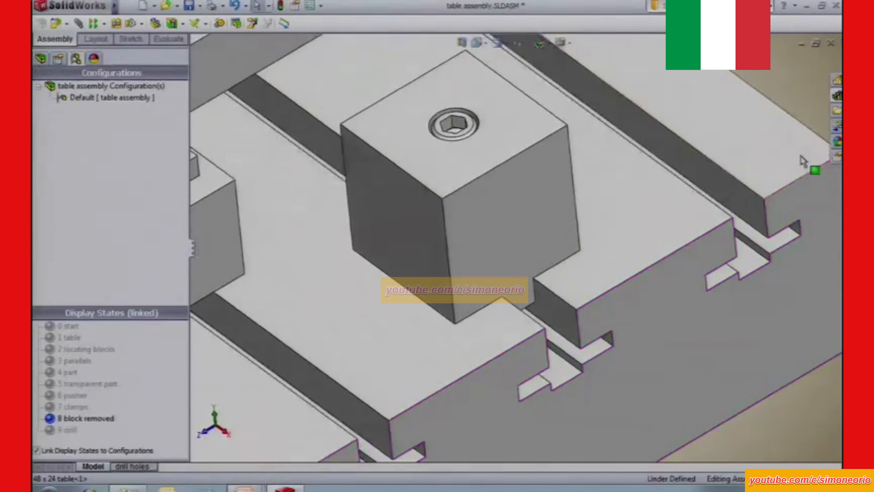
{"action": "left_click", "coordinate": [838, 97]}
{"action": "left_click_drag", "start_coordinate": [744, 333], "coordinate": [578, 372]}
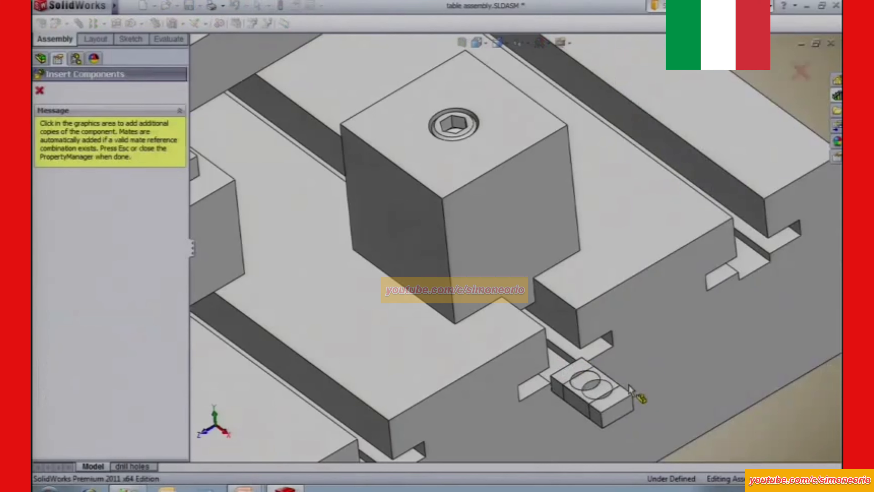
{"action": "key", "text": "Escape"}
Mate the key's hole concentric with the machine bolt protruding beneath the new locating block.
{"action": "left_click", "coordinate": [578, 384]}
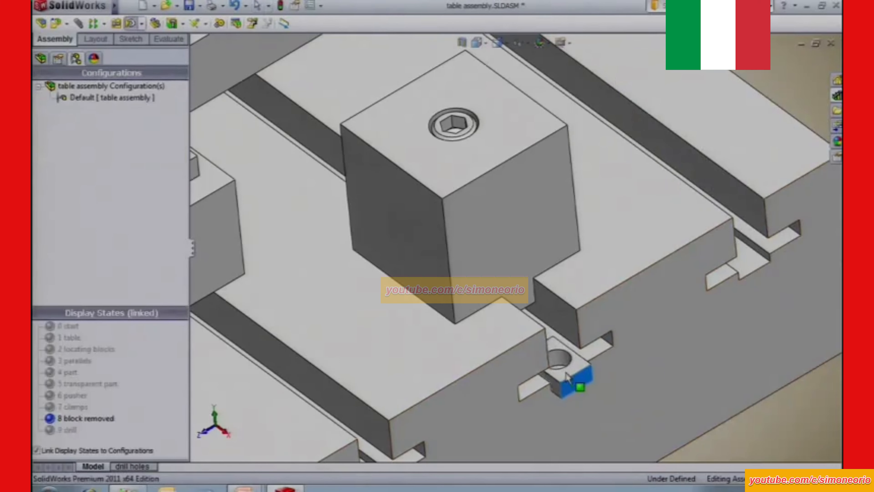
{"action": "middle_click_drag", "start_coordinate": [538, 358], "coordinate": [503, 316]}
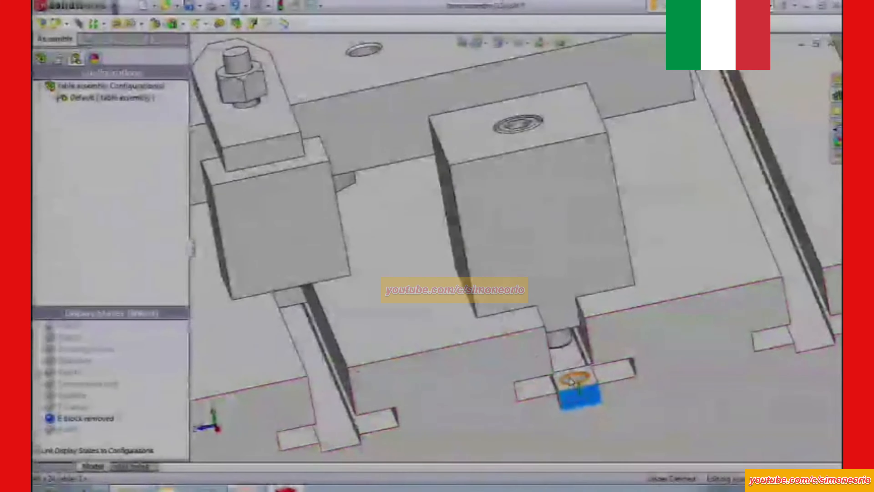
{"action": "left_click", "coordinate": [576, 380]}
{"action": "left_click_drag", "start_coordinate": [575, 382], "coordinate": [558, 339], "text": "alt"}
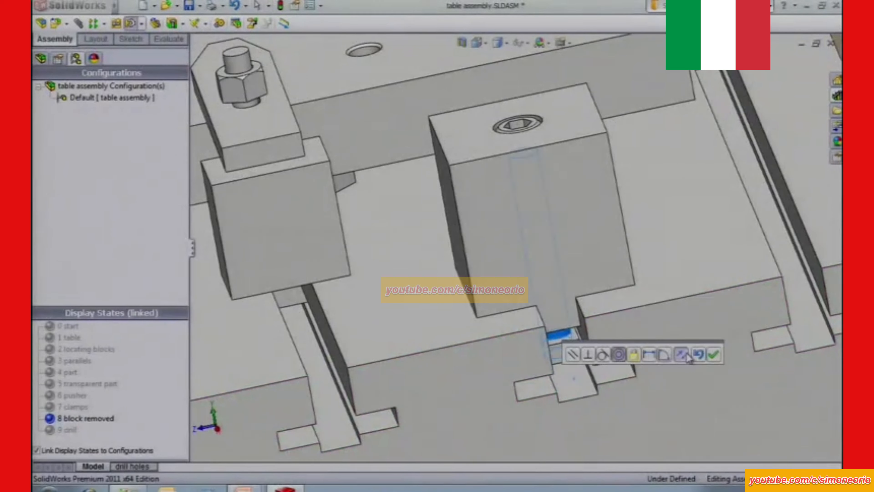
{"action": "left_click", "coordinate": [715, 355]}
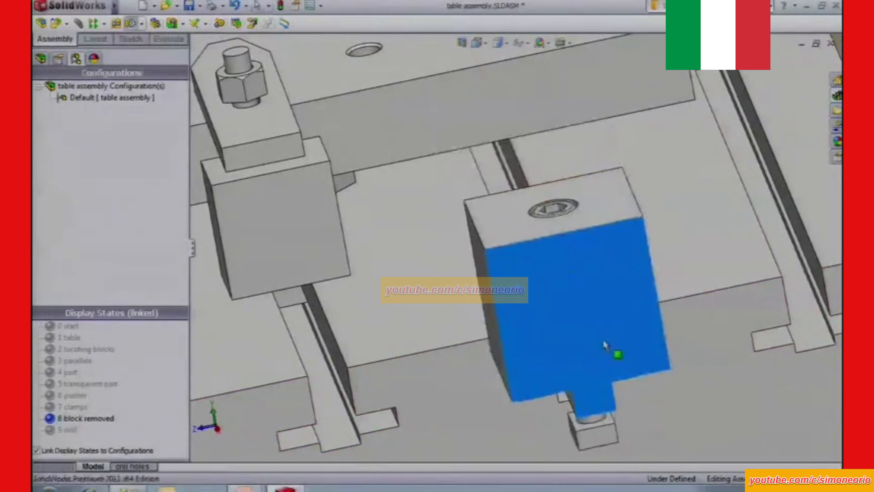
Add a coincident mate between the plate's side face and the hidden locating block face that faces the plate.
{"action": "key", "text": "ctrl+shift+z"}
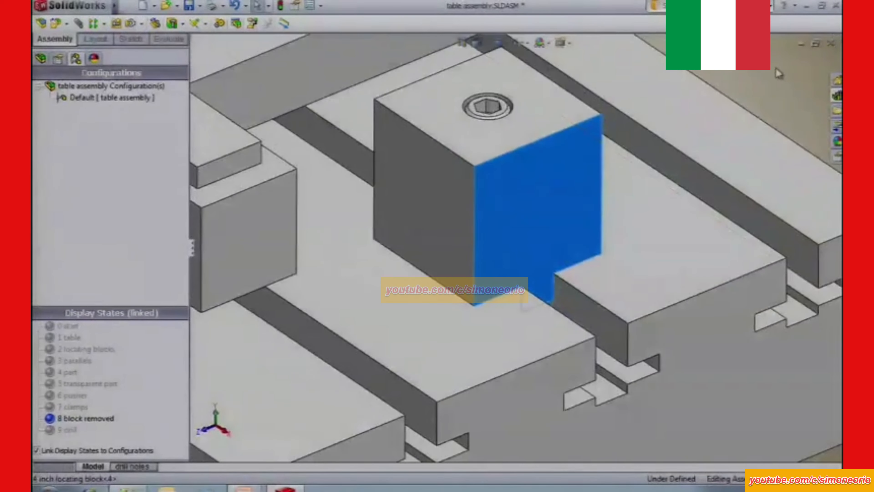
{"action": "left_click", "coordinate": [771, 68]}
{"action": "left_click", "coordinate": [643, 146]}
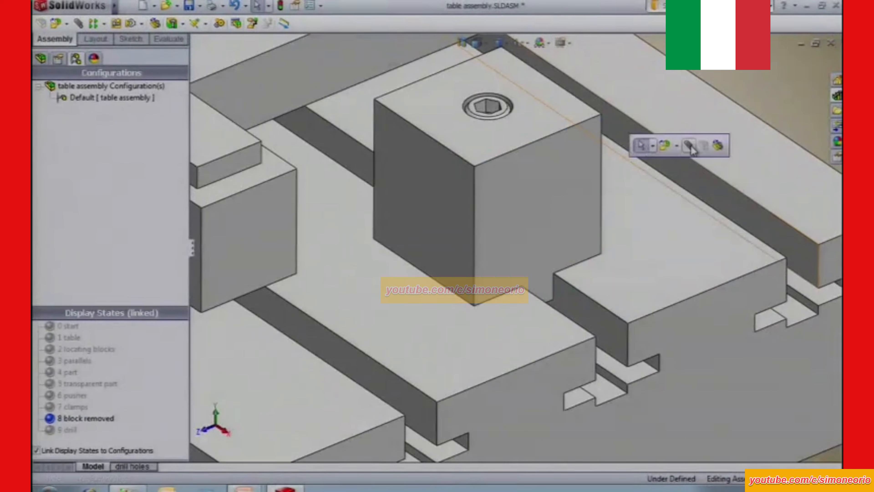
{"action": "left_click", "coordinate": [687, 147]}
{"action": "left_click", "coordinate": [309, 74]}
{"action": "right_click", "coordinate": [433, 193]}
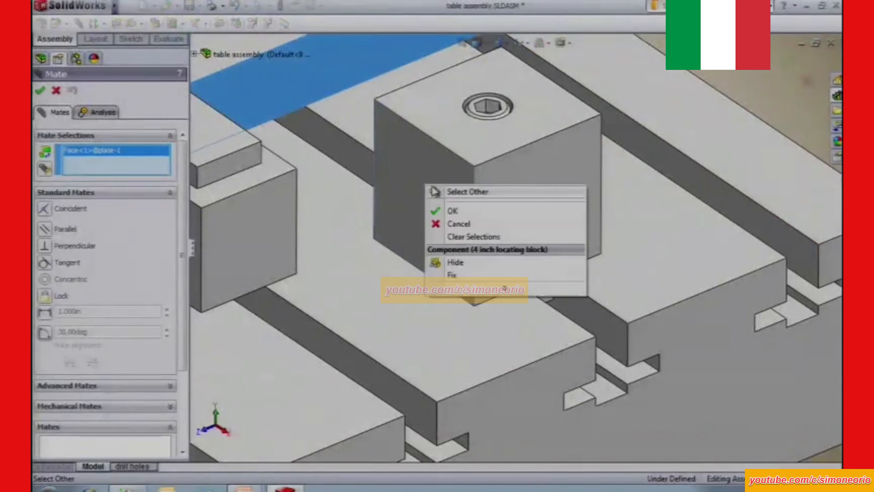
{"action": "left_click", "coordinate": [441, 192]}
{"action": "left_click", "coordinate": [393, 164]}
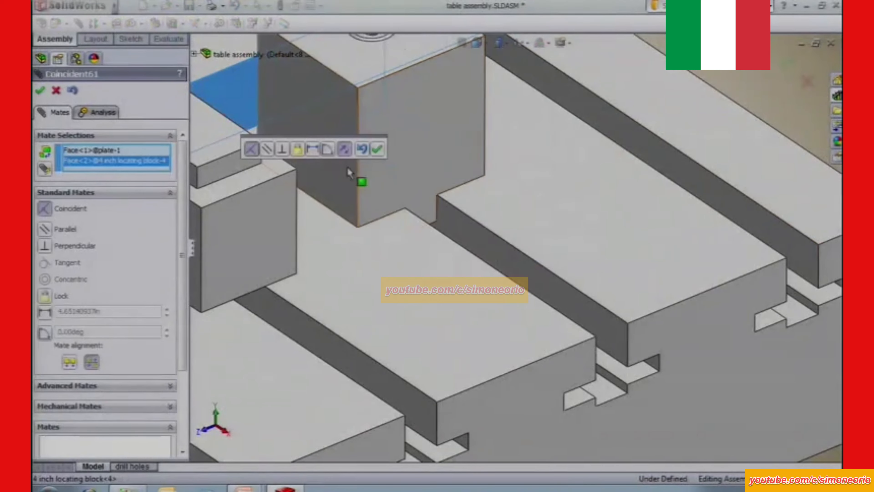
{"action": "left_click", "coordinate": [377, 149]}
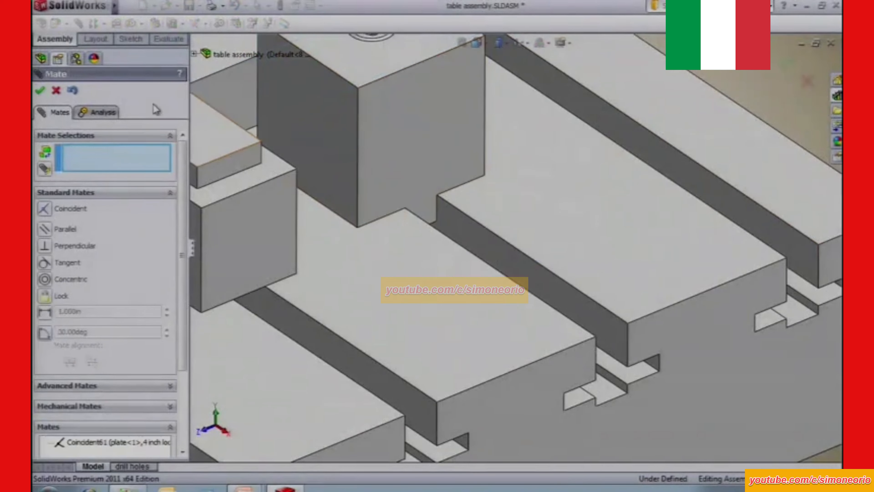
{"action": "left_click", "coordinate": [40, 90]}
{"action": "key", "text": "space"}
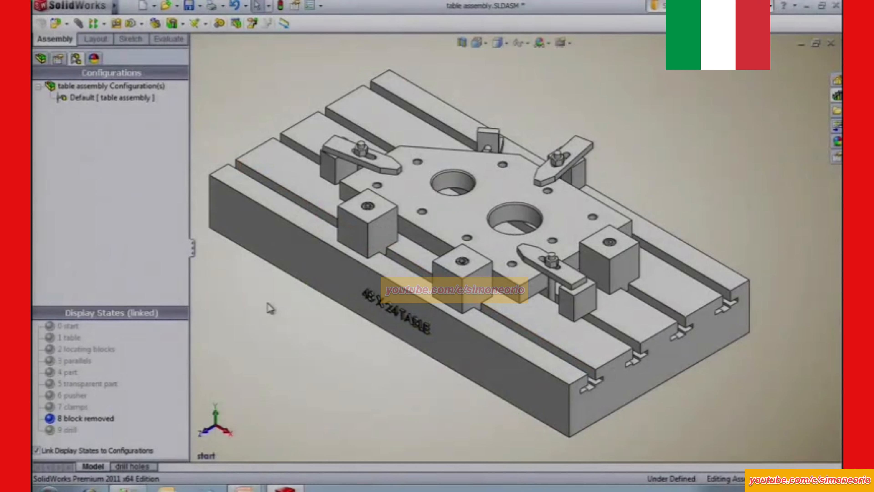
{"action": "key", "text": "alt"}
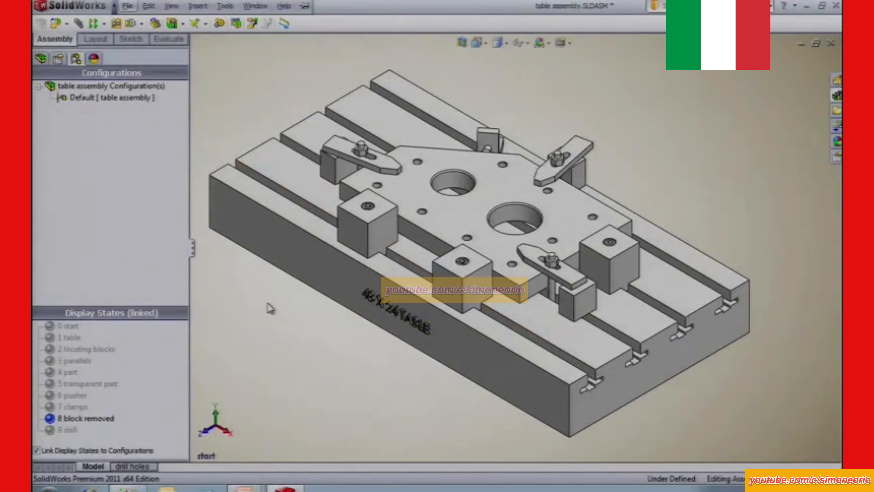